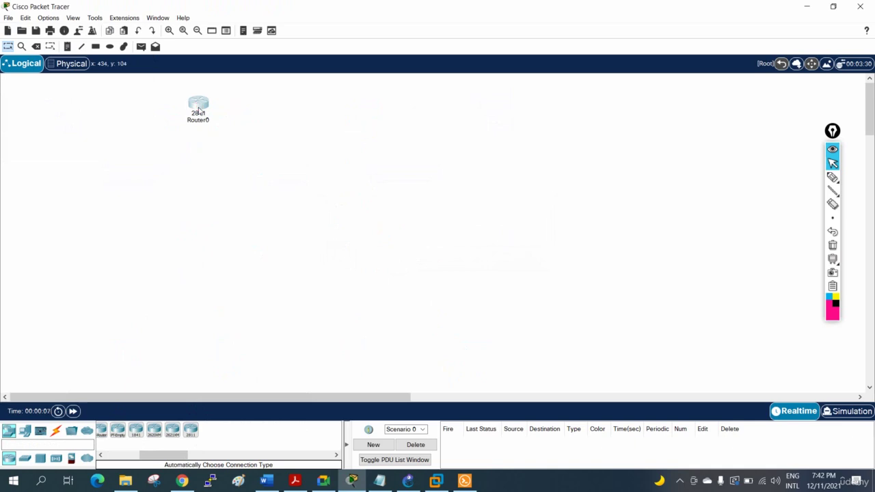
Step: Add a second 2811 router level with Router0, on its right
{"action": "left_click", "coordinate": [191, 430]}
{"action": "left_click", "coordinate": [360, 107]}
{"action": "left_click", "coordinate": [276, 205]}
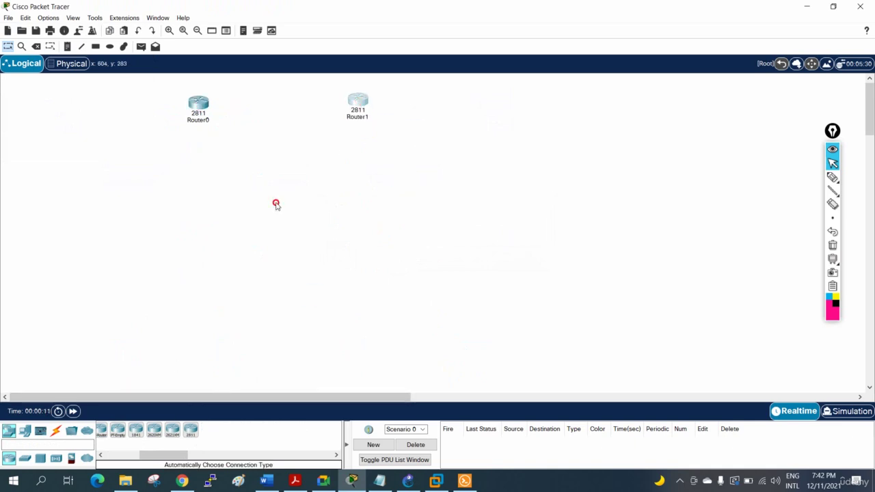
Step: Add two 3650-24PS multilayer switches, one below each 2811 router
{"action": "left_click", "coordinate": [24, 458]}
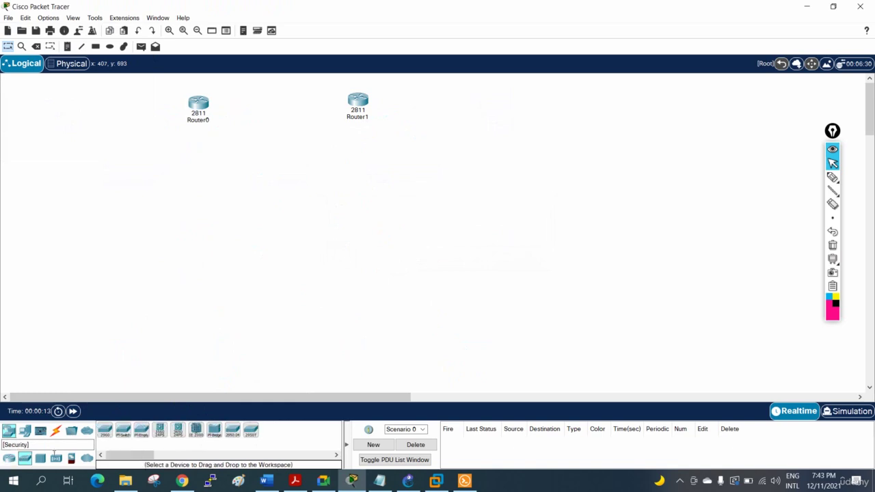
{"action": "left_click", "coordinate": [178, 430]}
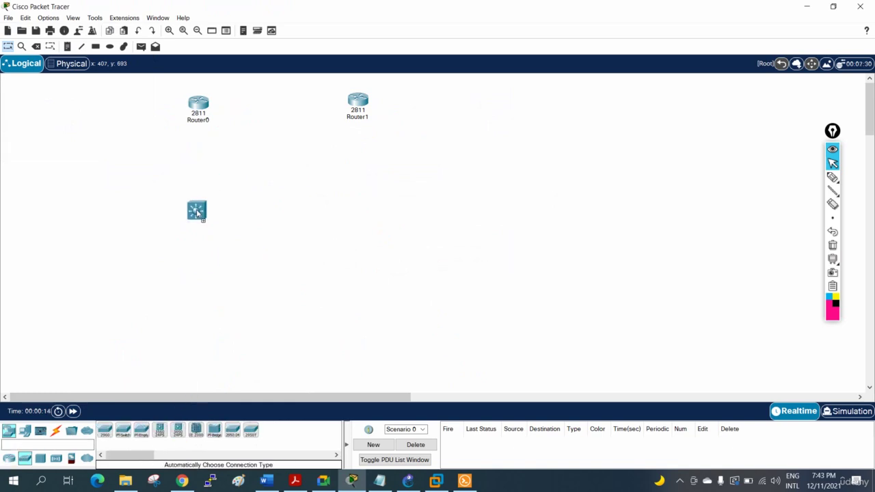
{"action": "left_click", "coordinate": [202, 173]}
{"action": "left_click", "coordinate": [176, 430]}
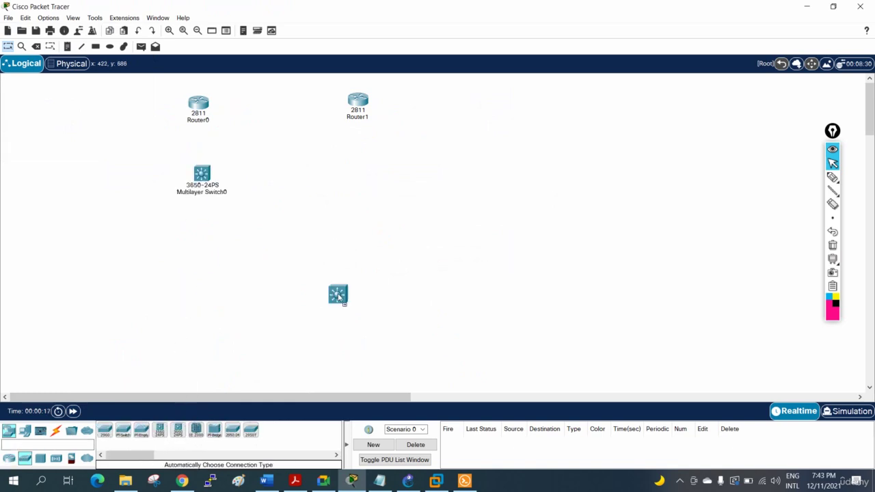
{"action": "left_click", "coordinate": [353, 181]}
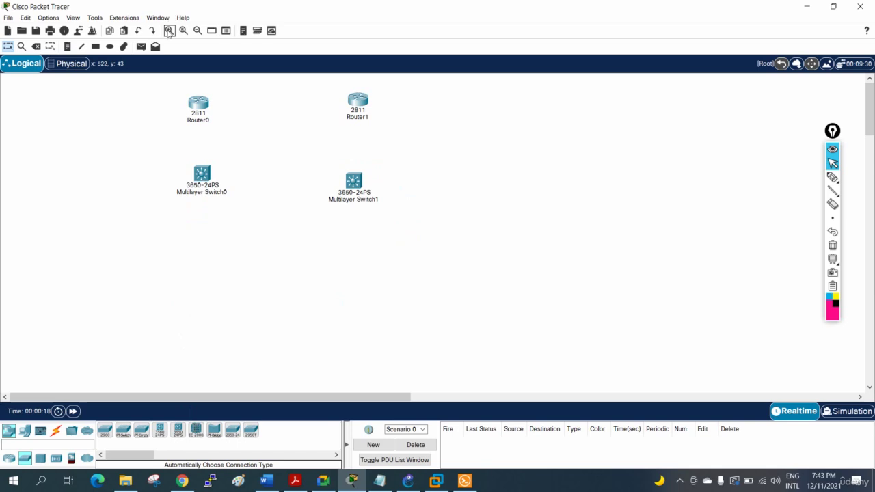
{"action": "left_click", "coordinate": [169, 30]}
{"action": "left_click_drag", "start_coordinate": [151, 396], "coordinate": [205, 396]}
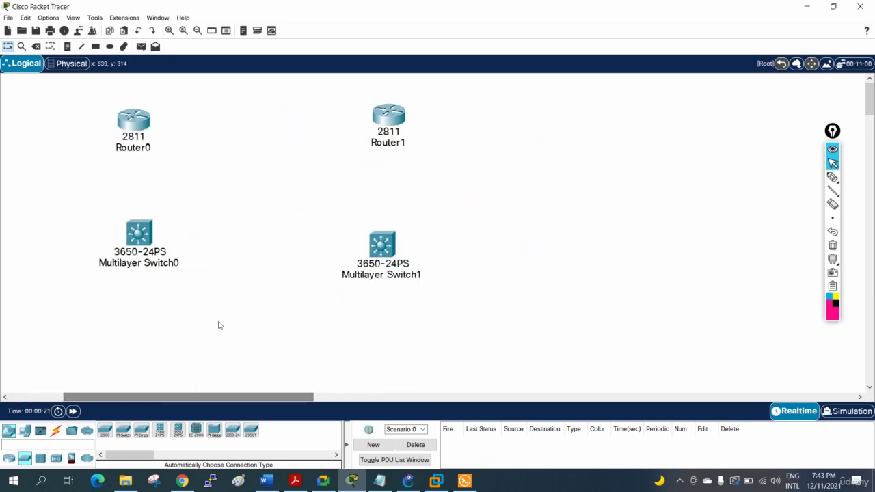
Step: Rename Router0 as ISP1 and Router1 as ISP2
{"action": "left_click", "coordinate": [127, 146]}
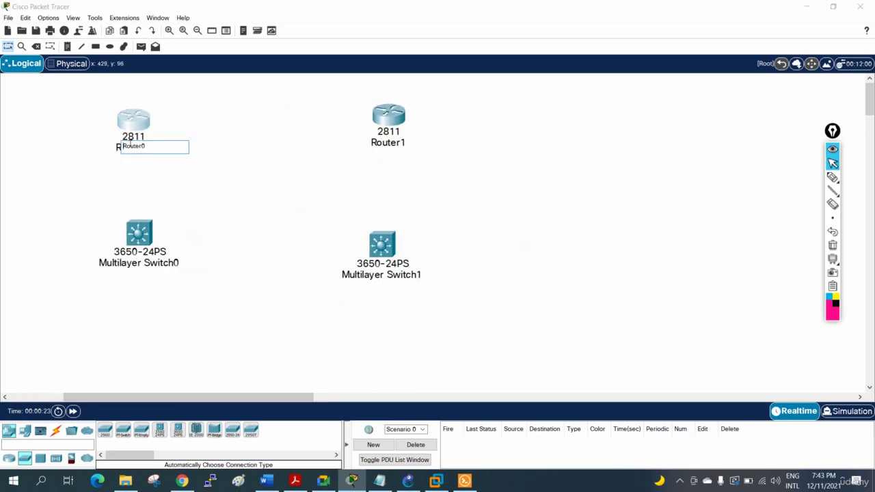
{"action": "double_click", "coordinate": [144, 153]}
{"action": "type", "text": "i"}
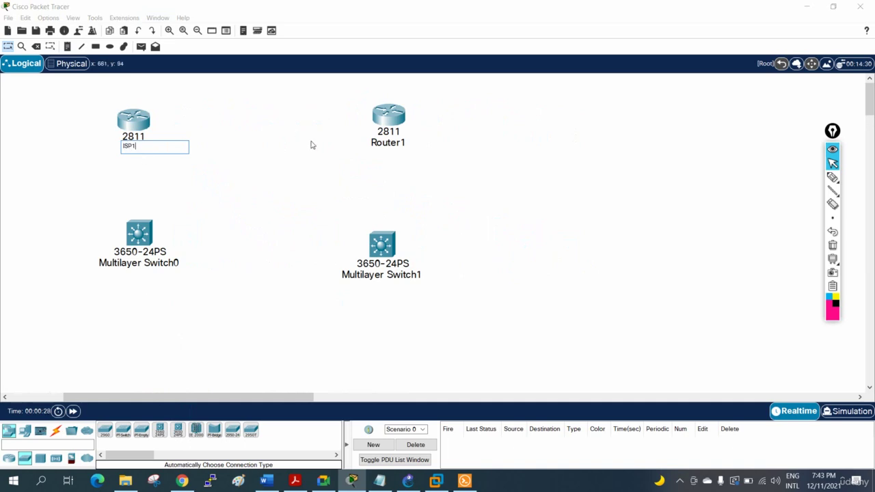
{"action": "left_click", "coordinate": [385, 144]}
{"action": "left_click_drag", "start_coordinate": [421, 145], "coordinate": [378, 142]}
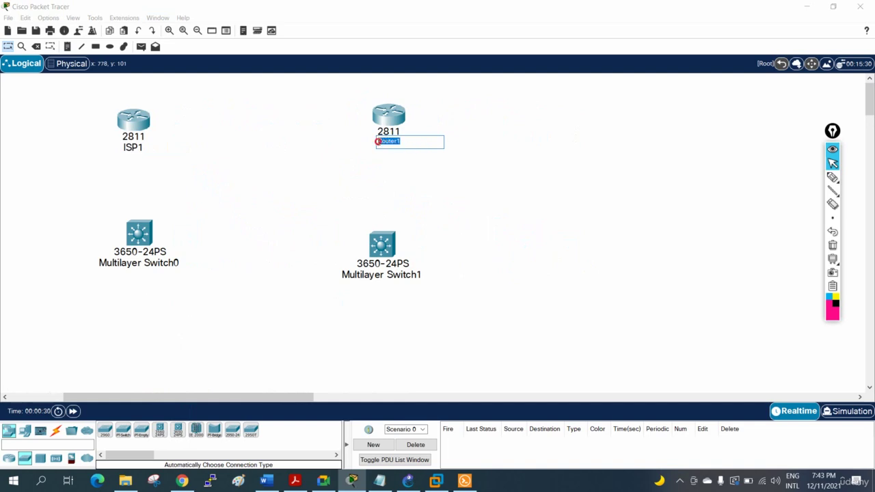
{"action": "type", "text": "ISP2"}
{"action": "left_click", "coordinate": [469, 189]}
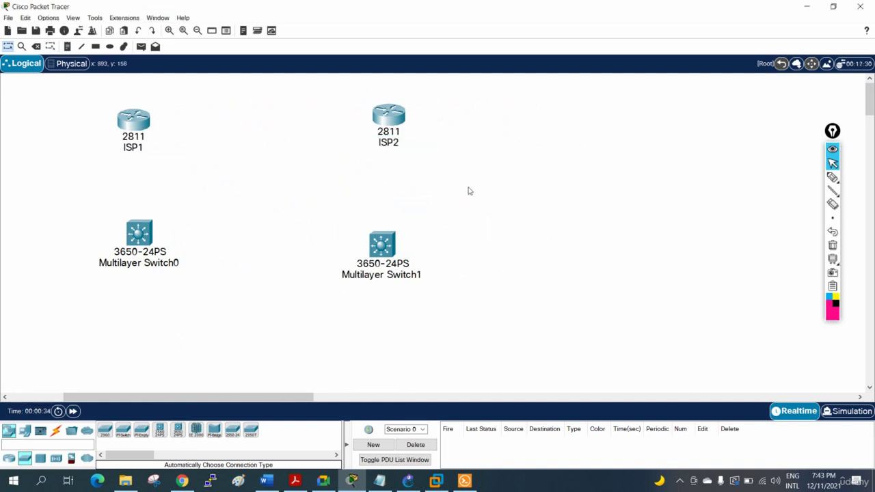
Step: Rename Multilayer Switch0 as SW1 and Multilayer Switch1 as SW2
{"action": "left_click", "coordinate": [134, 264]}
{"action": "left_click_drag", "start_coordinate": [185, 263], "coordinate": [114, 263]}
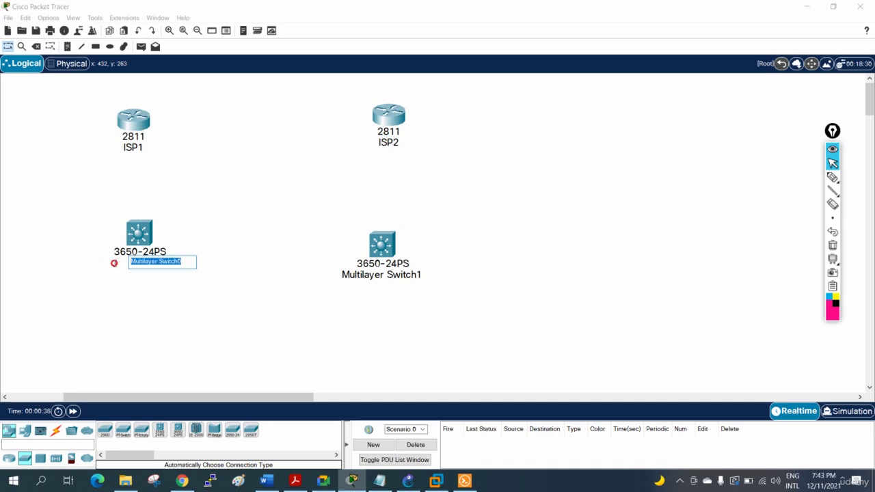
{"action": "type", "text": "SW1"}
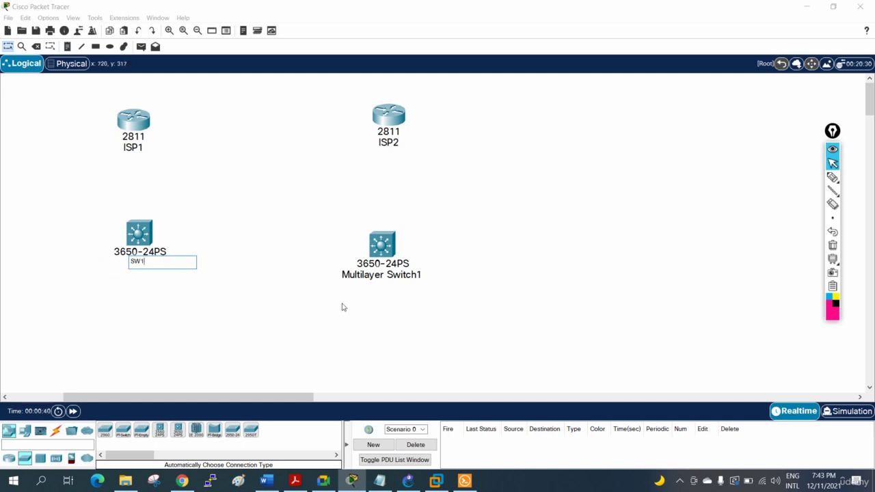
{"action": "left_click", "coordinate": [362, 275]}
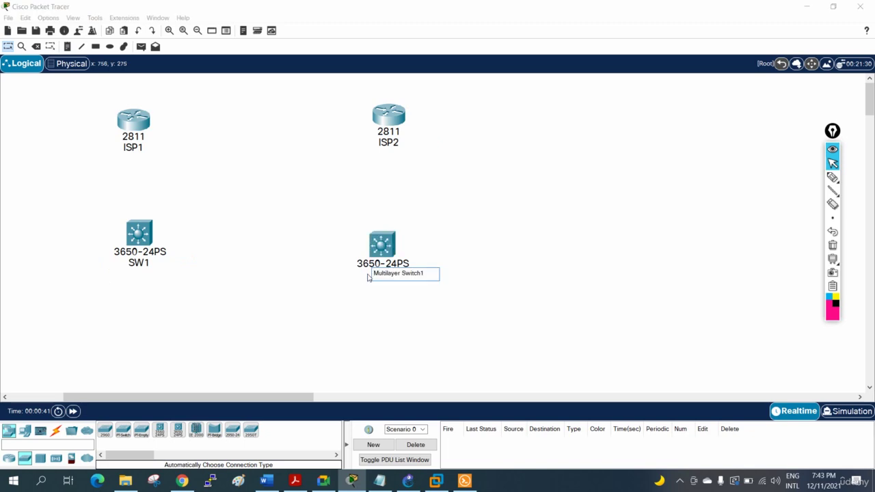
{"action": "key", "text": "ctrl+a"}
{"action": "type", "text": "SW2"}
{"action": "key", "text": "Return"}
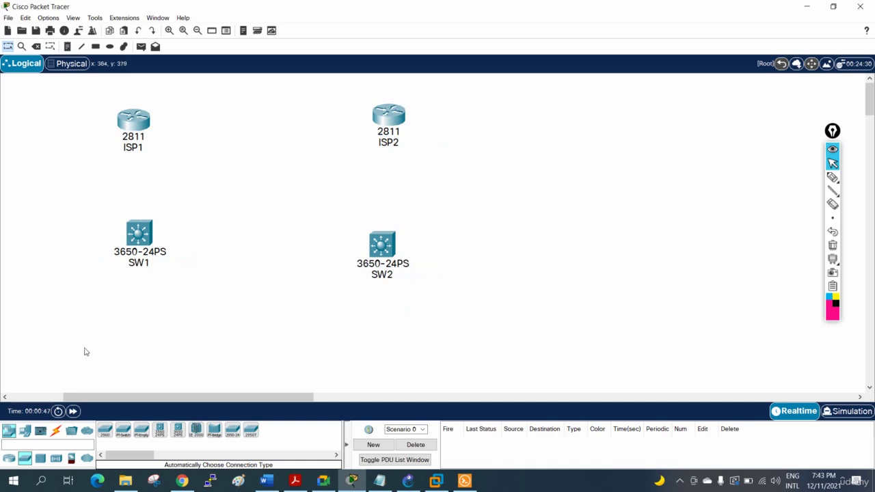
Step: Add a 2960 switch below and between SW1 and SW2, and link ISP1 to SW1 and ISP2 to SW2 with automatically chosen cables
{"action": "left_click", "coordinate": [104, 431]}
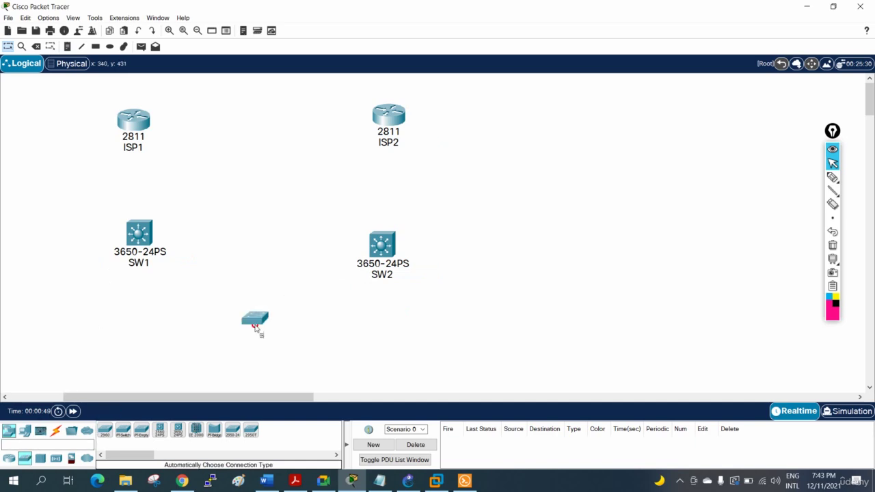
{"action": "left_click", "coordinate": [270, 288]}
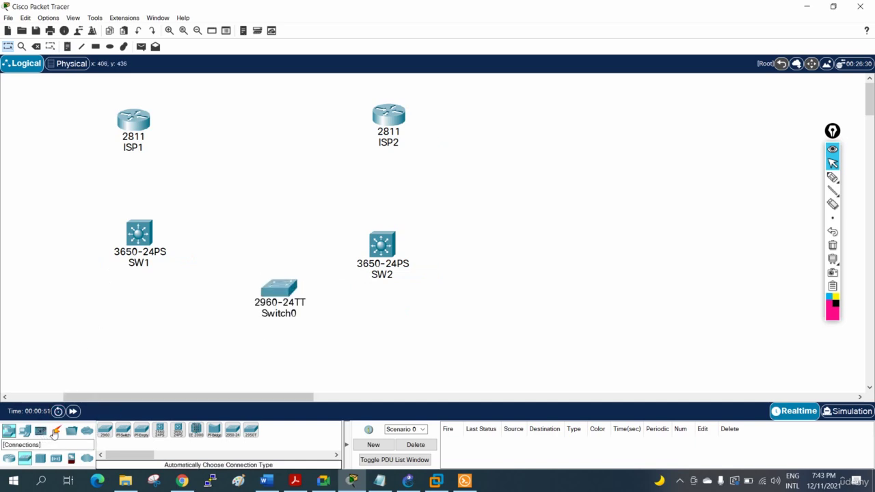
{"action": "left_click", "coordinate": [56, 430]}
{"action": "left_click", "coordinate": [104, 430]}
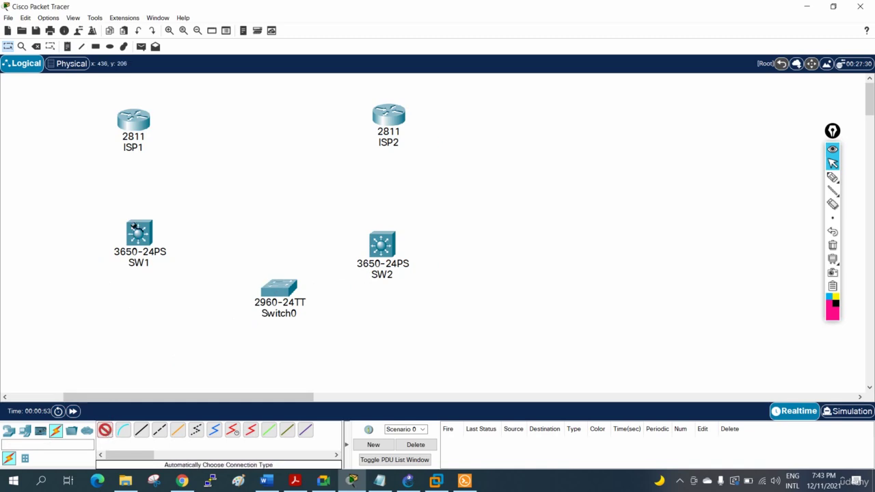
{"action": "left_click", "coordinate": [139, 134]}
{"action": "left_click", "coordinate": [139, 222]}
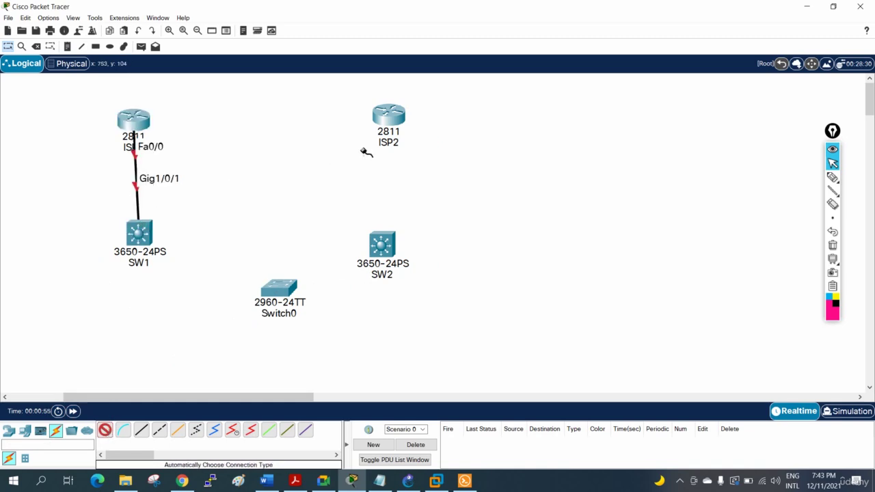
{"action": "left_click", "coordinate": [394, 123]}
{"action": "left_click", "coordinate": [387, 244]}
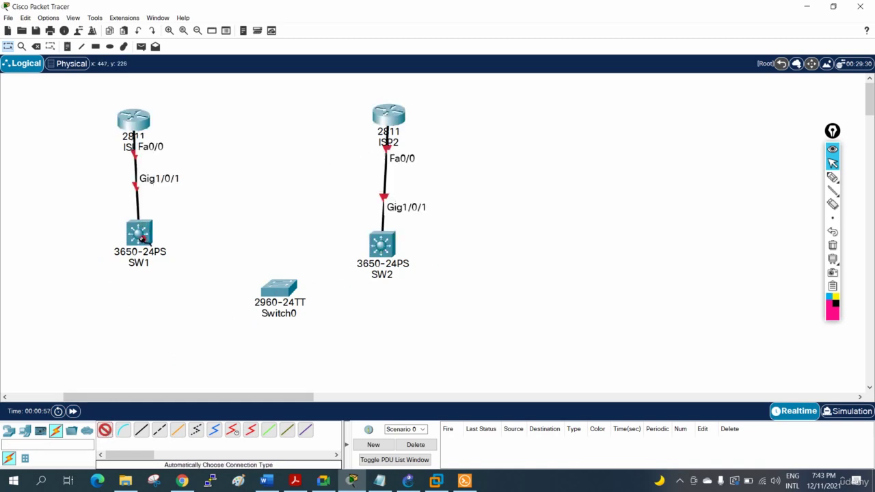
Step: Link both SW1 and SW2 to the 2960 switch with automatically chosen cables
{"action": "left_click", "coordinate": [280, 295]}
{"action": "left_click", "coordinate": [382, 245]}
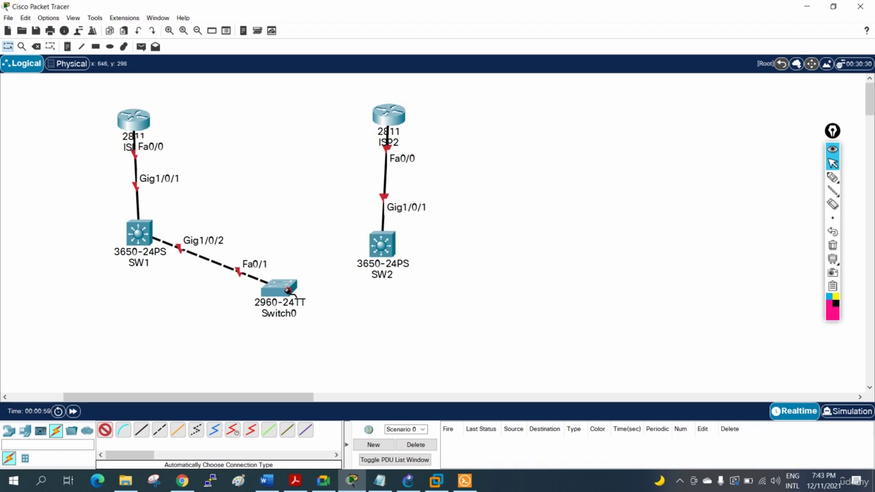
{"action": "left_click", "coordinate": [280, 296]}
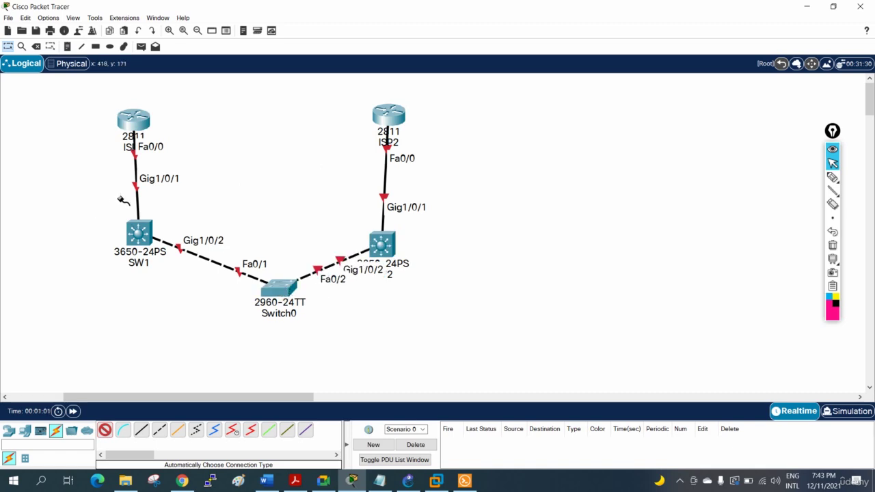
Step: Add a PC below the 2960 switch and link the two with an automatically chosen cable
{"action": "left_click", "coordinate": [25, 432]}
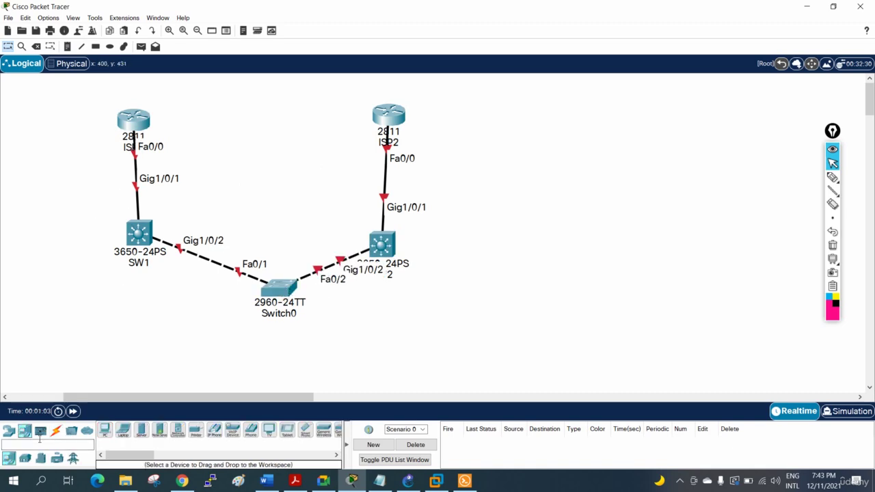
{"action": "left_click_drag", "start_coordinate": [105, 430], "coordinate": [274, 370]}
{"action": "left_click", "coordinate": [293, 360]}
{"action": "left_click", "coordinate": [286, 288]}
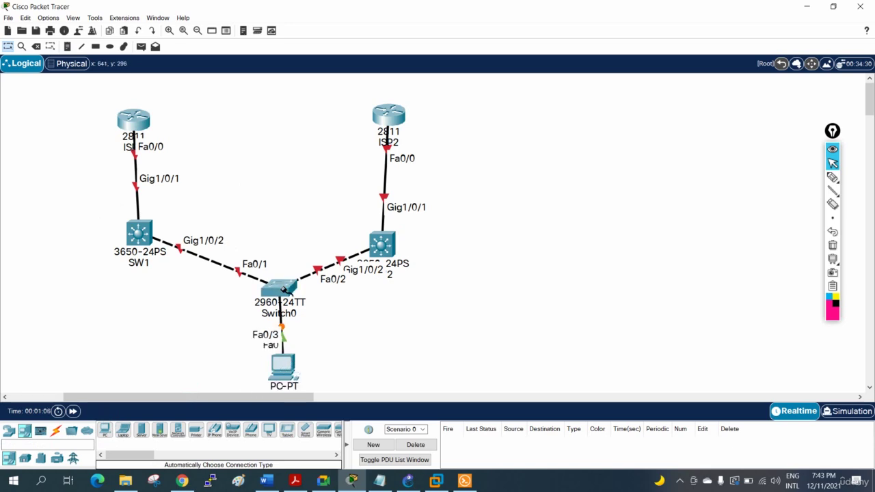
Step: Rename the 2960 switch as SW
{"action": "left_click", "coordinate": [278, 311]}
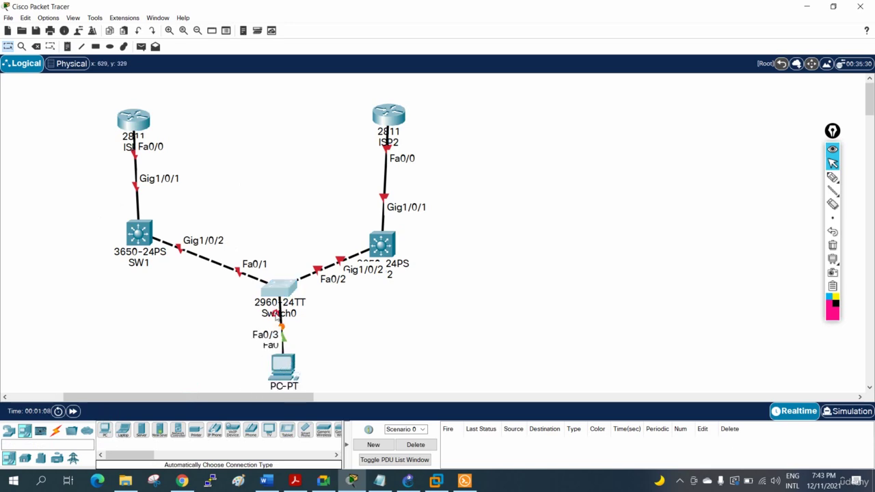
{"action": "type", "text": "SW"}
{"action": "left_click", "coordinate": [412, 331]}
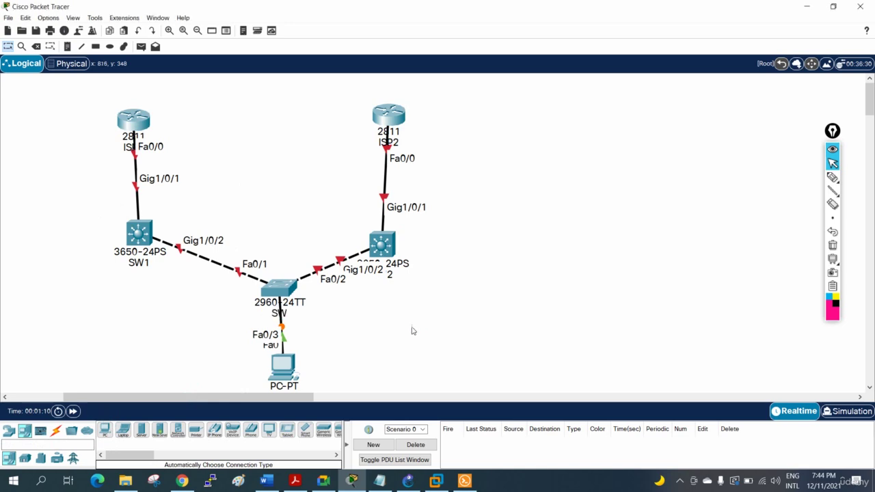
Step: Spread the topology into a Y shape: raise the three switches and the PC, and move ISP1 and ISP2 up and outward
{"action": "left_click_drag", "start_coordinate": [282, 285], "coordinate": [280, 253]}
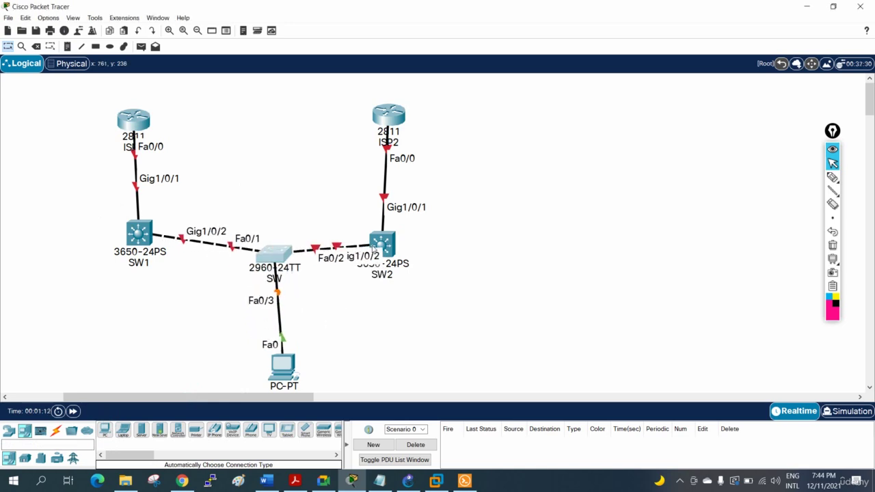
{"action": "left_click_drag", "start_coordinate": [374, 249], "coordinate": [378, 213]}
{"action": "left_click_drag", "start_coordinate": [141, 236], "coordinate": [143, 186]}
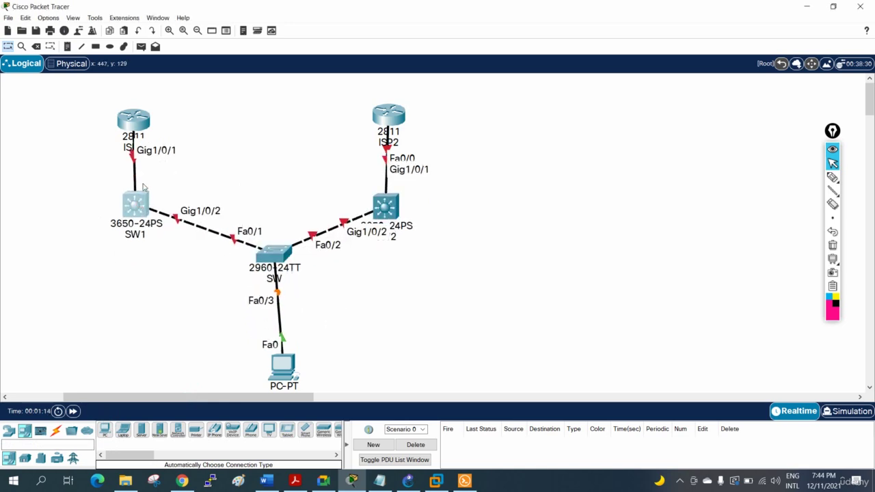
{"action": "left_click_drag", "start_coordinate": [136, 124], "coordinate": [85, 98]}
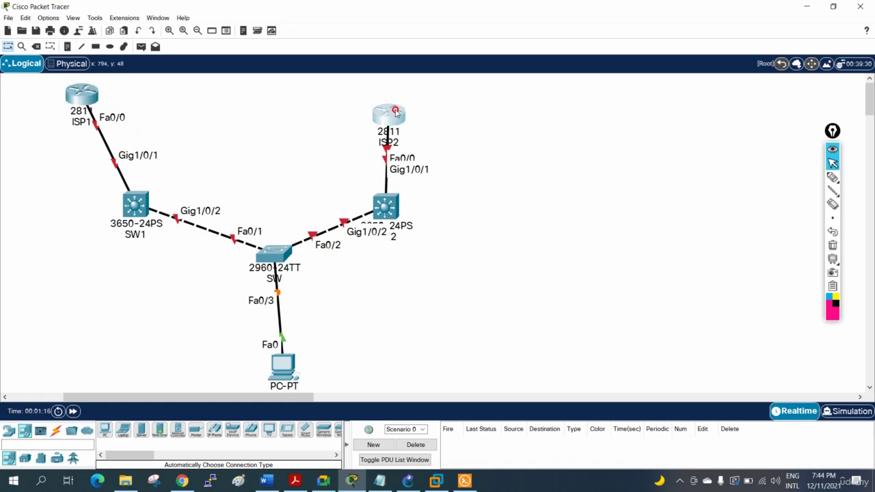
{"action": "left_click_drag", "start_coordinate": [395, 111], "coordinate": [454, 91]}
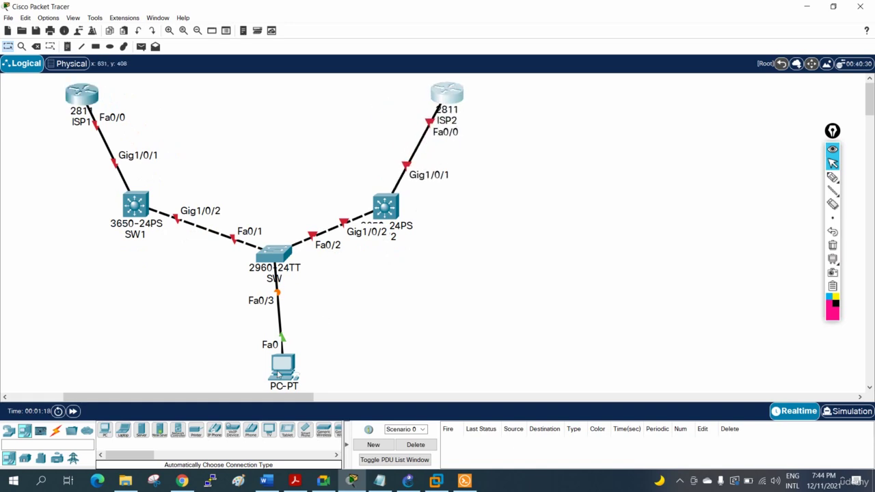
{"action": "left_click_drag", "start_coordinate": [278, 375], "coordinate": [270, 349]}
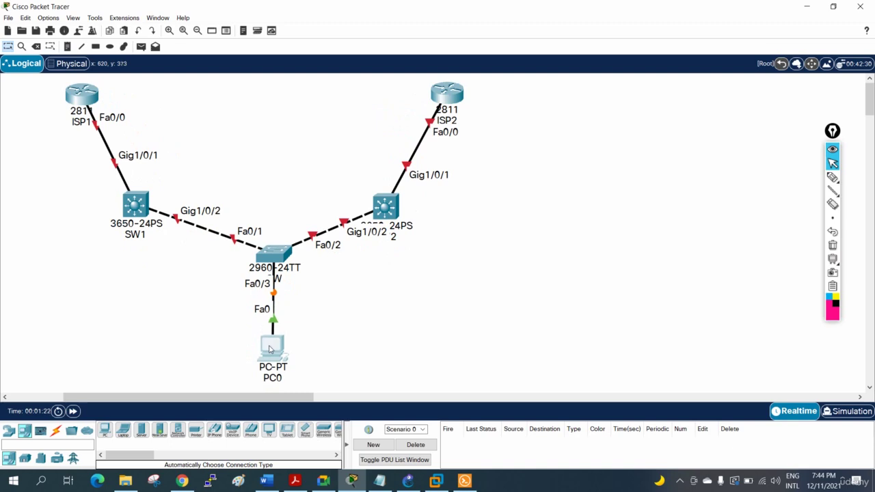
{"action": "left_click_drag", "start_coordinate": [380, 208], "coordinate": [383, 199]}
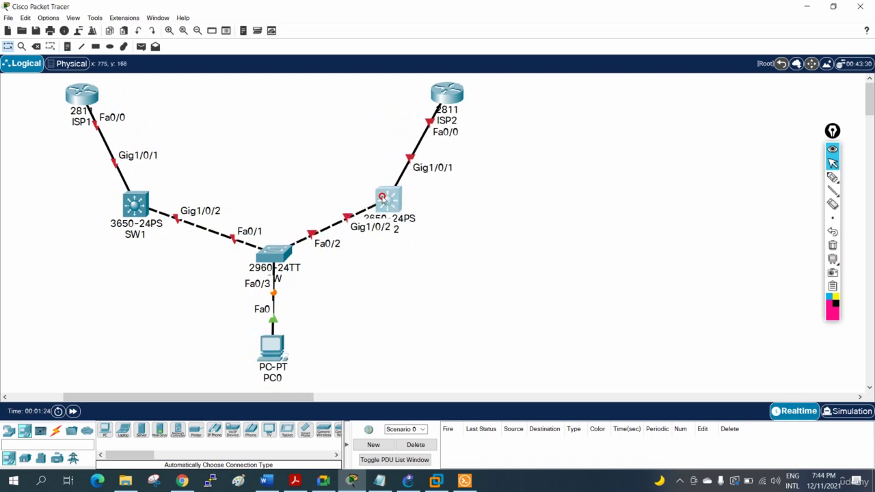
{"action": "left_click_drag", "start_coordinate": [147, 214], "coordinate": [138, 207]}
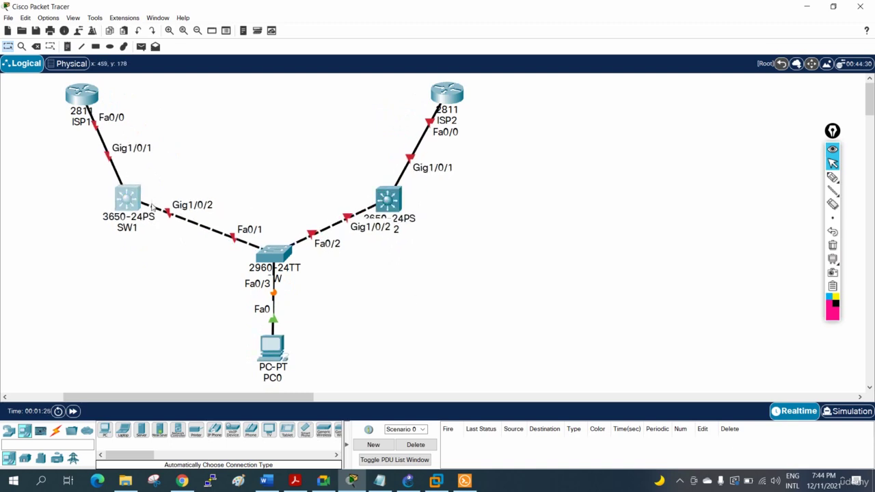
{"action": "left_click_drag", "start_coordinate": [402, 212], "coordinate": [408, 205]}
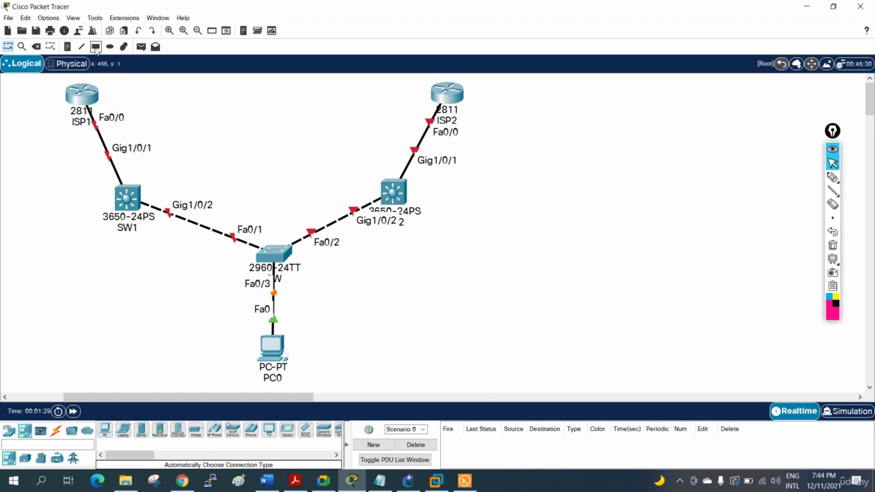
Step: Place a text note reading 8.8.8.8 beside the ISP1 router
{"action": "left_click", "coordinate": [67, 46]}
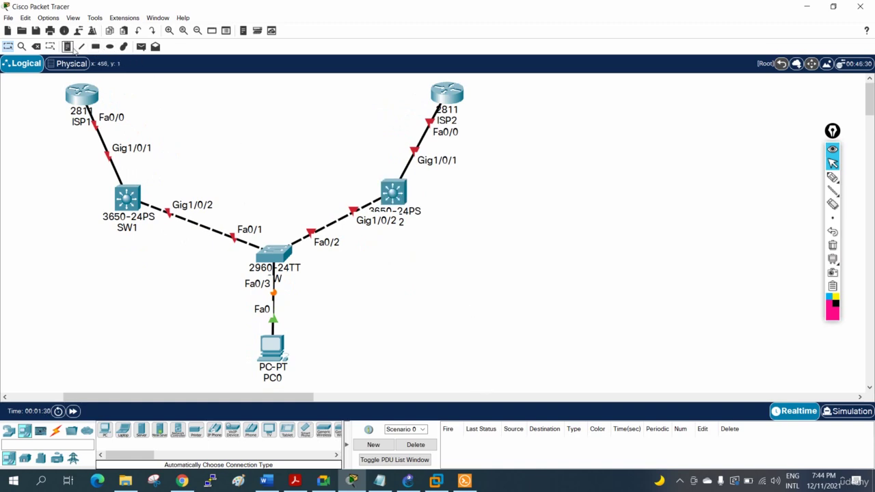
{"action": "left_click", "coordinate": [29, 91]}
{"action": "type", "text": "8.8.8.8"}
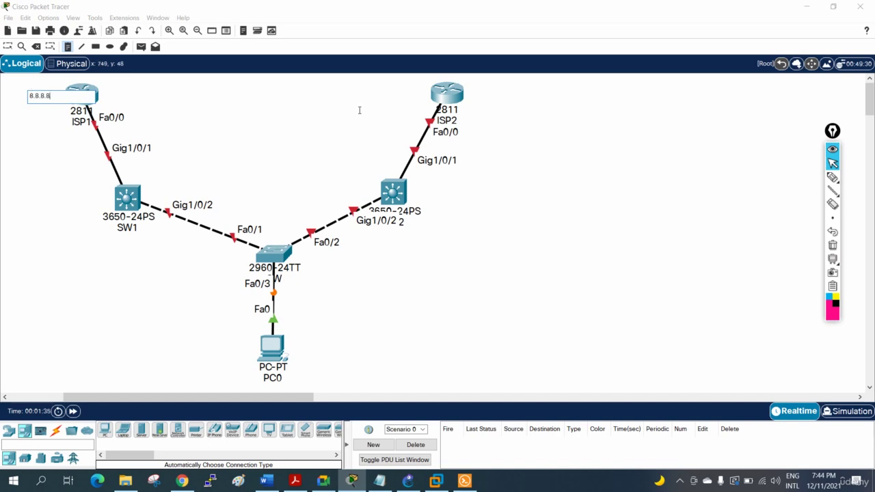
Step: Place a text note reading 8.8.8.8 beside the ISP2 router
{"action": "left_click", "coordinate": [471, 96]}
{"action": "type", "text": "8."}
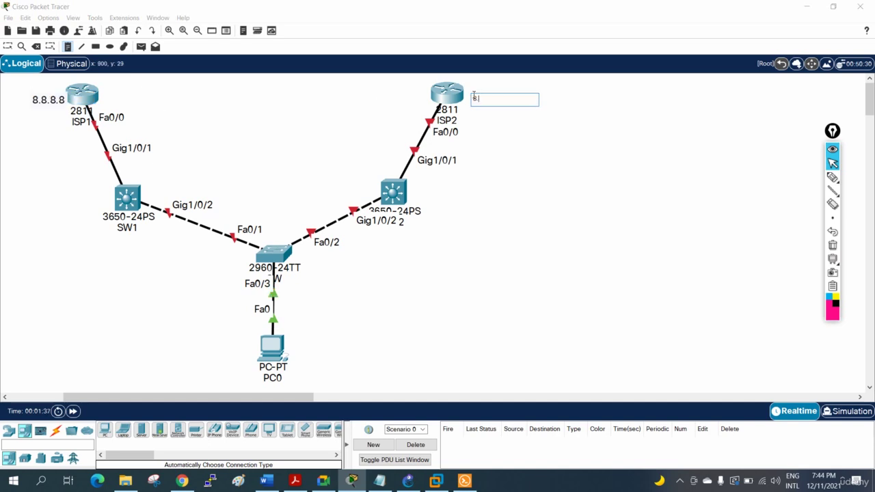
{"action": "type", "text": "8.8.8"}
{"action": "left_click", "coordinate": [629, 203]}
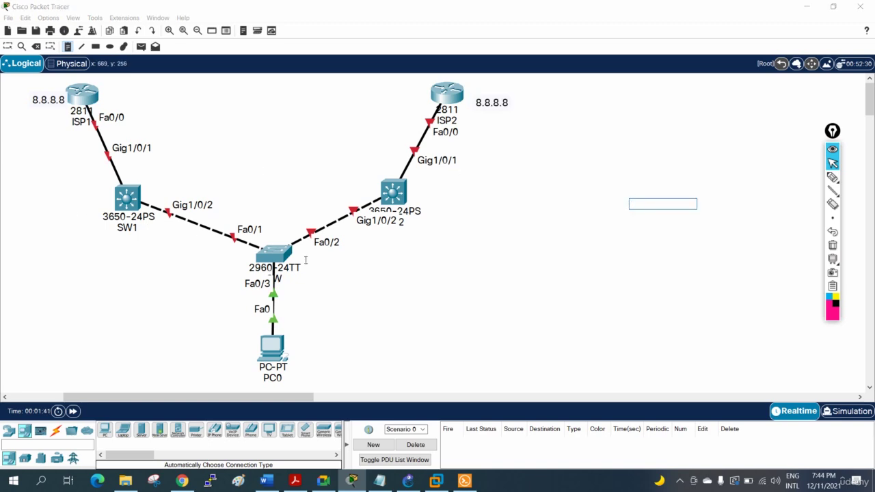
{"action": "left_click", "coordinate": [118, 94]}
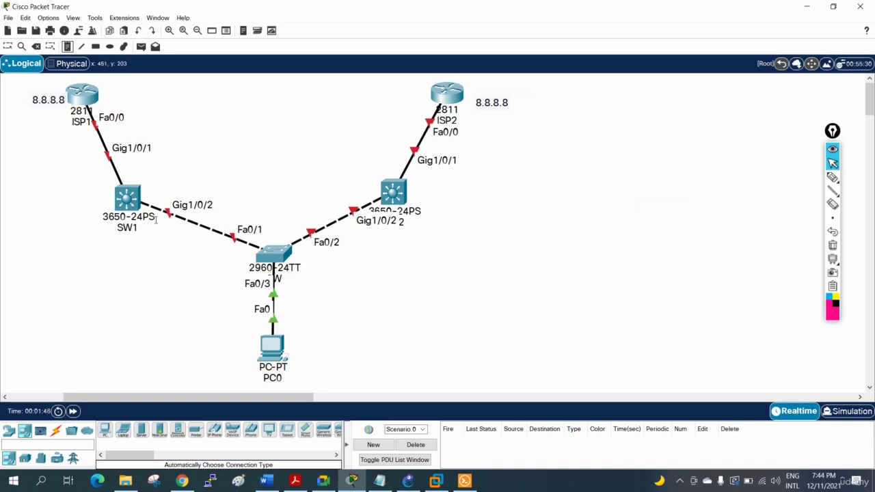
Step: Place text notes reading 192.168.1.1 below SW1 and 192.168.1.2 below the 3650 switch connected to ISP2
{"action": "left_click", "coordinate": [102, 243]}
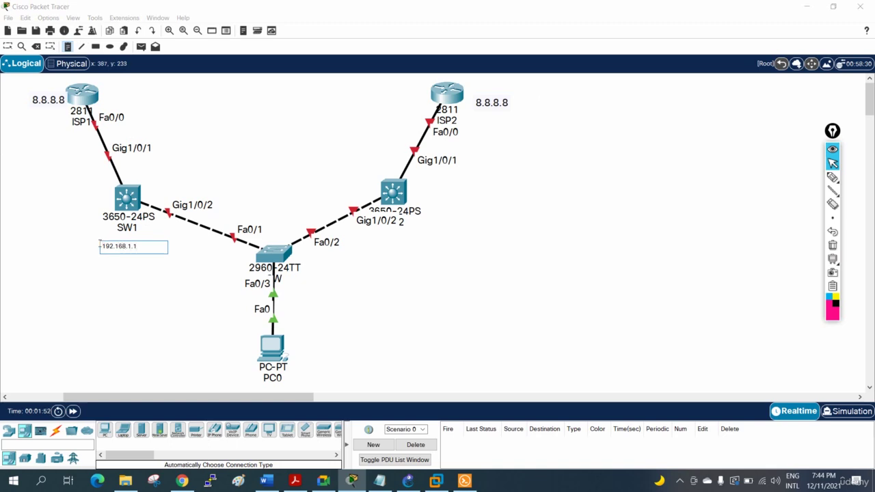
{"action": "type", "text": "192.168.1.1"}
{"action": "key", "text": "ctrl+a"}
{"action": "key", "text": "ctrl+c"}
{"action": "left_click", "coordinate": [368, 233]}
{"action": "left_click", "coordinate": [368, 232]}
{"action": "key", "text": "ctrl+v"}
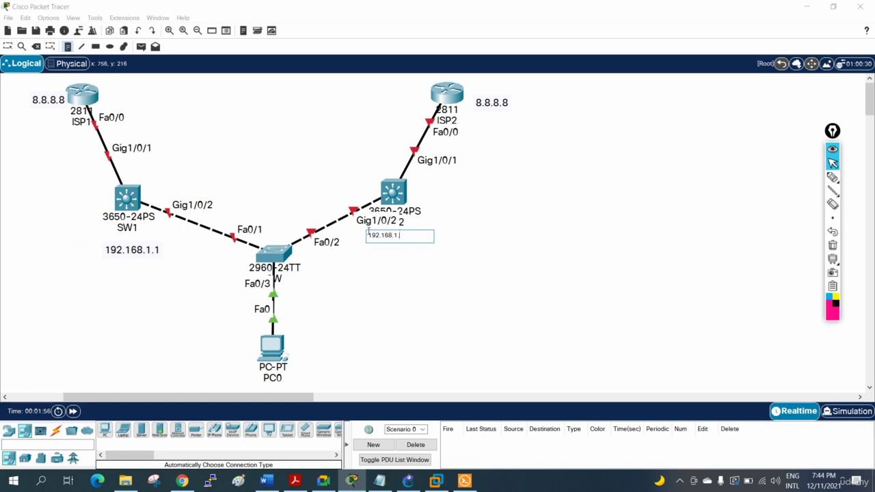
Step: Place a text note reading 192.168.1.3 above the 2960 switch, between the two 3650 switches
{"action": "left_click", "coordinate": [247, 185]}
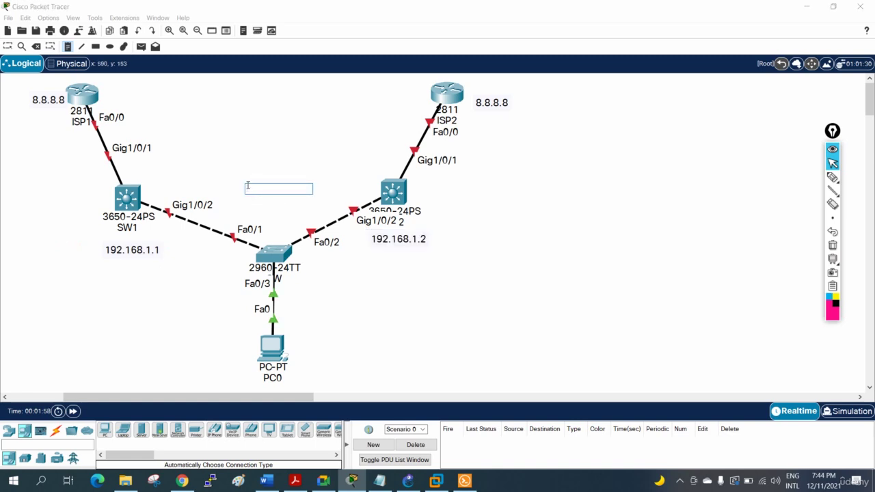
{"action": "key", "text": "ctrl+v"}
{"action": "type", "text": "3"}
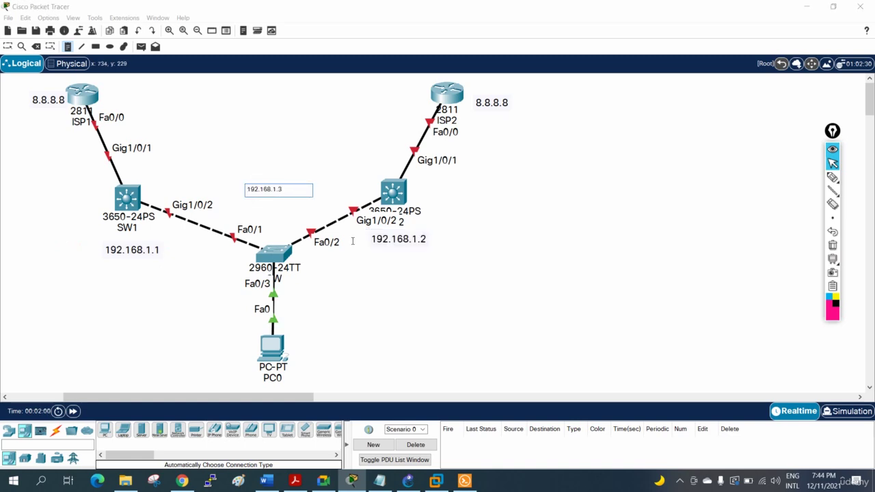
{"action": "left_click", "coordinate": [376, 292]}
Step: Reposition the 192.168.1.1, 192.168.1.2 and 192.168.1.3 notes slightly so each sits closer to its switch
{"action": "left_click", "coordinate": [8, 46]}
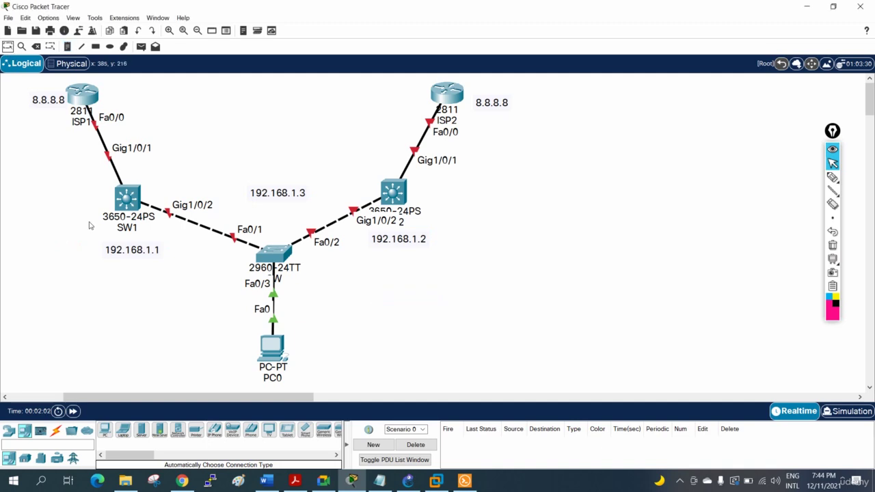
{"action": "left_click_drag", "start_coordinate": [142, 252], "coordinate": [139, 246]}
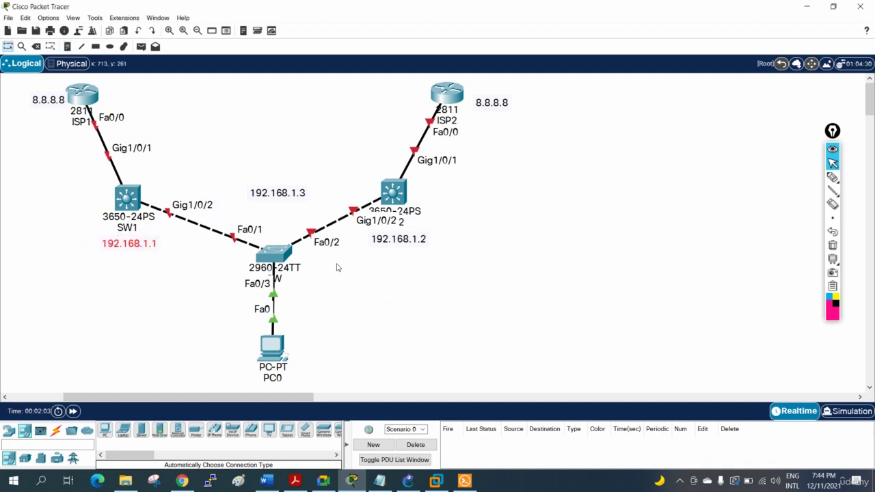
{"action": "left_click_drag", "start_coordinate": [396, 239], "coordinate": [380, 248]}
{"action": "mouse_move", "coordinate": [281, 195]}
{"action": "left_mouse_down"}
{"action": "mouse_move", "coordinate": [287, 190]}
{"action": "mouse_move", "coordinate": [276, 194]}
{"action": "left_mouse_up"}
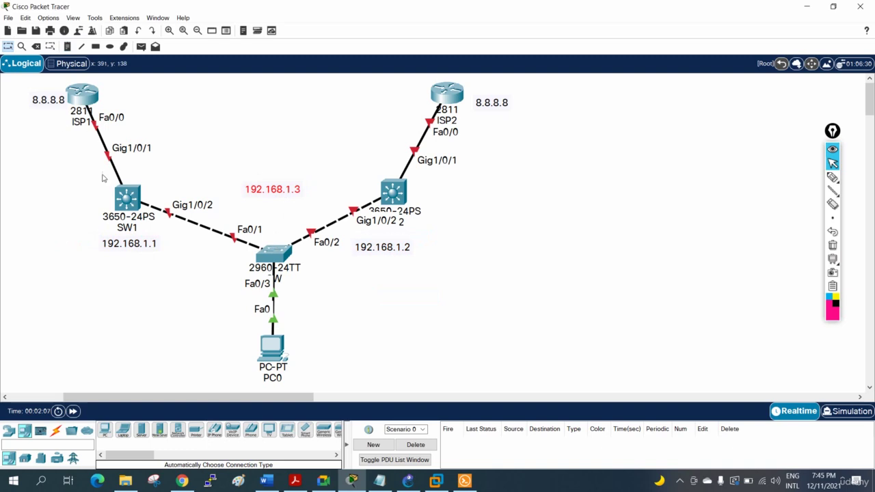
Step: Shift the ISP1 router slightly outward and the ISP2 router slightly upward and outward
{"action": "mouse_move", "coordinate": [84, 94]}
{"action": "left_mouse_down"}
{"action": "mouse_move", "coordinate": [66, 88]}
{"action": "mouse_move", "coordinate": [74, 93]}
{"action": "left_mouse_up"}
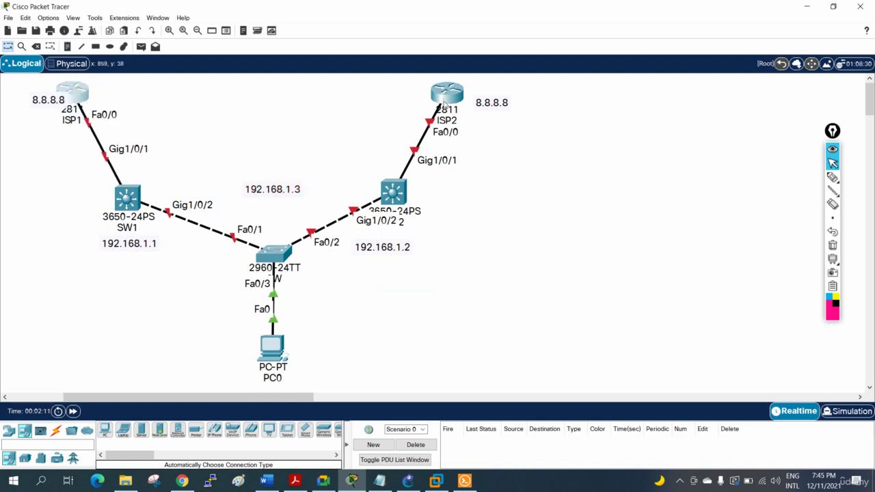
{"action": "left_click_drag", "start_coordinate": [444, 102], "coordinate": [449, 95]}
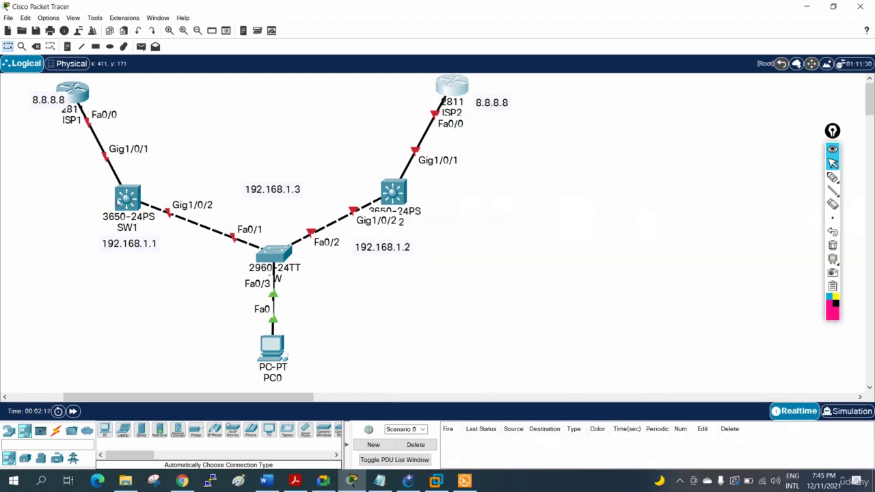
{"action": "mouse_move", "coordinate": [133, 202]}
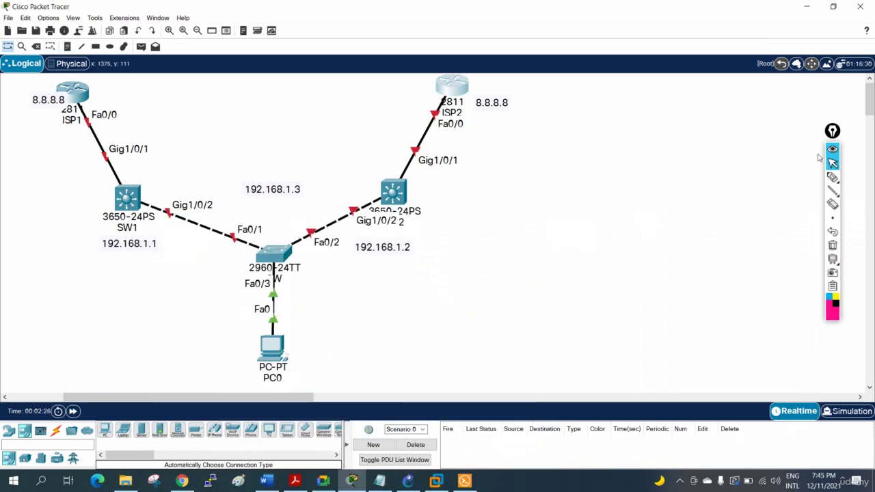
Step: Hand-write GW and PAT beside the 3650 switch under ISP2 and sketch pen strokes along its link to ISP2
{"action": "left_click", "coordinate": [832, 177]}
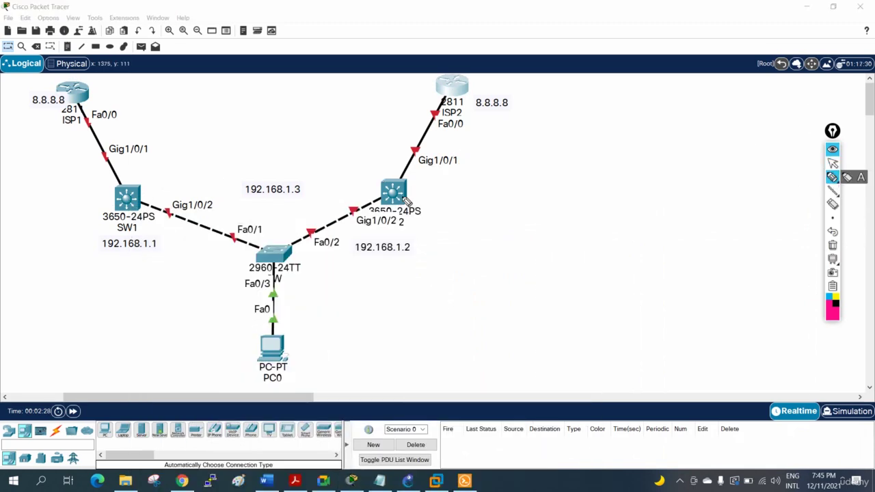
{"action": "mouse_move", "coordinate": [432, 194]}
{"action": "left_mouse_down"}
{"action": "mouse_move", "coordinate": [417, 202]}
{"action": "mouse_move", "coordinate": [440, 202]}
{"action": "mouse_move", "coordinate": [429, 152]}
{"action": "mouse_move", "coordinate": [446, 102]}
{"action": "left_mouse_up"}
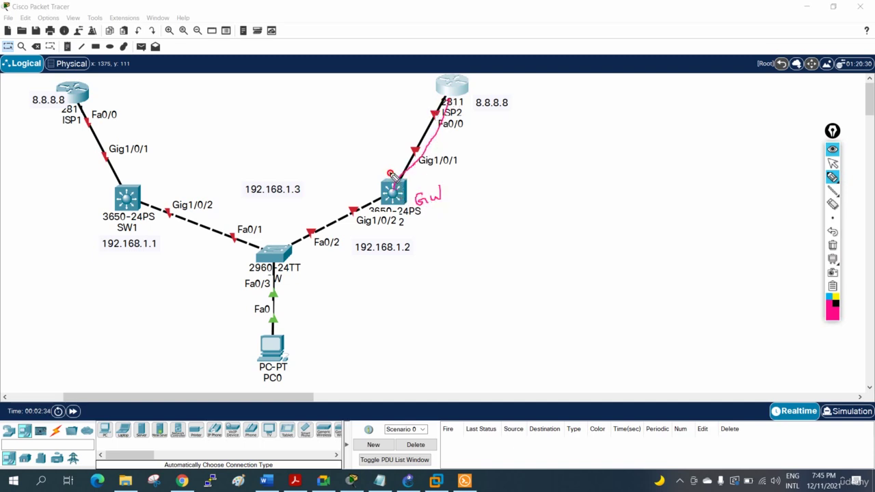
{"action": "left_click_drag", "start_coordinate": [391, 184], "coordinate": [414, 121]}
{"action": "left_click_drag", "start_coordinate": [389, 179], "coordinate": [441, 110]}
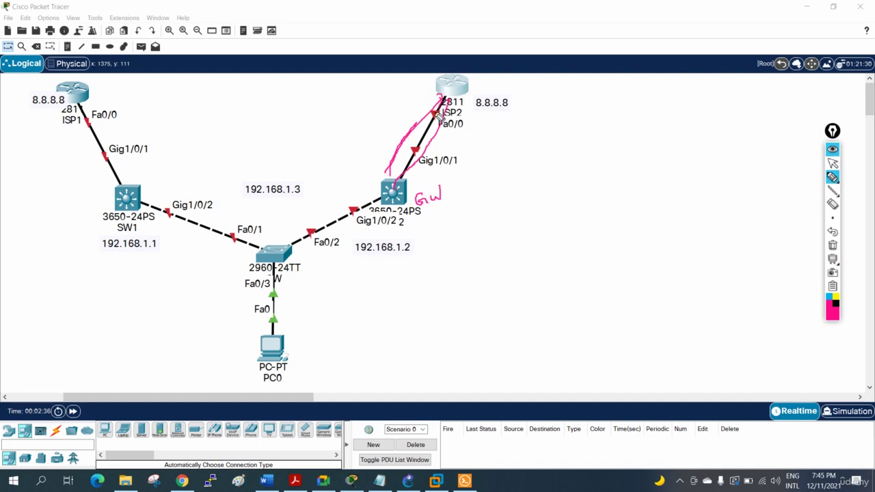
{"action": "left_click_drag", "start_coordinate": [357, 188], "coordinate": [387, 158]}
{"action": "left_click_drag", "start_coordinate": [380, 161], "coordinate": [378, 179]}
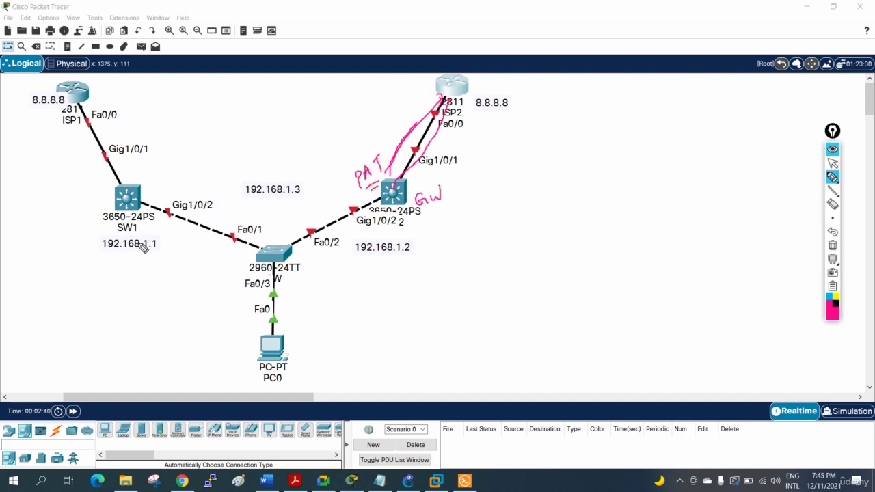
Step: Hand-write PAT beside the SW1 switch and underline it with the pen
{"action": "mouse_move", "coordinate": [59, 209]}
{"action": "left_mouse_down"}
{"action": "mouse_move", "coordinate": [62, 194]}
{"action": "mouse_move", "coordinate": [81, 197]}
{"action": "mouse_move", "coordinate": [76, 185]}
{"action": "left_mouse_up"}
{"action": "mouse_move", "coordinate": [77, 185]}
{"action": "left_mouse_down"}
{"action": "mouse_move", "coordinate": [80, 201]}
{"action": "mouse_move", "coordinate": [95, 182]}
{"action": "left_mouse_up"}
{"action": "left_click_drag", "start_coordinate": [88, 184], "coordinate": [96, 211]}
{"action": "left_click_drag", "start_coordinate": [82, 221], "coordinate": [98, 215]}
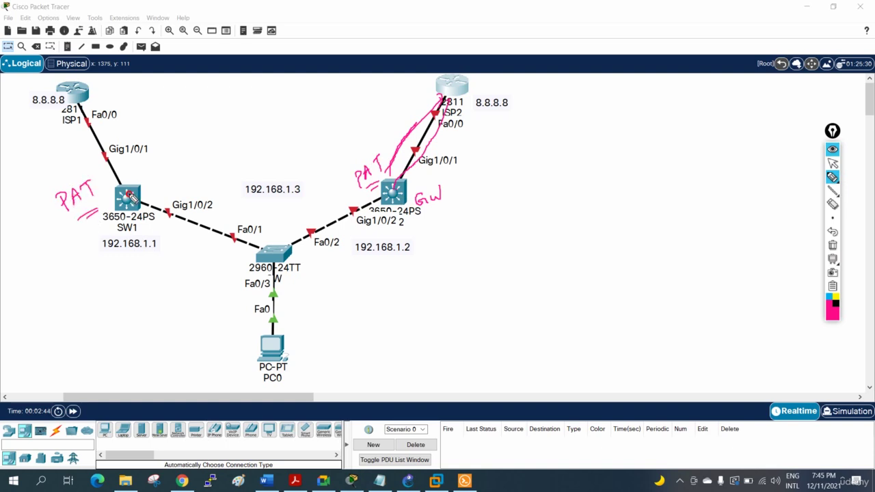
Step: Hand-write CCNA on two lines in the empty area beyond ISP2, underline it, and clear all pen marks
{"action": "left_click_drag", "start_coordinate": [516, 145], "coordinate": [516, 154]}
{"action": "mouse_move", "coordinate": [530, 144]}
{"action": "left_mouse_down"}
{"action": "mouse_move", "coordinate": [530, 153]}
{"action": "mouse_move", "coordinate": [547, 140]}
{"action": "mouse_move", "coordinate": [553, 150]}
{"action": "mouse_move", "coordinate": [566, 145]}
{"action": "left_mouse_up"}
{"action": "left_click_drag", "start_coordinate": [557, 142], "coordinate": [564, 141]}
{"action": "left_click_drag", "start_coordinate": [527, 163], "coordinate": [526, 173]}
{"action": "mouse_move", "coordinate": [541, 159]}
{"action": "left_mouse_down"}
{"action": "mouse_move", "coordinate": [540, 169]}
{"action": "mouse_move", "coordinate": [567, 149]}
{"action": "left_mouse_up"}
{"action": "left_click_drag", "start_coordinate": [568, 149], "coordinate": [570, 168]}
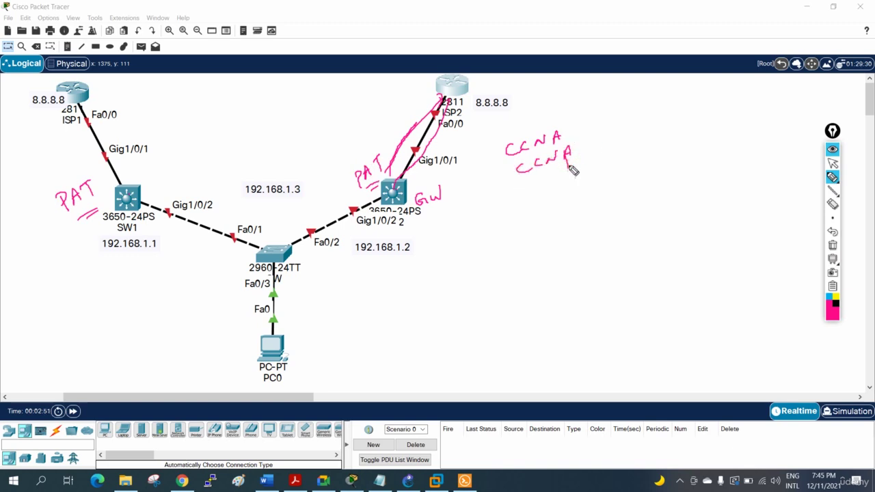
{"action": "mouse_move", "coordinate": [518, 182]}
{"action": "left_mouse_down"}
{"action": "mouse_move", "coordinate": [550, 172]}
{"action": "mouse_move", "coordinate": [548, 147]}
{"action": "mouse_move", "coordinate": [555, 163]}
{"action": "mouse_move", "coordinate": [547, 170]}
{"action": "left_mouse_up"}
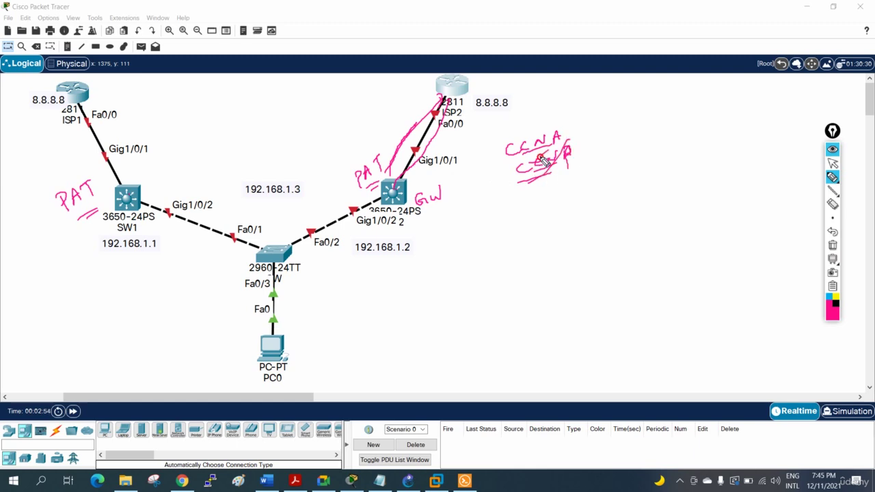
{"action": "left_click", "coordinate": [833, 245]}
Step: Outline each of the two 3650 switches with the pen, and clear the marks
{"action": "mouse_move", "coordinate": [391, 177]}
{"action": "left_mouse_down"}
{"action": "mouse_move", "coordinate": [379, 189]}
{"action": "mouse_move", "coordinate": [415, 200]}
{"action": "mouse_move", "coordinate": [375, 180]}
{"action": "left_mouse_up"}
{"action": "mouse_move", "coordinate": [113, 186]}
{"action": "left_mouse_down"}
{"action": "mouse_move", "coordinate": [113, 208]}
{"action": "mouse_move", "coordinate": [145, 182]}
{"action": "mouse_move", "coordinate": [127, 185]}
{"action": "left_mouse_up"}
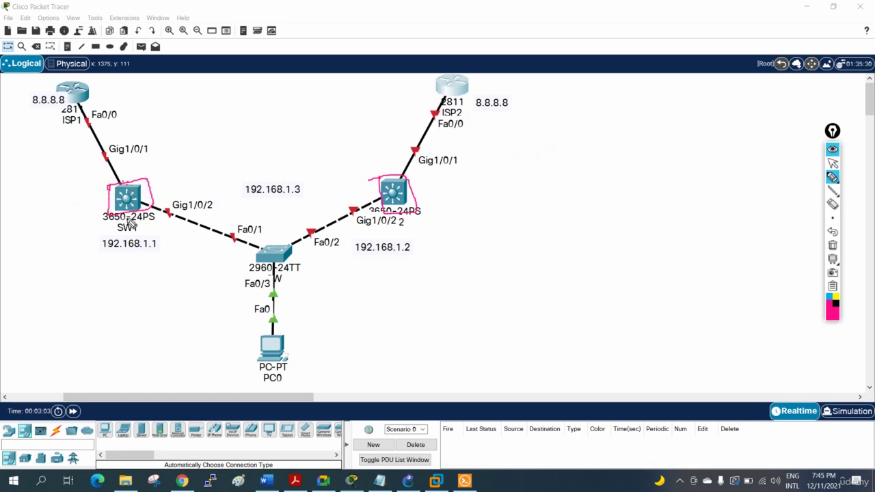
{"action": "left_click", "coordinate": [832, 245]}
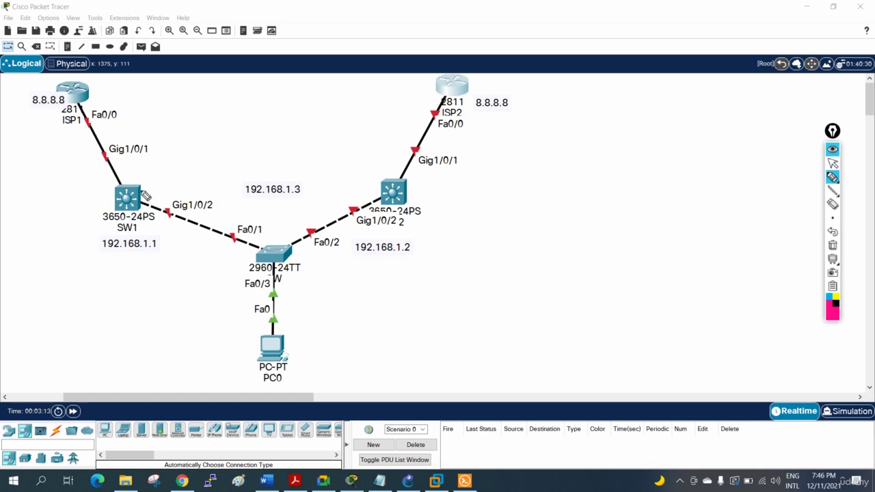
Step: Circle both 3650 switches together with one pen loop, clear it, and return to the normal pointer
{"action": "mouse_move", "coordinate": [137, 182]}
{"action": "left_mouse_down"}
{"action": "mouse_move", "coordinate": [130, 228]}
{"action": "mouse_move", "coordinate": [355, 248]}
{"action": "mouse_move", "coordinate": [438, 170]}
{"action": "mouse_move", "coordinate": [167, 194]}
{"action": "left_mouse_up"}
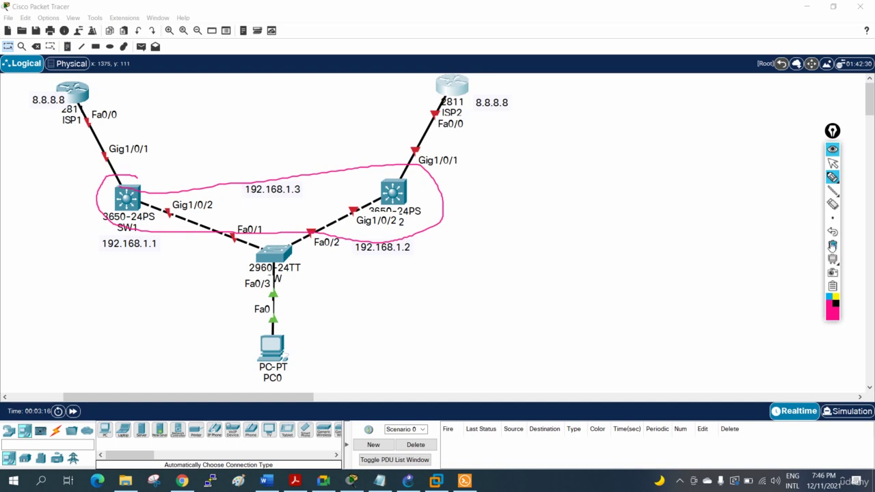
{"action": "left_click", "coordinate": [831, 244]}
{"action": "left_click", "coordinate": [833, 164]}
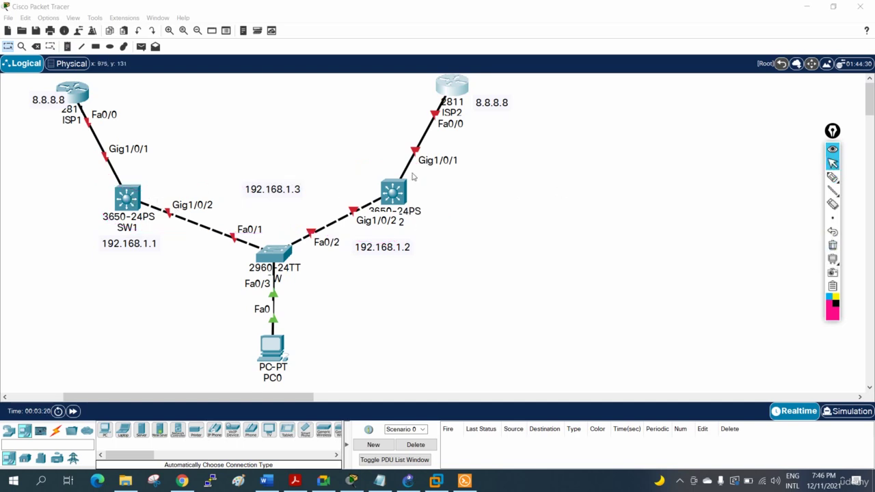
Step: Place text notes reading 192.168.2.1 above SW1 and 192.168.2.2 beside ISP1
{"action": "left_click", "coordinate": [67, 46]}
{"action": "left_click", "coordinate": [120, 167]}
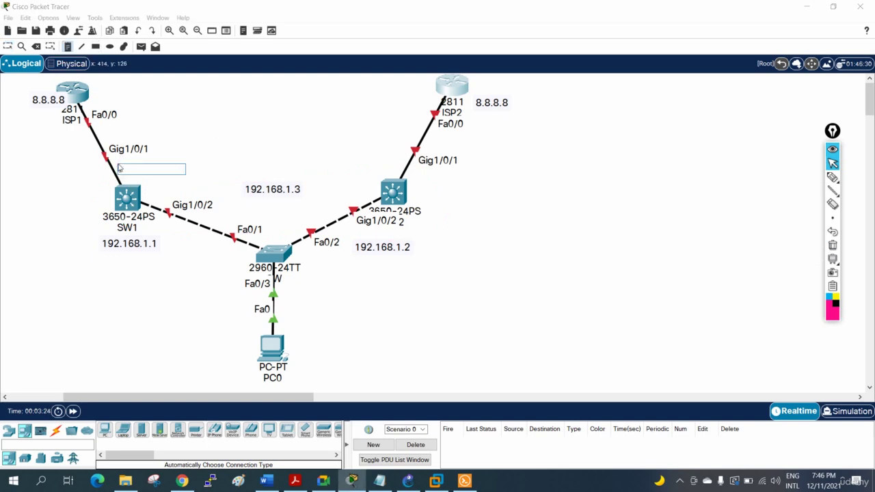
{"action": "type", "text": "192.168.2.1"}
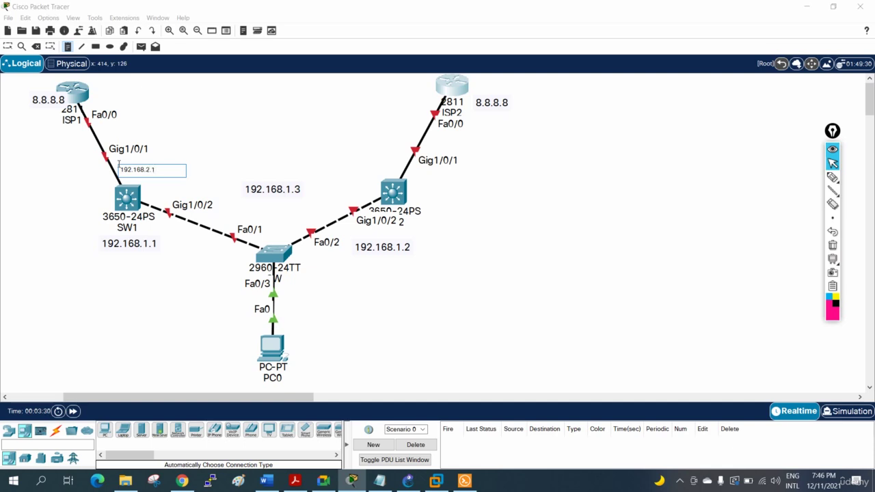
{"action": "left_click_drag", "start_coordinate": [162, 170], "coordinate": [114, 168]}
{"action": "key", "text": "ctrl+c"}
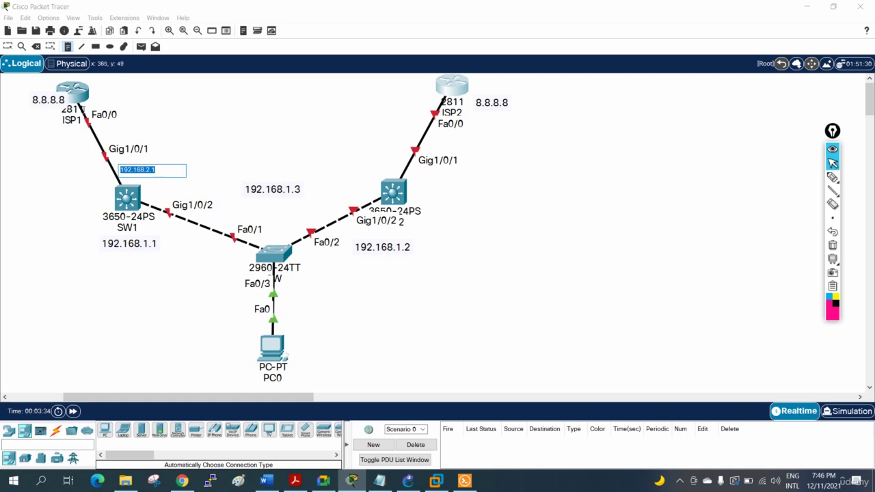
{"action": "left_click", "coordinate": [106, 97]}
{"action": "key", "text": "ctrl+v"}
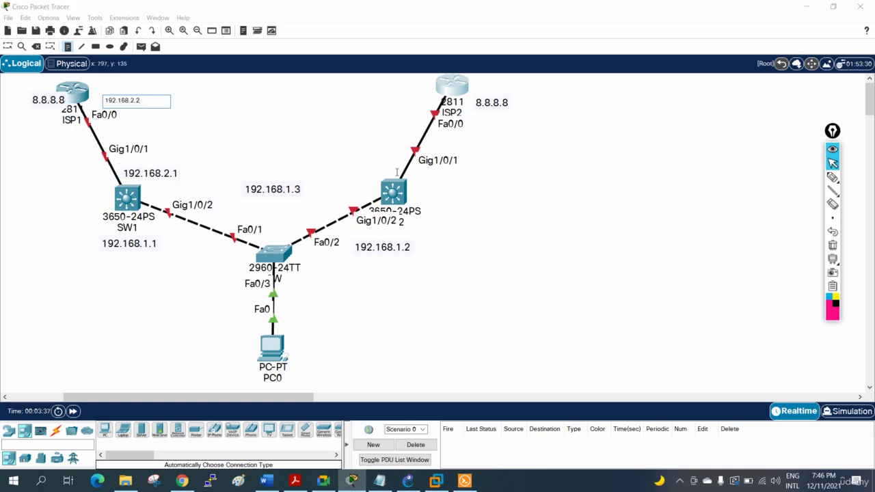
Step: Place text notes reading 192.168.3.1 at the Gig1/0/1 end and 192.168.3.2 at the Fa0/0 end of the ISP2 link
{"action": "left_click", "coordinate": [417, 171]}
{"action": "key", "text": "ctrl+v"}
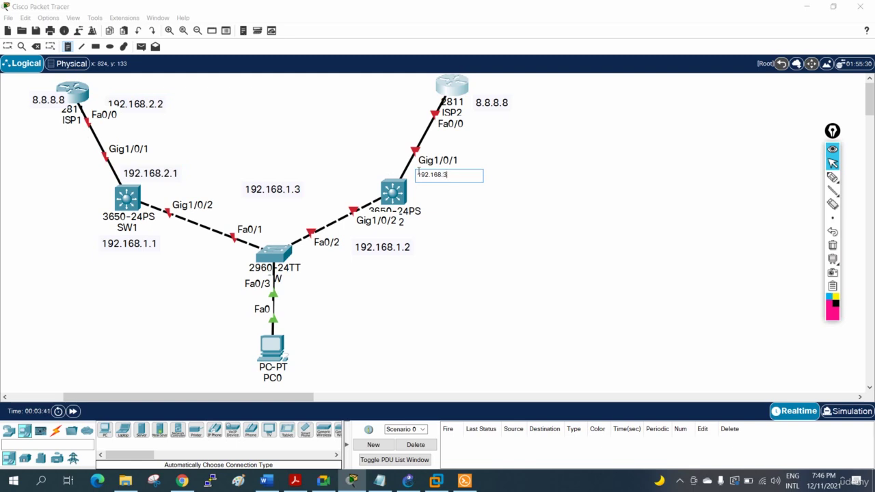
{"action": "left_click_drag", "start_coordinate": [455, 174], "coordinate": [416, 176]}
{"action": "key", "text": "ctrl+c"}
{"action": "left_click", "coordinate": [408, 108]}
{"action": "key", "text": "ctrl+v"}
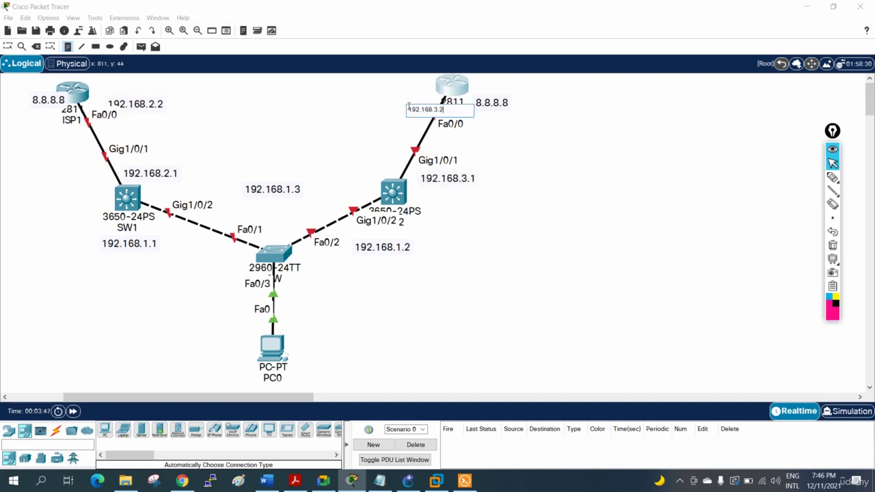
{"action": "left_click", "coordinate": [605, 171]}
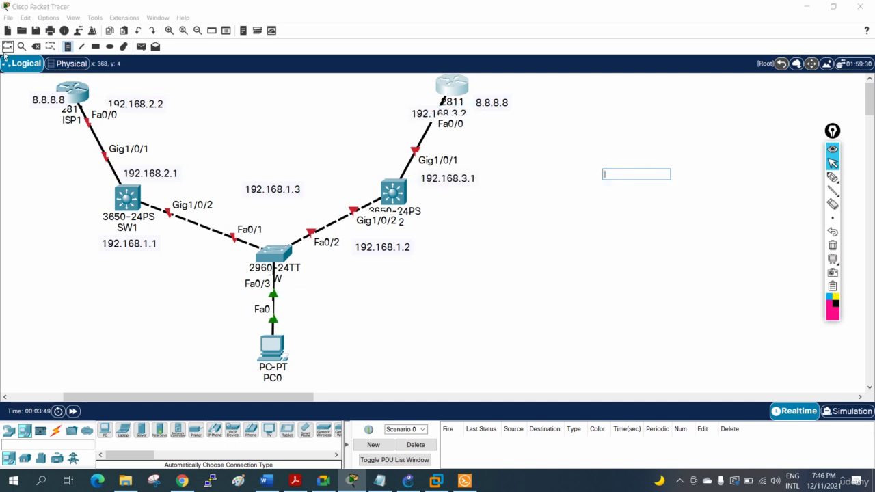
Step: Rearrange the 192.168.2.x and 192.168.3.x notes beside their link ends, moving 192.168.2.1, 192.168.3.1 and 192.168.3.2 to the left of their links
{"action": "left_click", "coordinate": [8, 48]}
{"action": "left_click_drag", "start_coordinate": [417, 115], "coordinate": [380, 102]}
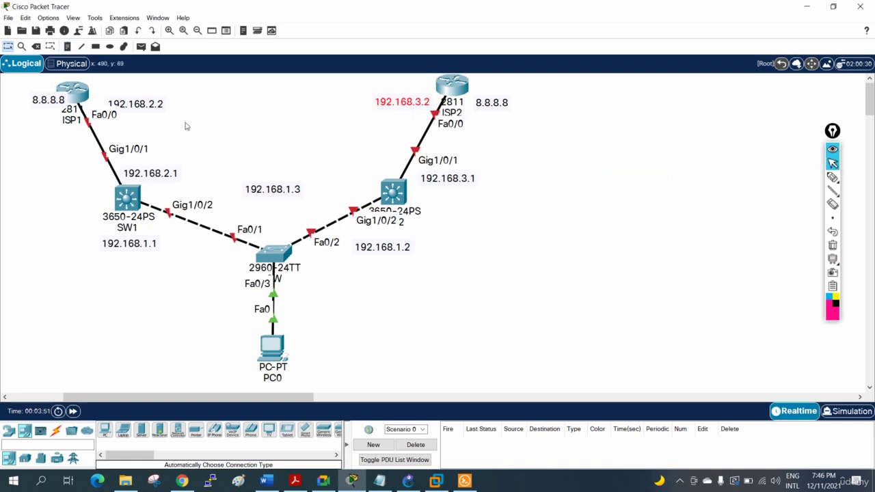
{"action": "left_click_drag", "start_coordinate": [152, 108], "coordinate": [156, 102]}
{"action": "left_click_drag", "start_coordinate": [148, 179], "coordinate": [62, 170]}
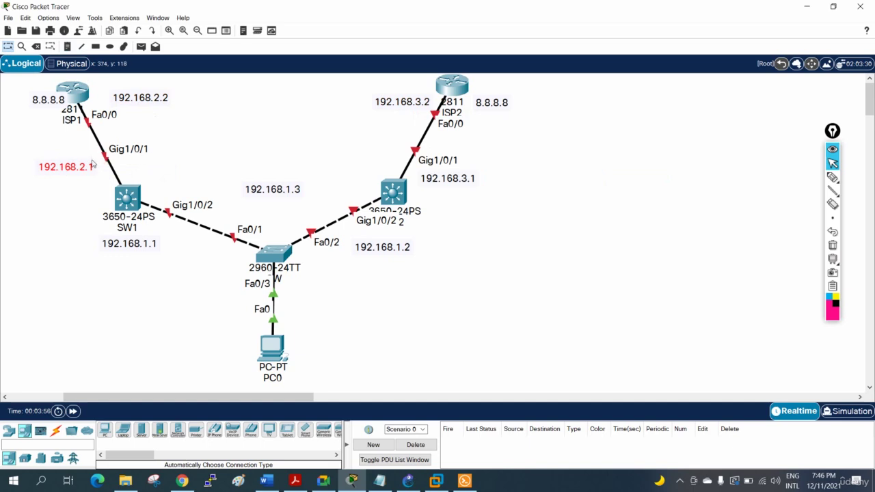
{"action": "left_click_drag", "start_coordinate": [82, 170], "coordinate": [82, 164]}
{"action": "left_click_drag", "start_coordinate": [151, 100], "coordinate": [141, 102]}
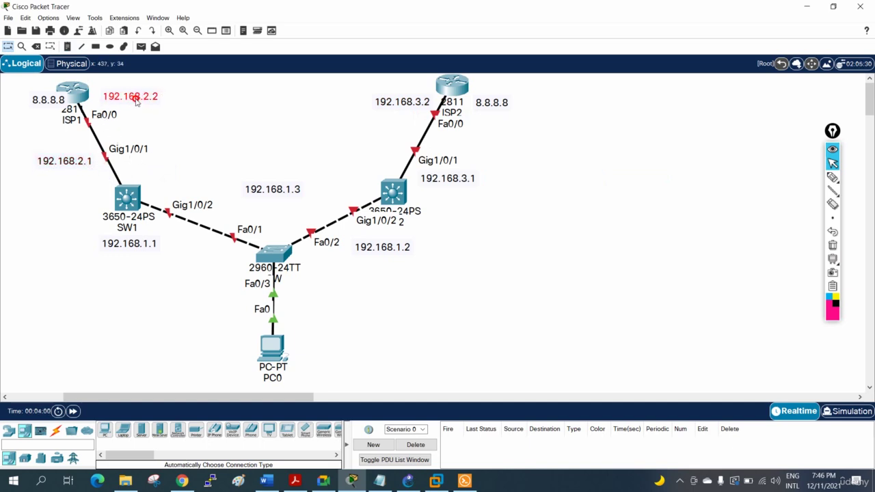
{"action": "left_click_drag", "start_coordinate": [432, 183], "coordinate": [355, 156]}
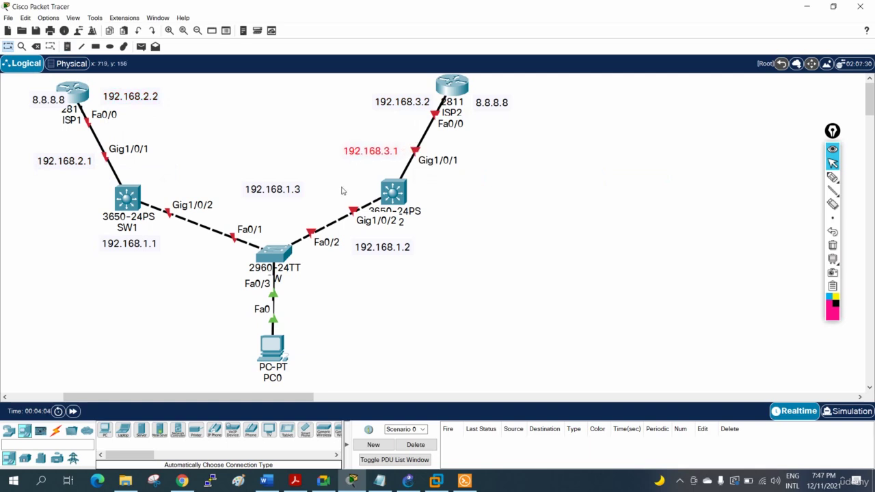
Step: Rename the PC's label to 192.168.1.4 and copy that address
{"action": "left_click", "coordinate": [273, 378]}
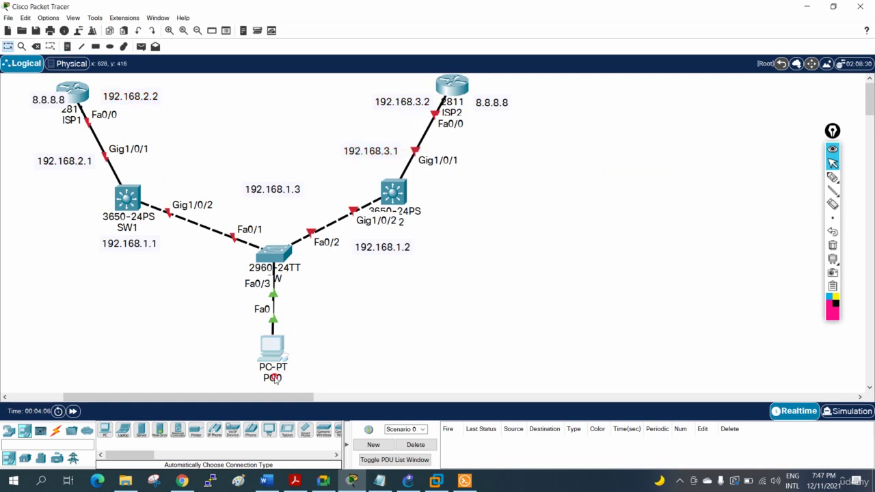
{"action": "type", "text": "192.168.1.4"}
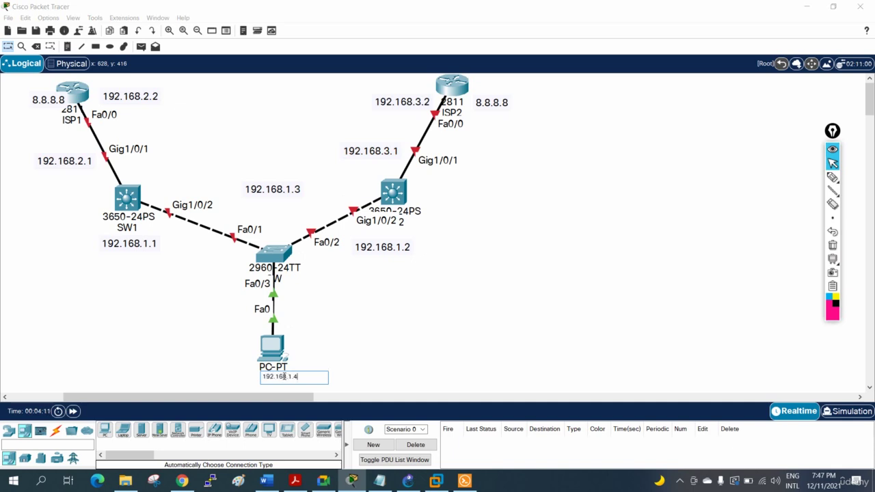
{"action": "key", "text": "ctrl+a"}
{"action": "key", "text": "ctrl+c"}
{"action": "key", "text": "Return"}
Step: Give the PC the static IPv4 address 192.168.1.4, subnet mask 255.255.255.0 and default gateway 192.168.1.1, and close its configuration
{"action": "left_click", "coordinate": [273, 348]}
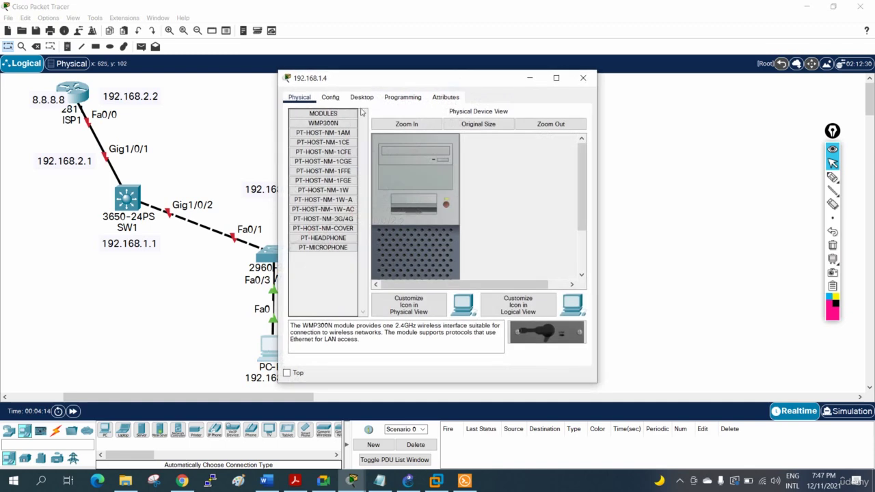
{"action": "left_click", "coordinate": [362, 97]}
{"action": "left_click", "coordinate": [338, 128]}
{"action": "left_click", "coordinate": [403, 164]}
{"action": "key", "text": "ctrl+v"}
{"action": "left_click", "coordinate": [409, 178]}
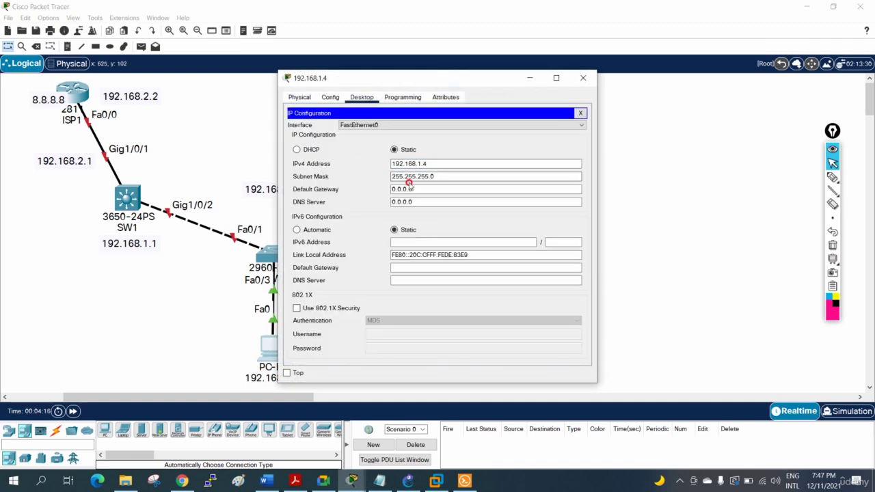
{"action": "triple_click", "coordinate": [426, 191]}
{"action": "key", "text": "ctrl+v"}
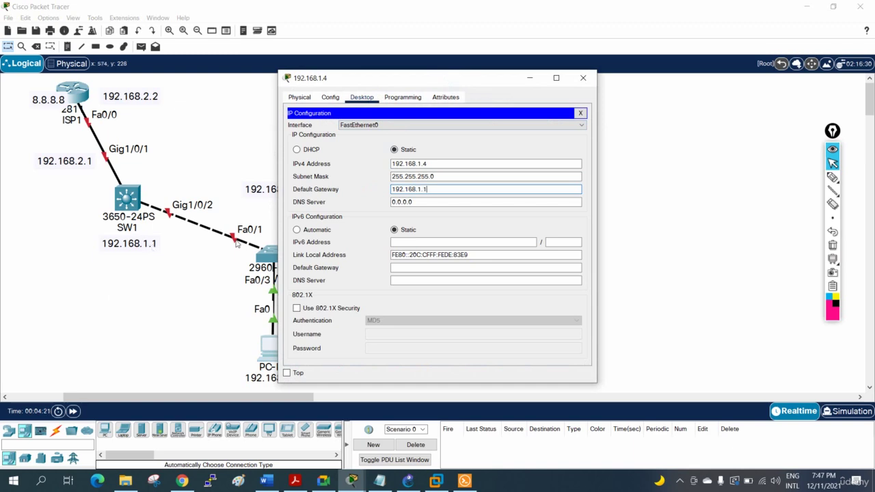
{"action": "left_click", "coordinate": [583, 78]}
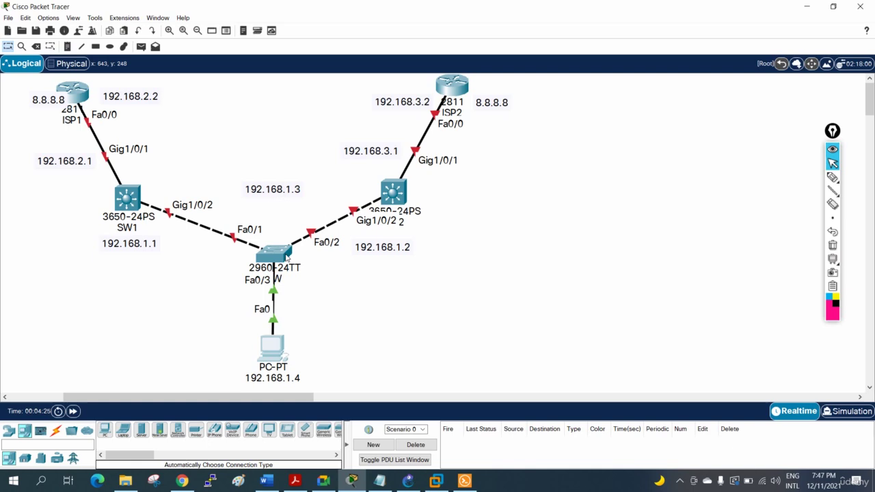
Step: Install AC power supplies in both empty power slots of SW1 and check its command line for booting
{"action": "left_click", "coordinate": [127, 197]}
{"action": "left_click", "coordinate": [556, 76]}
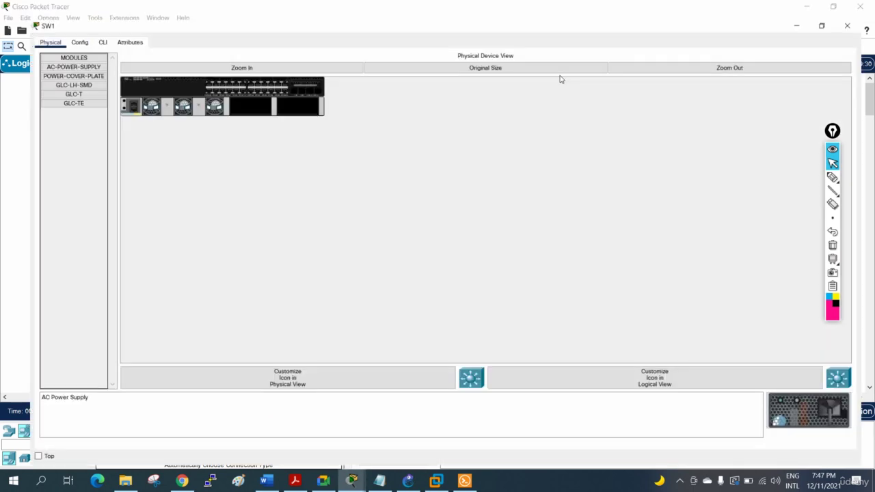
{"action": "left_click", "coordinate": [160, 50]}
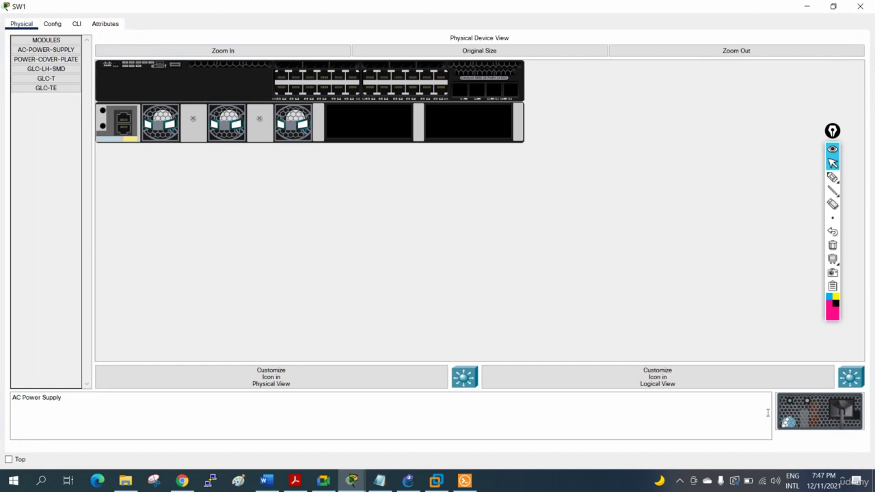
{"action": "left_click_drag", "start_coordinate": [817, 412], "coordinate": [369, 123]}
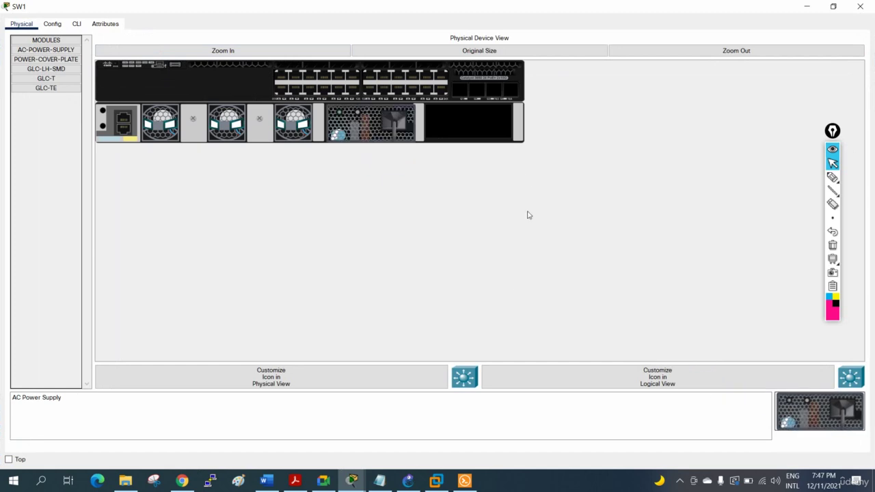
{"action": "left_click_drag", "start_coordinate": [849, 424], "coordinate": [468, 125]}
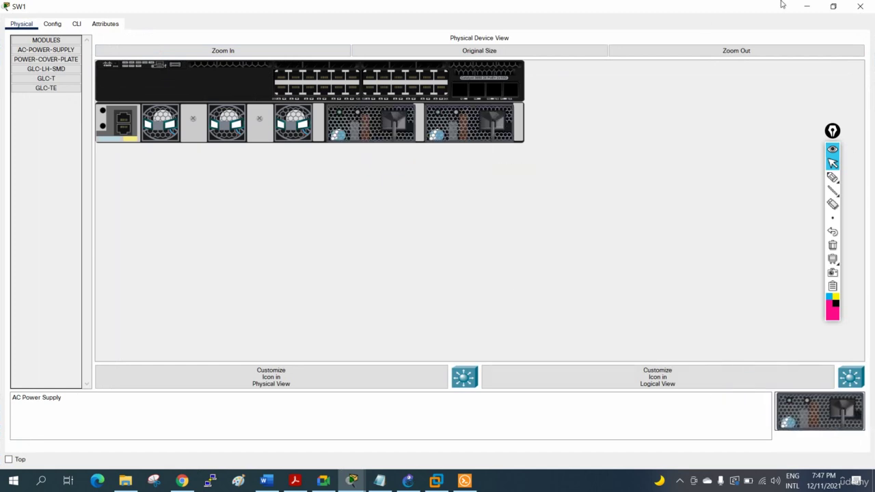
{"action": "left_click", "coordinate": [77, 25]}
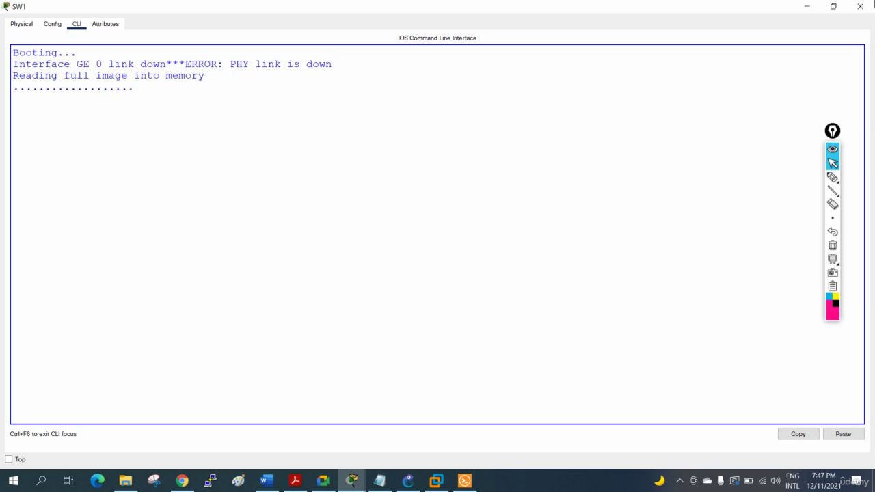
{"action": "left_click", "coordinate": [860, 6]}
Step: Install AC power supplies in both empty power slots of SW2 and close its device window
{"action": "left_click", "coordinate": [390, 191]}
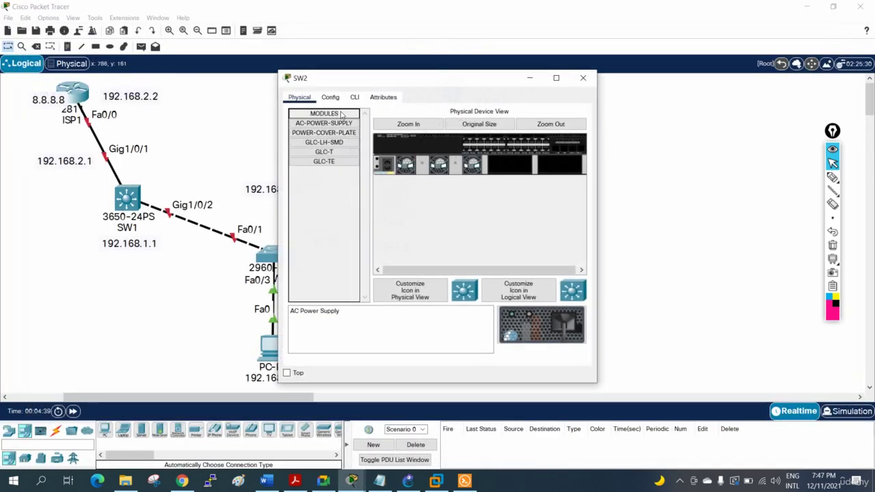
{"action": "left_click", "coordinate": [354, 98]}
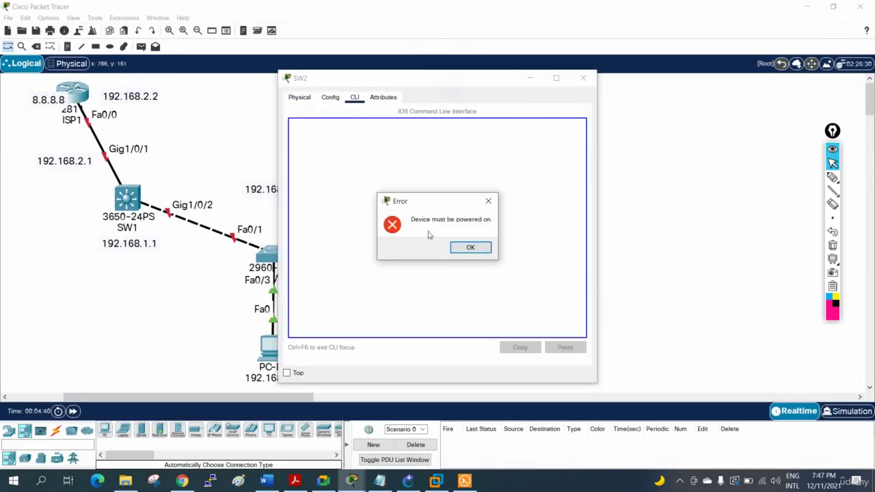
{"action": "left_click", "coordinate": [470, 247]}
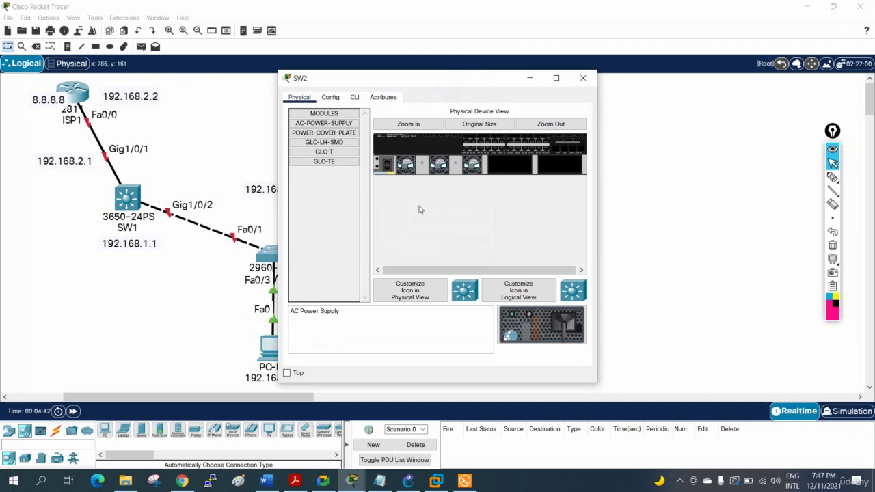
{"action": "left_click", "coordinate": [556, 78]}
{"action": "left_click", "coordinate": [221, 52]}
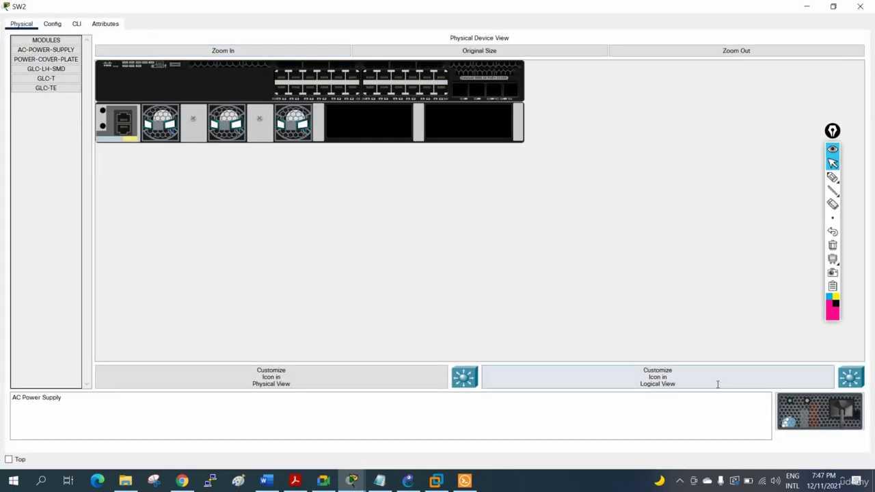
{"action": "left_click_drag", "start_coordinate": [819, 411], "coordinate": [355, 156]}
{"action": "left_click_drag", "start_coordinate": [361, 126], "coordinate": [363, 127]}
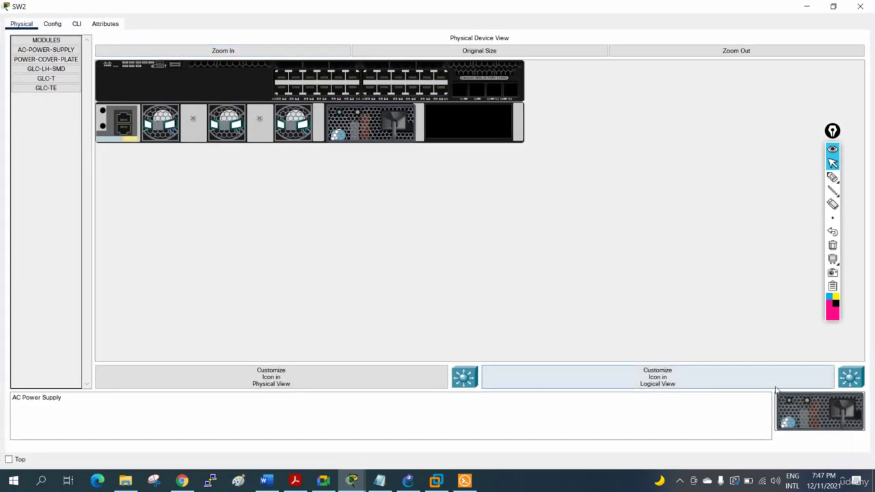
{"action": "left_click_drag", "start_coordinate": [819, 412], "coordinate": [465, 127]}
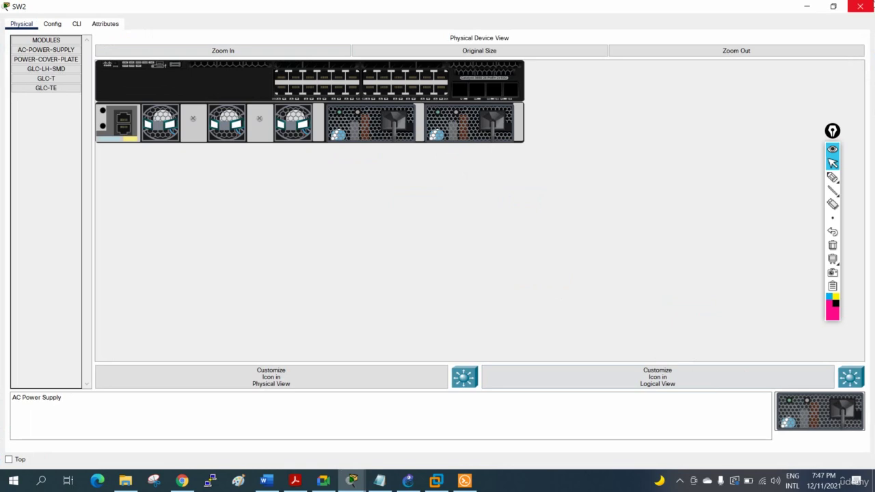
{"action": "left_click", "coordinate": [859, 6]}
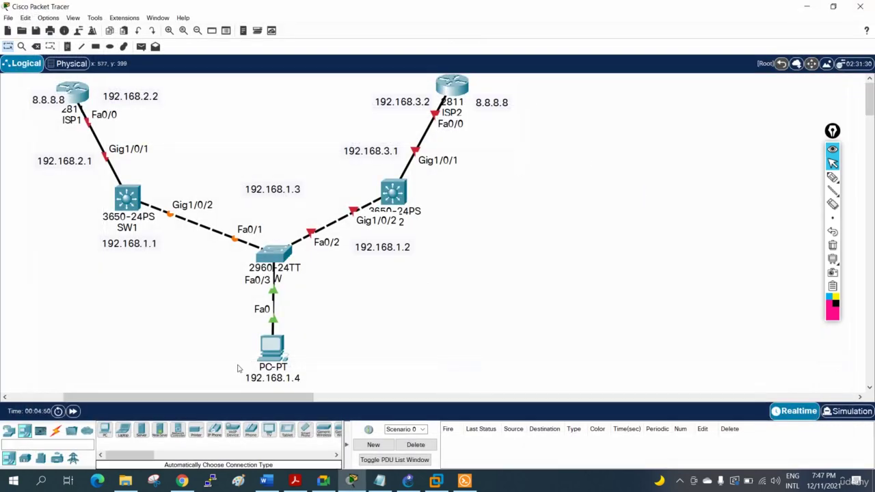
Step: Switch to Notepad and copy the whole script of HSRP Lab in GNS3.txt into a new document
{"action": "left_click", "coordinate": [42, 481]}
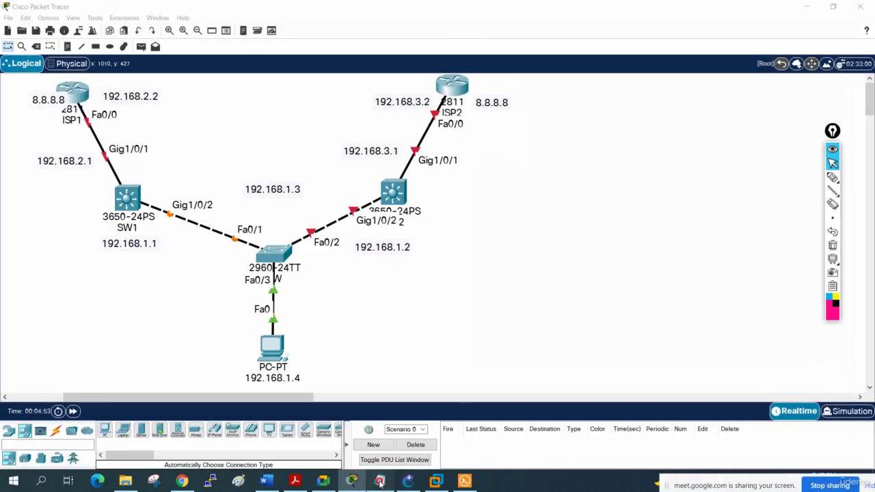
{"action": "key", "text": "alt+Tab"}
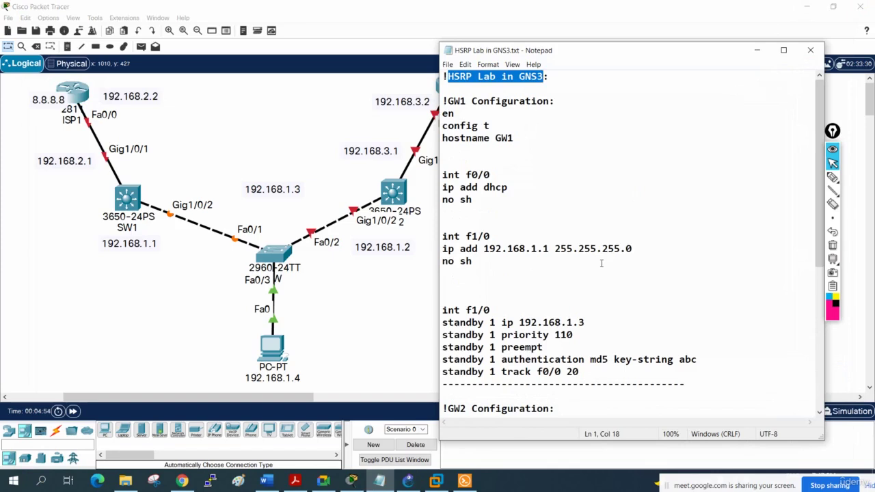
{"action": "left_click", "coordinate": [530, 220]}
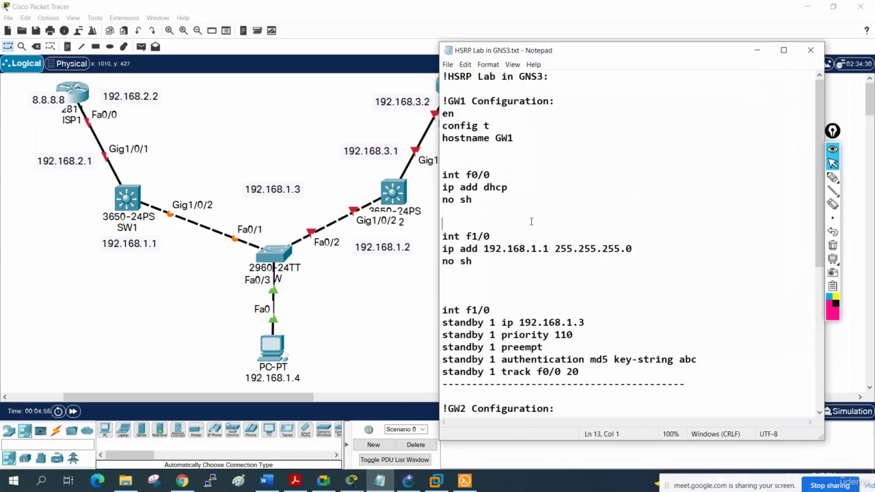
{"action": "key", "text": "ctrl+shift+End"}
{"action": "left_click", "coordinate": [447, 65]}
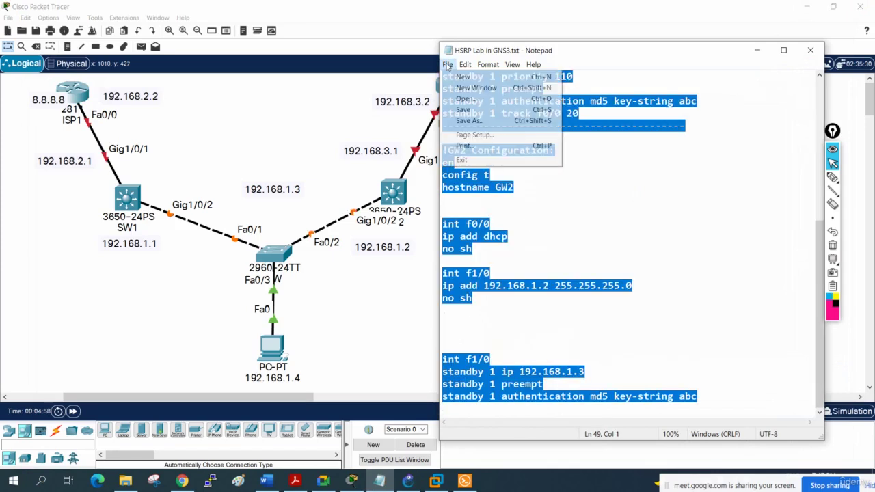
{"action": "left_click", "coordinate": [459, 77]}
{"action": "key", "text": "ctrl+v"}
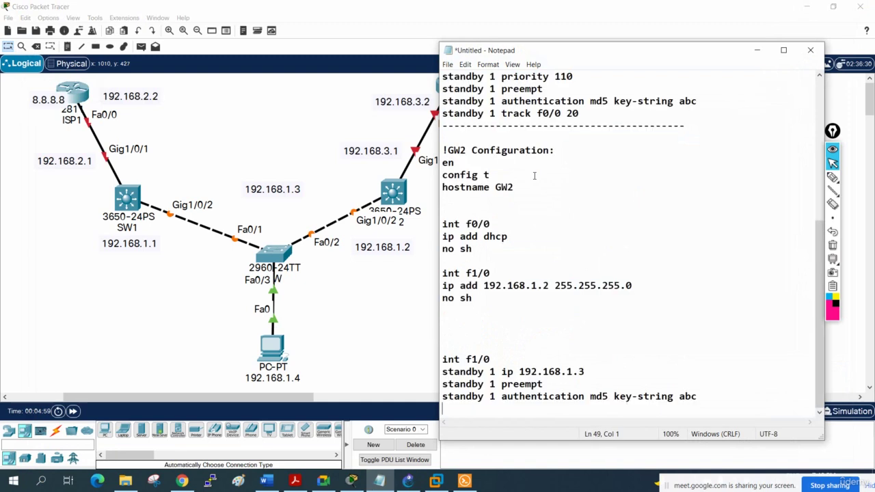
Step: Change the script's title line to "!HSRP Lab by using L3 Switch in packet tracer:"
{"action": "scroll", "coordinate": [520, 136], "scroll_direction": "up", "scroll_amount": 9}
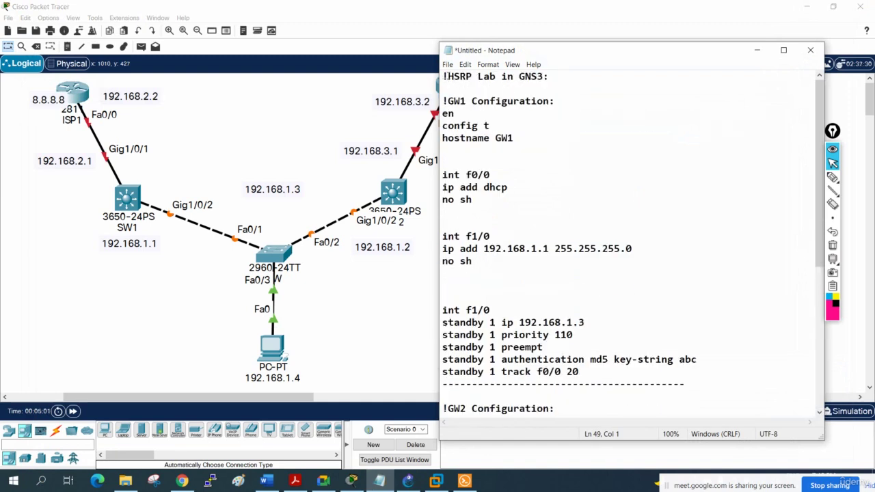
{"action": "left_click_drag", "start_coordinate": [444, 75], "coordinate": [541, 77]}
{"action": "left_click", "coordinate": [475, 76]}
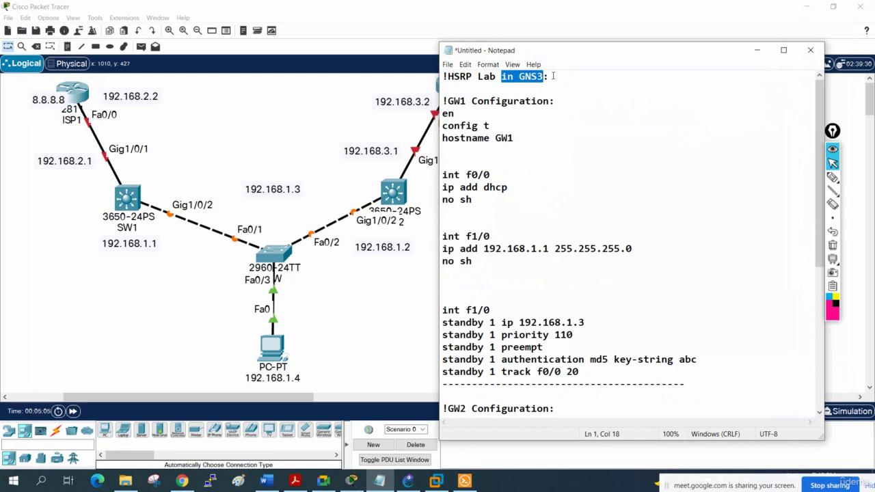
{"action": "type", "text": "by usig"}
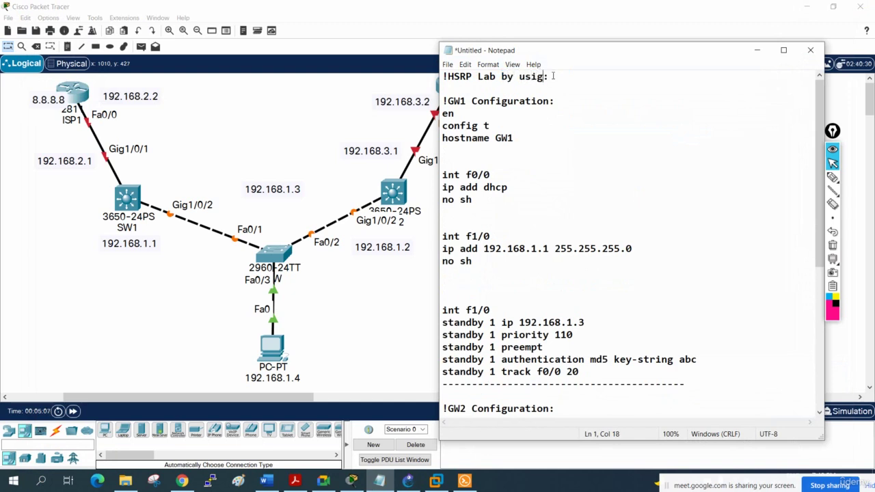
{"action": "key", "text": "BackSpace"}
{"action": "type", "text": "ng L"}
{"action": "type", "text": "3 Switch "}
{"action": "type", "text": "in packet t"}
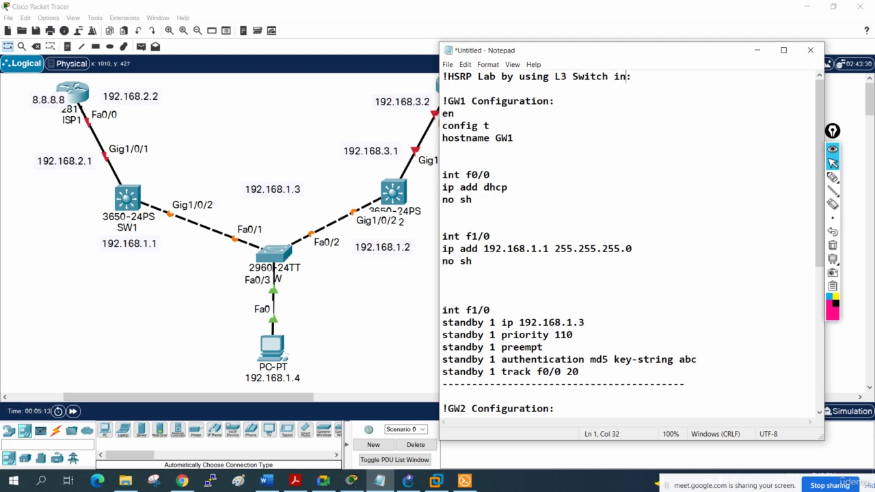
{"action": "type", "text": "racer"}
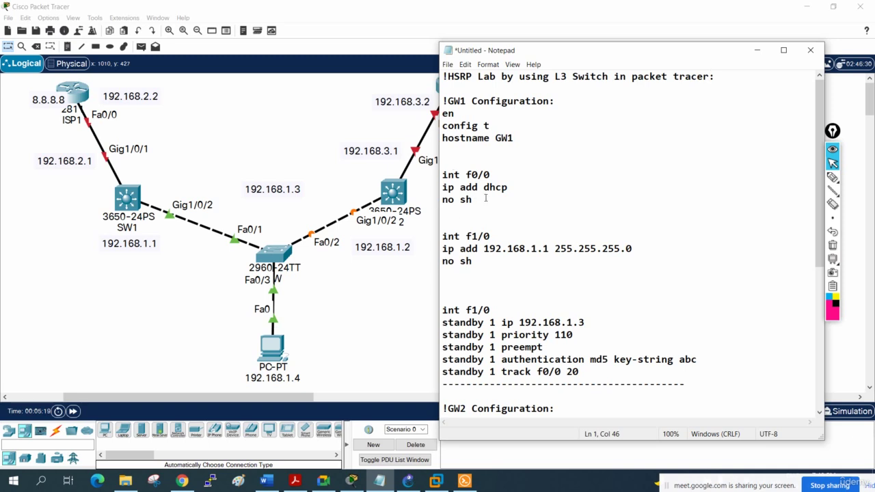
Step: Replace the f0/0 DHCP block in the GW1 section with the lines "int g1/0/1" and "no switchport"
{"action": "left_click_drag", "start_coordinate": [485, 198], "coordinate": [439, 173]}
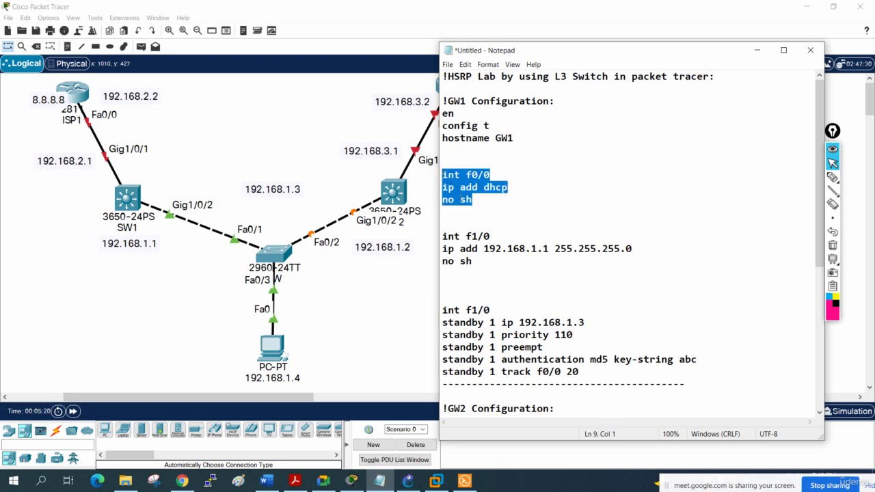
{"action": "type", "text": "int "}
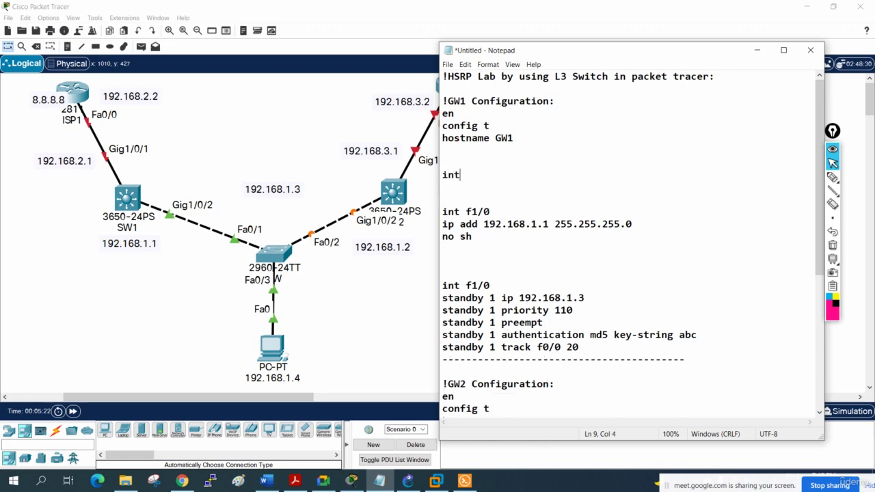
{"action": "type", "text": "g1/0/1"}
{"action": "key", "text": "Return"}
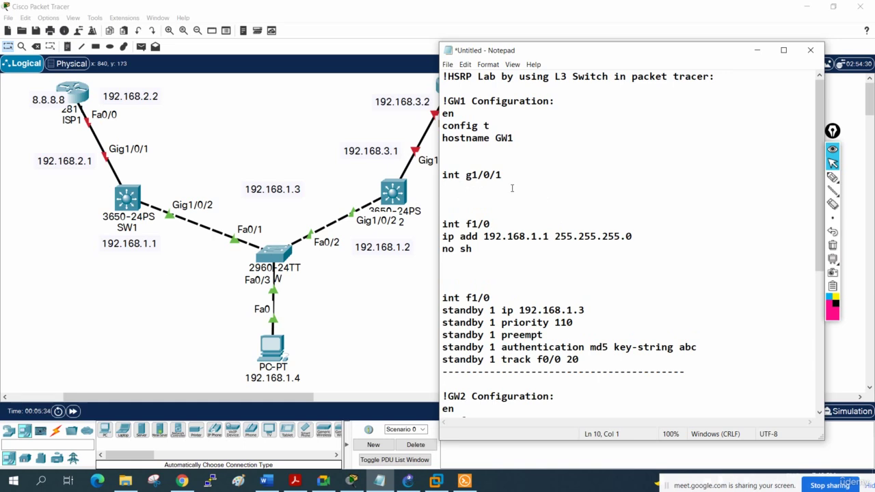
{"action": "type", "text": "no switchport"}
Step: Add an "ip routing" line between the GW1 hostname and the g1/0/1 interface block
{"action": "left_click", "coordinate": [464, 153]}
{"action": "key", "text": "Return"}
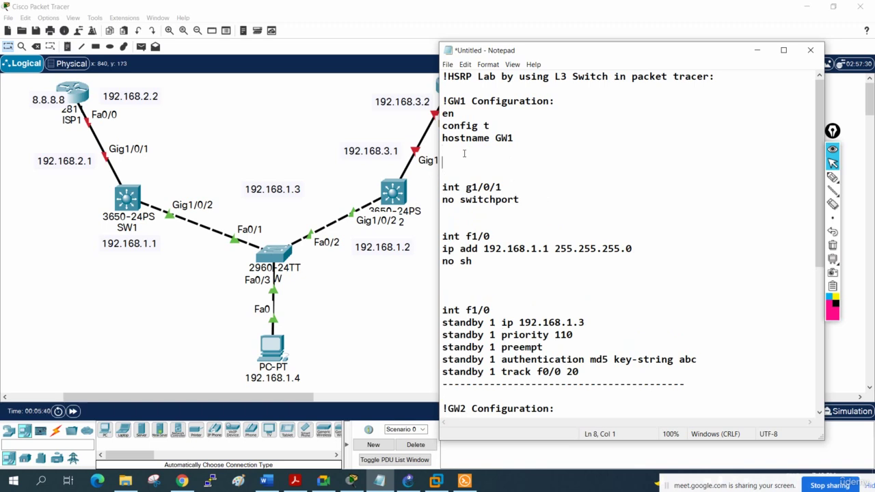
{"action": "type", "text": "ip routeing"}
{"action": "key", "text": "BackSpace"}
{"action": "key", "text": "BackSpace"}
{"action": "key", "text": "BackSpace"}
{"action": "key", "text": "BackSpace"}
{"action": "type", "text": "ing"}
{"action": "left_click_drag", "start_coordinate": [505, 163], "coordinate": [442, 165]}
Step: Add the line "ip add 192.168.2.1 255.255.255.0" below "no switchport" in the g1/0/1 block
{"action": "left_click", "coordinate": [530, 209]}
{"action": "key", "text": "Return"}
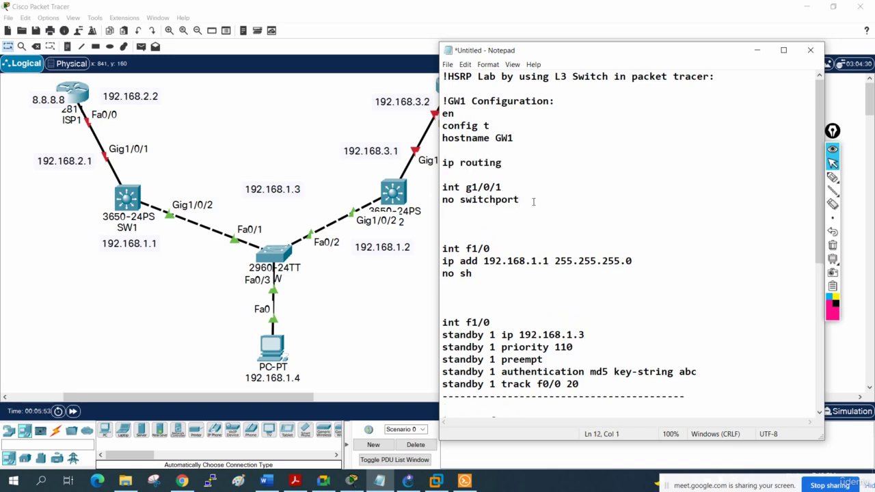
{"action": "type", "text": "ip add 192.168.2.1 "}
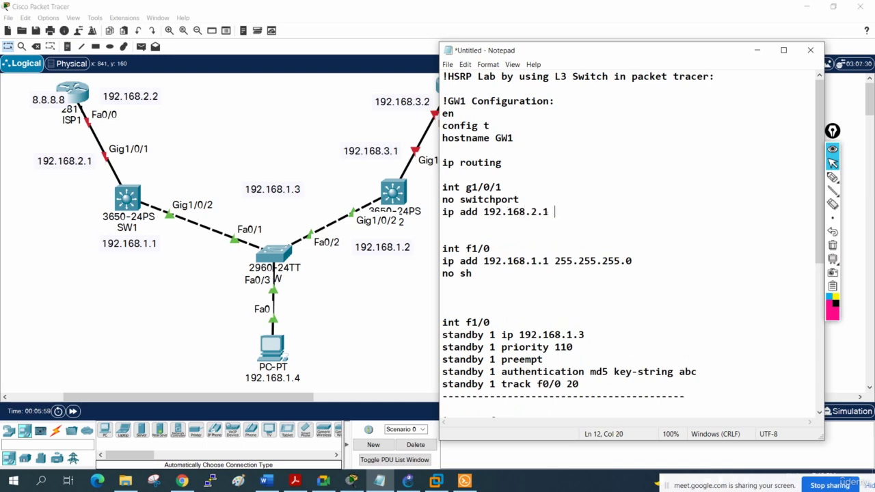
{"action": "type", "text": "255.255.255.0"}
{"action": "key", "text": "Return"}
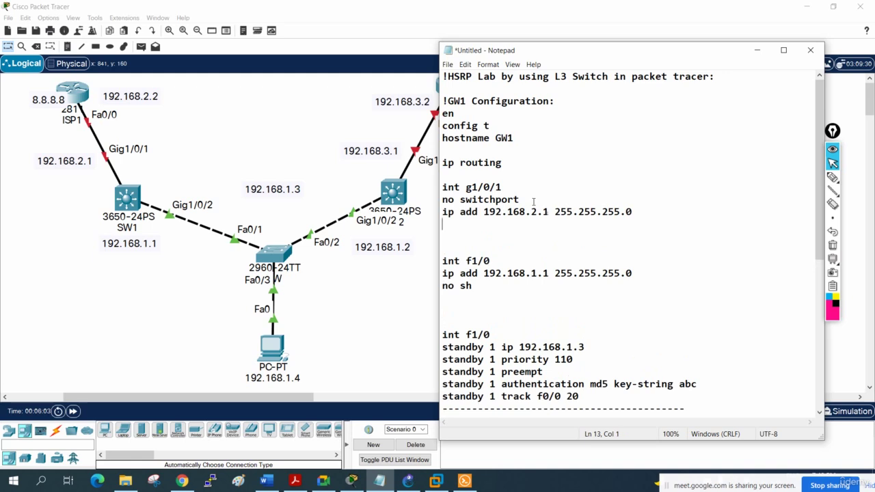
Step: Add the line "no sh" below the IP address in the g1/0/1 block
{"action": "type", "text": "no sh"}
{"action": "key", "text": "Return"}
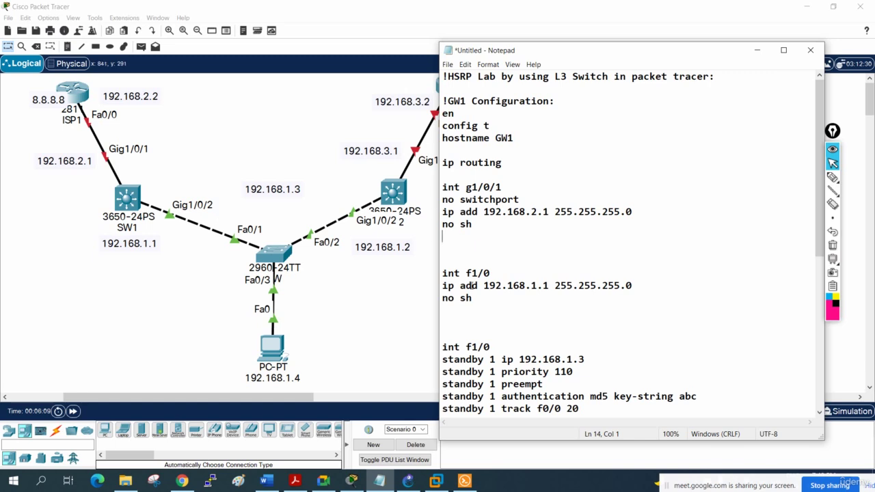
Step: Change the interface line of the 192.168.1.1 block in the GW1 section to "int g1/0/2"
{"action": "left_click_drag", "start_coordinate": [495, 273], "coordinate": [468, 273]}
{"action": "type", "text": "g"}
{"action": "type", "text": "//0"}
{"action": "key", "text": "BackSpace"}
{"action": "key", "text": "BackSpace"}
{"action": "key", "text": "BackSpace"}
{"action": "type", "text": "1/0/2"}
Step: Set the interface line above the 192.168.1.1 address in the GW1 section to "int vlan 1"
{"action": "left_click_drag", "start_coordinate": [514, 283], "coordinate": [468, 273]}
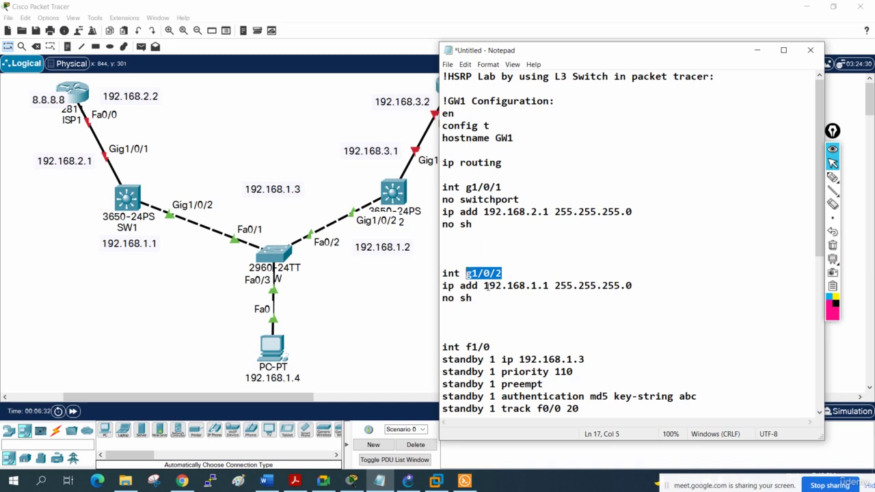
{"action": "type", "text": "vlan 1"}
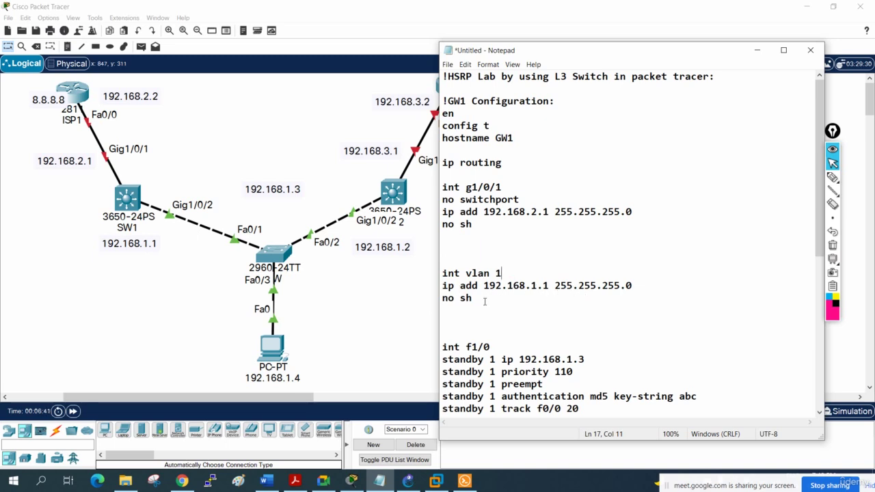
{"action": "left_click_drag", "start_coordinate": [481, 298], "coordinate": [444, 273]}
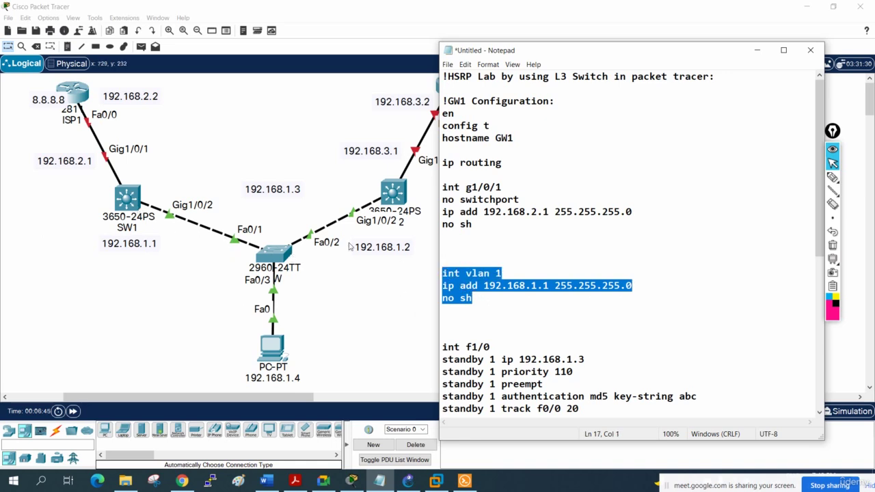
{"action": "left_click", "coordinate": [490, 301]}
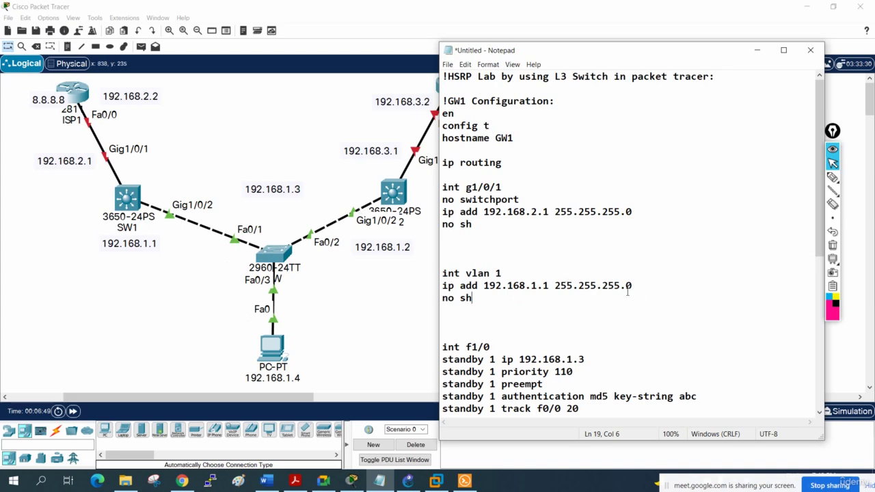
Step: Copy the GW1 script from the "!GW1 Configuration:" line through the "no sh" of the vlan 1 block
{"action": "left_click_drag", "start_coordinate": [482, 304], "coordinate": [429, 102]}
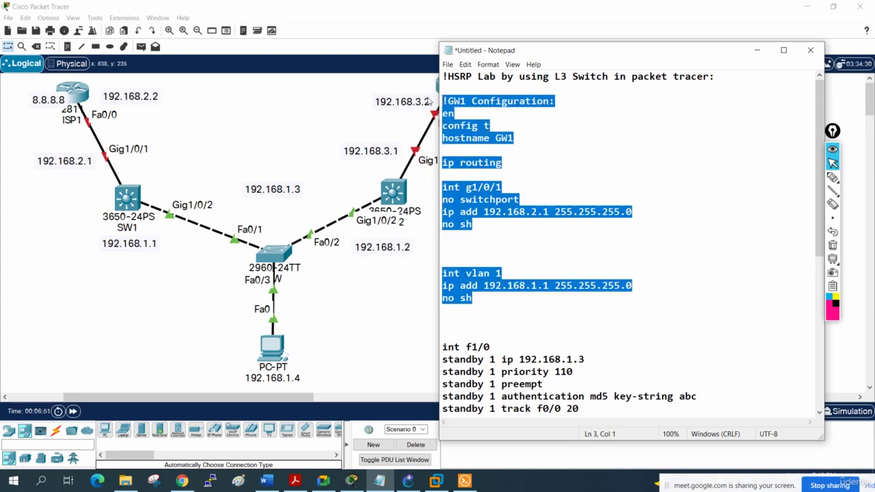
{"action": "right_click", "coordinate": [450, 128]}
{"action": "left_click", "coordinate": [444, 155]}
Step: Open SW1's command line in Packet Tracer, maximize it, and answer "no" to the initial configuration dialog to reach the Switch prompt
{"action": "left_click", "coordinate": [162, 207]}
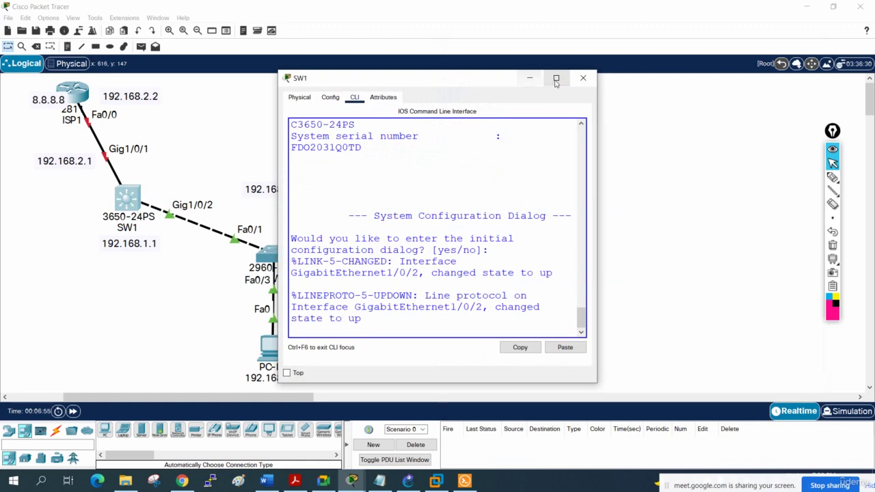
{"action": "left_click", "coordinate": [556, 78]}
{"action": "key", "text": "Return"}
{"action": "key", "text": "Return"}
{"action": "key", "text": "Return"}
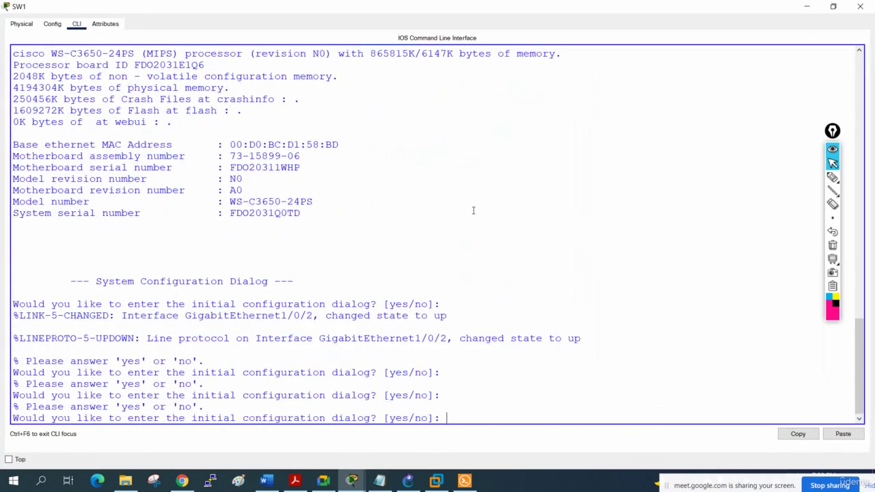
{"action": "type", "text": "no"}
{"action": "key", "text": "Return"}
{"action": "key", "text": "Return"}
{"action": "key", "text": "Return"}
{"action": "key", "text": "Return"}
{"action": "key", "text": "Return"}
{"action": "key", "text": "Return"}
{"action": "key", "text": "Return"}
{"action": "key", "text": "Return"}
{"action": "key", "text": "Return"}
{"action": "key", "text": "Return"}
{"action": "key", "text": "Return"}
{"action": "key", "text": "Return"}
{"action": "key", "text": "Return"}
{"action": "key", "text": "Return"}
{"action": "key", "text": "Return"}
{"action": "key", "text": "Return"}
{"action": "key", "text": "Return"}
{"action": "key", "text": "Return"}
{"action": "key", "text": "Return"}
{"action": "key", "text": "Return"}
{"action": "key", "text": "Return"}
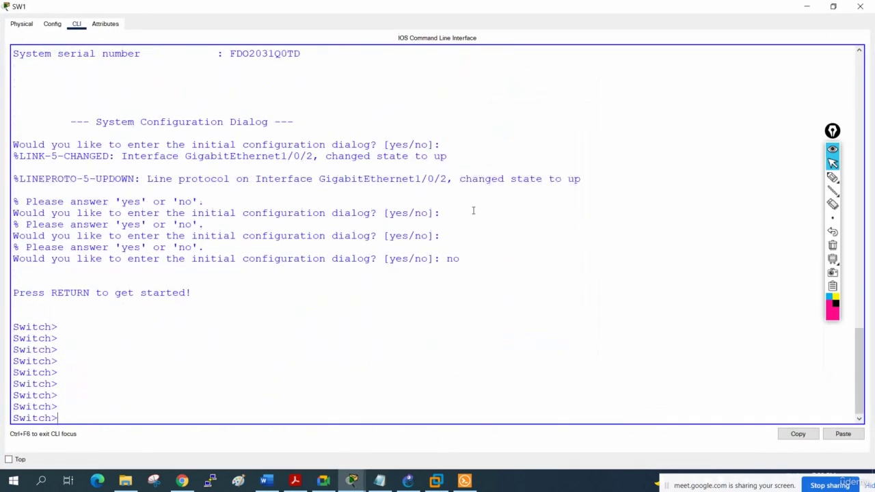
Step: Paste and run the copied GW1 configuration in SW1's command line, review the interface commands, and close the switch window
{"action": "right_click", "coordinate": [463, 212]}
{"action": "left_click", "coordinate": [483, 228]}
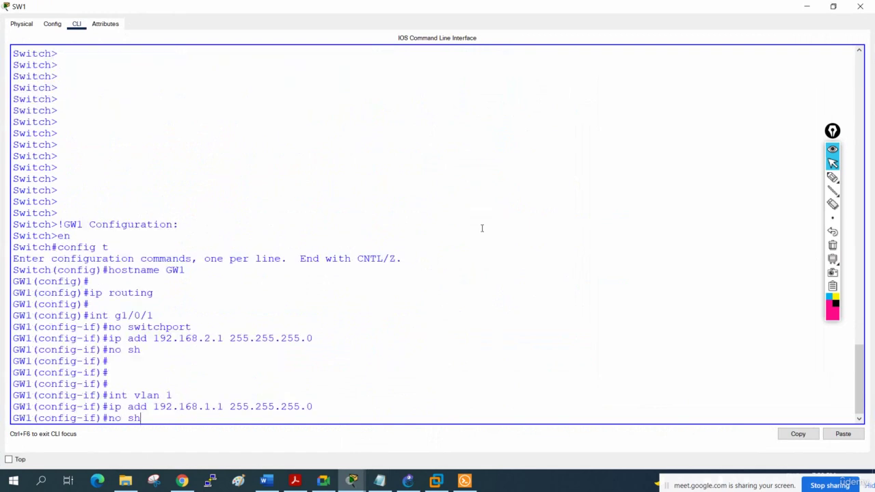
{"action": "key", "text": "Return"}
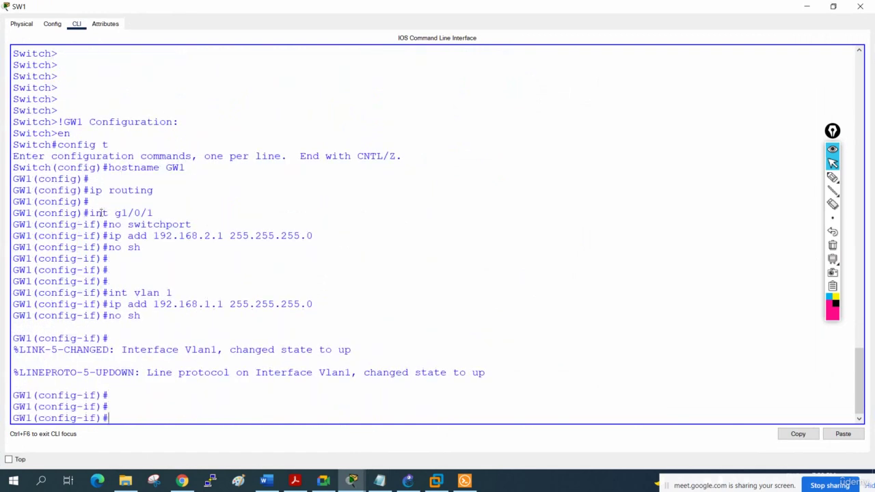
{"action": "mouse_move", "coordinate": [91, 212]}
{"action": "left_mouse_down"}
{"action": "mouse_move", "coordinate": [148, 213]}
{"action": "mouse_move", "coordinate": [166, 244]}
{"action": "mouse_move", "coordinate": [13, 223]}
{"action": "mouse_move", "coordinate": [96, 224]}
{"action": "left_mouse_up"}
{"action": "left_click", "coordinate": [201, 224]}
{"action": "left_click_drag", "start_coordinate": [107, 293], "coordinate": [174, 291]}
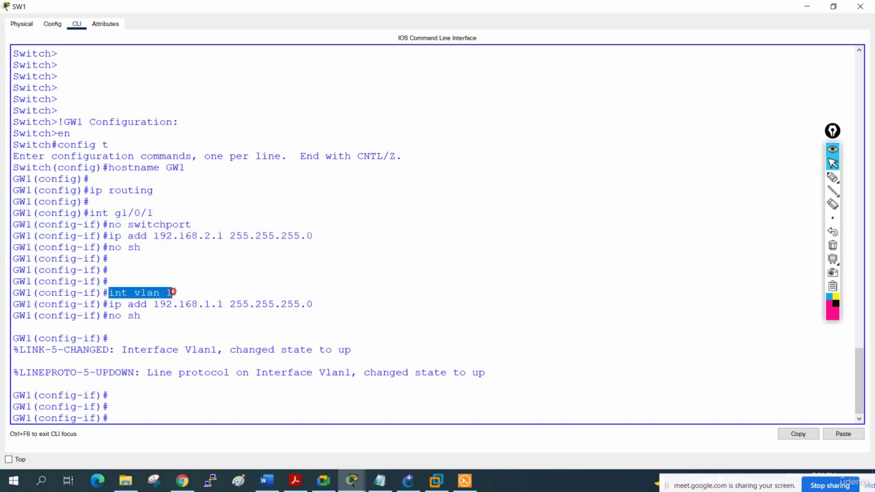
{"action": "left_click_drag", "start_coordinate": [107, 305], "coordinate": [190, 313]}
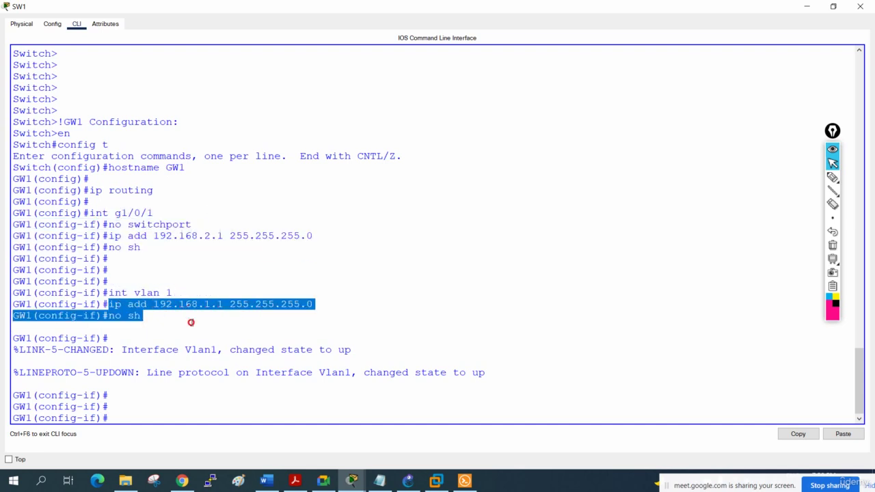
{"action": "left_click", "coordinate": [210, 328]}
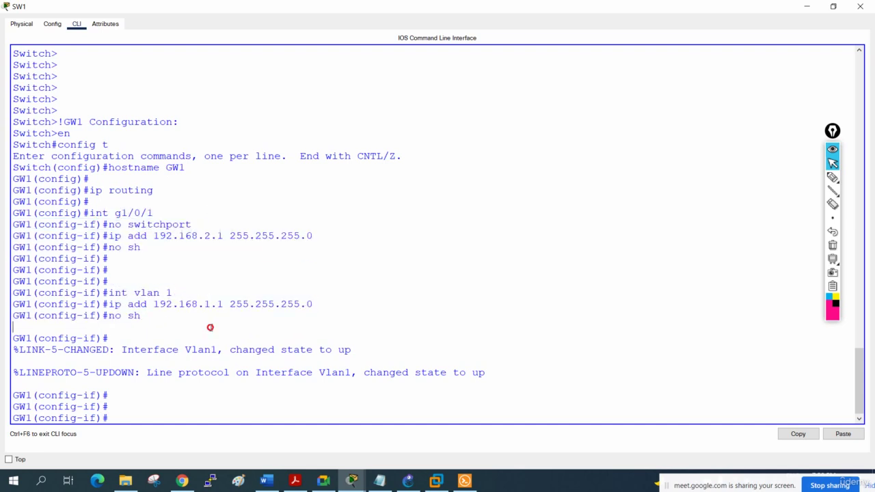
{"action": "left_click", "coordinate": [860, 6]}
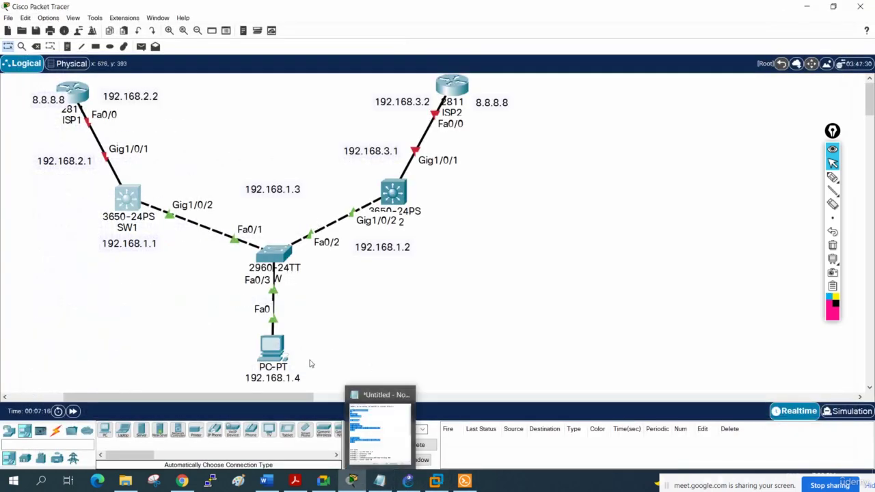
Step: Open the Command Prompt of the PC at 192.168.1.4, widen its window, and move it clear of the topology's SW1 side
{"action": "left_click", "coordinate": [276, 345]}
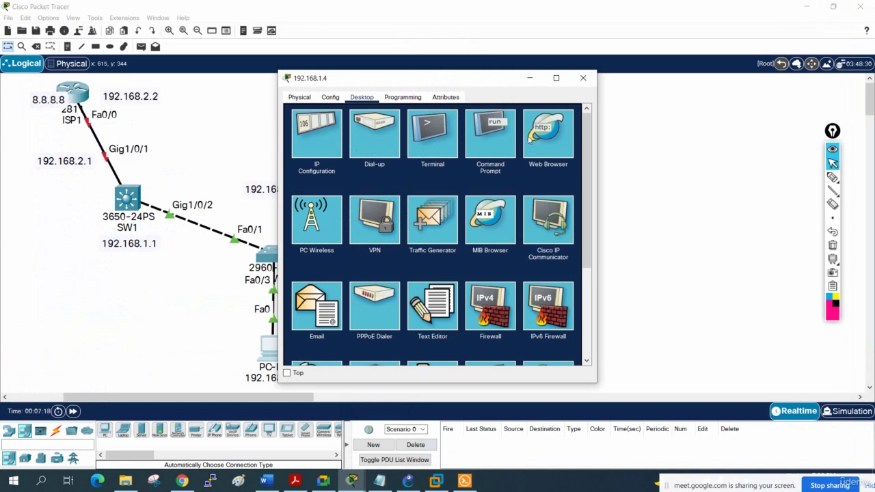
{"action": "left_click", "coordinate": [514, 137]}
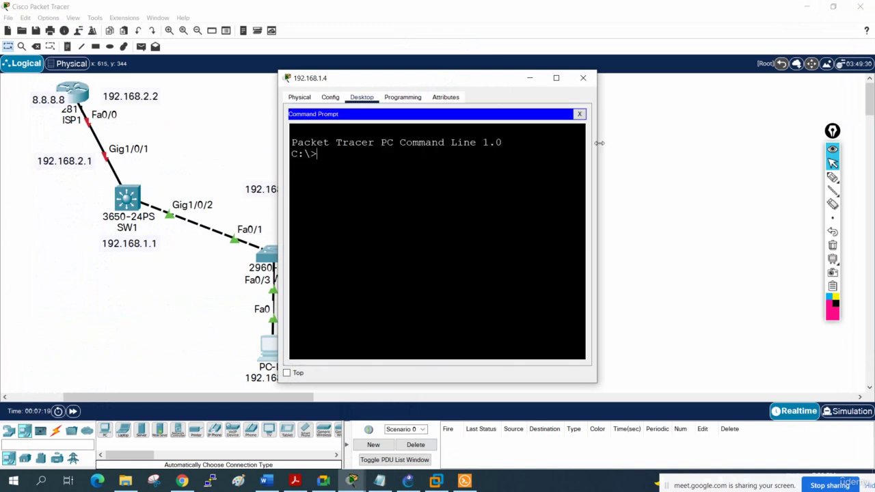
{"action": "left_click_drag", "start_coordinate": [598, 143], "coordinate": [797, 143]}
{"action": "left_click_drag", "start_coordinate": [424, 78], "coordinate": [499, 85]}
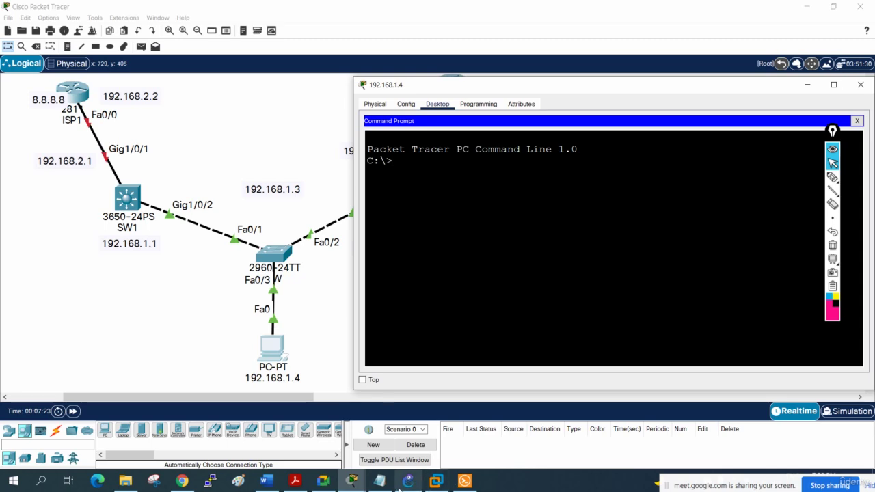
Step: Switch to the Notepad script and add a dashed separator line with blank lines below the end of the GW2 section
{"action": "left_click", "coordinate": [379, 480]}
{"action": "scroll", "coordinate": [571, 307], "scroll_direction": "down", "scroll_amount": 7}
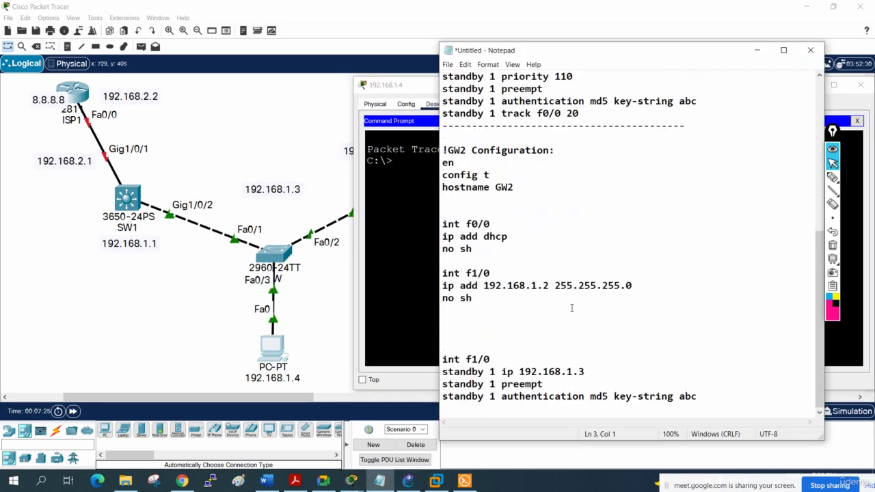
{"action": "scroll", "coordinate": [572, 307], "scroll_direction": "up", "scroll_amount": 2}
{"action": "scroll", "coordinate": [571, 307], "scroll_direction": "down", "scroll_amount": 2}
{"action": "left_click", "coordinate": [726, 395]}
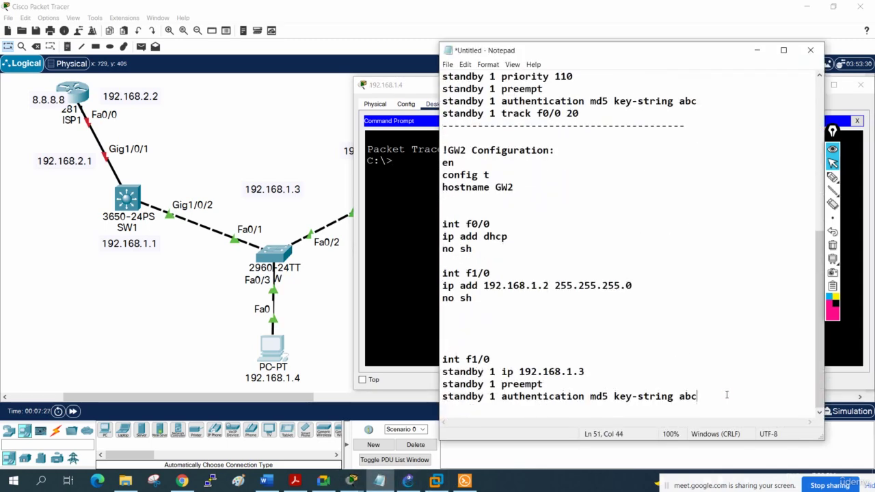
{"action": "key", "text": "Return"}
{"action": "key", "text": "Return"}
{"action": "key", "text": "Return"}
{"action": "type", "text": "--"}
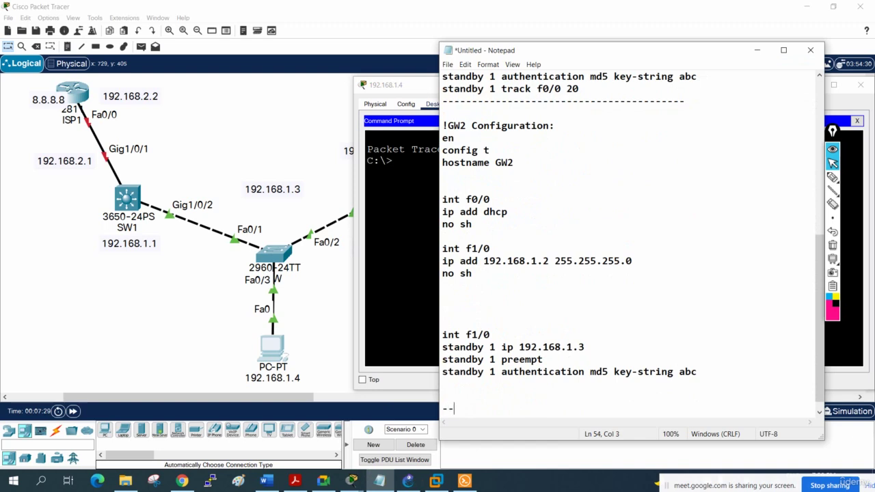
{"action": "type", "text": "-------------------"}
{"action": "key", "text": "Return"}
{"action": "key", "text": "Return"}
{"action": "key", "text": "Return"}
{"action": "key", "text": "Return"}
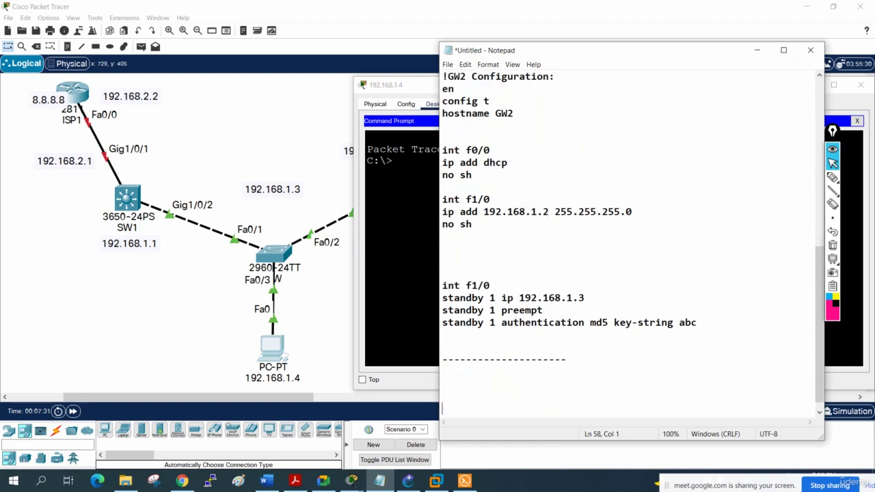
{"action": "key", "text": "Return"}
{"action": "key", "text": "Return"}
{"action": "key", "text": "Return"}
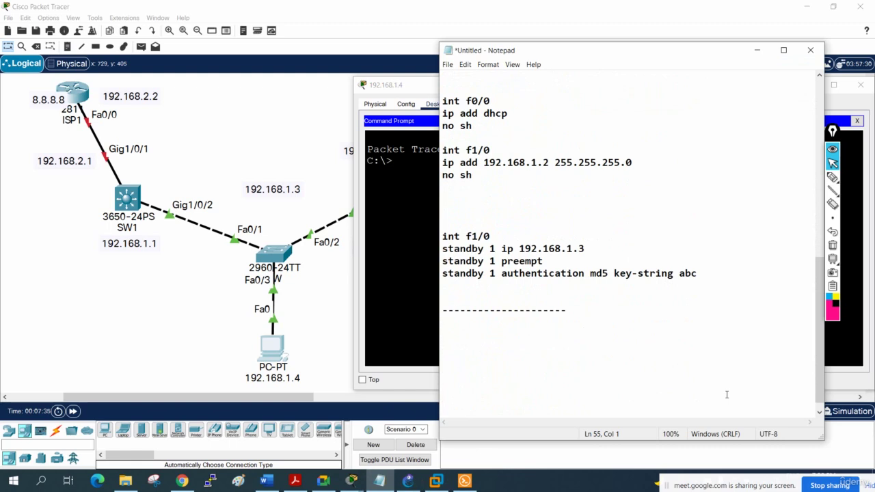
Step: Start a section below the separator with the title "!ISP 1 Configuraiton:" and the lines "en" and "config t"
{"action": "type", "text": "SP 1 Configuraiton:"}
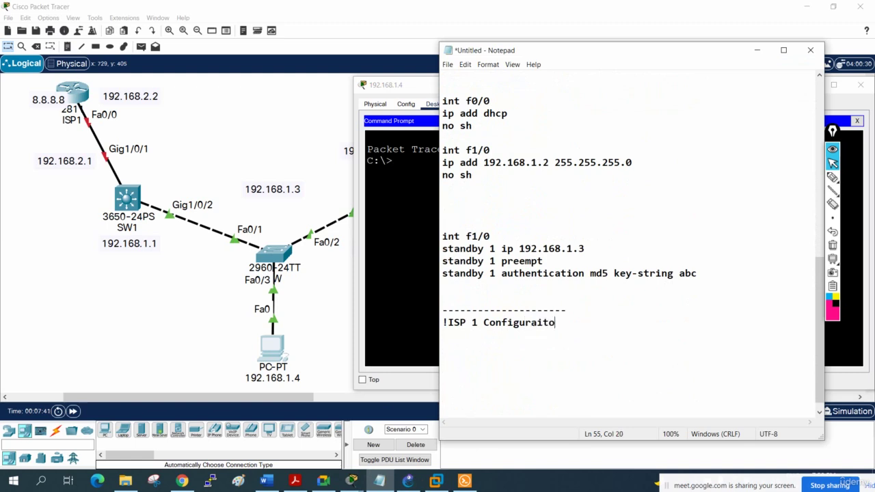
{"action": "key", "text": "Return"}
{"action": "key", "text": "Return"}
{"action": "type", "text": "en"}
{"action": "key", "text": "Return"}
{"action": "type", "text": "con"}
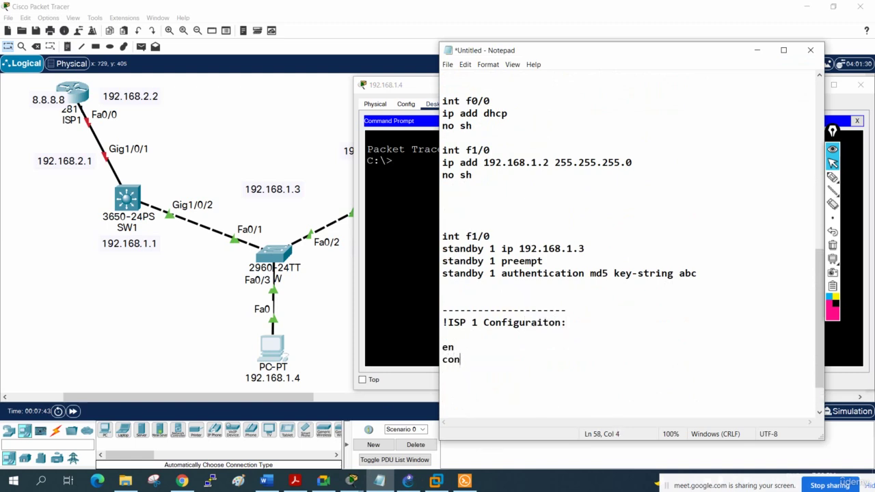
{"action": "type", "text": "fig t"}
{"action": "key", "text": "Return"}
Step: Add the line "hostname ISP1" below "config t" in the ISP 1 section, followed by a blank line
{"action": "type", "text": "hsotna"}
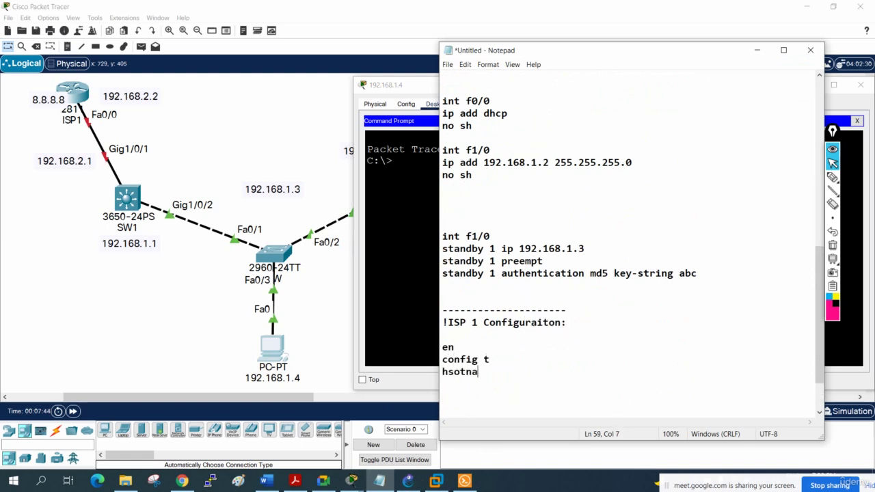
{"action": "key", "text": "BackSpace"}
{"action": "key", "text": "BackSpace"}
{"action": "key", "text": "BackSpace"}
{"action": "key", "text": "BackSpace"}
{"action": "key", "text": "BackSpace"}
{"action": "type", "text": "ostnam"}
{"action": "type", "text": "e R"}
{"action": "key", "text": "BackSpace"}
{"action": "type", "text": "ISP1"}
{"action": "key", "text": "Return"}
{"action": "key", "text": "Return"}
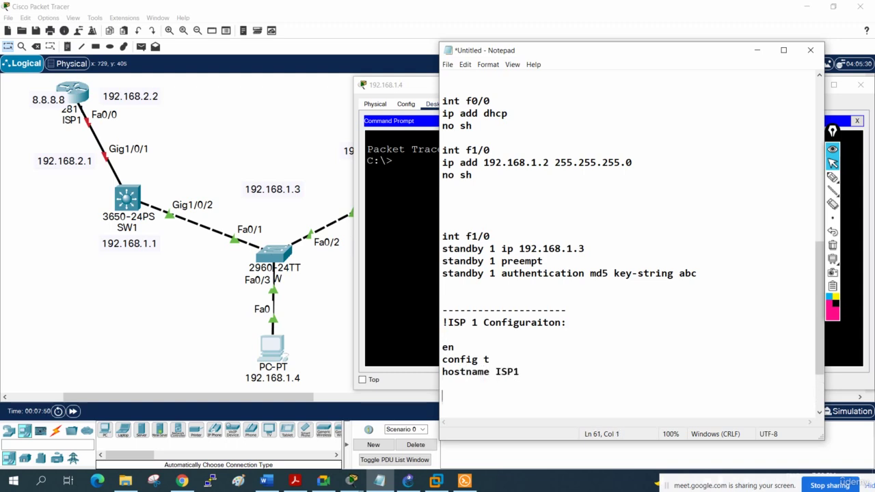
Step: Add an ISP 1 block with the lines "int f0/0", "ip add 192.168.2.2 255.255.255.0" and "no sh"
{"action": "type", "text": "int f0/0"}
{"action": "key", "text": "Return"}
{"action": "type", "text": "ip "}
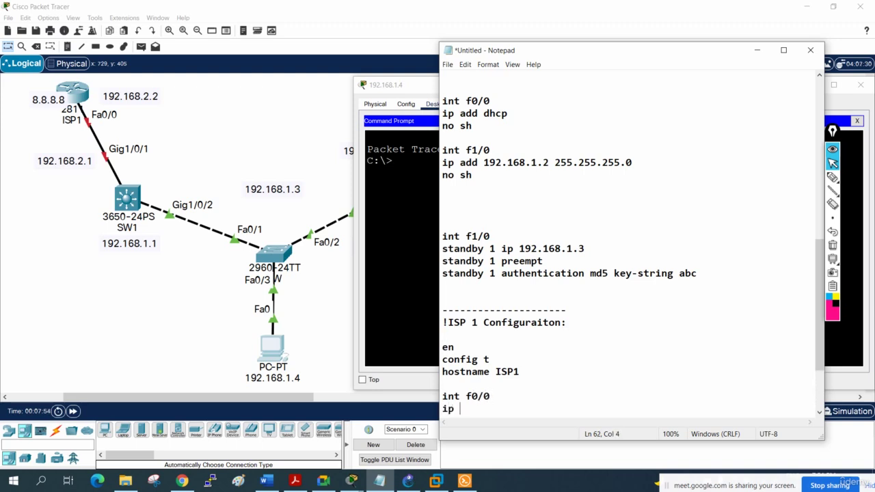
{"action": "type", "text": "add"}
{"action": "type", "text": "192.168."}
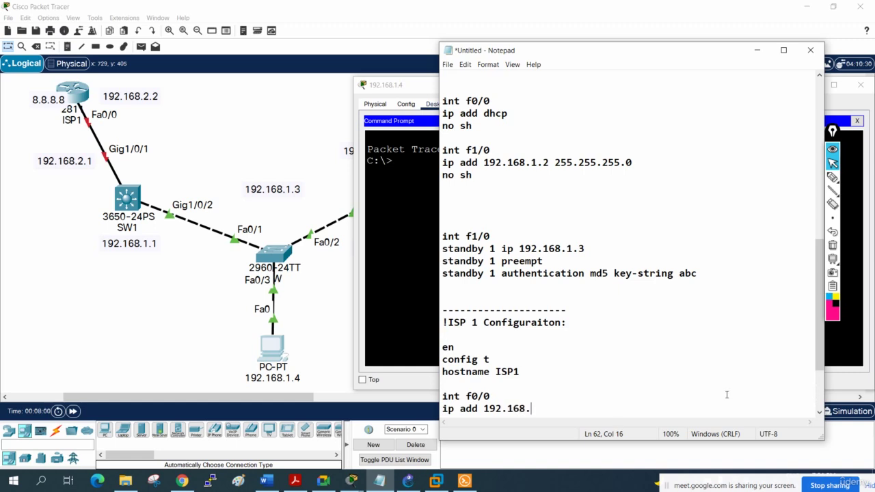
{"action": "type", "text": "2.2 255.255.25"}
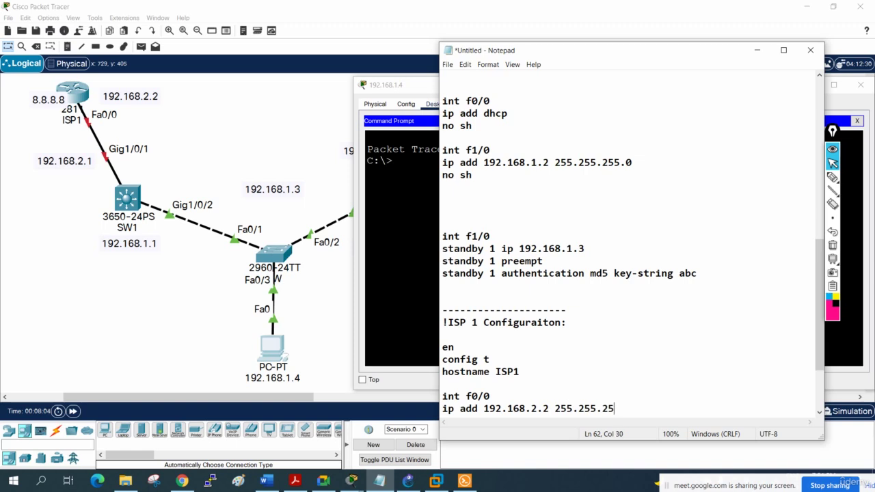
{"action": "type", "text": "5.0"}
{"action": "key", "text": "Return"}
{"action": "type", "text": "no "}
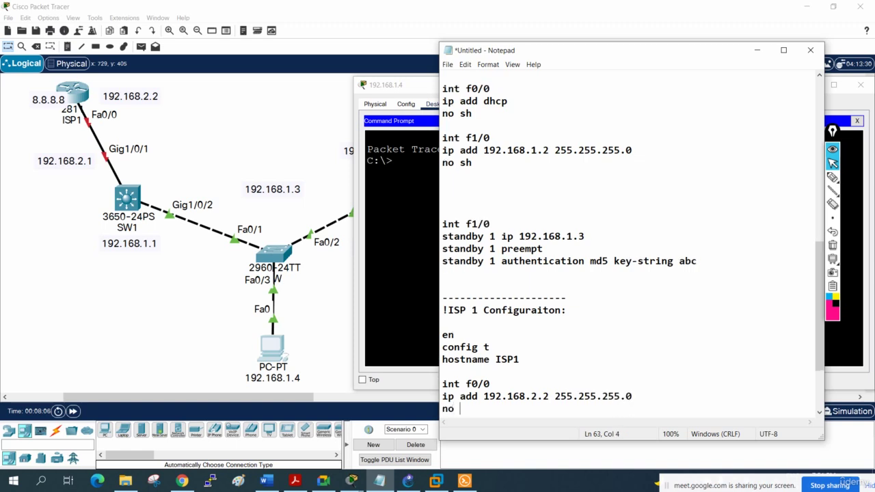
{"action": "type", "text": "sh"}
{"action": "key", "text": "Return"}
{"action": "key", "text": "Return"}
{"action": "key", "text": "Return"}
Step: Add "int lo 0" and "ip add 8.8.8.8 255.0.0.0" to the ISP 1 section, with a dashed separator line below
{"action": "type", "text": "int lo "}
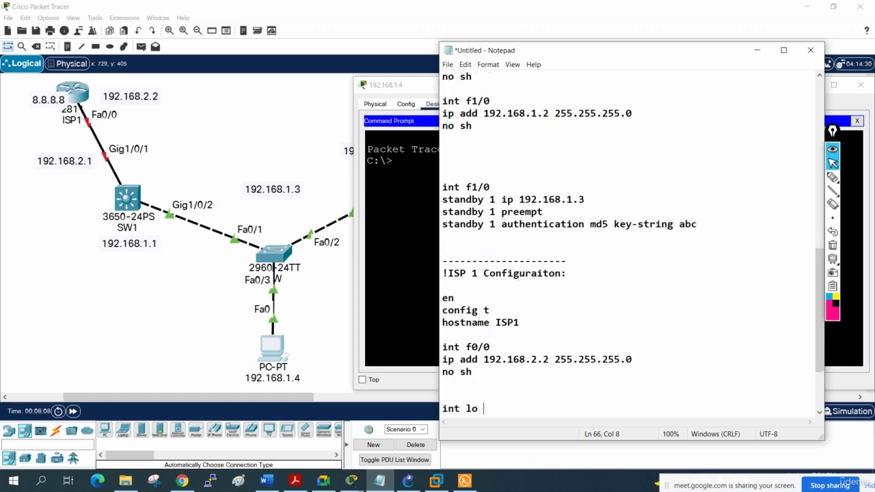
{"action": "type", "text": "0"}
{"action": "key", "text": "Return"}
{"action": "type", "text": "ip "}
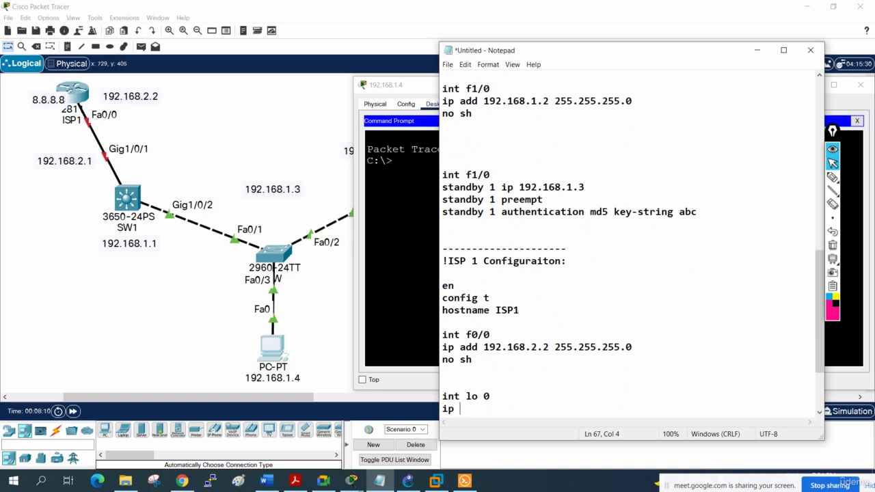
{"action": "type", "text": "add 8.8.8.8 "}
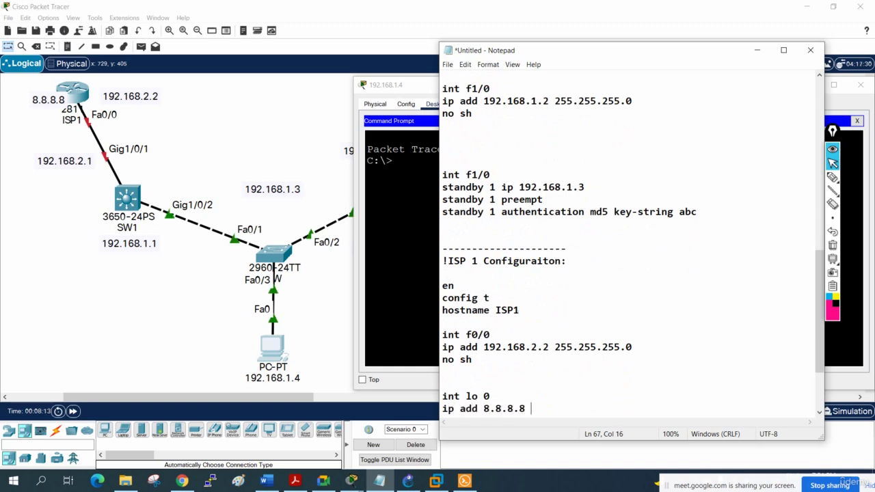
{"action": "type", "text": "255.0.0."}
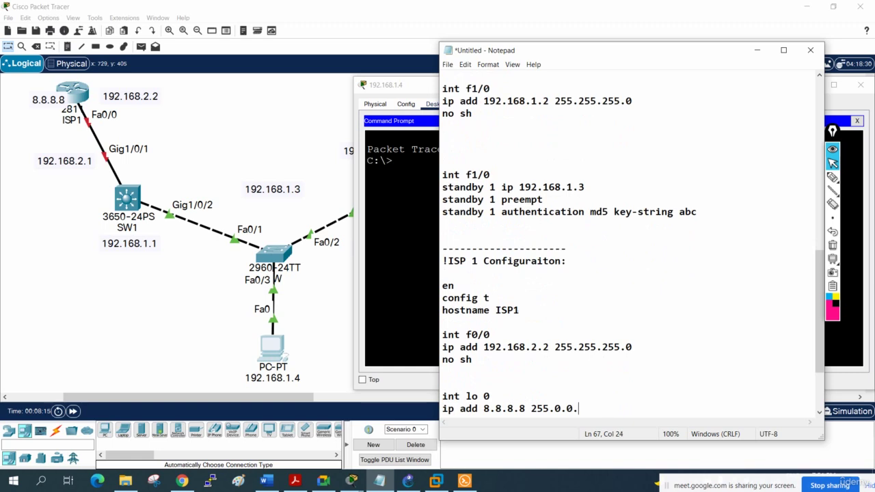
{"action": "type", "text": "0"}
{"action": "key", "text": "Return"}
{"action": "key", "text": "Return"}
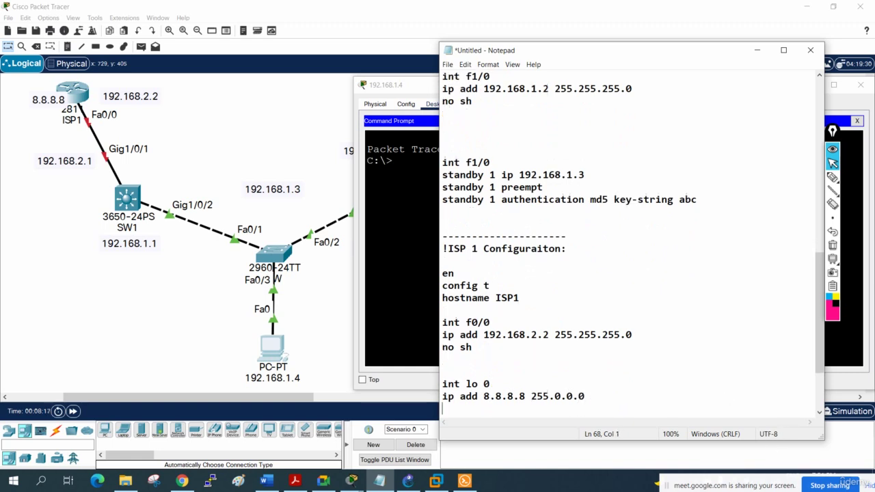
{"action": "type", "text": "----------------------------------"}
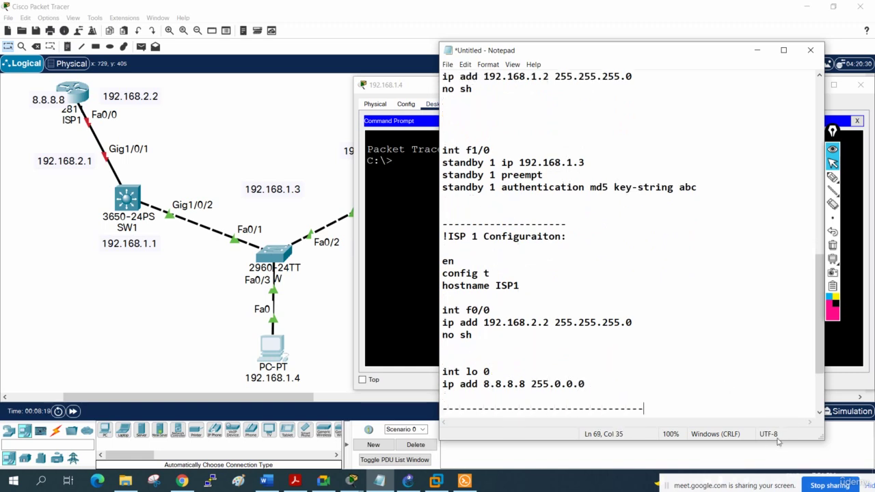
Step: Duplicate the whole ISP 1 section, from its title to the loopback address, on the line below the last dashed separator
{"action": "left_click", "coordinate": [587, 385]}
{"action": "left_click_drag", "start_coordinate": [587, 386], "coordinate": [439, 242]}
{"action": "key", "text": "ctrl+c"}
{"action": "left_click", "coordinate": [686, 411]}
{"action": "key", "text": "ctrl+v"}
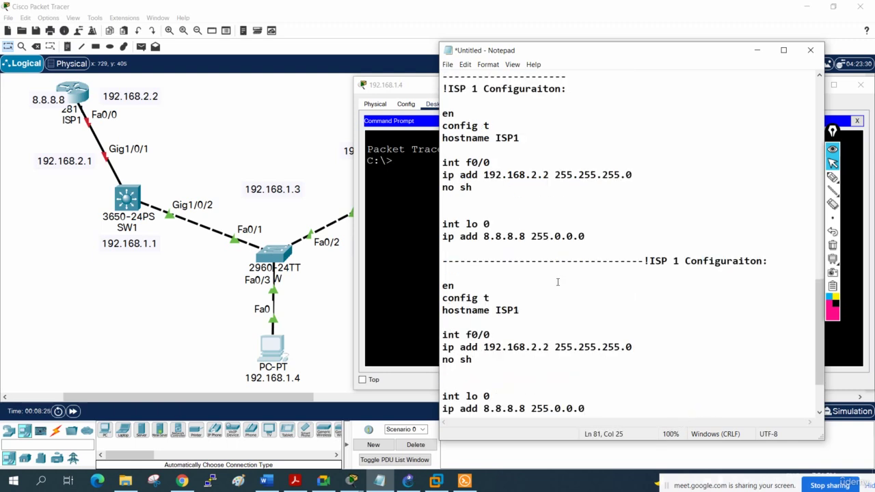
{"action": "key", "text": "ctrl+z"}
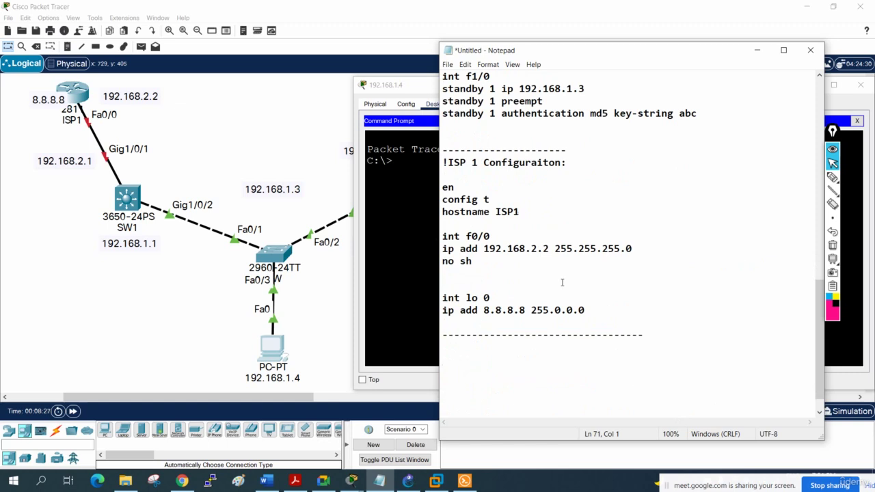
{"action": "key", "text": "Up"}
{"action": "key", "text": "ctrl+v"}
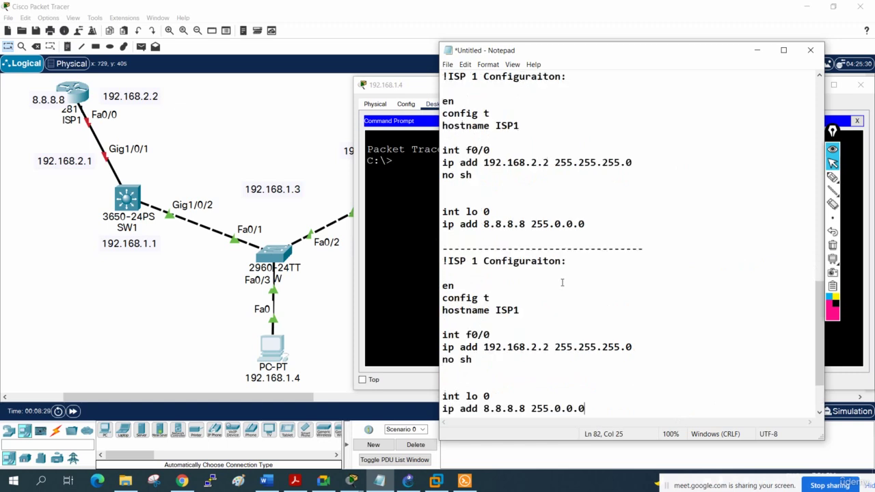
Step: Change the copied section's title to "!ISP 2 Configuraiton:" and its hostname to ISP2, moving the windows to uncover the topology
{"action": "double_click", "coordinate": [473, 261]}
{"action": "type", "text": "2"}
{"action": "left_click", "coordinate": [412, 84]}
{"action": "left_click_drag", "start_coordinate": [412, 84], "coordinate": [307, 232]}
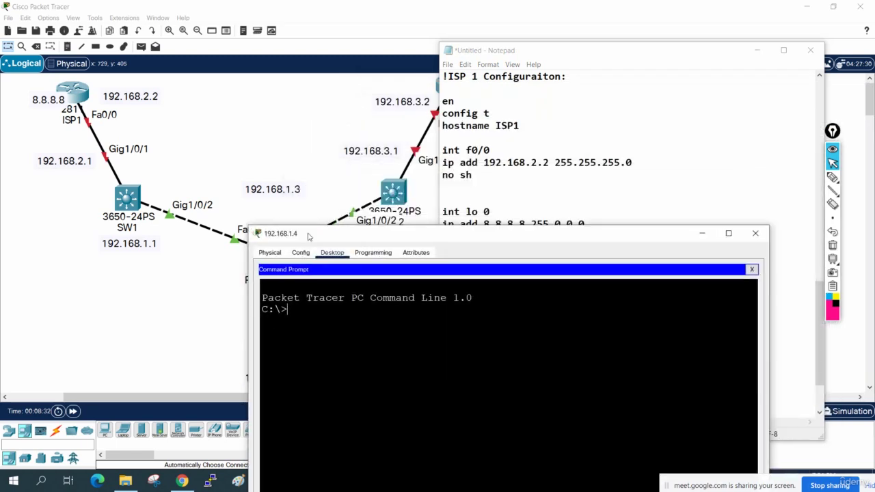
{"action": "left_click_drag", "start_coordinate": [537, 53], "coordinate": [618, 60]}
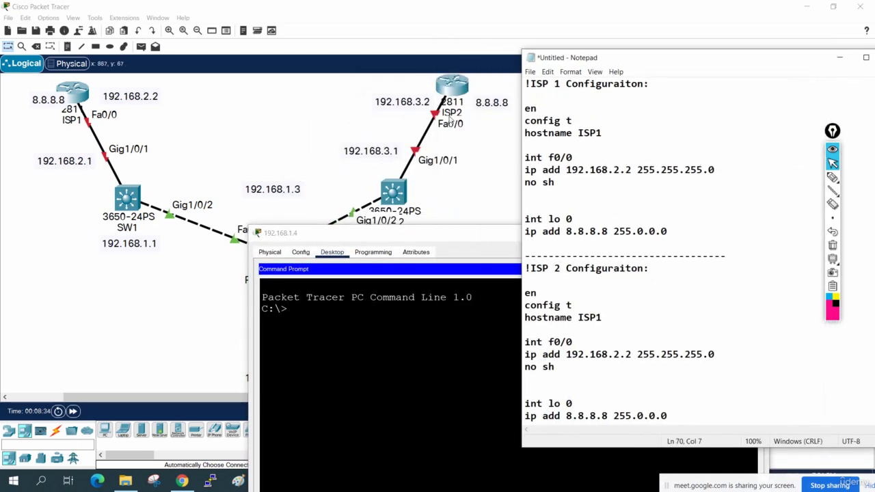
{"action": "left_click_drag", "start_coordinate": [603, 318], "coordinate": [596, 319]}
{"action": "type", "text": "2"}
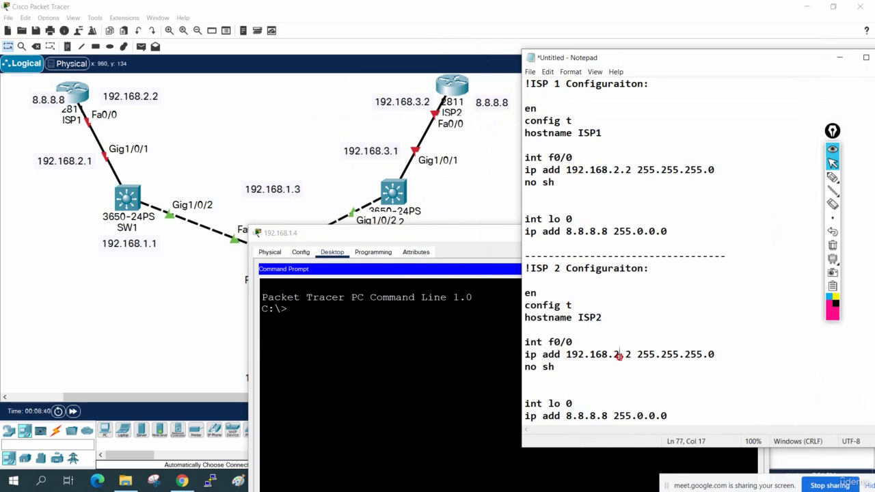
Step: Change the f0/0 address in the ISP 2 section to 192.168.3.2
{"action": "left_click_drag", "start_coordinate": [619, 355], "coordinate": [615, 355]}
{"action": "type", "text": "3"}
{"action": "scroll", "coordinate": [707, 380], "scroll_direction": "down", "scroll_amount": 2}
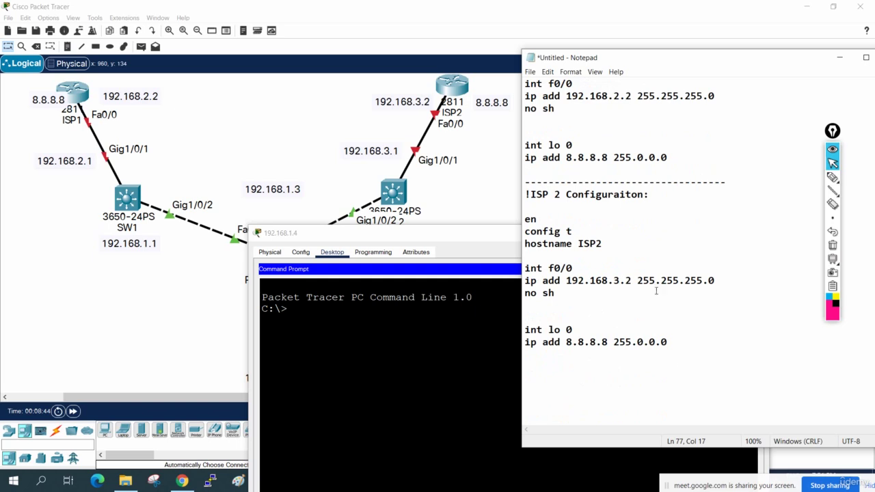
Step: Copy the complete ISP 1 section of the script, from its title through the loopback address line
{"action": "scroll", "coordinate": [669, 311], "scroll_direction": "up", "scroll_amount": 5}
{"action": "left_click_drag", "start_coordinate": [669, 305], "coordinate": [525, 163]}
{"action": "right_click", "coordinate": [540, 194]}
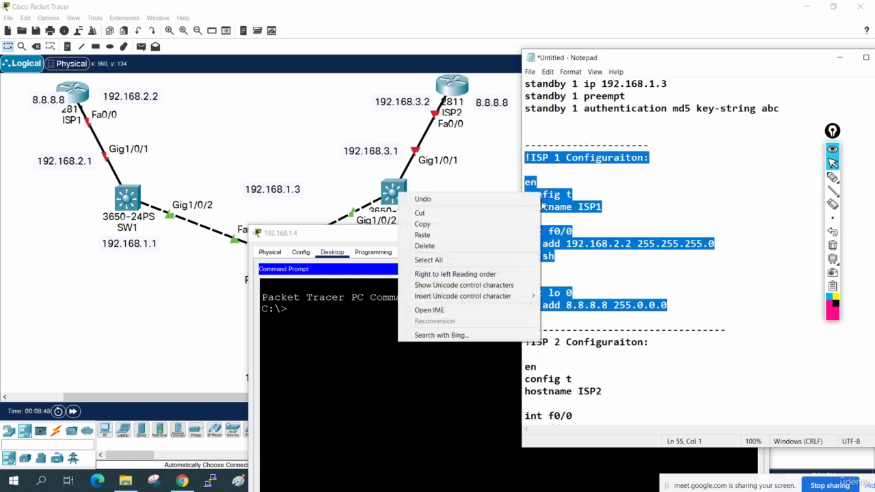
{"action": "left_click", "coordinate": [515, 225]}
Step: Open the ISP1 router's command line in a maximized window and answer "no" to the initial configuration dialog to reach the Router> prompt
{"action": "left_click", "coordinate": [72, 98]}
{"action": "left_click", "coordinate": [73, 98]}
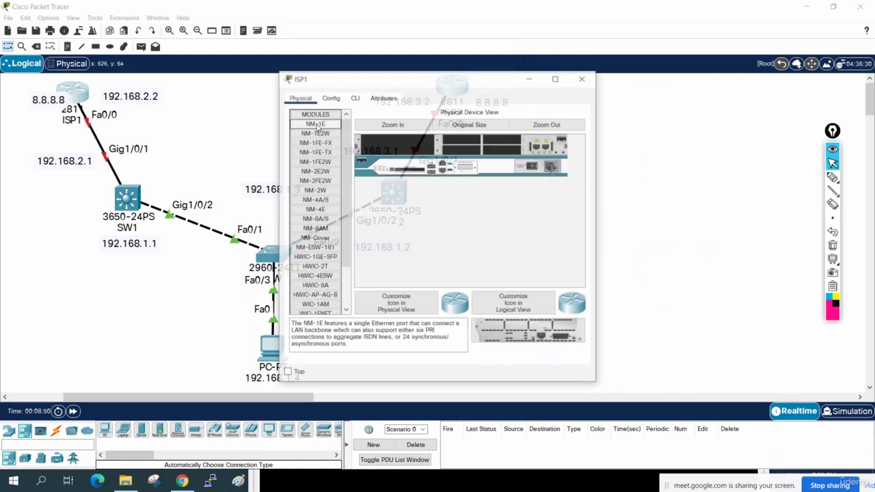
{"action": "left_click", "coordinate": [355, 97]}
{"action": "left_click", "coordinate": [554, 75]}
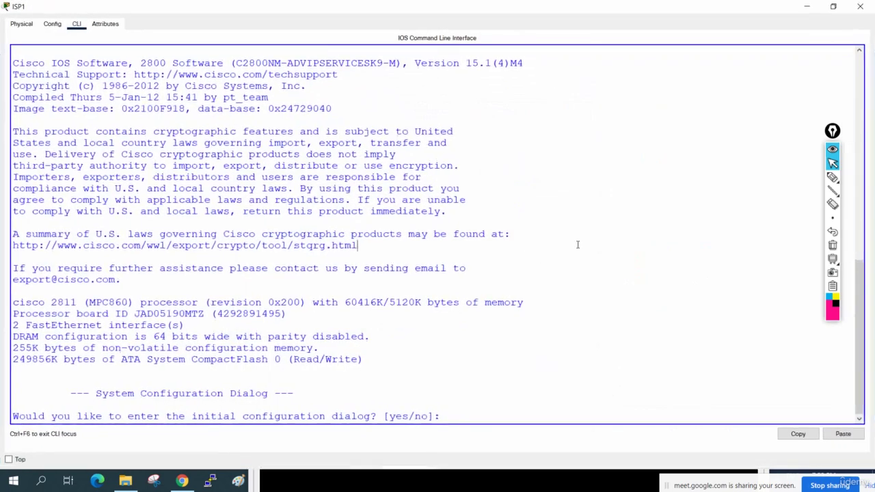
{"action": "type", "text": "no"}
{"action": "key", "text": "Return"}
{"action": "key", "text": "Return"}
{"action": "key", "text": "Return"}
{"action": "key", "text": "Return"}
{"action": "key", "text": "Return"}
{"action": "key", "text": "Return"}
{"action": "key", "text": "Return"}
{"action": "key", "text": "Return"}
{"action": "key", "text": "Return"}
{"action": "key", "text": "Return"}
{"action": "key", "text": "Return"}
{"action": "key", "text": "Return"}
{"action": "key", "text": "Return"}
{"action": "key", "text": "Return"}
{"action": "key", "text": "Return"}
{"action": "key", "text": "Return"}
{"action": "key", "text": "Return"}
{"action": "key", "text": "Return"}
{"action": "key", "text": "Return"}
{"action": "key", "text": "Return"}
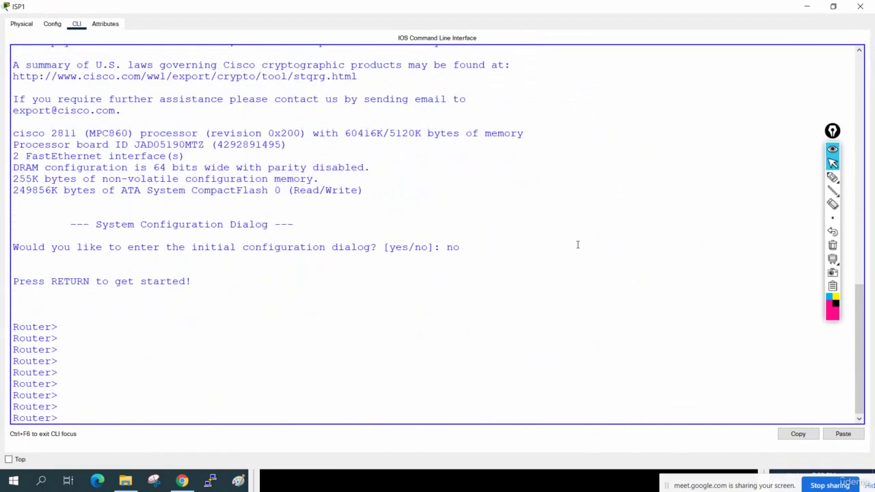
Step: Paste the copied ISP 1 configuration into the router's command line, run it, and close the ISP1 window
{"action": "right_click", "coordinate": [577, 244]}
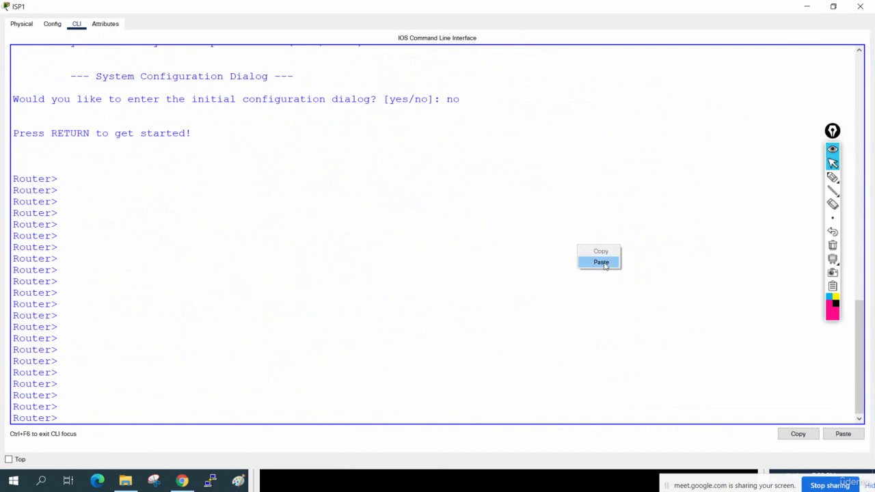
{"action": "left_click", "coordinate": [601, 262]}
{"action": "key", "text": "Return"}
{"action": "key", "text": "Return"}
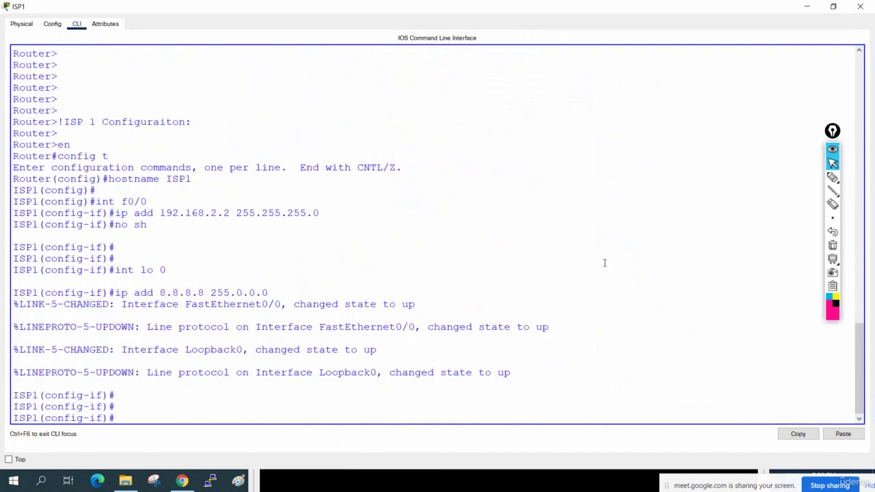
{"action": "left_click", "coordinate": [859, 6]}
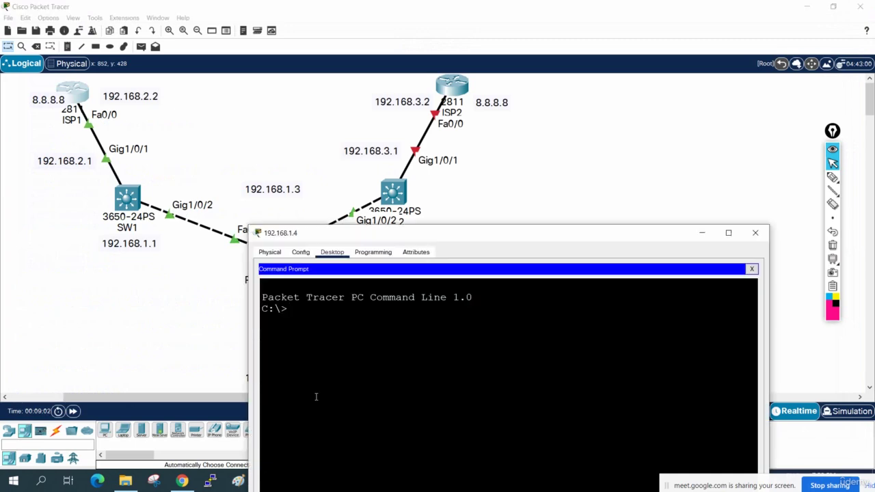
Step: Close the PC's command prompt window and copy the complete ISP 2 section from the Notepad script
{"action": "left_click", "coordinate": [756, 233]}
{"action": "left_click", "coordinate": [381, 480]}
{"action": "left_click", "coordinate": [660, 358]}
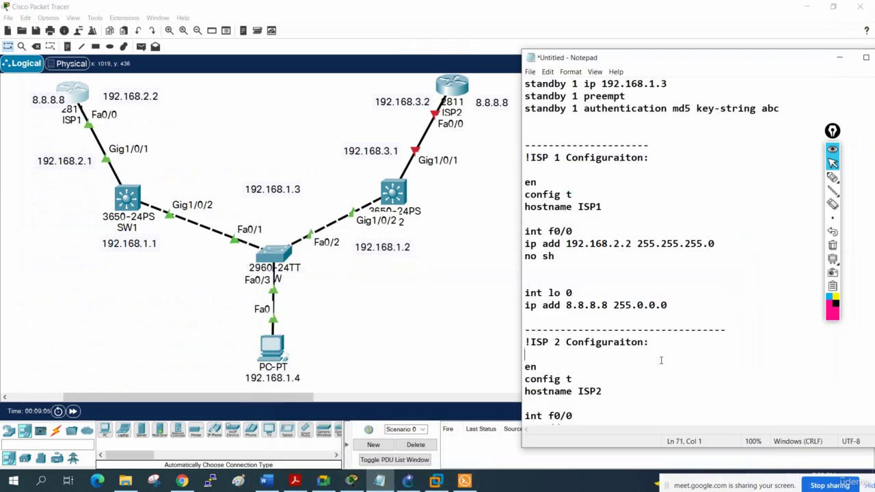
{"action": "scroll", "coordinate": [662, 356], "scroll_direction": "down", "scroll_amount": 4}
{"action": "left_click_drag", "start_coordinate": [671, 349], "coordinate": [520, 200]}
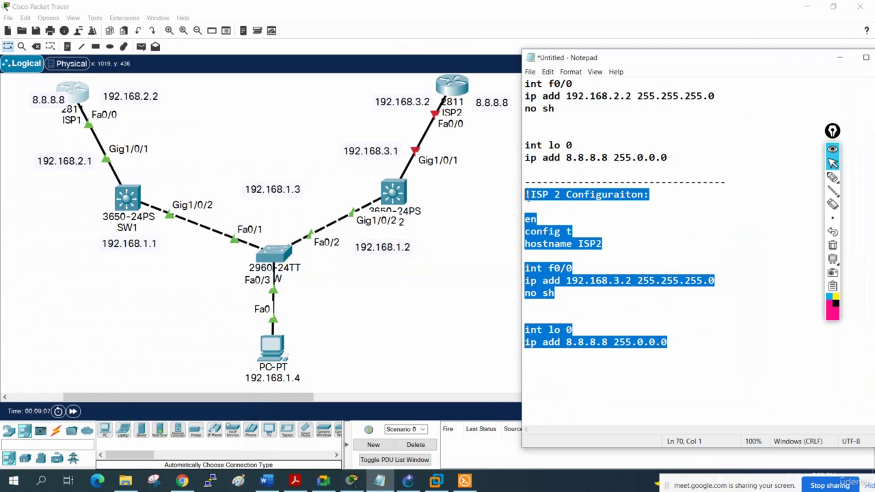
{"action": "right_click", "coordinate": [549, 236]}
{"action": "left_click", "coordinate": [539, 268]}
Step: Open the ISP2 router's command line in a maximized window and answer "no" to the initial configuration dialog to reach the Router> prompt
{"action": "left_click", "coordinate": [458, 89]}
{"action": "left_click", "coordinate": [354, 97]}
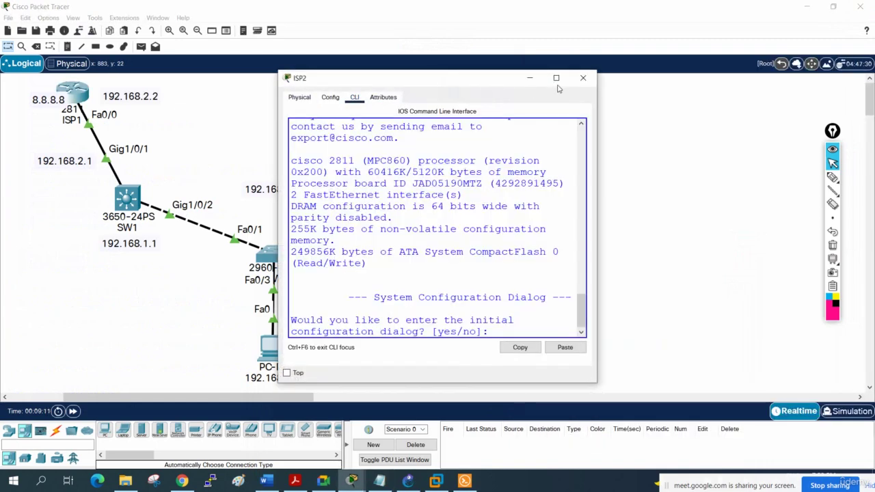
{"action": "left_click", "coordinate": [556, 79]}
{"action": "type", "text": "no"}
{"action": "key", "text": "Return"}
{"action": "key", "text": "Return"}
{"action": "key", "text": "Return"}
{"action": "key", "text": "Return"}
{"action": "key", "text": "Return"}
{"action": "key", "text": "Return"}
{"action": "key", "text": "Return"}
{"action": "key", "text": "Return"}
{"action": "key", "text": "Return"}
{"action": "key", "text": "Return"}
{"action": "key", "text": "Return"}
{"action": "key", "text": "Return"}
{"action": "key", "text": "Return"}
{"action": "key", "text": "Return"}
{"action": "key", "text": "Return"}
{"action": "key", "text": "Return"}
{"action": "key", "text": "Return"}
{"action": "key", "text": "Return"}
{"action": "key", "text": "Return"}
{"action": "key", "text": "Return"}
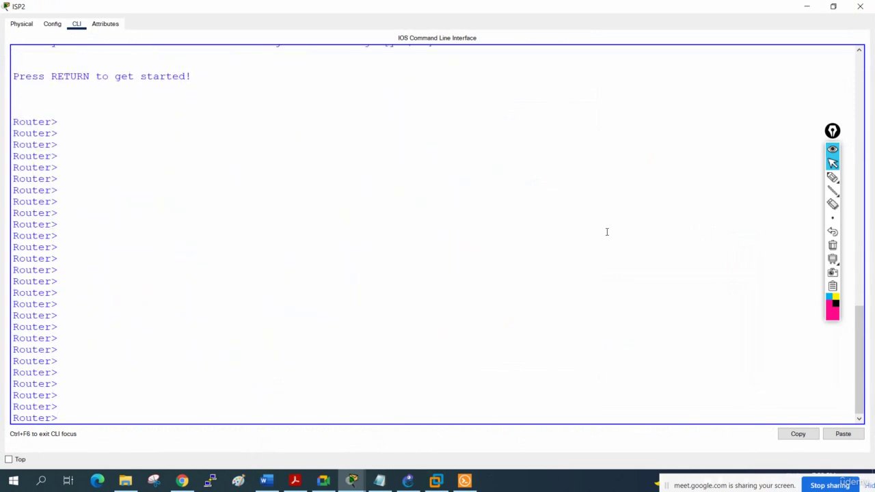
Step: Paste the copied ISP 2 configuration into the router's command line and close the ISP2 window
{"action": "right_click", "coordinate": [606, 232]}
{"action": "left_click", "coordinate": [618, 251]}
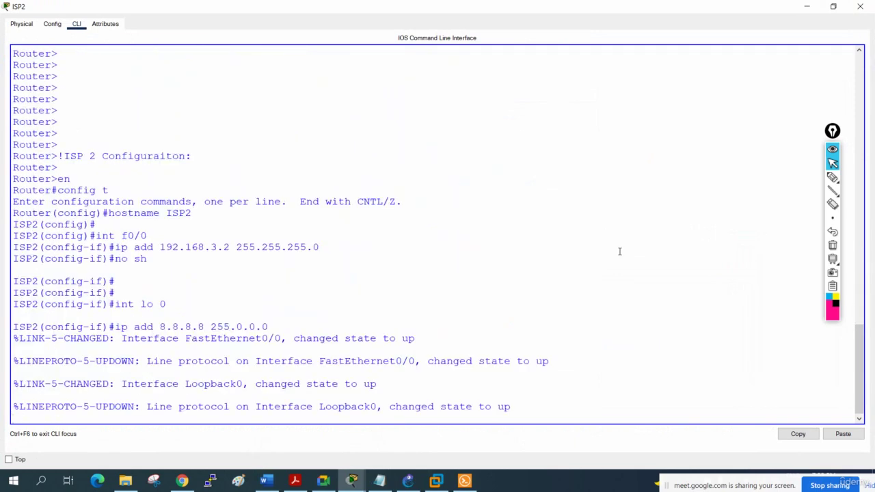
{"action": "left_click", "coordinate": [860, 6]}
Step: Mark the path from the PC through SW1 to ISP1 and the ISP2 uplink with the annotation pen, and clear the markings
{"action": "left_click", "coordinate": [832, 179]}
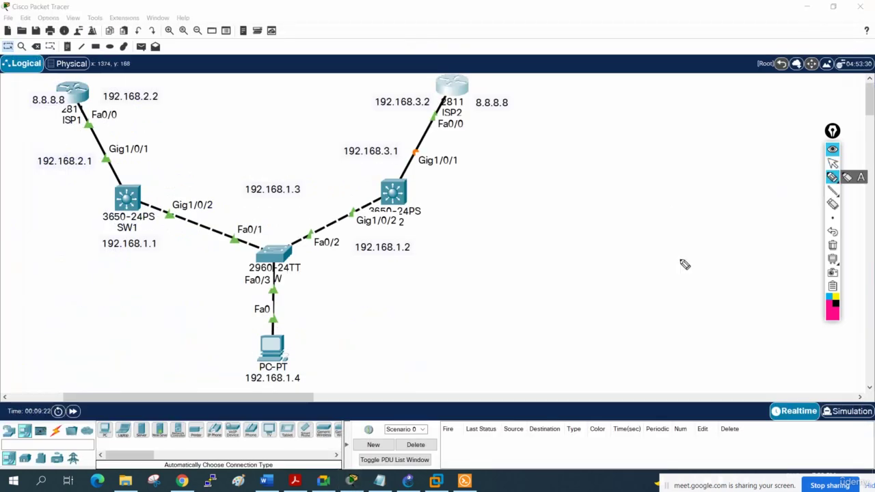
{"action": "mouse_move", "coordinate": [273, 347]}
{"action": "left_mouse_down"}
{"action": "mouse_move", "coordinate": [274, 288]}
{"action": "mouse_move", "coordinate": [145, 210]}
{"action": "mouse_move", "coordinate": [81, 101]}
{"action": "left_mouse_up"}
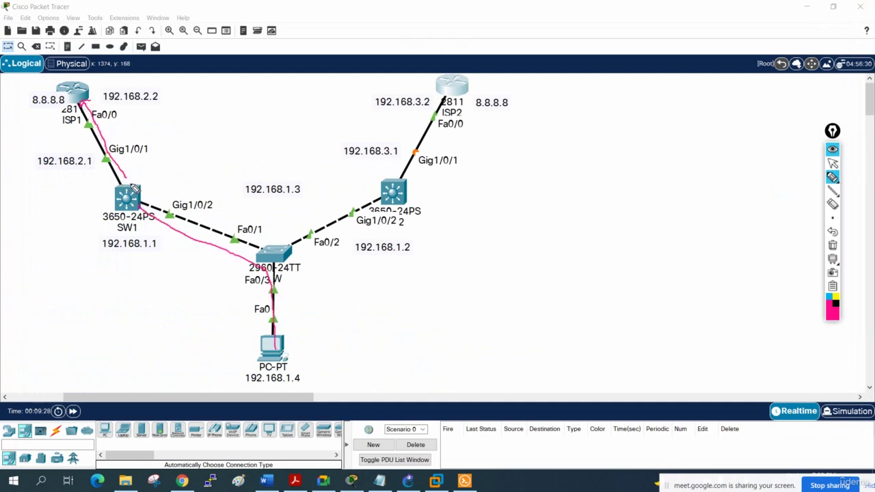
{"action": "left_click_drag", "start_coordinate": [126, 180], "coordinate": [131, 179]}
{"action": "mouse_move", "coordinate": [386, 179]}
{"action": "left_mouse_down"}
{"action": "mouse_move", "coordinate": [413, 147]}
{"action": "mouse_move", "coordinate": [429, 103]}
{"action": "left_mouse_up"}
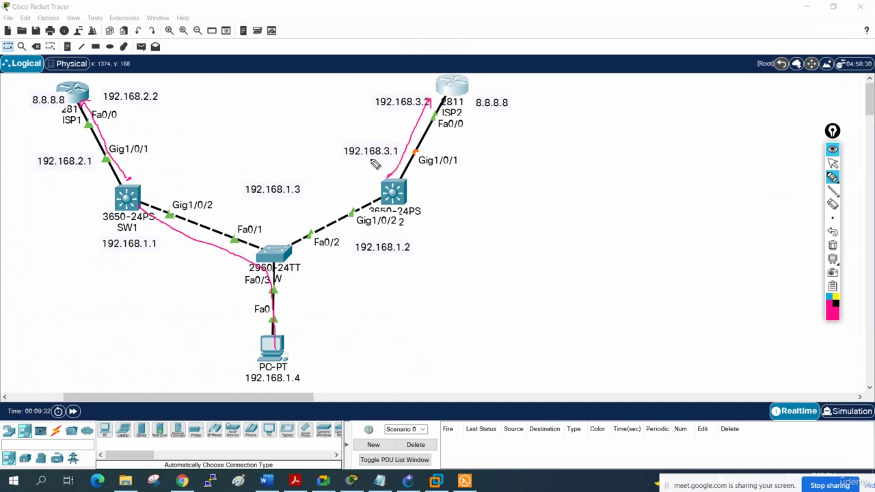
{"action": "left_click", "coordinate": [832, 245]}
{"action": "left_click", "coordinate": [833, 163]}
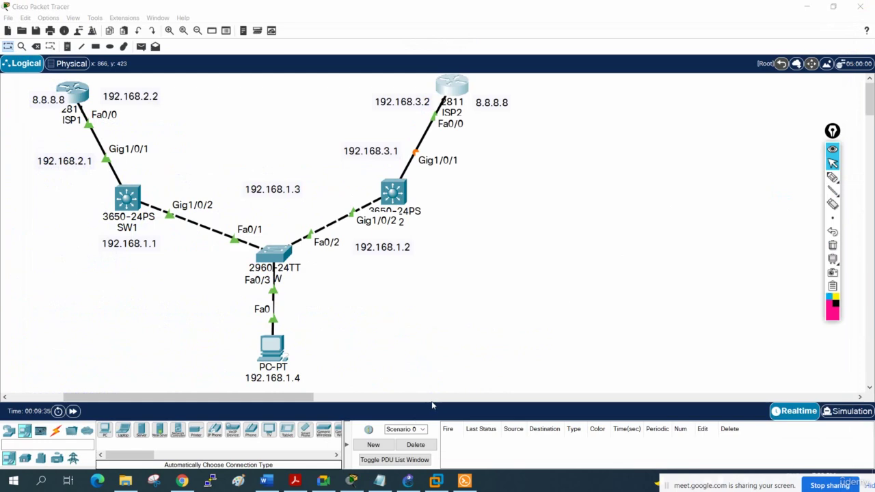
Step: Add the default route "ip route 0.0.0.0 0.0.0.0 192.168.2.2" below the vlan 1 block in the script's GW1 section
{"action": "left_click", "coordinate": [381, 481]}
{"action": "left_click", "coordinate": [624, 242]}
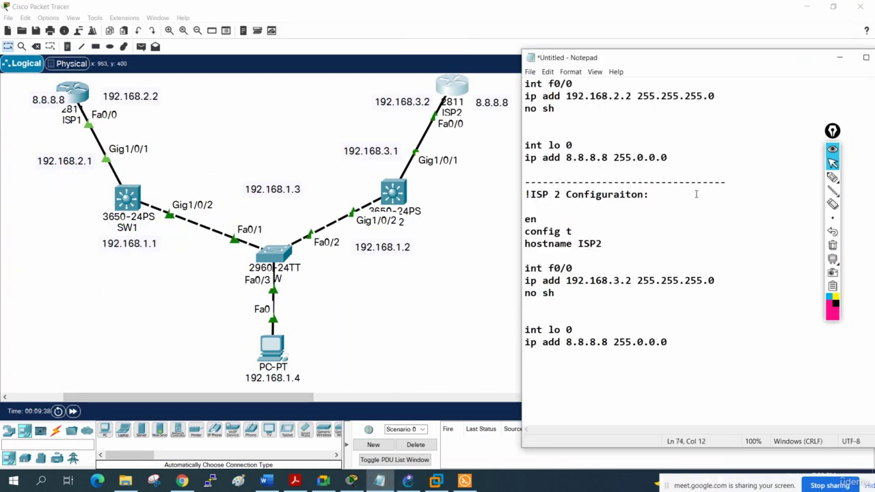
{"action": "scroll", "coordinate": [753, 285], "scroll_direction": "up", "scroll_amount": 15}
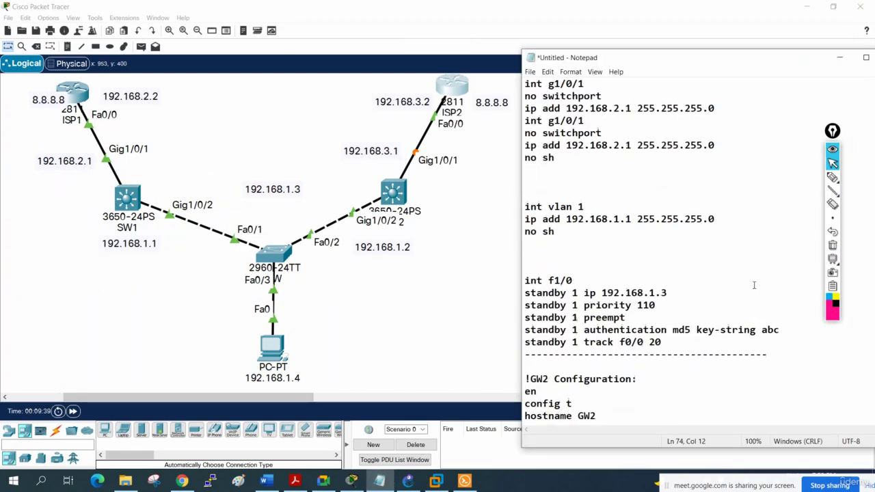
{"action": "scroll", "coordinate": [754, 285], "scroll_direction": "up", "scroll_amount": 2}
{"action": "left_click", "coordinate": [535, 333]}
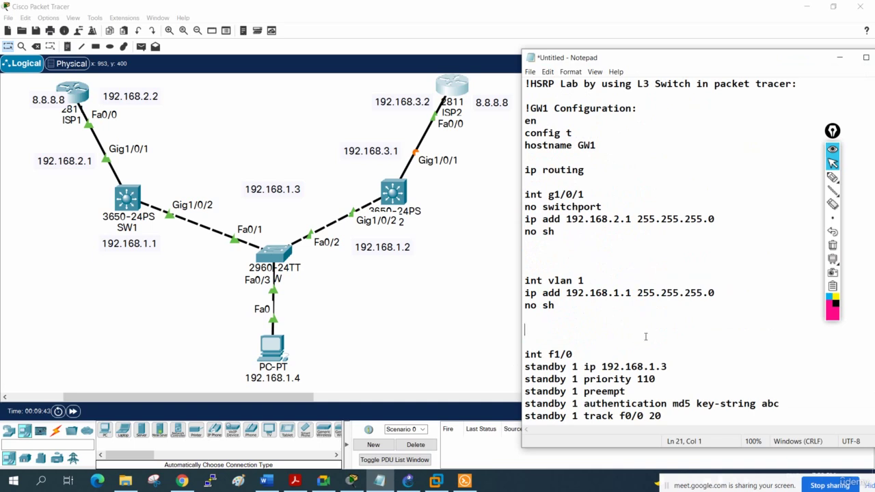
{"action": "type", "text": "ip route 0.0.0.0 "}
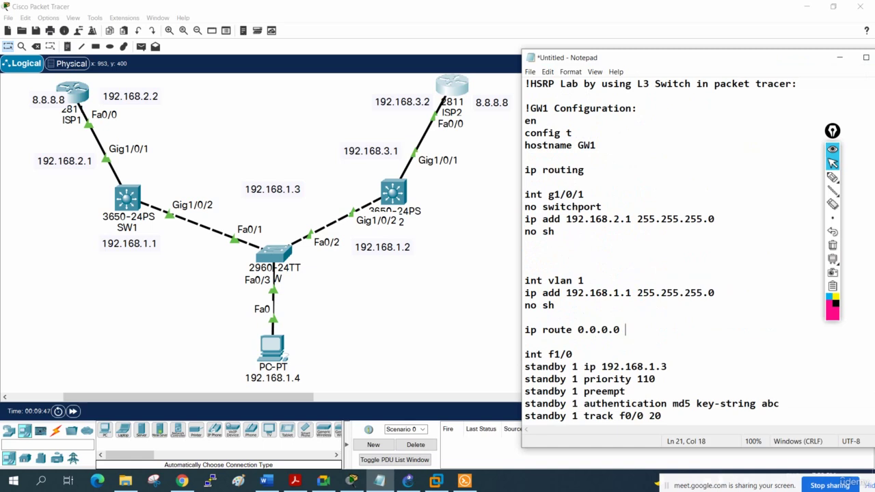
{"action": "type", "text": "0.0.0.0"}
{"action": "type", "text": "192.168.2.2"}
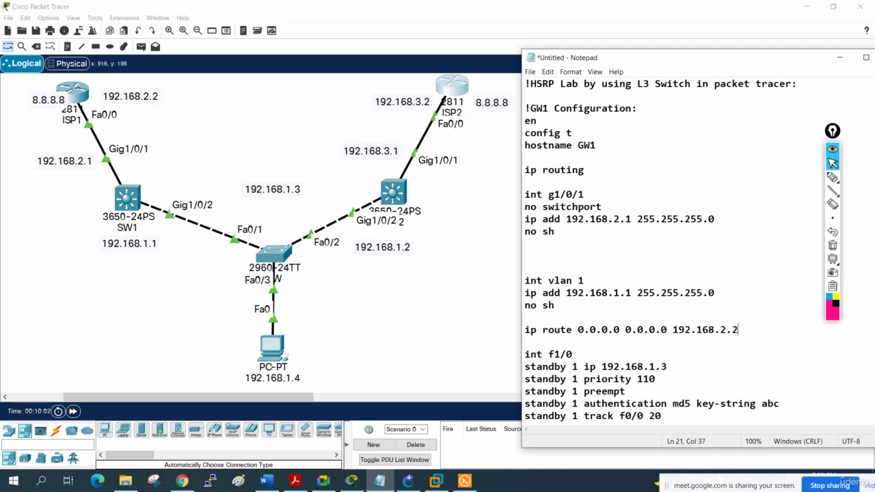
Step: Copy the default route line from the script's GW1 section
{"action": "left_click_drag", "start_coordinate": [746, 332], "coordinate": [522, 334]}
{"action": "key", "text": "ctrl+c"}
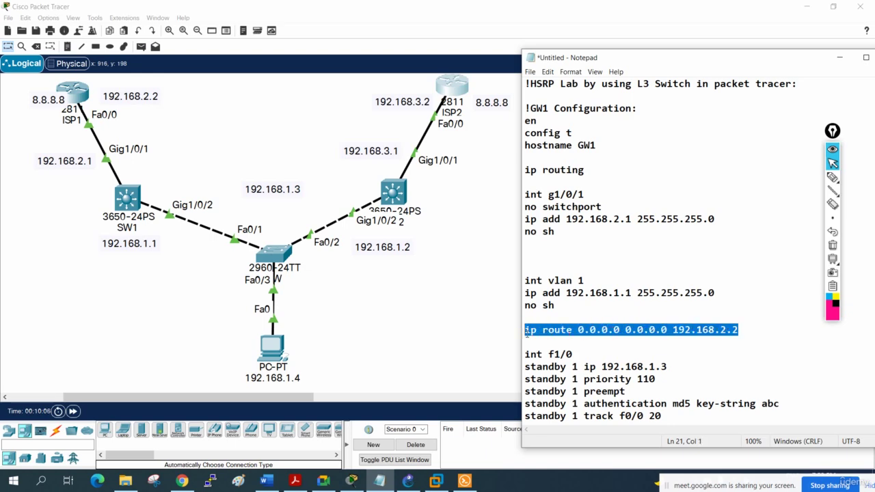
{"action": "left_click", "coordinate": [70, 97]}
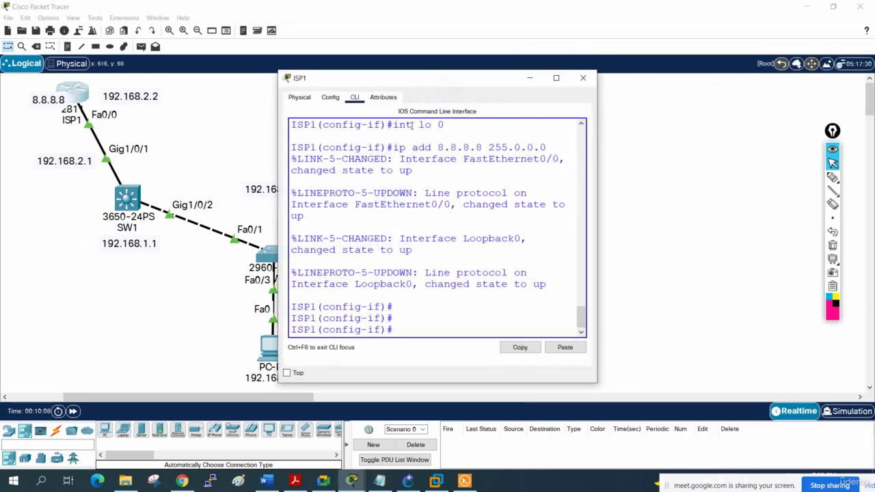
{"action": "left_click", "coordinate": [556, 77]}
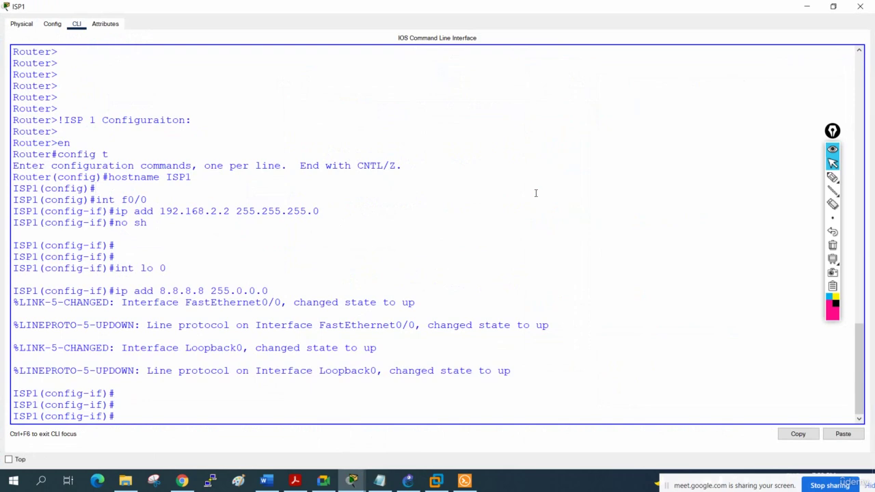
{"action": "type", "text": "exit"}
{"action": "key", "text": "Return"}
{"action": "key", "text": "Return"}
{"action": "key", "text": "Return"}
{"action": "key", "text": "Return"}
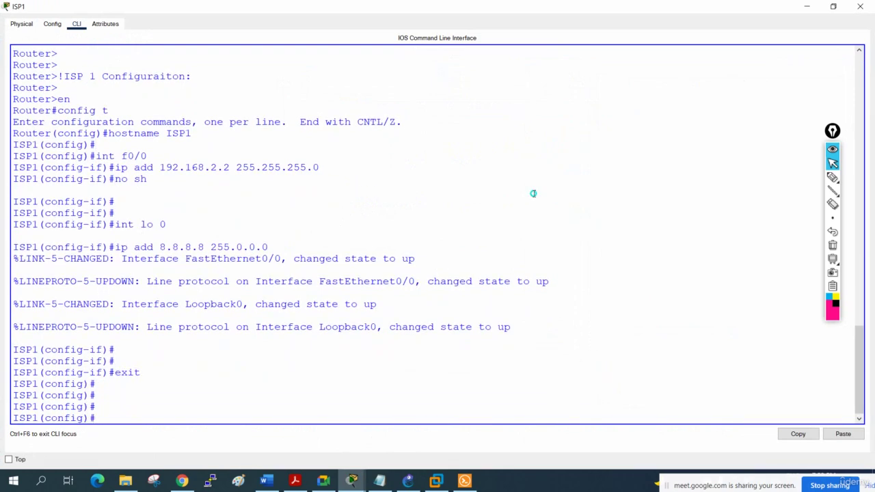
{"action": "right_click", "coordinate": [534, 194]}
{"action": "left_click", "coordinate": [862, 6]}
{"action": "left_click", "coordinate": [859, 6]}
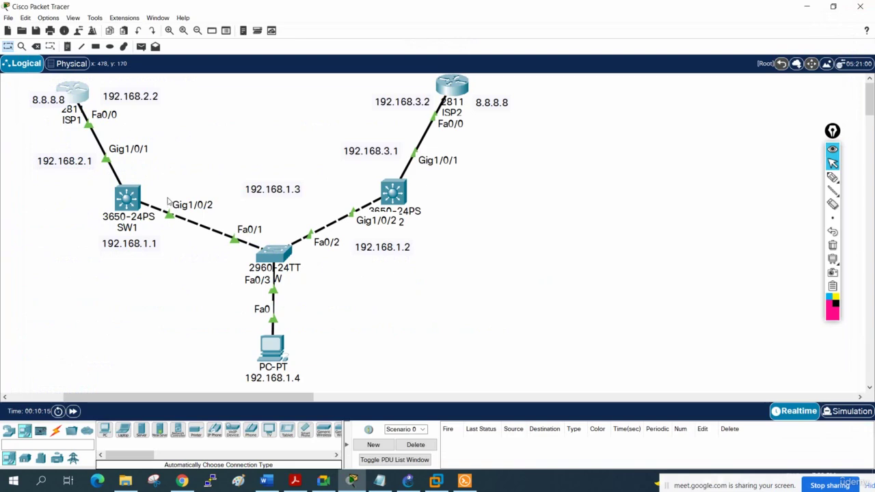
Step: Open SW1's command line in a maximized window and exit interface configuration to the GW1(config)# prompt
{"action": "left_click", "coordinate": [129, 205]}
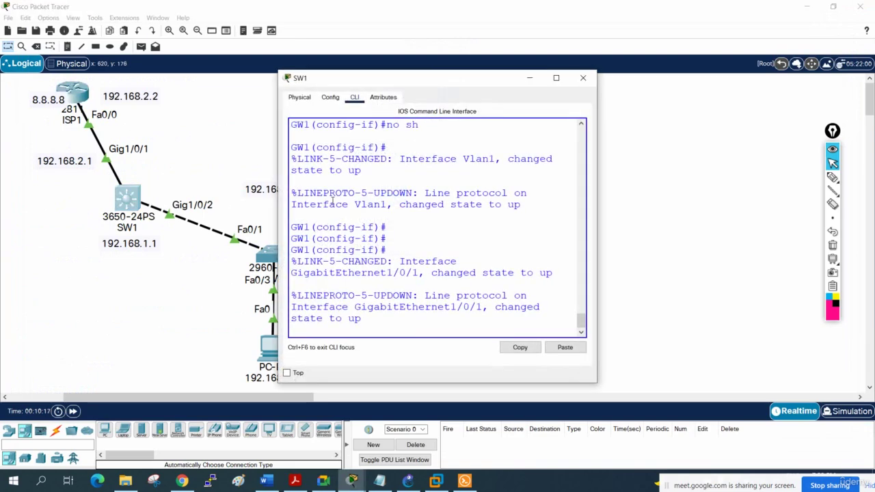
{"action": "left_click", "coordinate": [555, 76]}
{"action": "key", "text": "Return"}
{"action": "key", "text": "Return"}
{"action": "key", "text": "Return"}
{"action": "key", "text": "Return"}
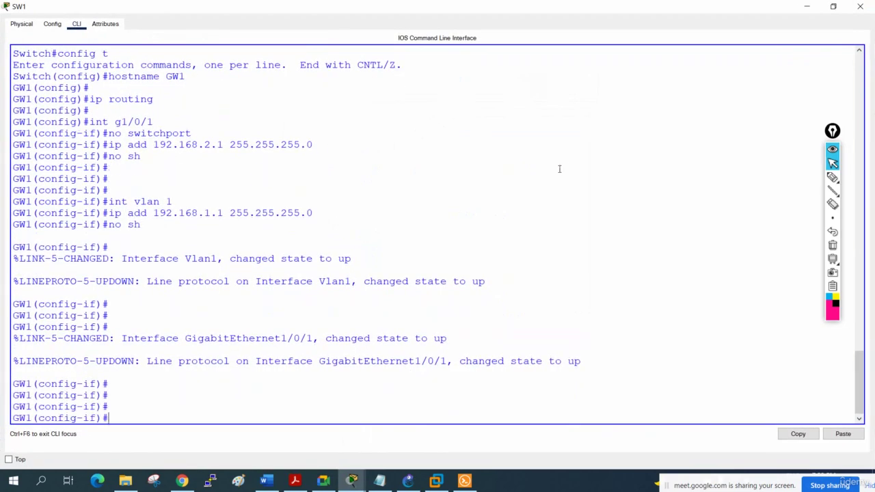
{"action": "type", "text": "exit"}
{"action": "key", "text": "Return"}
{"action": "key", "text": "Return"}
{"action": "key", "text": "Return"}
{"action": "key", "text": "Return"}
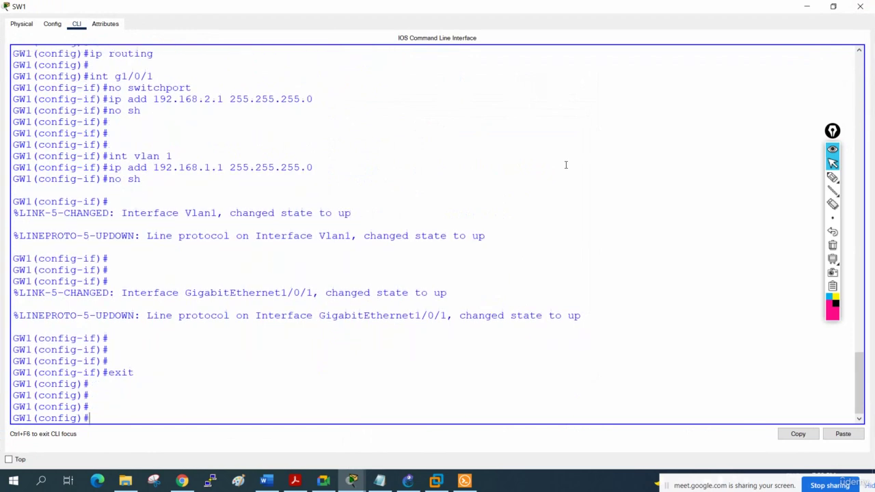
Step: Paste and run the copied route "ip route 0.0.0.0 0.0.0.0 192.168.2.2" on SW1, and close its window
{"action": "right_click", "coordinate": [565, 165]}
{"action": "left_click", "coordinate": [586, 182]}
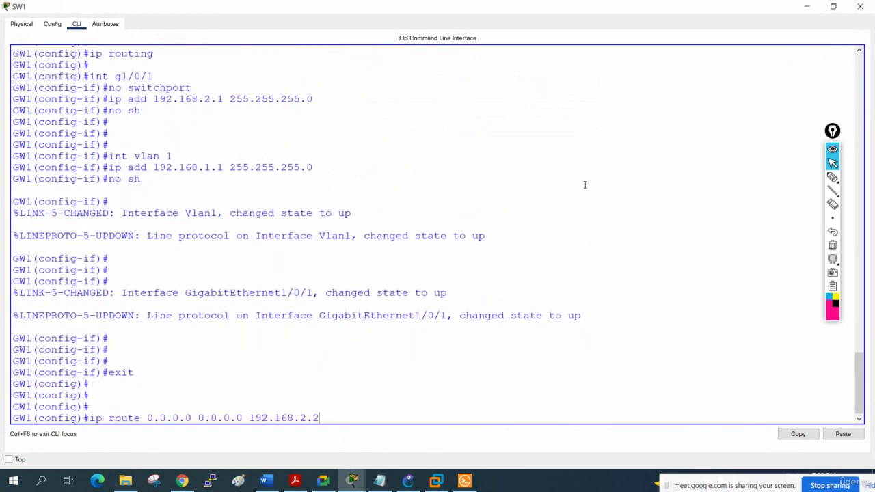
{"action": "key", "text": "Return"}
{"action": "left_click", "coordinate": [860, 6]}
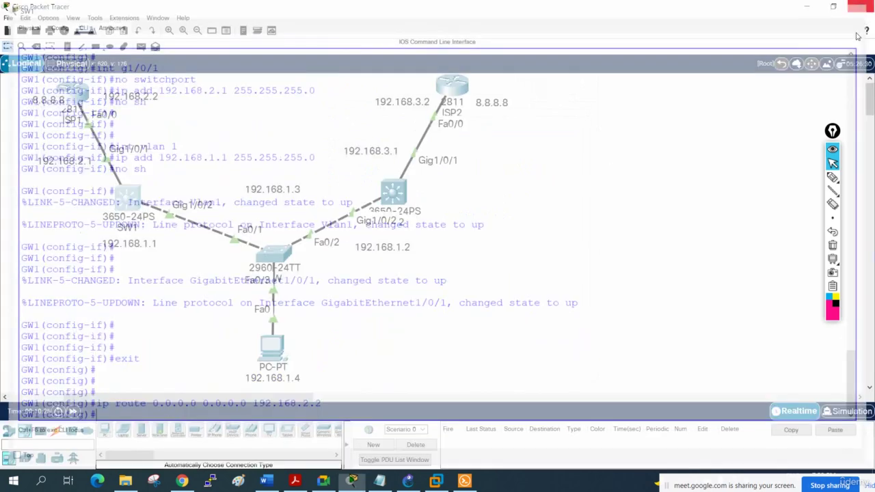
Step: In the script's GW2 section, add an "int vlan 1" block with "ip add 192.168.1.2 255.255.255.0" and "no sh" below the f1/0 block
{"action": "left_click", "coordinate": [379, 481]}
{"action": "scroll", "coordinate": [640, 346], "scroll_direction": "down", "scroll_amount": 6}
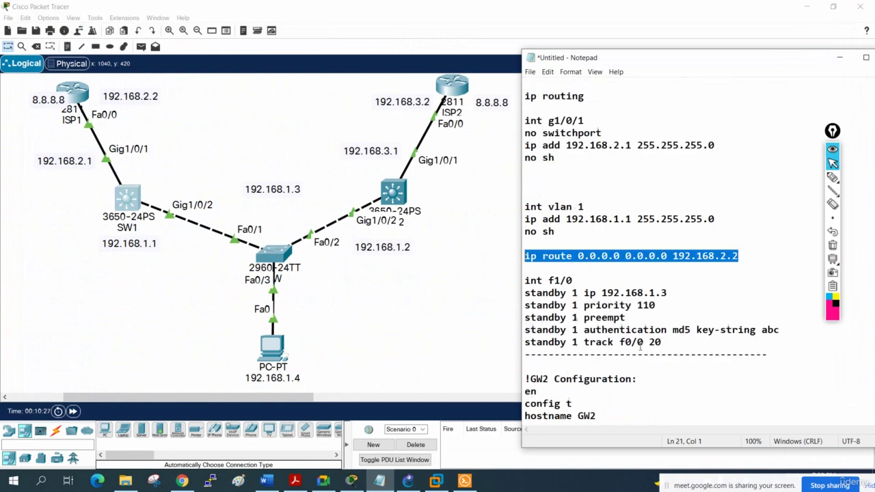
{"action": "scroll", "coordinate": [639, 346], "scroll_direction": "down", "scroll_amount": 2}
{"action": "scroll", "coordinate": [569, 282], "scroll_direction": "up", "scroll_amount": 1}
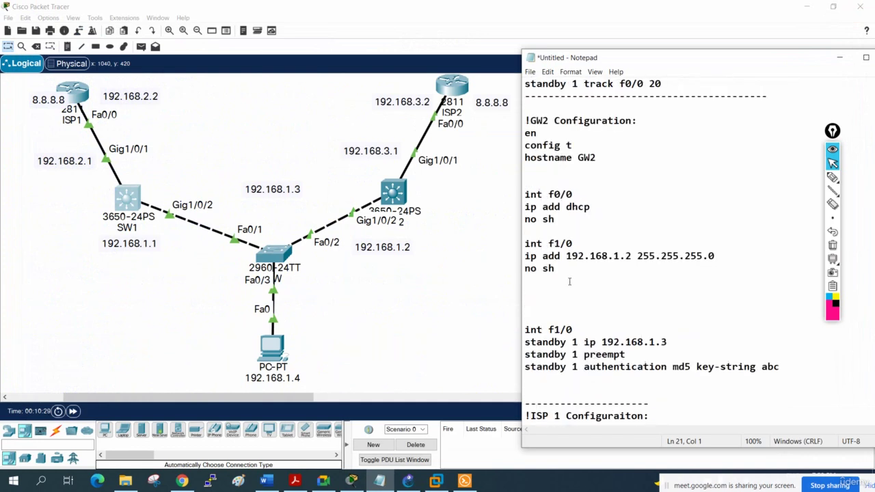
{"action": "left_click", "coordinate": [552, 279]}
{"action": "key", "text": "Return"}
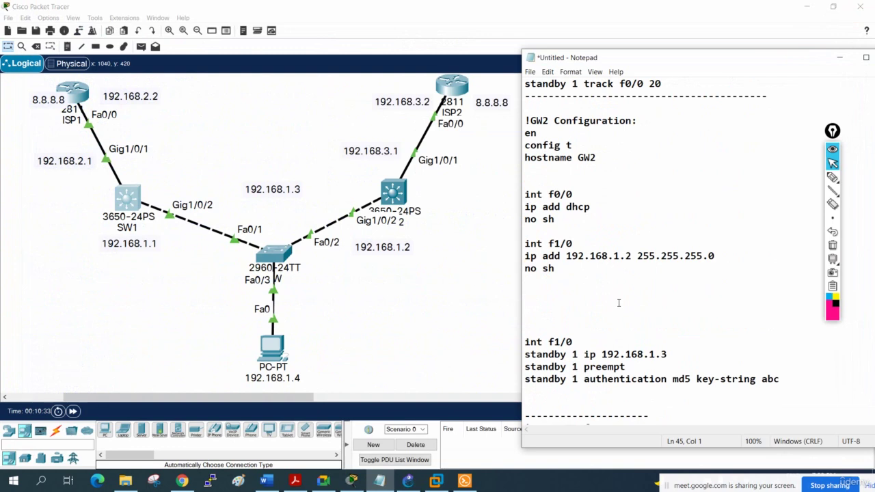
{"action": "type", "text": "int vlan 1"}
{"action": "key", "text": "Return"}
{"action": "type", "text": "ip add "}
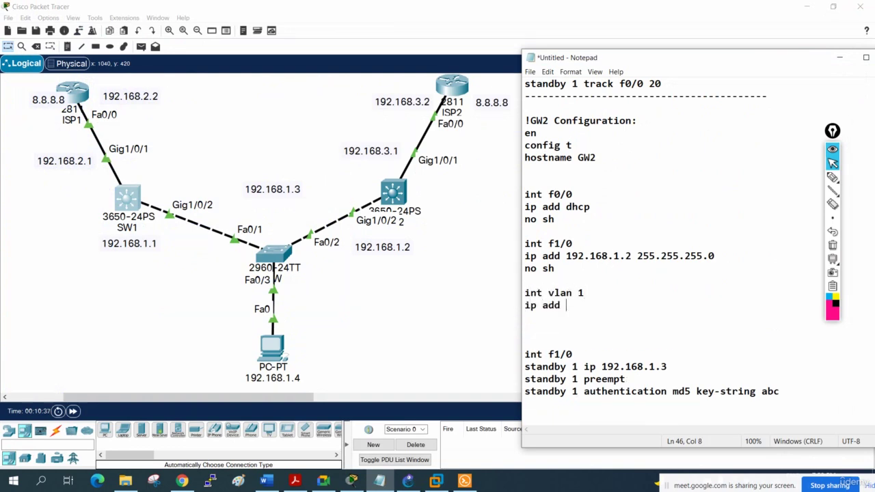
{"action": "type", "text": "192.168.1.2 "}
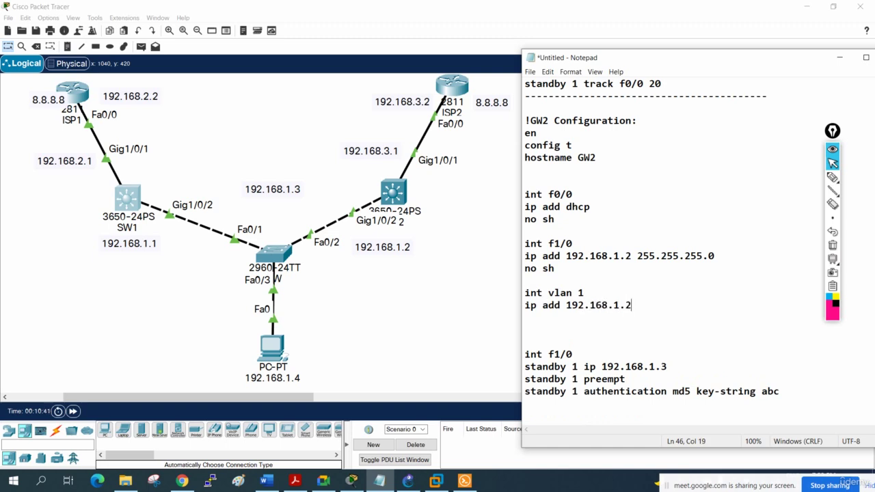
{"action": "type", "text": "255.255.255.0"}
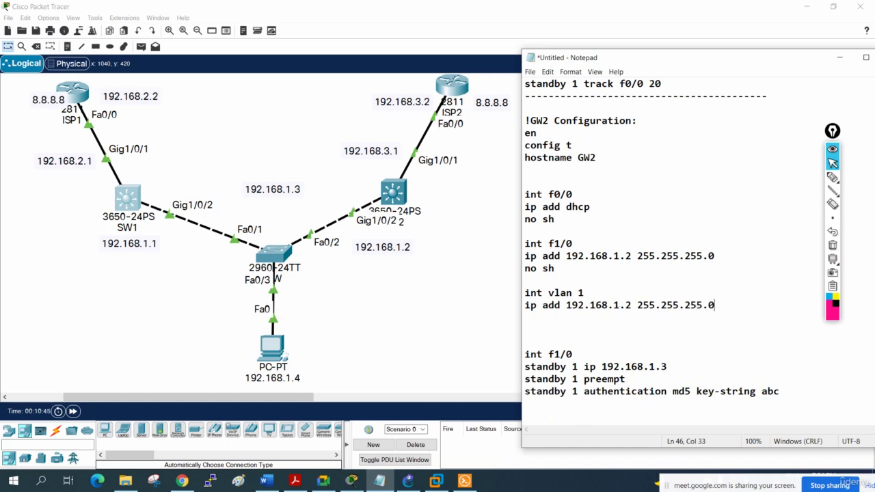
{"action": "key", "text": "Return"}
{"action": "type", "text": "no sh"}
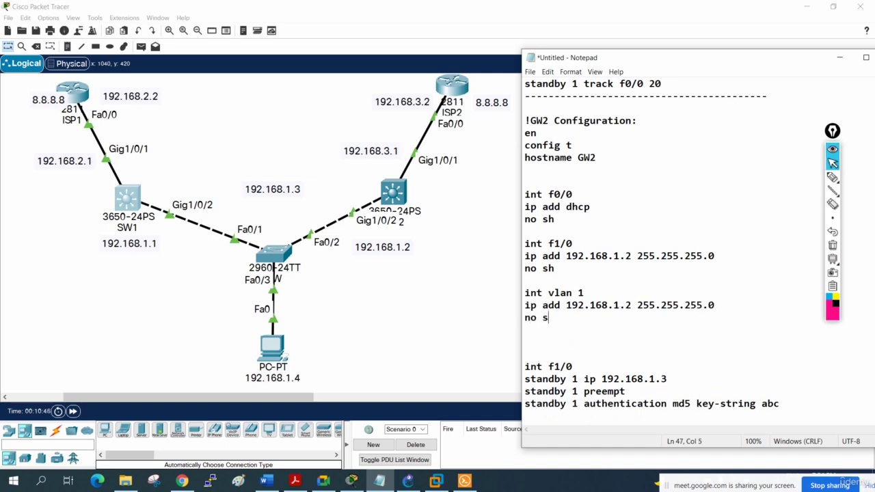
Step: Add the default route "ip route 0.0.0.0 0.0.0.0 192.168.3.2" below GW2's vlan 1 block by reusing the copied GW1 route
{"action": "key", "text": "Return"}
{"action": "key", "text": "Return"}
{"action": "type", "text": "ip route 0.0.0.0 0.0.0.0 192.168.2.2"}
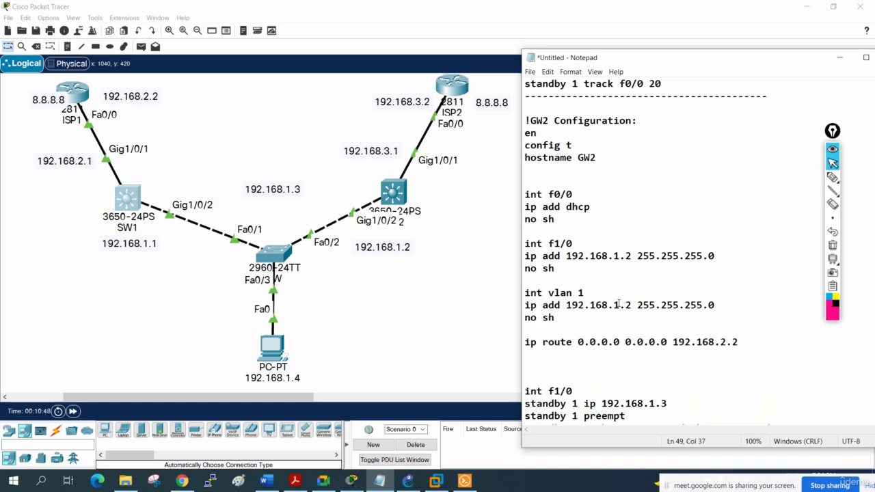
{"action": "key", "text": "BackSpace"}
{"action": "key", "text": "BackSpace"}
{"action": "key", "text": "BackSpace"}
{"action": "type", "text": "3."}
Step: Open SW2's command line in a maximized window and answer "no" to the initial configuration dialog to reach the Switch> prompt
{"action": "mouse_move", "coordinate": [779, 345]}
{"action": "left_mouse_down"}
{"action": "mouse_move", "coordinate": [523, 341]}
{"action": "mouse_move", "coordinate": [524, 294]}
{"action": "left_mouse_up"}
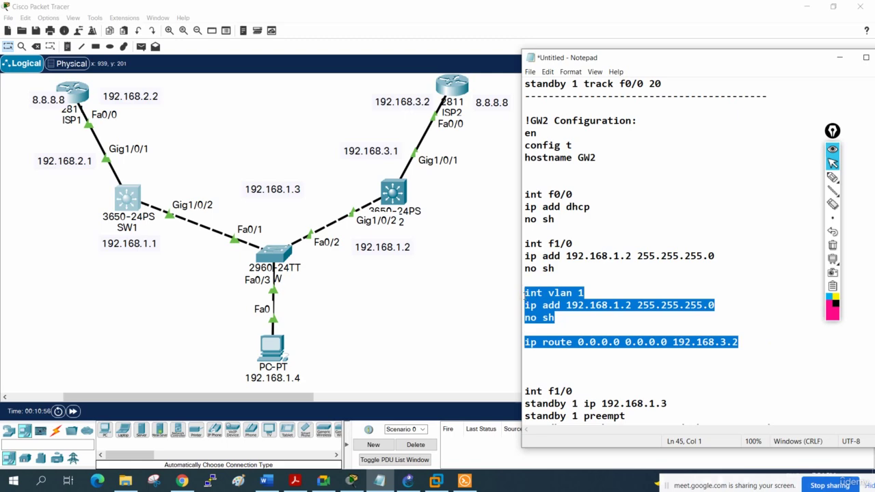
{"action": "left_click", "coordinate": [397, 197]}
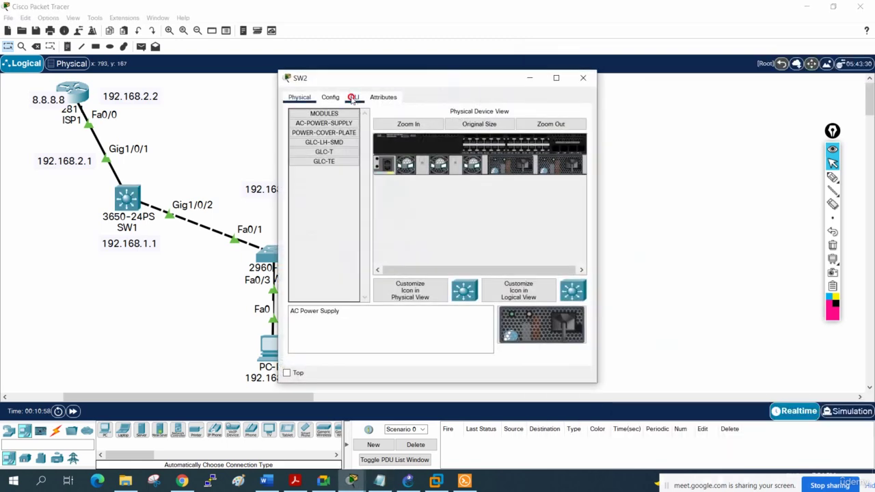
{"action": "left_click", "coordinate": [352, 97]}
{"action": "left_click", "coordinate": [555, 77]}
{"action": "key", "text": "Return"}
{"action": "key", "text": "Return"}
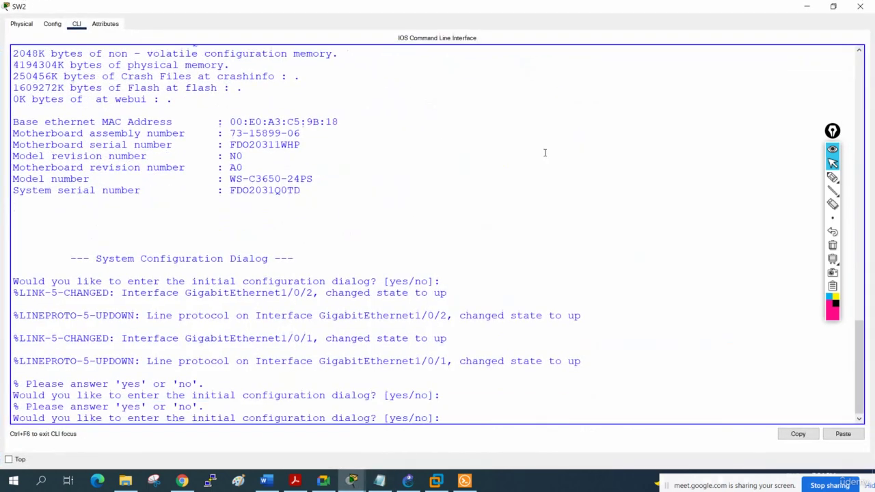
{"action": "key", "text": "Return"}
{"action": "key", "text": "Return"}
{"action": "type", "text": "no"}
{"action": "key", "text": "Return"}
{"action": "key", "text": "Return"}
{"action": "key", "text": "Return"}
{"action": "key", "text": "Return"}
{"action": "key", "text": "Return"}
{"action": "key", "text": "Return"}
{"action": "key", "text": "Return"}
{"action": "key", "text": "Return"}
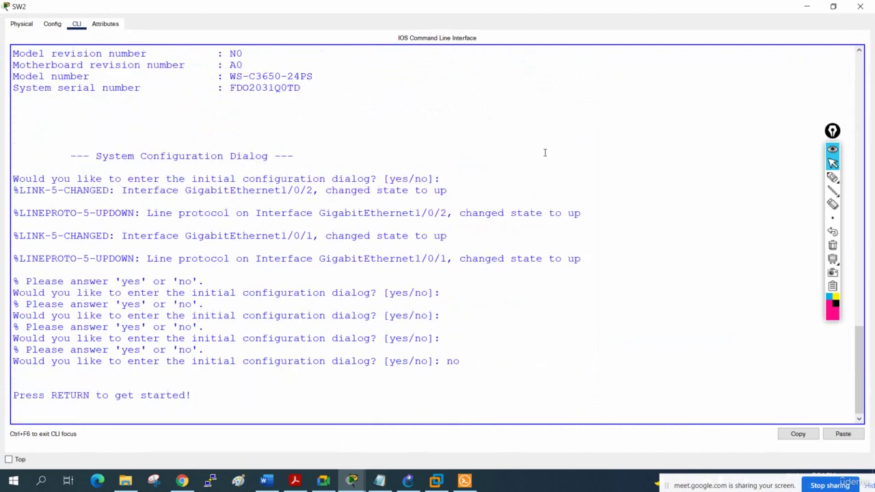
{"action": "key", "text": "Return"}
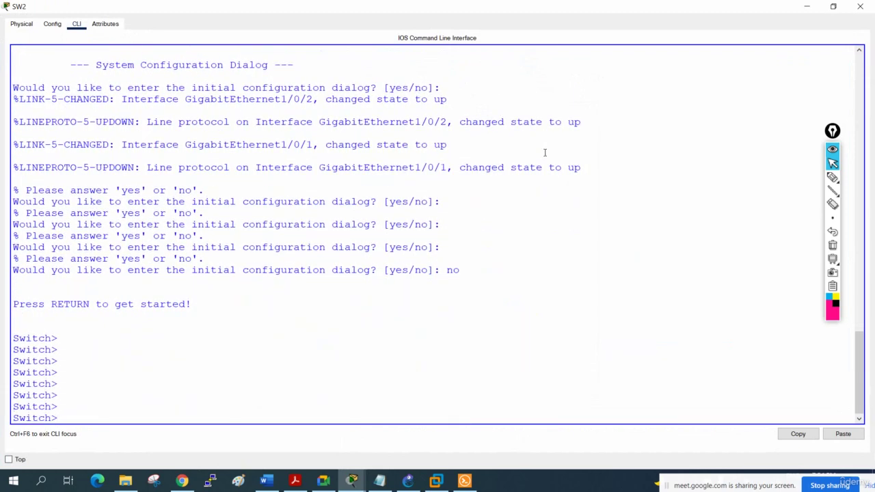
Step: Remove the "int f0/0" block with "ip add dhcp" and "no sh" from the script's GW2 section
{"action": "left_click", "coordinate": [380, 480]}
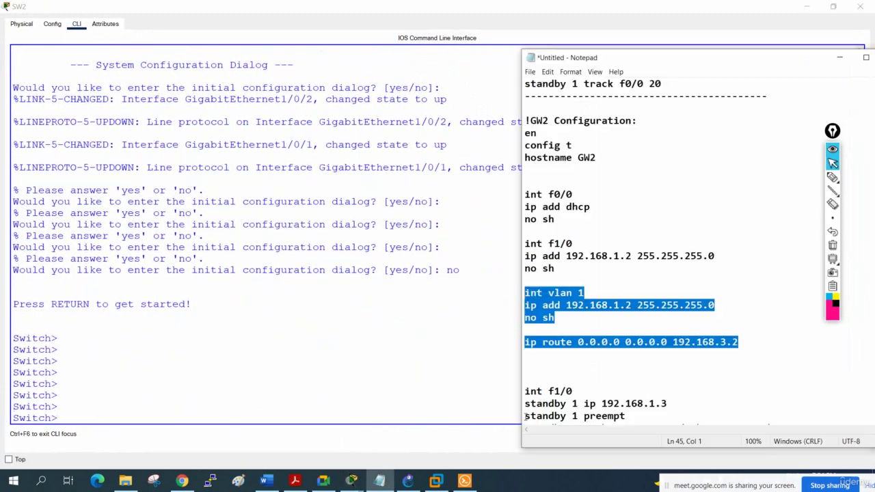
{"action": "left_click", "coordinate": [607, 371]}
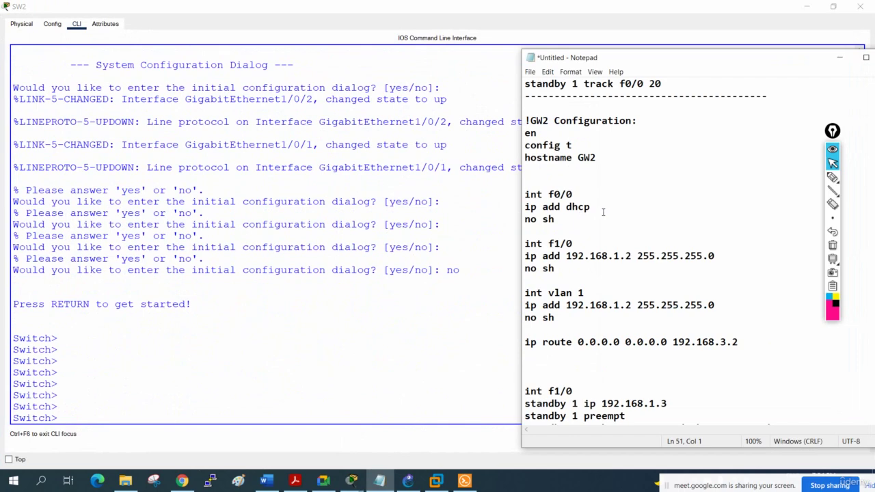
{"action": "left_click_drag", "start_coordinate": [603, 211], "coordinate": [520, 205]}
{"action": "key", "text": "ctrl+x"}
{"action": "key", "text": "ctrl+x"}
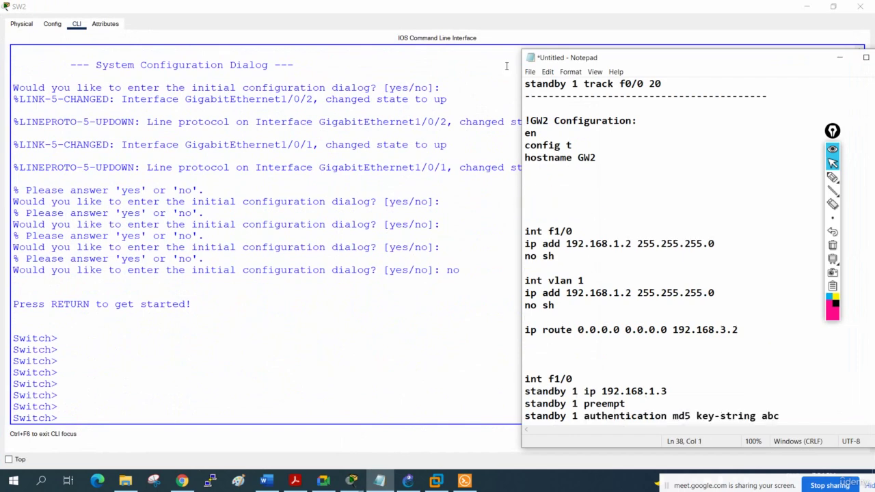
Step: Minimize SW2's window and add an "int g1/0/1" block with "ip add 192.168.3.1 255.255.255.0" and "no sh" to the GW2 section
{"action": "left_click", "coordinate": [807, 6]}
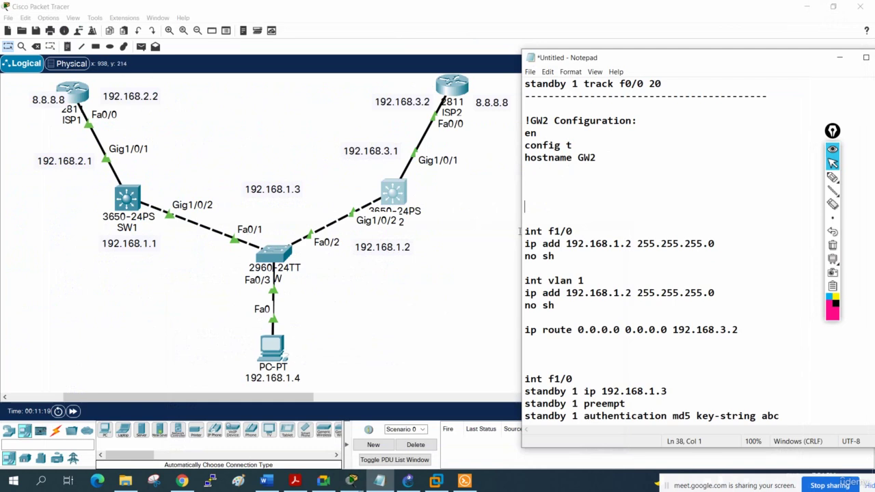
{"action": "scroll", "coordinate": [581, 219], "scroll_direction": "up", "scroll_amount": 2}
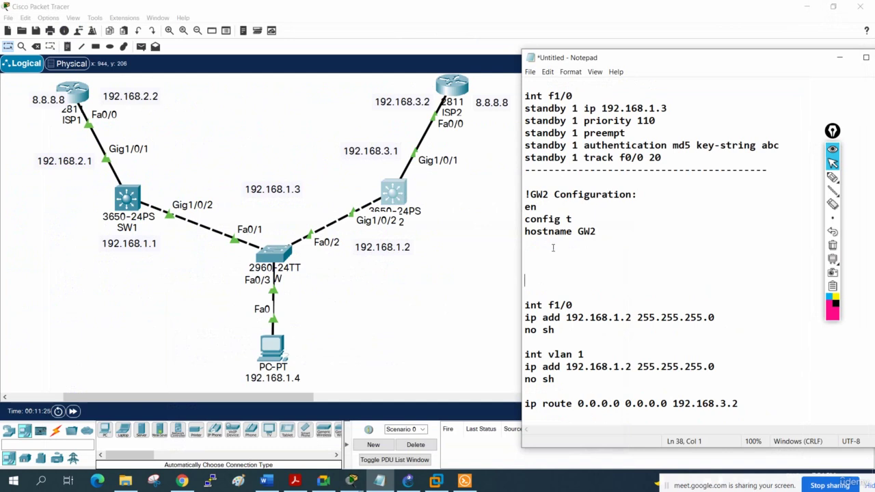
{"action": "type", "text": "int g1/0/1"}
{"action": "key", "text": "Return"}
{"action": "type", "text": "i"}
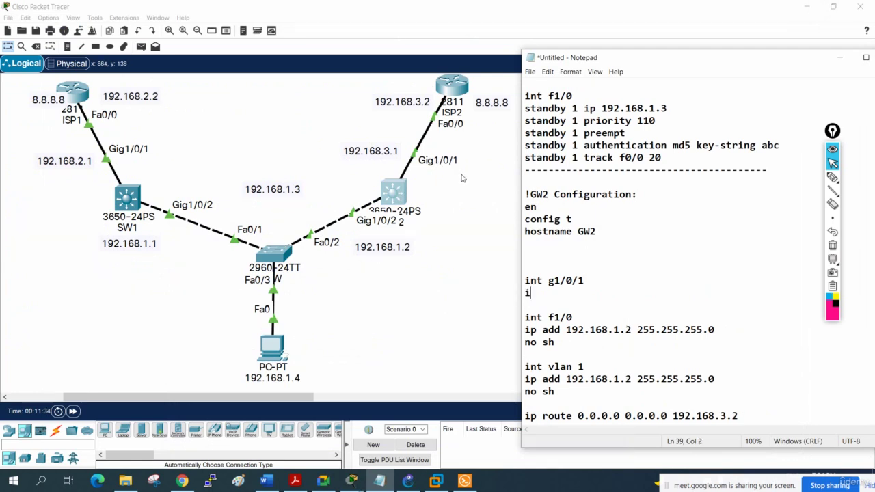
{"action": "type", "text": "p add 192.168."}
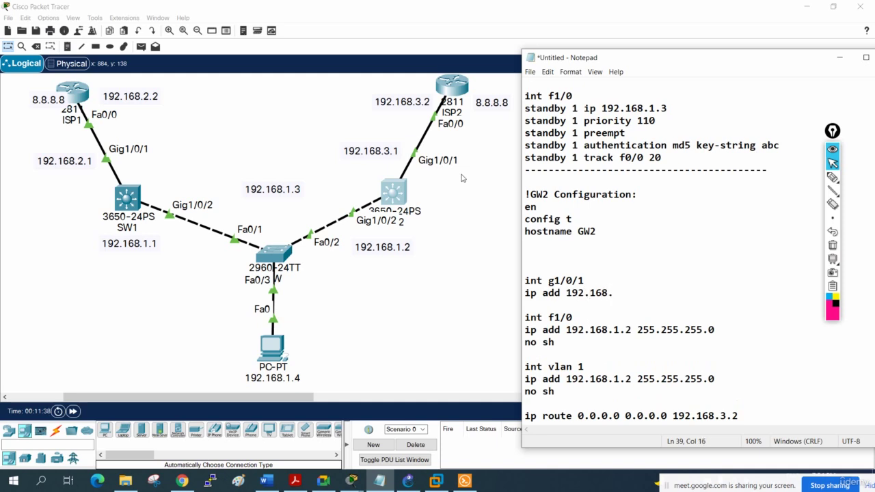
{"action": "type", "text": "3.1 255.255.255"}
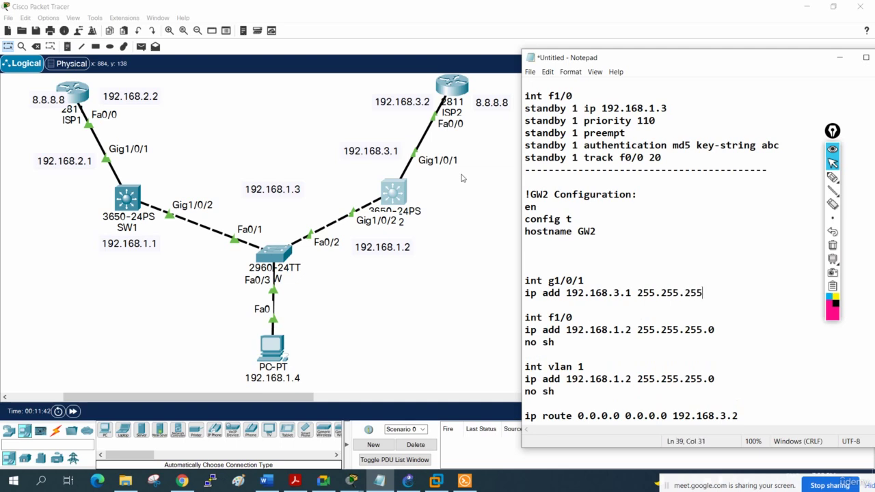
{"action": "type", "text": ".0"}
{"action": "key", "text": "Return"}
{"action": "type", "text": "no sh"}
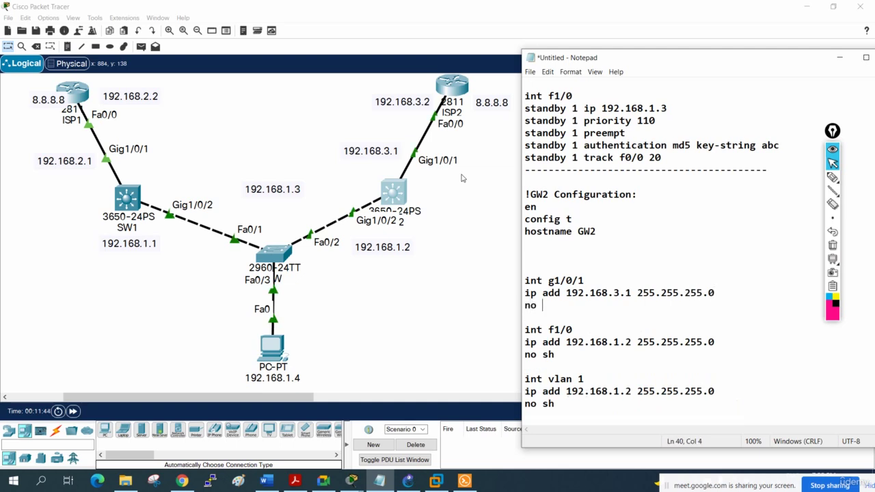
{"action": "key", "text": "Return"}
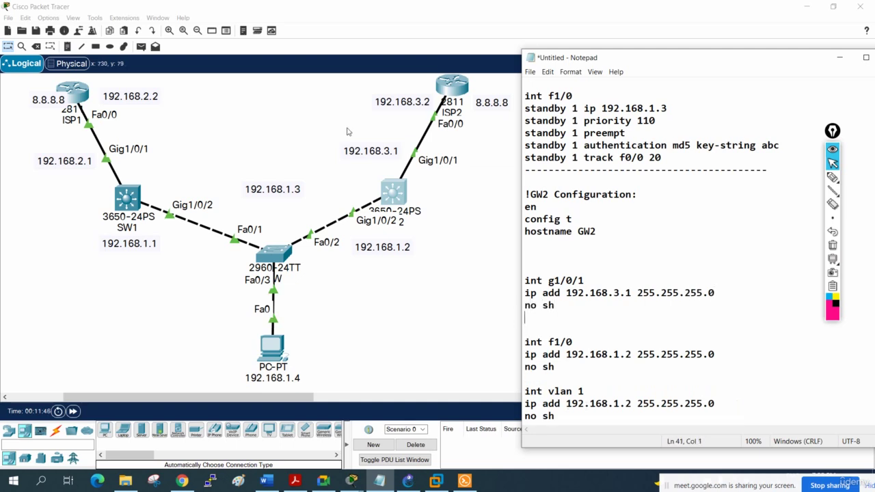
Step: Insert "no switchport" directly below "int g1/0/1" in the script's GW2 section
{"action": "left_click", "coordinate": [607, 281]}
{"action": "key", "text": "Return"}
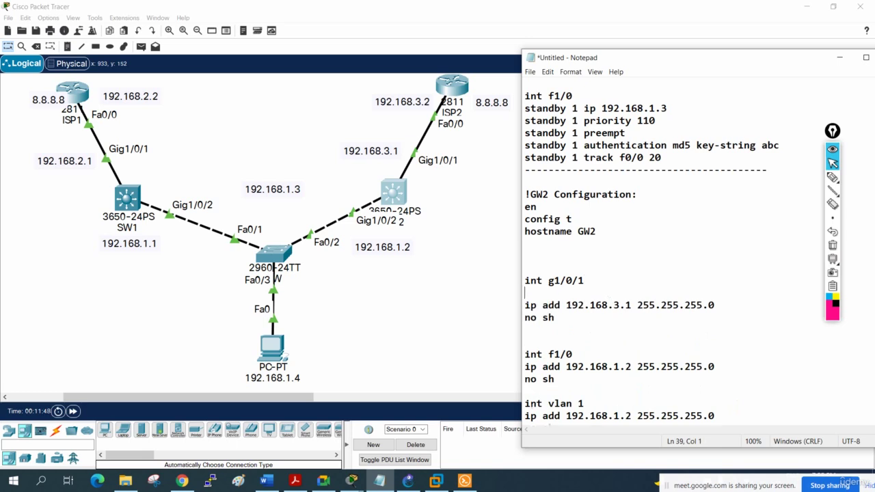
{"action": "type", "text": "no switchport"}
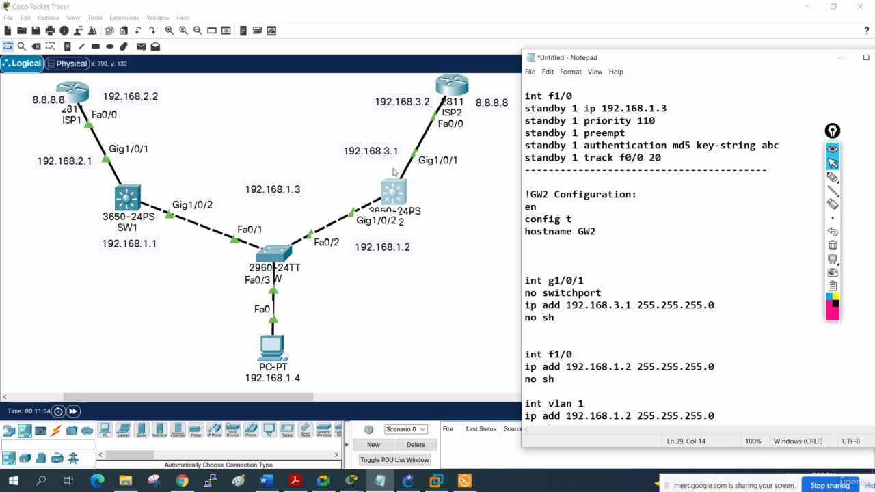
Step: Change "int f1/0" above the "ip add 192.168.1.2" line in the script's GW2 section to "int g1/0/2"
{"action": "scroll", "coordinate": [613, 308], "scroll_direction": "down", "scroll_amount": 1}
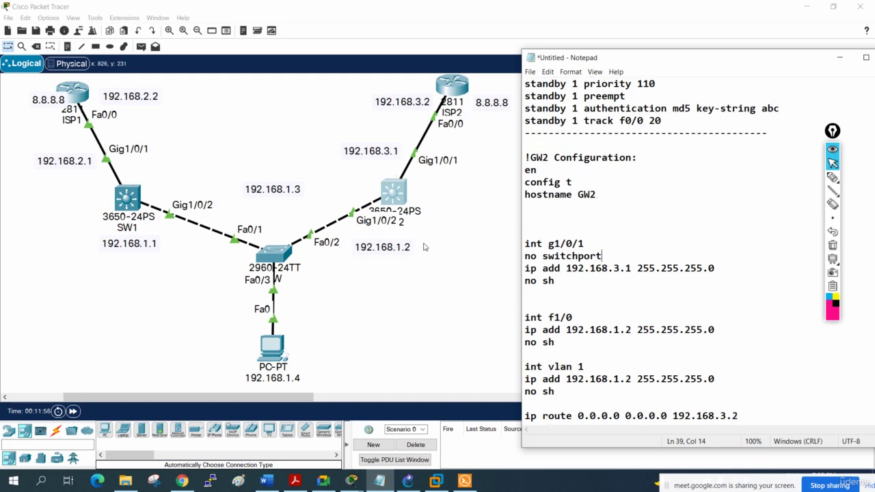
{"action": "left_click_drag", "start_coordinate": [576, 316], "coordinate": [547, 317]}
{"action": "type", "text": "g1/0/2"}
{"action": "scroll", "coordinate": [638, 328], "scroll_direction": "down", "scroll_amount": 2}
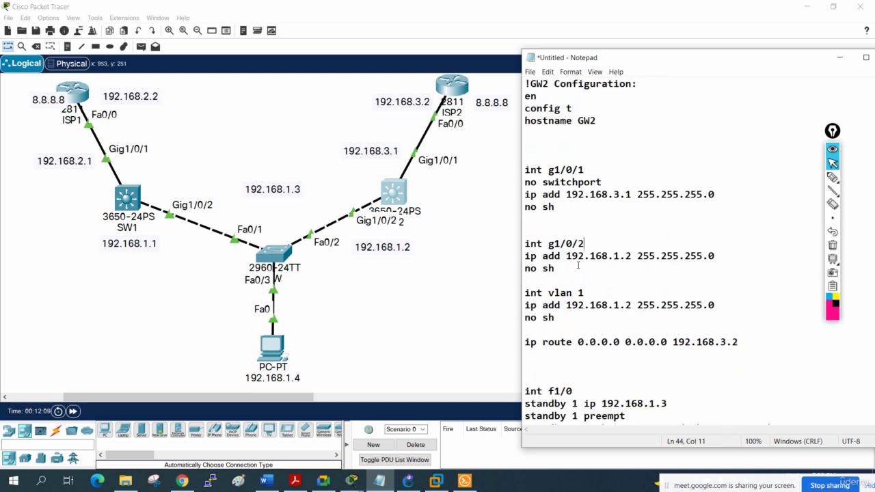
Step: Remove the interface block directly above "int vlan 1" in the GW2 section, including its "ip add 192.168.1.2 255.255.255.0" and "no sh" lines
{"action": "left_click_drag", "start_coordinate": [571, 268], "coordinate": [507, 241]}
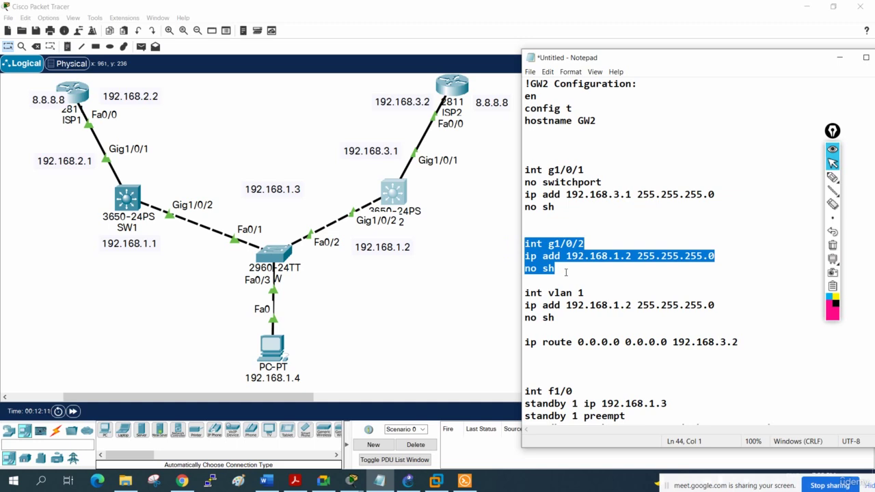
{"action": "key", "text": "Delete"}
{"action": "key", "text": "Delete"}
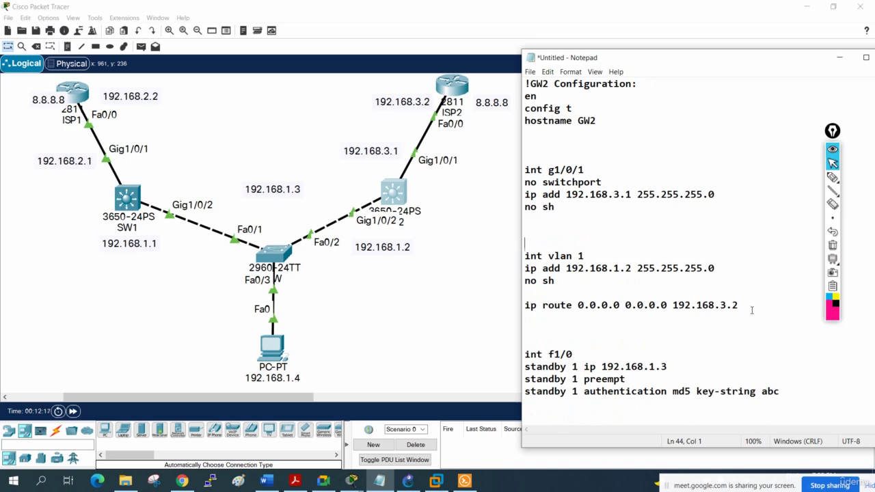
Step: Copy the GW2 script from its header through the "ip route" line and paste it into SW2's command line in a maximized window
{"action": "scroll", "coordinate": [749, 309], "scroll_direction": "up", "scroll_amount": 1}
{"action": "left_click_drag", "start_coordinate": [752, 346], "coordinate": [513, 126]}
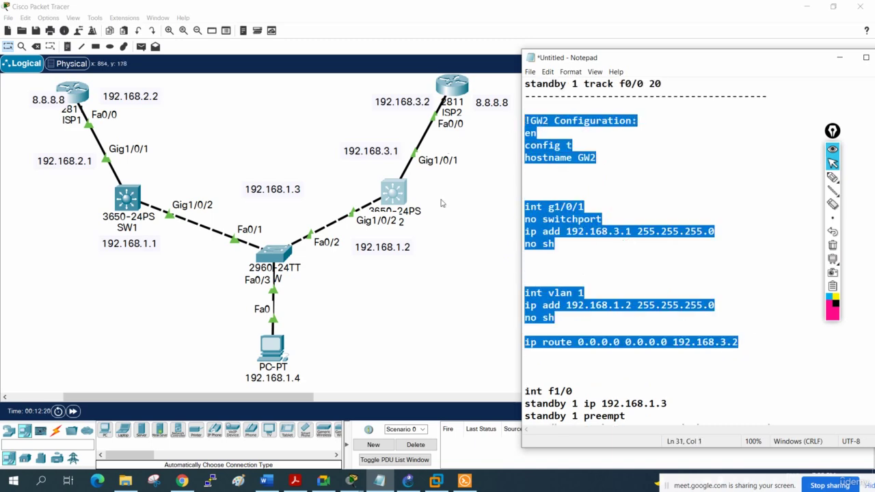
{"action": "left_click", "coordinate": [393, 191]}
{"action": "left_click", "coordinate": [555, 78]}
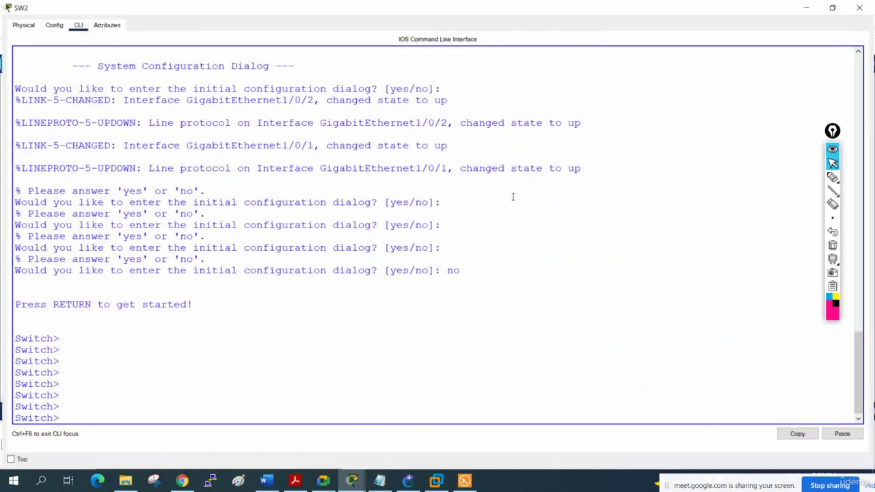
{"action": "right_click", "coordinate": [512, 196]}
{"action": "left_click", "coordinate": [530, 215]}
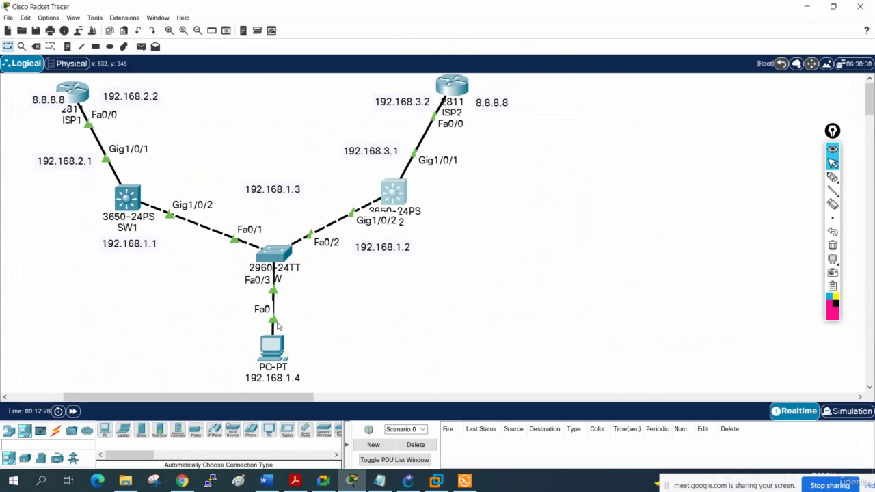
Step: Open the PC's command prompt beside the topology, run "ipconfig" and examine its default gateway in a widened window
{"action": "left_click", "coordinate": [273, 344]}
{"action": "left_click", "coordinate": [486, 120]}
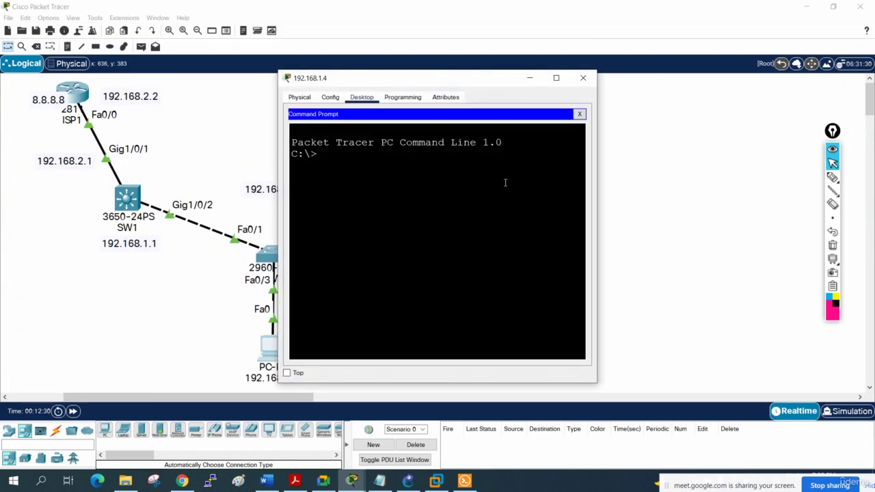
{"action": "left_click_drag", "start_coordinate": [474, 80], "coordinate": [650, 86]}
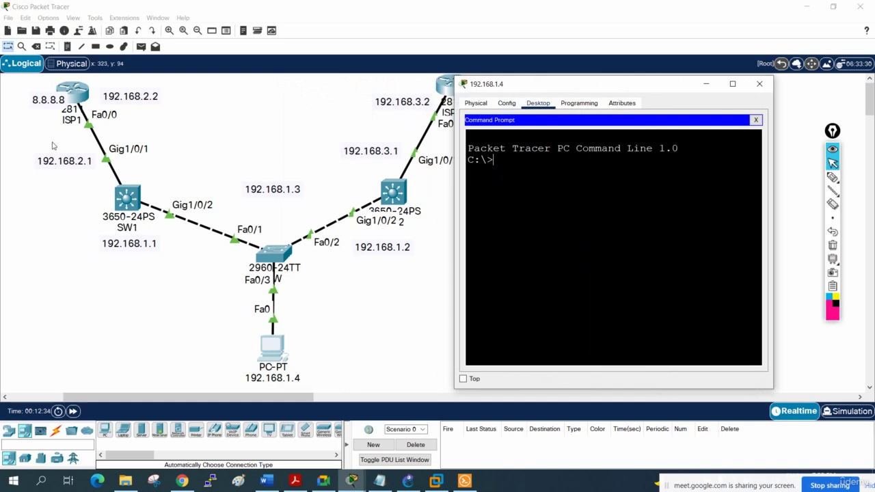
{"action": "left_click", "coordinate": [524, 242]}
{"action": "type", "text": "ipconfig"}
{"action": "key", "text": "Return"}
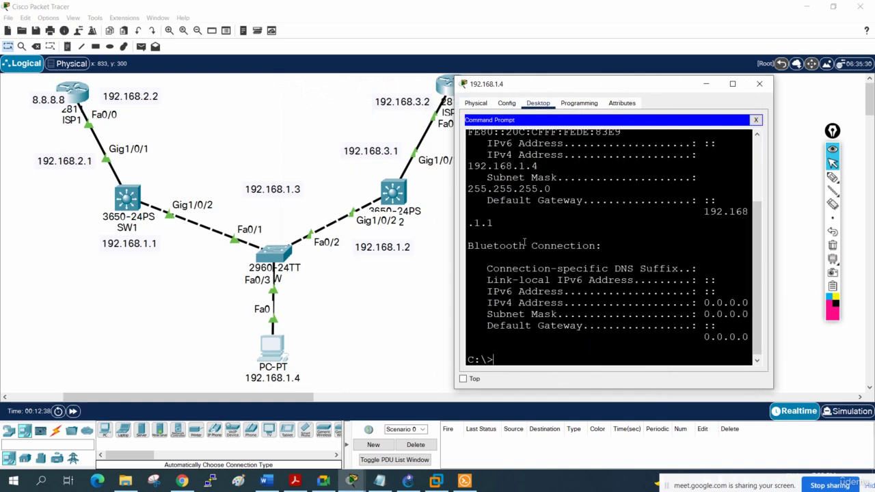
{"action": "left_click_drag", "start_coordinate": [454, 183], "coordinate": [350, 184]}
{"action": "left_click_drag", "start_coordinate": [683, 225], "coordinate": [598, 221]}
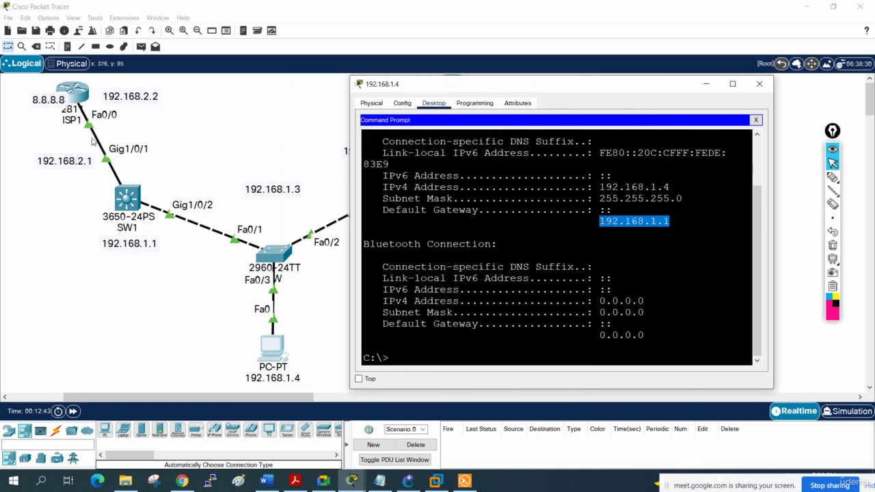
Step: Ping 192.168.1.1 from the PC's command prompt
{"action": "left_click", "coordinate": [582, 312]}
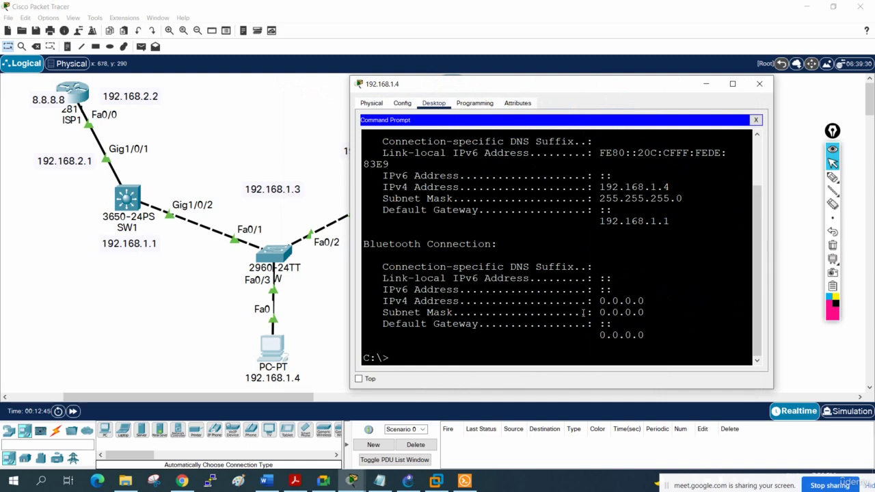
{"action": "type", "text": "ping 192.168."}
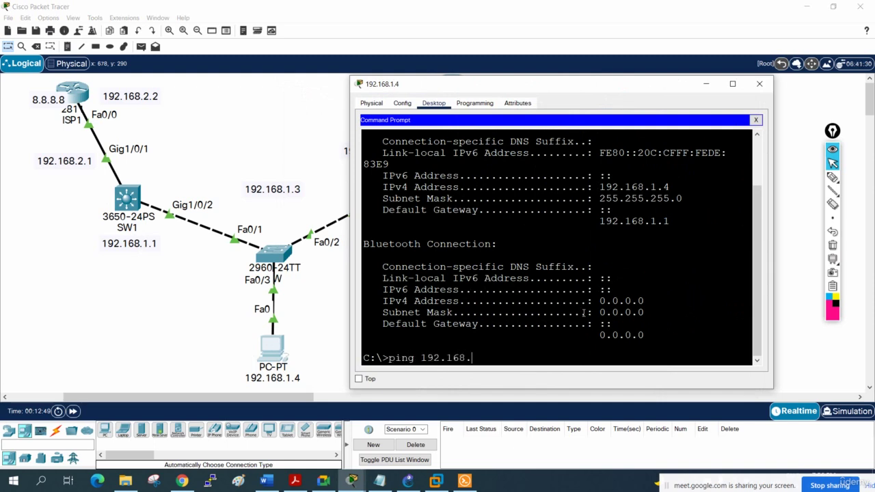
{"action": "type", "text": "1.1"}
{"action": "key", "text": "Return"}
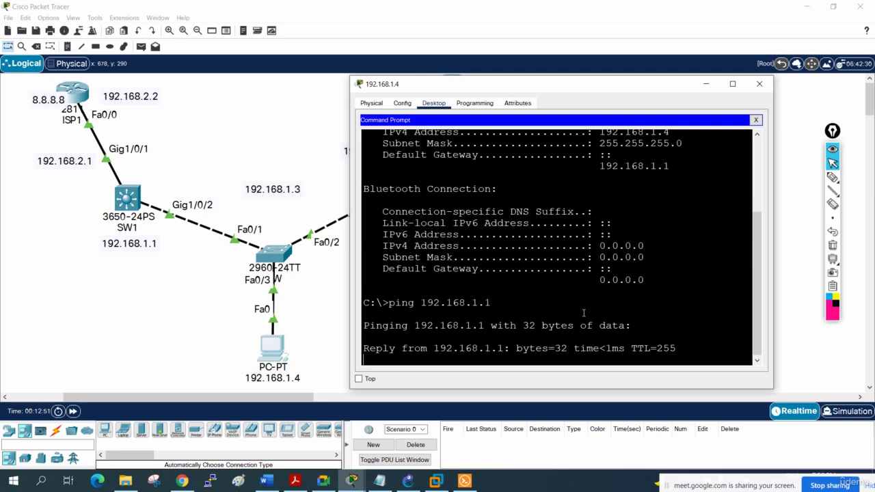
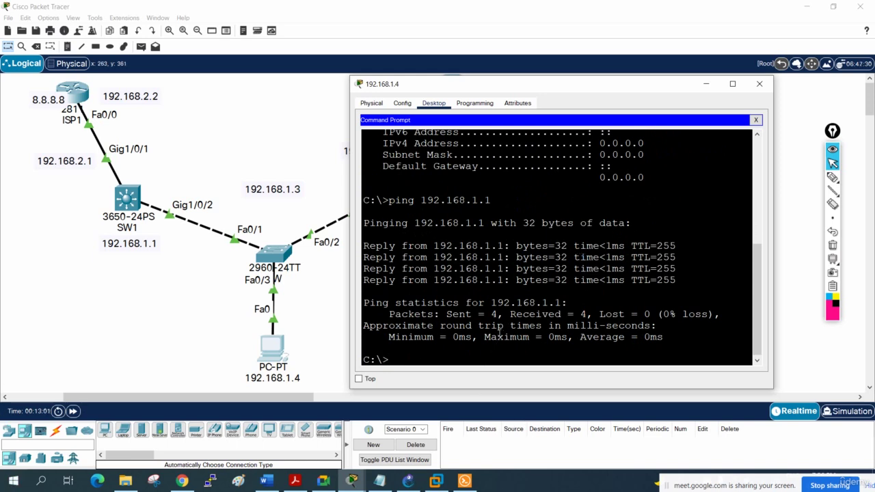
Step: Ping SW1's ISP-facing address 192.168.2.1 from the PC
{"action": "key", "text": "Up"}
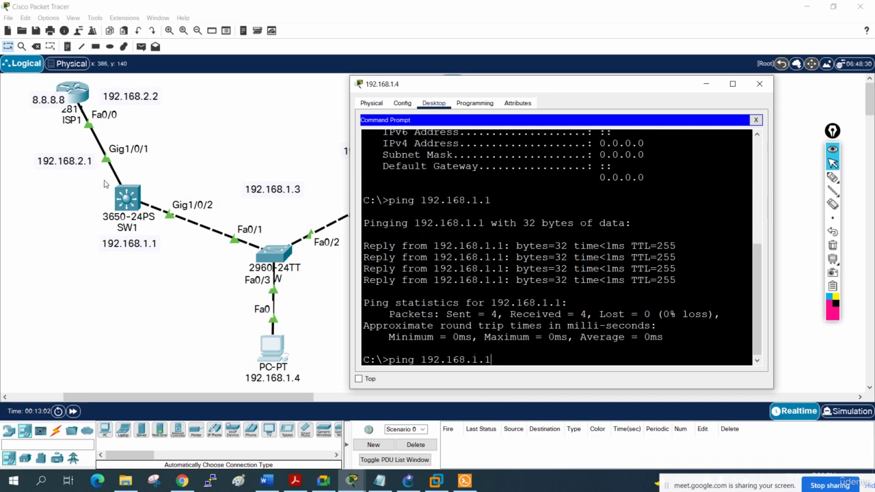
{"action": "key", "text": "BackSpace"}
{"action": "key", "text": "BackSpace"}
{"action": "key", "text": "BackSpace"}
{"action": "type", "text": "2.1"}
{"action": "key", "text": "Return"}
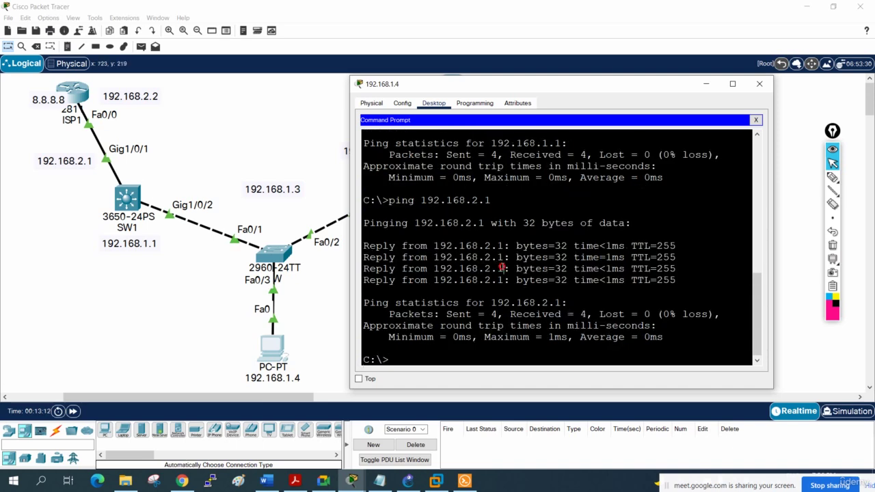
Step: Ping ISP1's address 192.168.2.2 from the PC
{"action": "key", "text": "Up"}
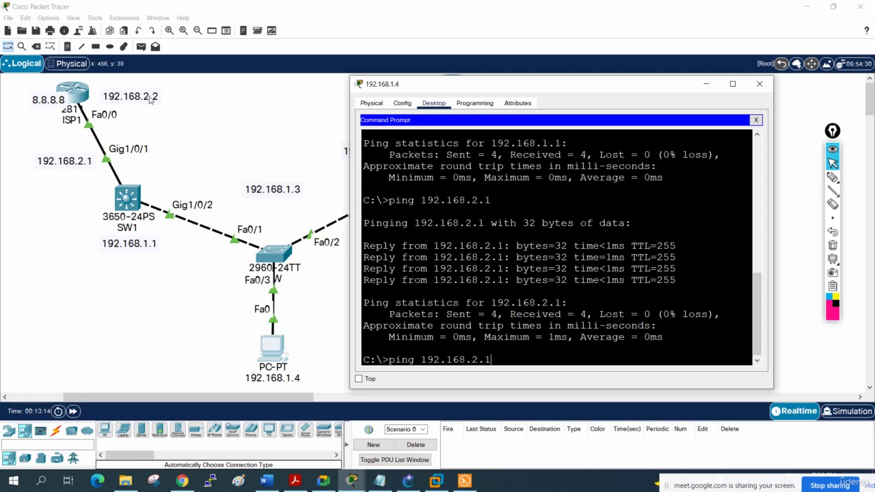
{"action": "key", "text": "BackSpace"}
{"action": "type", "text": "2"}
{"action": "key", "text": "Return"}
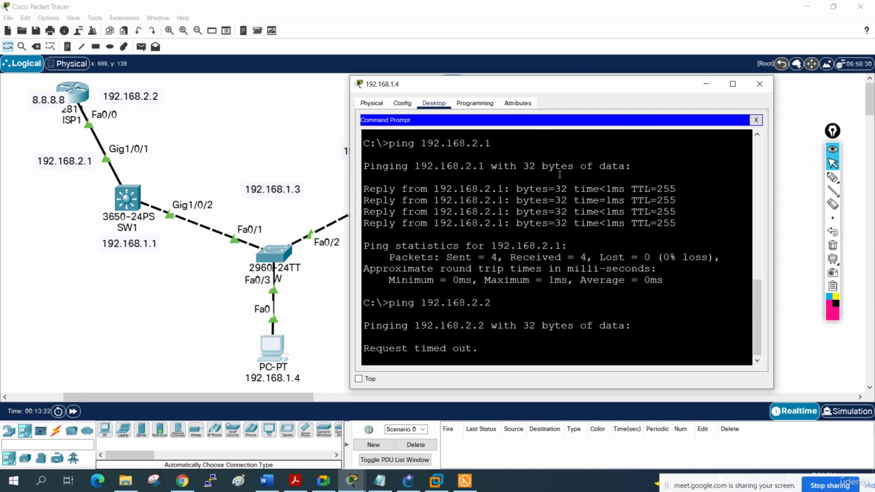
Step: Mark the link between ISP1 and SW1 with screen ink, write "NAT|PAT" beside SW1, and clear the ink
{"action": "left_click", "coordinate": [831, 176]}
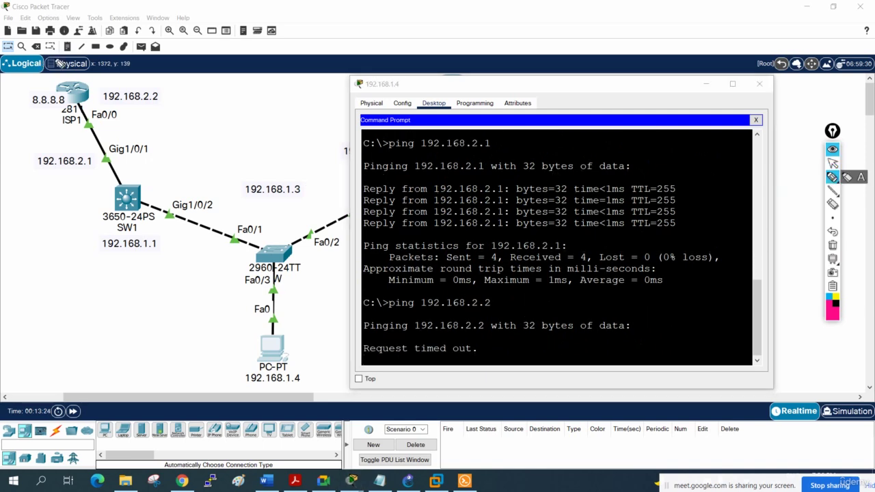
{"action": "left_click", "coordinate": [76, 95]}
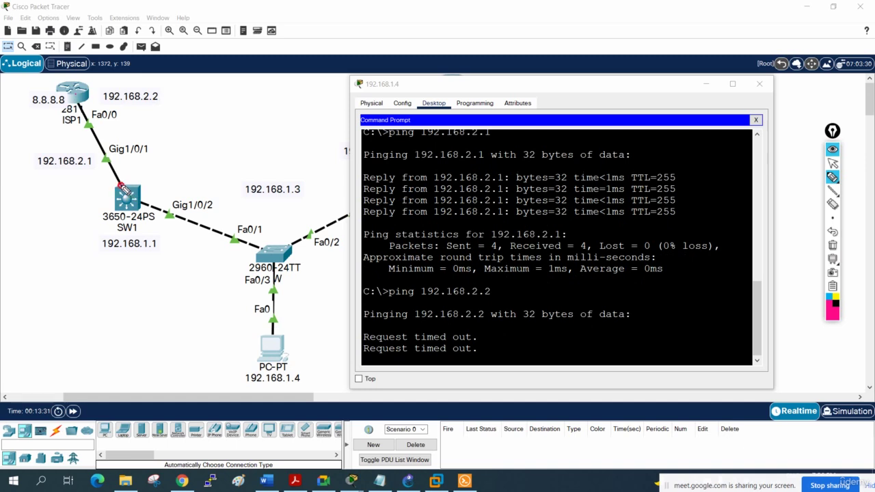
{"action": "mouse_move", "coordinate": [121, 186]}
{"action": "left_mouse_down"}
{"action": "mouse_move", "coordinate": [81, 103]}
{"action": "mouse_move", "coordinate": [74, 120]}
{"action": "mouse_move", "coordinate": [85, 149]}
{"action": "left_mouse_up"}
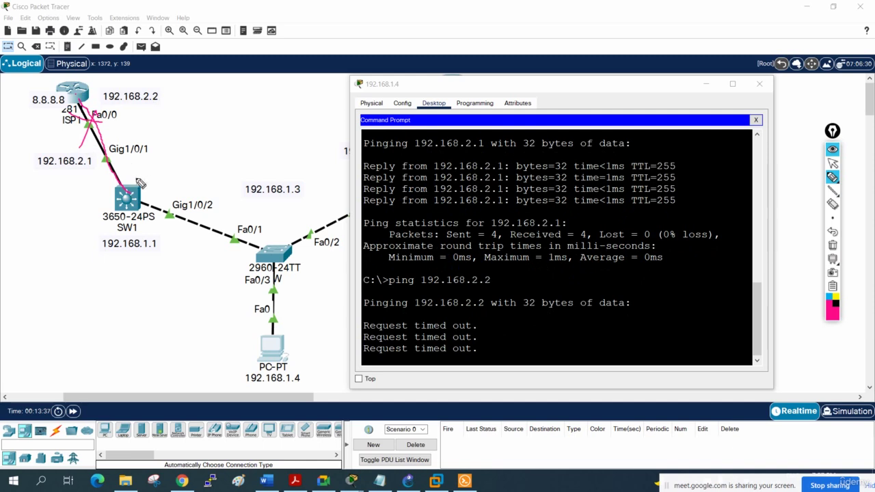
{"action": "mouse_move", "coordinate": [133, 180]}
{"action": "left_mouse_down"}
{"action": "mouse_move", "coordinate": [141, 169]}
{"action": "mouse_move", "coordinate": [150, 173]}
{"action": "left_mouse_up"}
{"action": "mouse_move", "coordinate": [151, 165]}
{"action": "left_mouse_down"}
{"action": "mouse_move", "coordinate": [158, 164]}
{"action": "mouse_move", "coordinate": [155, 177]}
{"action": "left_mouse_up"}
{"action": "mouse_move", "coordinate": [165, 146]}
{"action": "left_mouse_down"}
{"action": "mouse_move", "coordinate": [167, 176]}
{"action": "mouse_move", "coordinate": [203, 160]}
{"action": "mouse_move", "coordinate": [124, 185]}
{"action": "mouse_move", "coordinate": [202, 154]}
{"action": "left_mouse_up"}
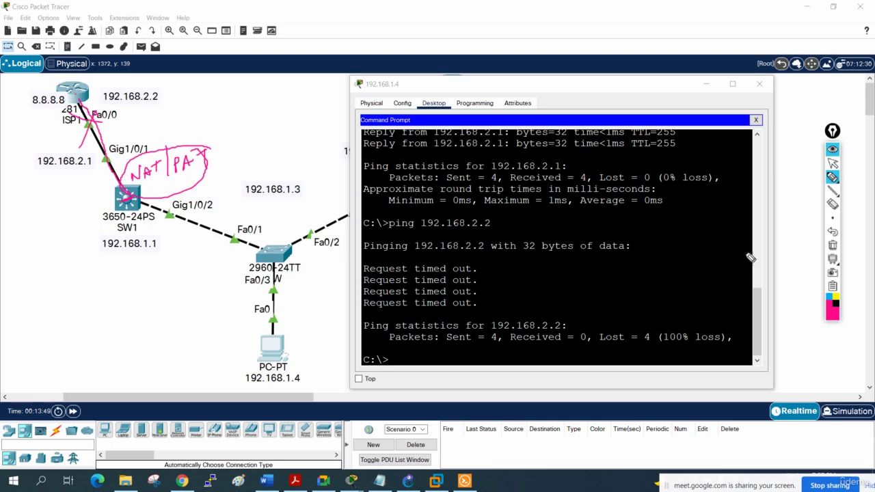
{"action": "left_click", "coordinate": [832, 245]}
{"action": "left_click", "coordinate": [833, 162]}
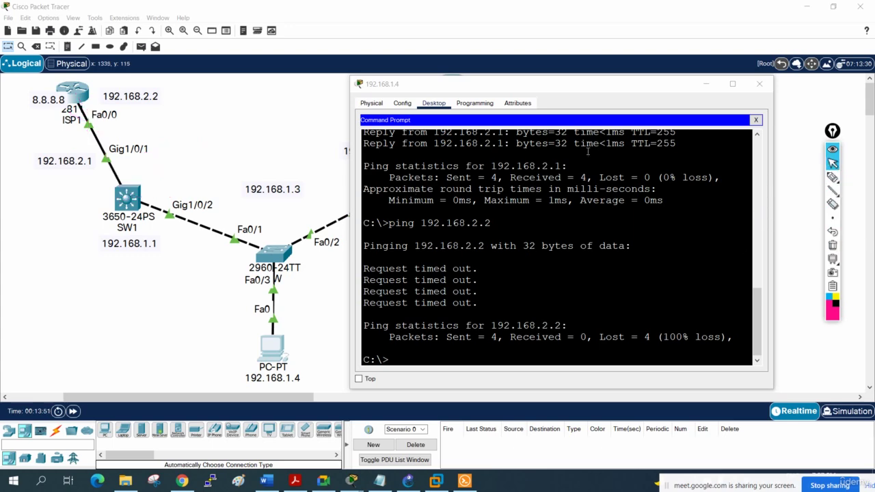
Step: Open SW1's command line in a widened window and enter configuration mode for interface g1/0/1
{"action": "left_click", "coordinate": [127, 198]}
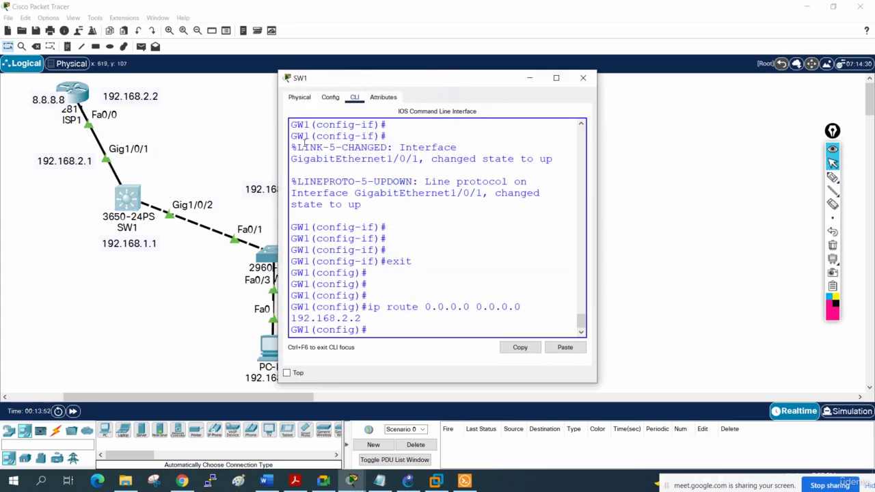
{"action": "left_click_drag", "start_coordinate": [472, 83], "coordinate": [573, 86]}
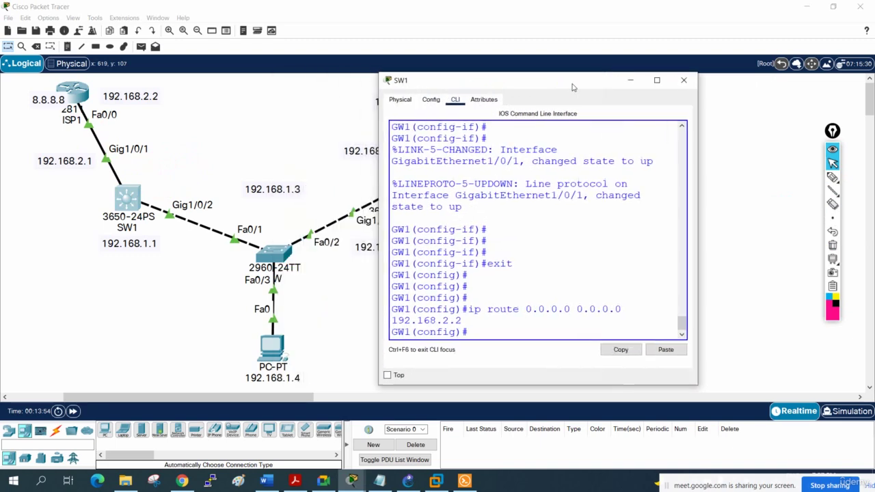
{"action": "left_click_drag", "start_coordinate": [376, 132], "coordinate": [308, 142]}
{"action": "left_click", "coordinate": [272, 156]}
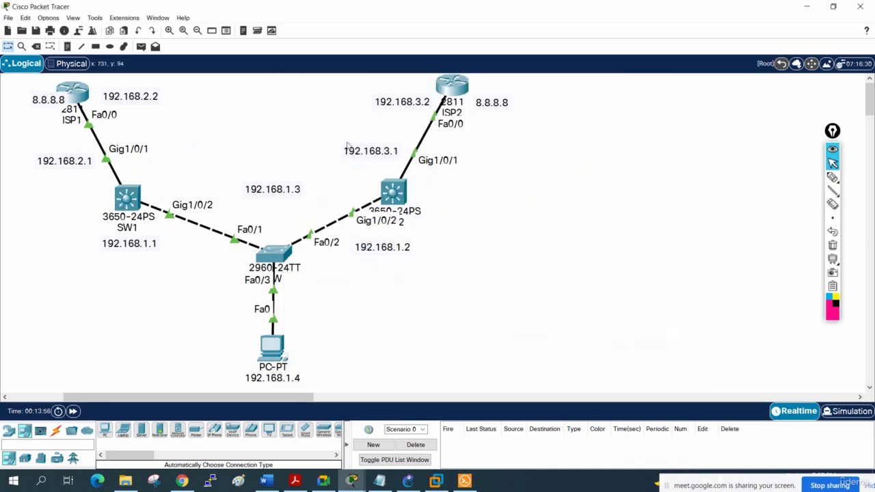
{"action": "left_click", "coordinate": [127, 200]}
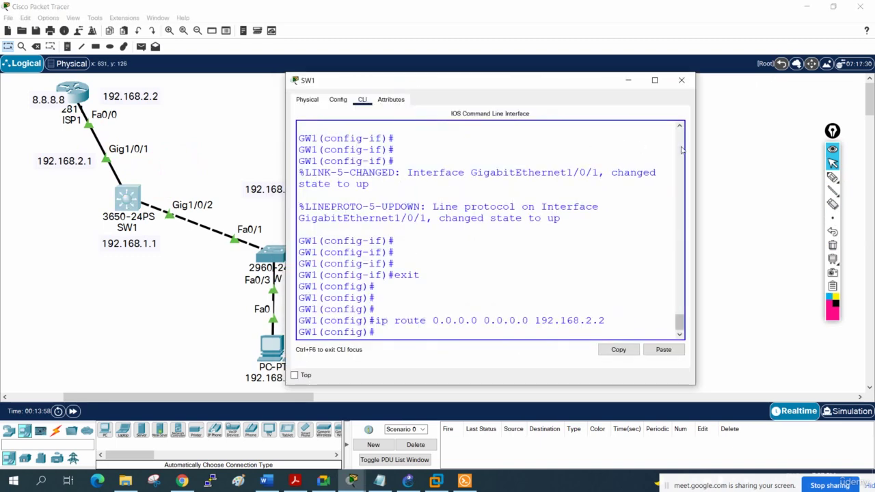
{"action": "left_click_drag", "start_coordinate": [694, 142], "coordinate": [786, 144]}
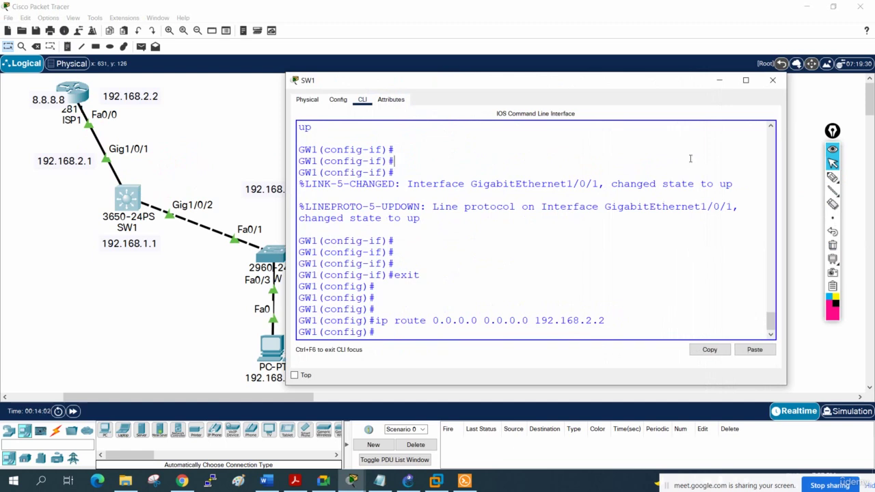
{"action": "type", "text": "int g1/0/1"}
{"action": "key", "text": "Return"}
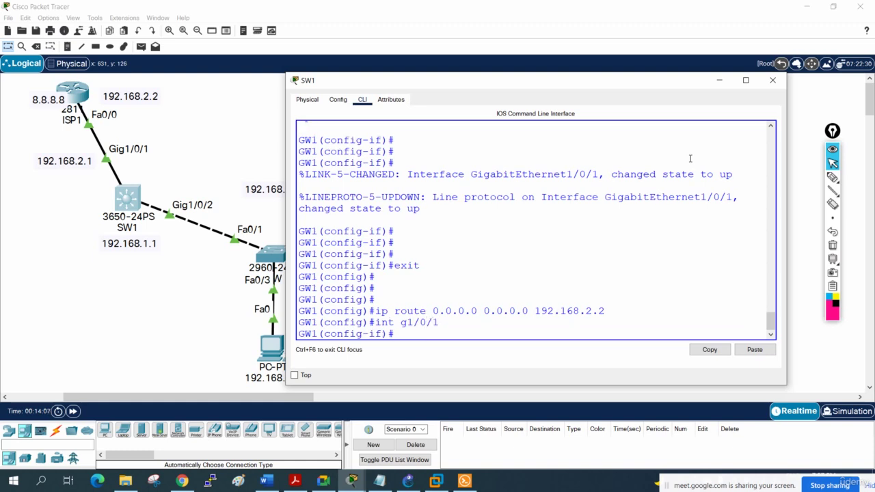
Step: Try "ip nat" on SW1's g1/0/1 interface and list the available subcommands with "ip ?"
{"action": "type", "text": "ip nat"}
{"action": "key", "text": "Return"}
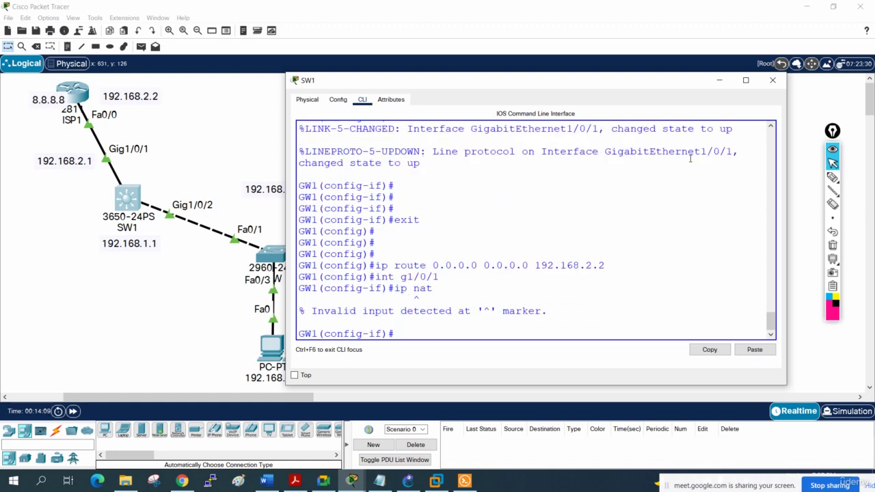
{"action": "type", "text": "ip ?"}
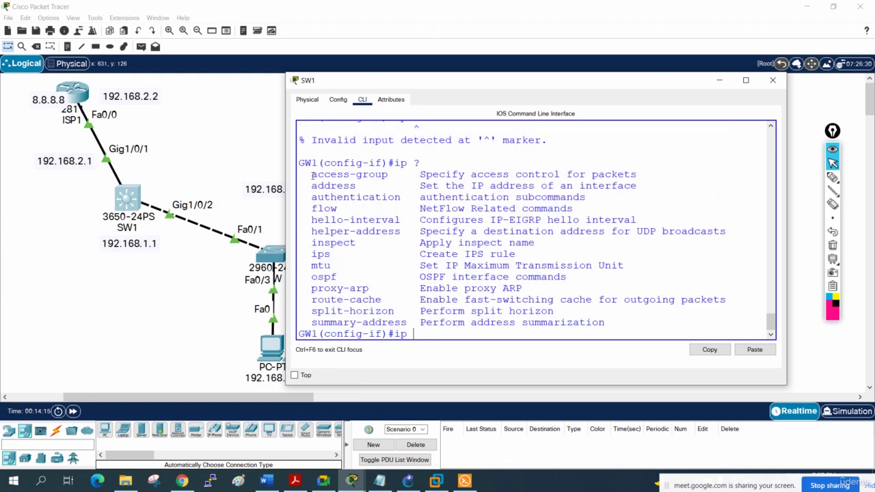
{"action": "left_click_drag", "start_coordinate": [311, 175], "coordinate": [401, 323]}
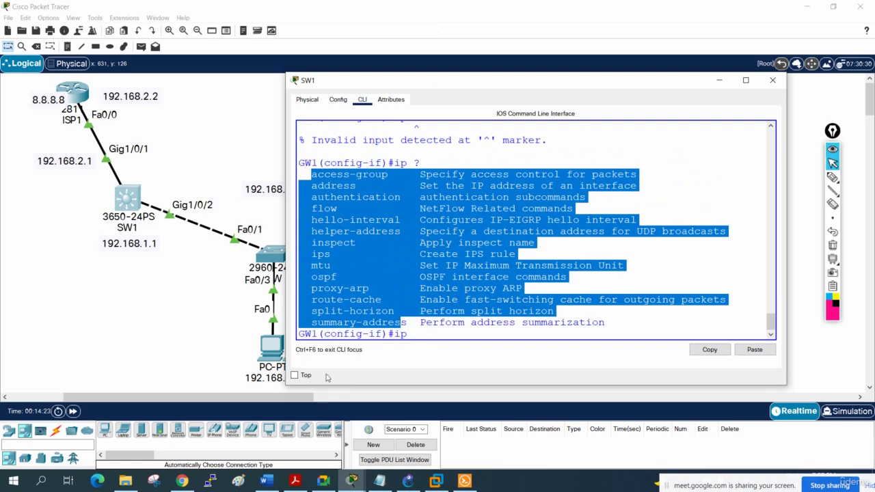
Step: Keep SW1's window on top, open ISP1's command line, and arrange the two windows side by side
{"action": "left_click", "coordinate": [295, 375]}
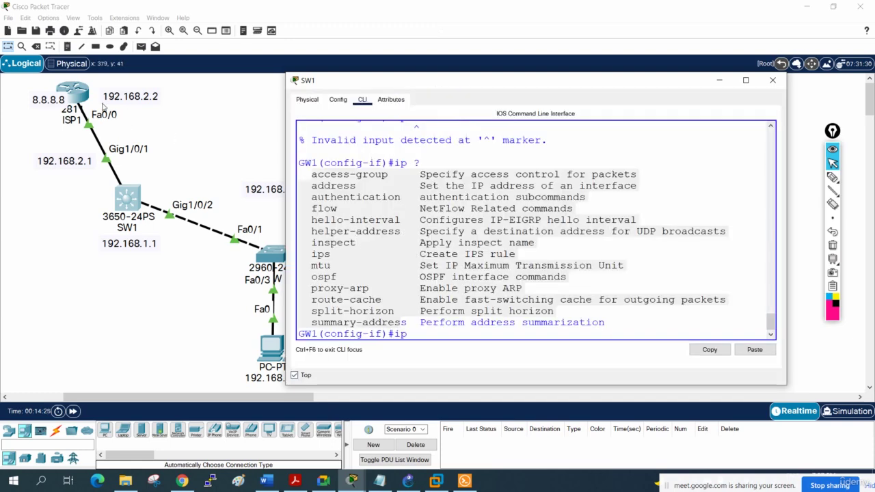
{"action": "left_click", "coordinate": [72, 100]}
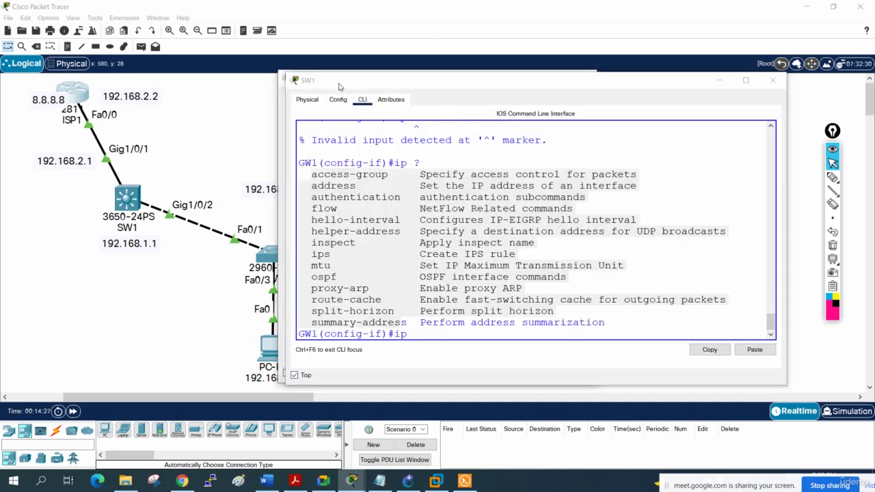
{"action": "left_click_drag", "start_coordinate": [338, 87], "coordinate": [173, 104]}
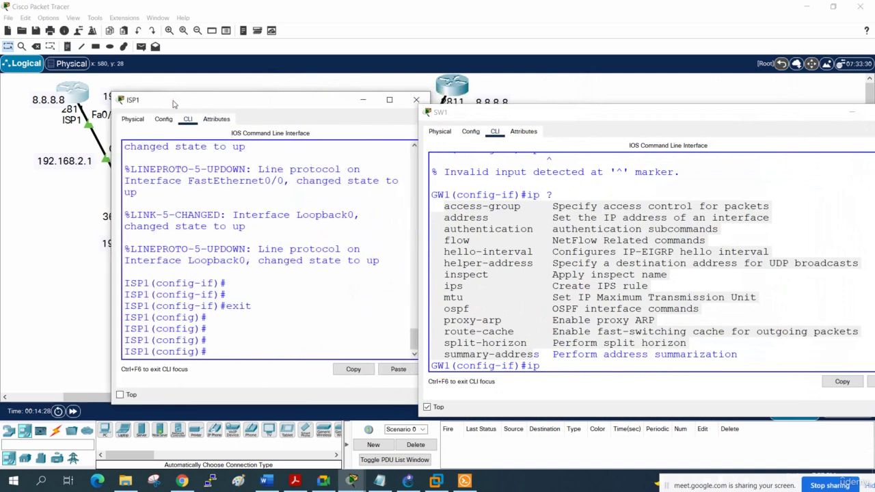
Step: Enter configuration mode for interface f0/0 on ISP1 and list its IP subcommands with "ip ?"
{"action": "left_click", "coordinate": [292, 340]}
{"action": "type", "text": "int f0/0"}
{"action": "key", "text": "Return"}
{"action": "type", "text": "ip"}
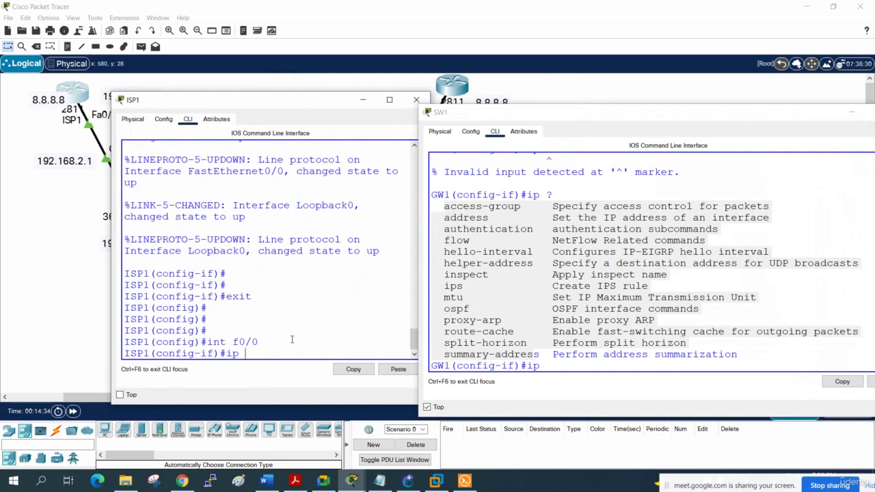
{"action": "type", "text": " ?"}
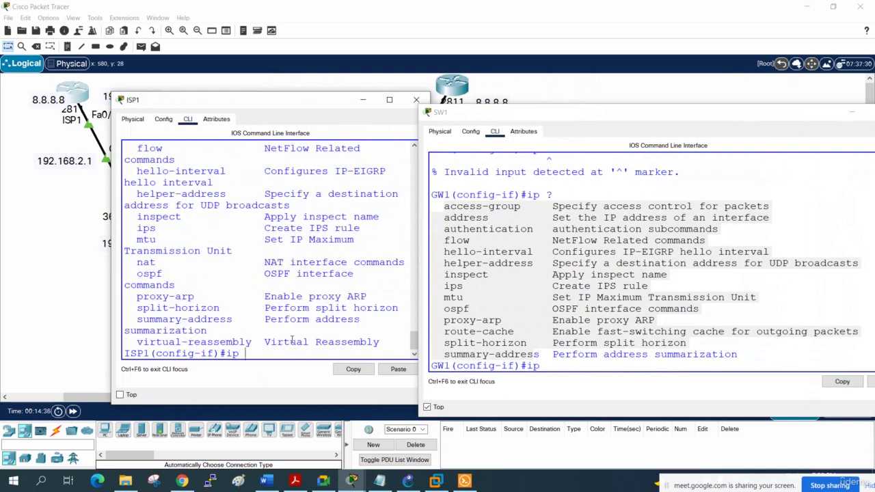
Step: Widen ISP1's window and compare its IP subcommand list with SW1's, checking for the "nat" entry
{"action": "double_click", "coordinate": [144, 262]}
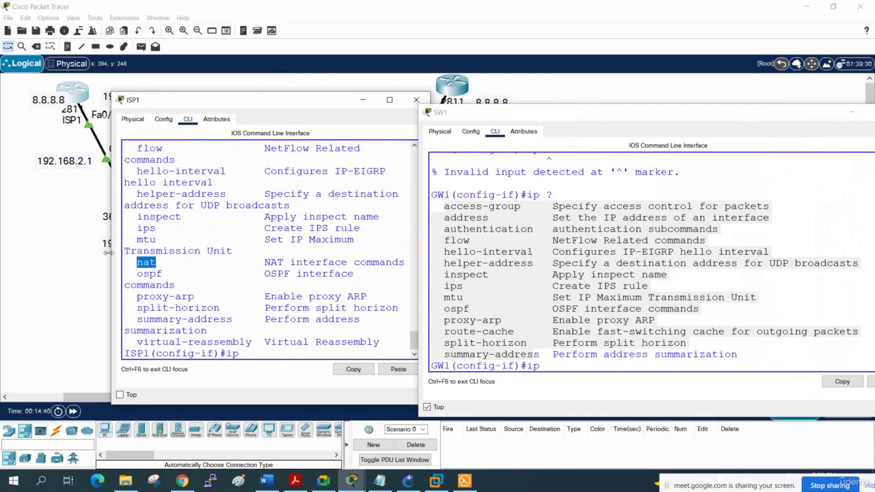
{"action": "left_click_drag", "start_coordinate": [113, 256], "coordinate": [11, 258]}
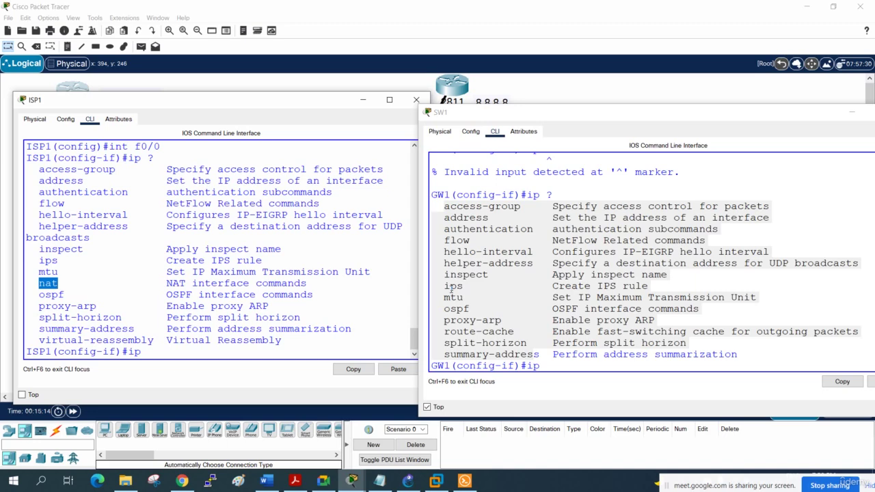
{"action": "left_click", "coordinate": [463, 296]}
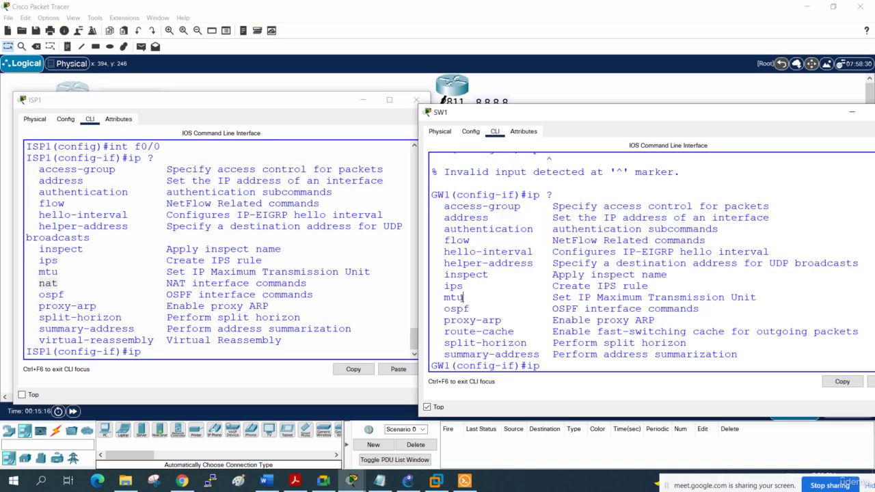
{"action": "left_click_drag", "start_coordinate": [66, 283], "coordinate": [40, 282]}
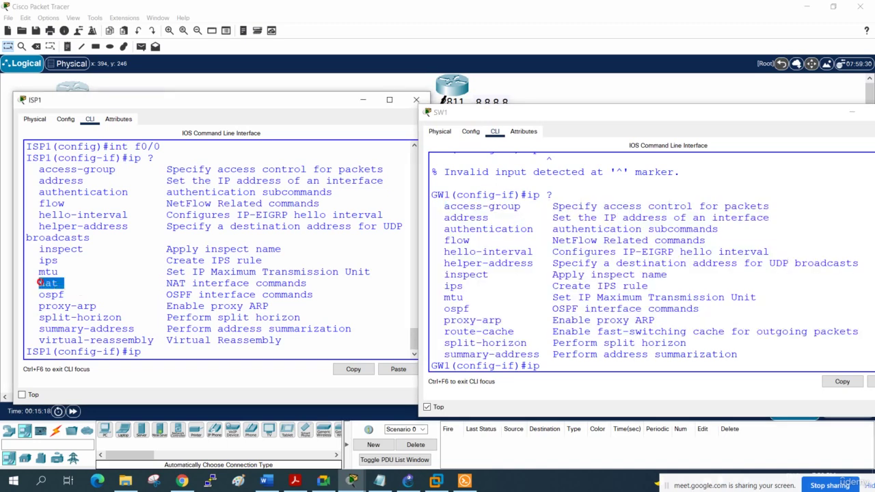
{"action": "left_click_drag", "start_coordinate": [462, 298], "coordinate": [444, 298]}
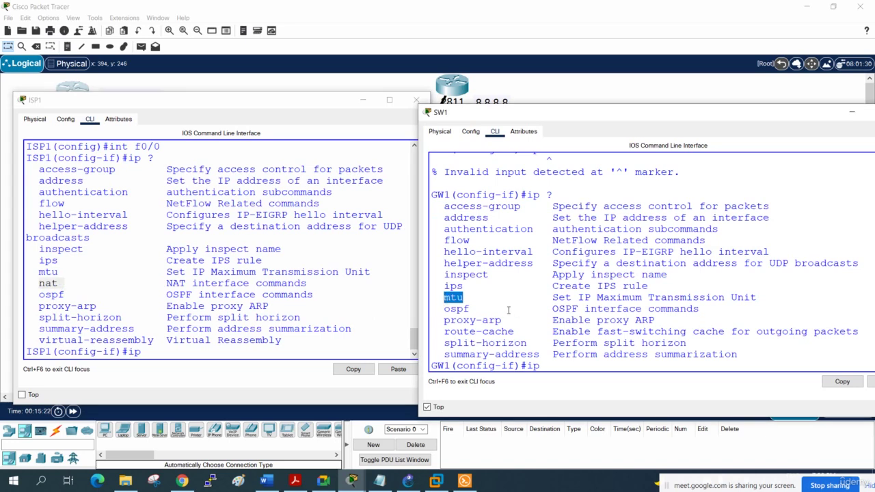
{"action": "left_click", "coordinate": [268, 331]}
{"action": "left_click", "coordinate": [583, 355]}
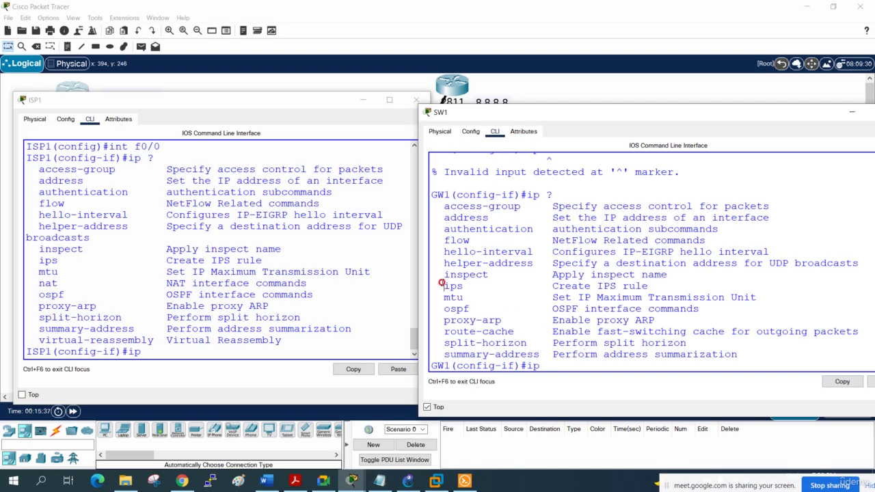
{"action": "left_click_drag", "start_coordinate": [443, 286], "coordinate": [478, 311]}
Step: Try "ip nat inside" and "ip nat" on SW1's g1/0/1 interface
{"action": "left_click", "coordinate": [579, 333]}
{"action": "type", "text": "nat inside"}
{"action": "key", "text": "Return"}
{"action": "type", "text": "ip nat"}
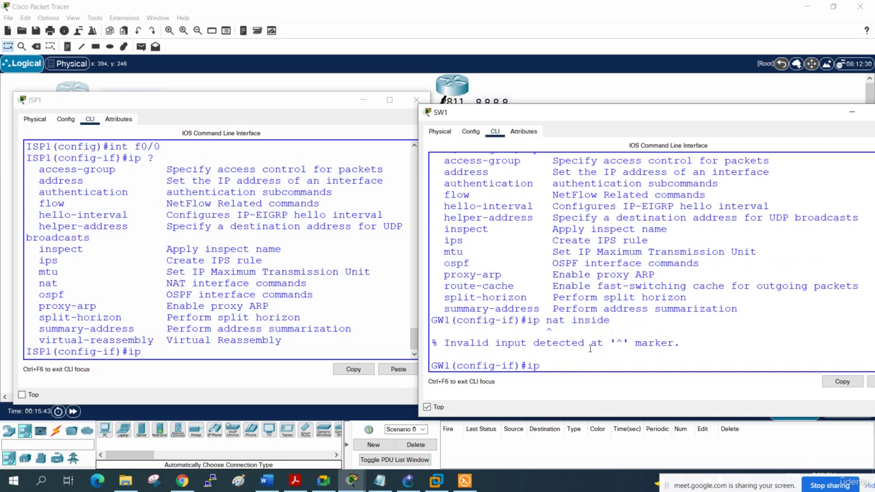
{"action": "key", "text": "Return"}
{"action": "key", "text": "Return"}
{"action": "key", "text": "Return"}
{"action": "key", "text": "Return"}
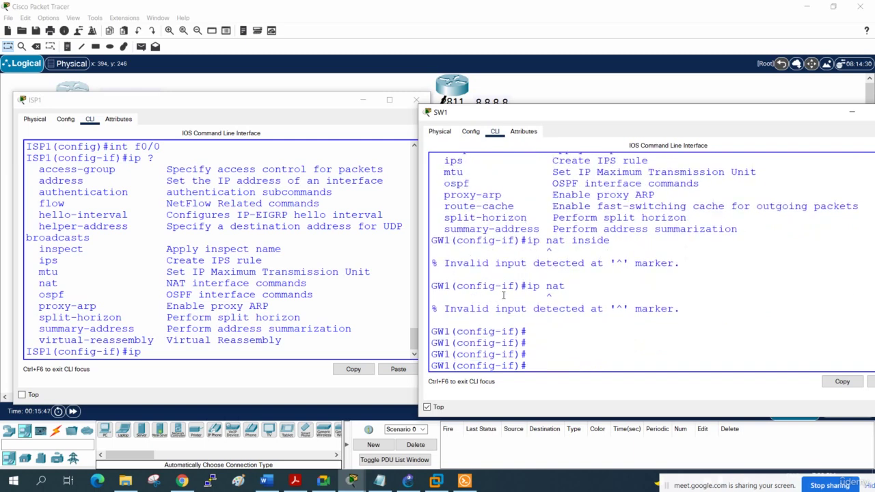
Step: Close ISP1's window, move SW1's window clear of the view edge, and close it
{"action": "left_click", "coordinate": [416, 100]}
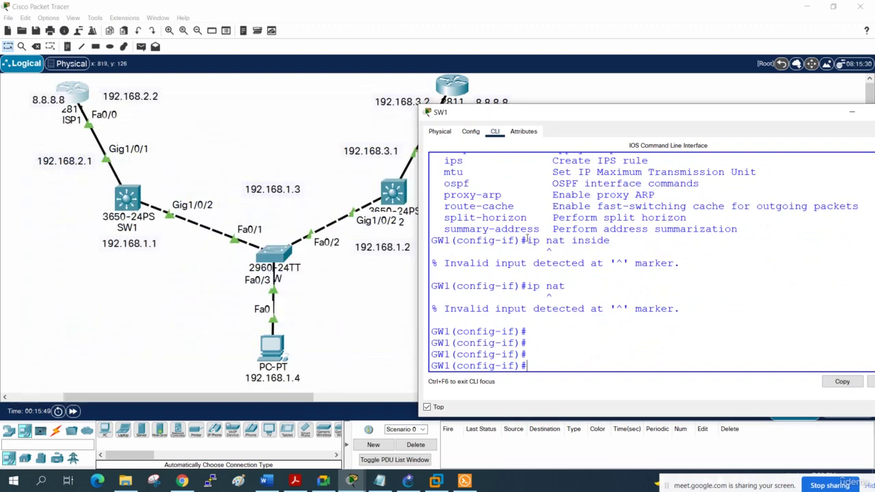
{"action": "left_click_drag", "start_coordinate": [607, 115], "coordinate": [459, 117]}
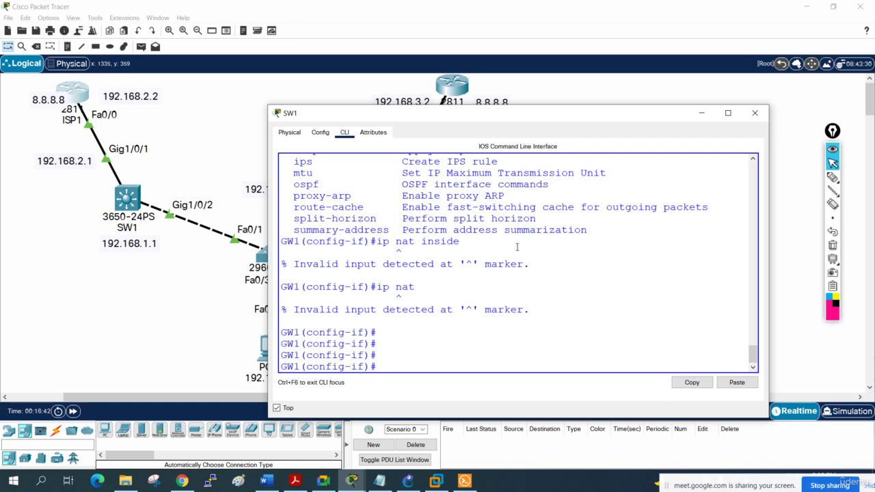
{"action": "left_click", "coordinate": [754, 113]}
Step: Circle the PC's address and ISP1's 192.168.2.2 and 8.8.8.8 in screen ink, link them, and clear the ink
{"action": "left_click", "coordinate": [832, 177]}
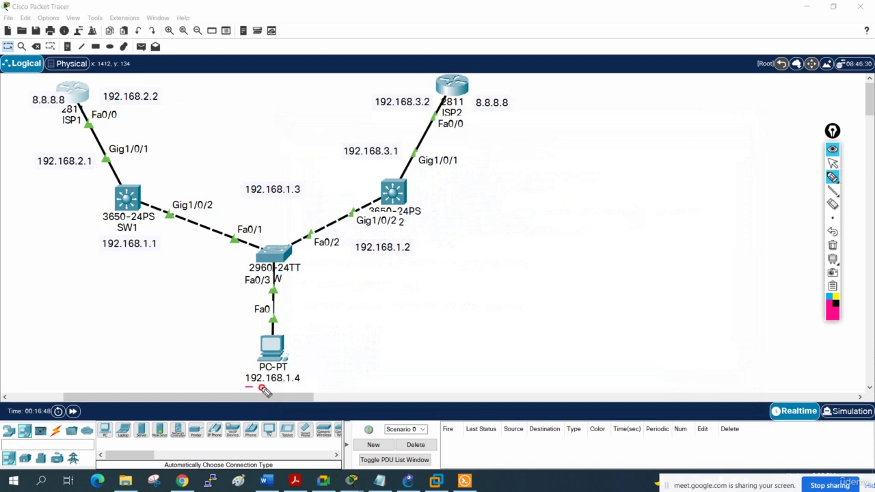
{"action": "mouse_move", "coordinate": [259, 387]}
{"action": "left_mouse_down"}
{"action": "mouse_move", "coordinate": [249, 383]}
{"action": "mouse_move", "coordinate": [283, 361]}
{"action": "mouse_move", "coordinate": [157, 293]}
{"action": "mouse_move", "coordinate": [135, 251]}
{"action": "mouse_move", "coordinate": [137, 116]}
{"action": "mouse_move", "coordinate": [167, 95]}
{"action": "mouse_move", "coordinate": [38, 102]}
{"action": "mouse_move", "coordinate": [67, 92]}
{"action": "left_mouse_up"}
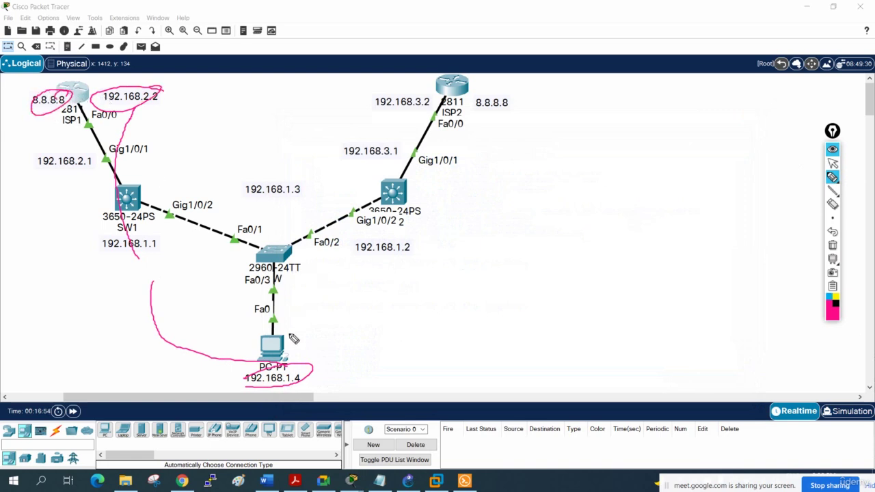
{"action": "mouse_move", "coordinate": [277, 348]}
{"action": "left_mouse_down"}
{"action": "mouse_move", "coordinate": [250, 250]}
{"action": "mouse_move", "coordinate": [137, 208]}
{"action": "mouse_move", "coordinate": [75, 106]}
{"action": "mouse_move", "coordinate": [101, 177]}
{"action": "mouse_move", "coordinate": [230, 235]}
{"action": "mouse_move", "coordinate": [300, 291]}
{"action": "left_mouse_up"}
{"action": "left_click", "coordinate": [832, 244]}
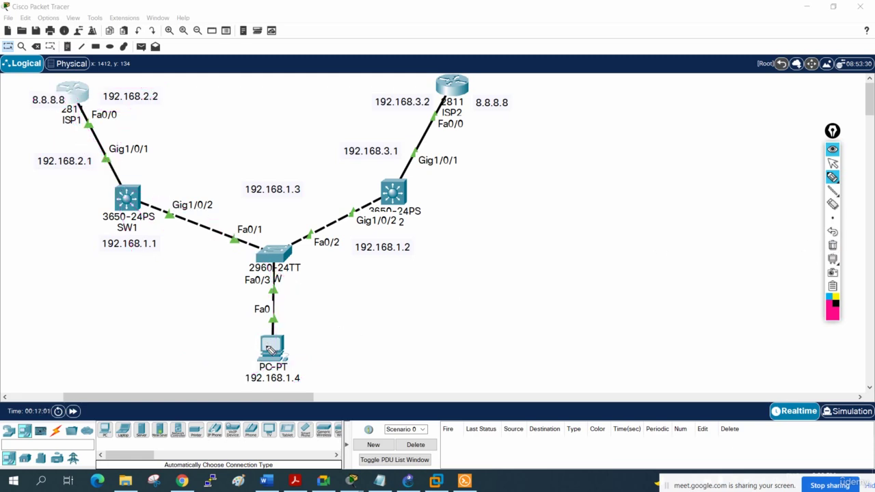
Step: Trace the path between the PC and ISP1 in both directions in ink, circle SW1's 192.168.1.1, and clear the ink
{"action": "mouse_move", "coordinate": [269, 369]}
{"action": "left_mouse_down"}
{"action": "mouse_move", "coordinate": [272, 308]}
{"action": "mouse_move", "coordinate": [252, 257]}
{"action": "mouse_move", "coordinate": [218, 235]}
{"action": "mouse_move", "coordinate": [144, 212]}
{"action": "mouse_move", "coordinate": [114, 186]}
{"action": "mouse_move", "coordinate": [72, 109]}
{"action": "left_mouse_up"}
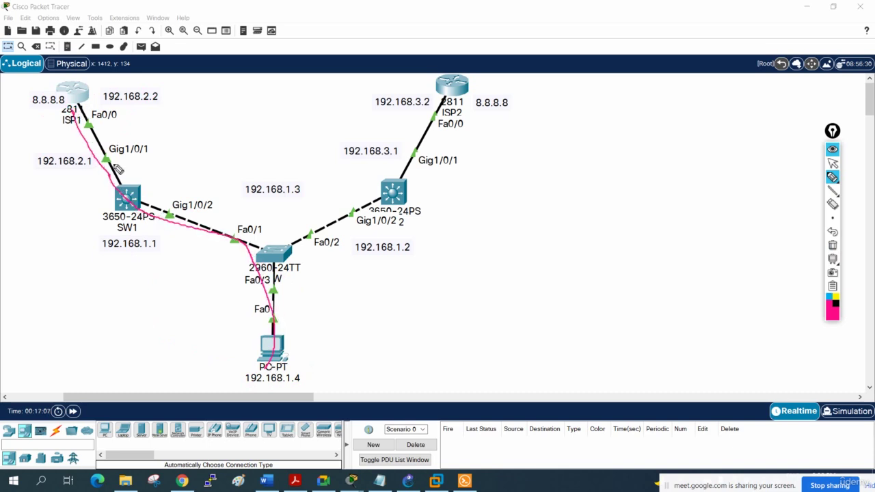
{"action": "mouse_move", "coordinate": [276, 354]}
{"action": "left_mouse_down"}
{"action": "mouse_move", "coordinate": [269, 267]}
{"action": "mouse_move", "coordinate": [195, 234]}
{"action": "mouse_move", "coordinate": [109, 256]}
{"action": "mouse_move", "coordinate": [145, 236]}
{"action": "left_mouse_up"}
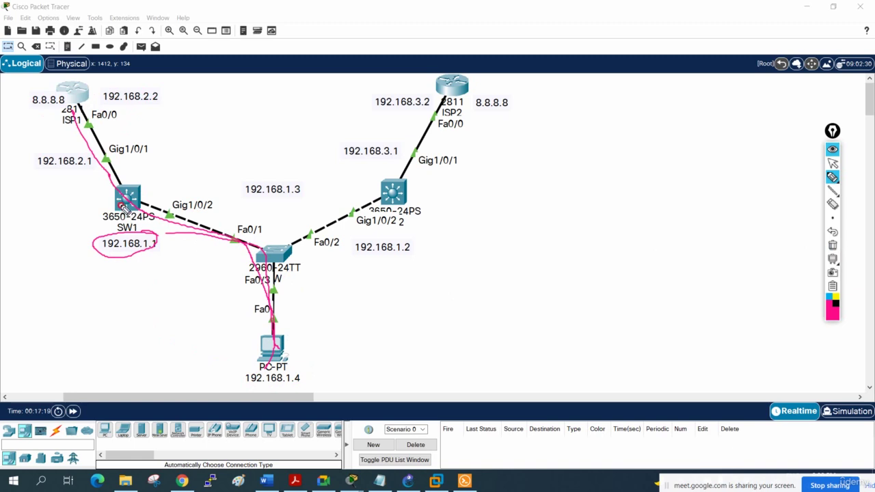
{"action": "left_click_drag", "start_coordinate": [107, 179], "coordinate": [76, 108]}
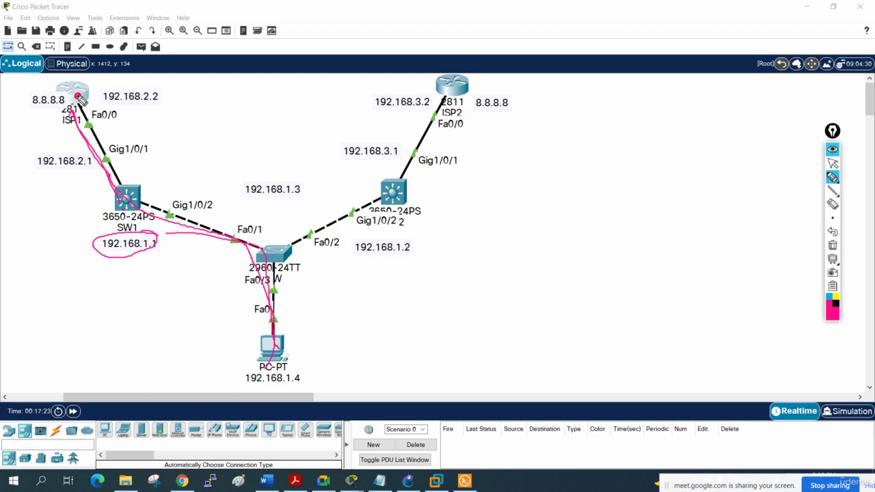
{"action": "left_click", "coordinate": [78, 96]}
{"action": "mouse_move", "coordinate": [79, 96]}
{"action": "left_mouse_down"}
{"action": "mouse_move", "coordinate": [145, 197]}
{"action": "mouse_move", "coordinate": [217, 230]}
{"action": "mouse_move", "coordinate": [272, 276]}
{"action": "mouse_move", "coordinate": [280, 331]}
{"action": "left_mouse_up"}
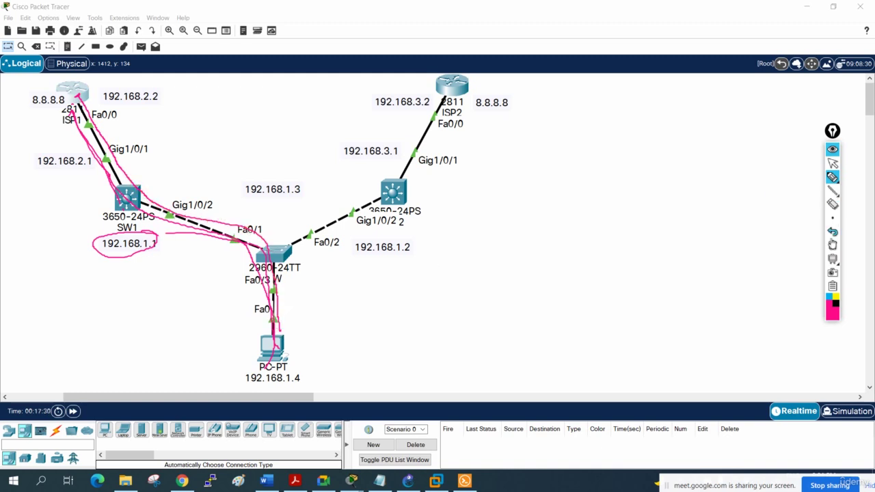
{"action": "left_click", "coordinate": [831, 245]}
{"action": "left_click", "coordinate": [833, 163]}
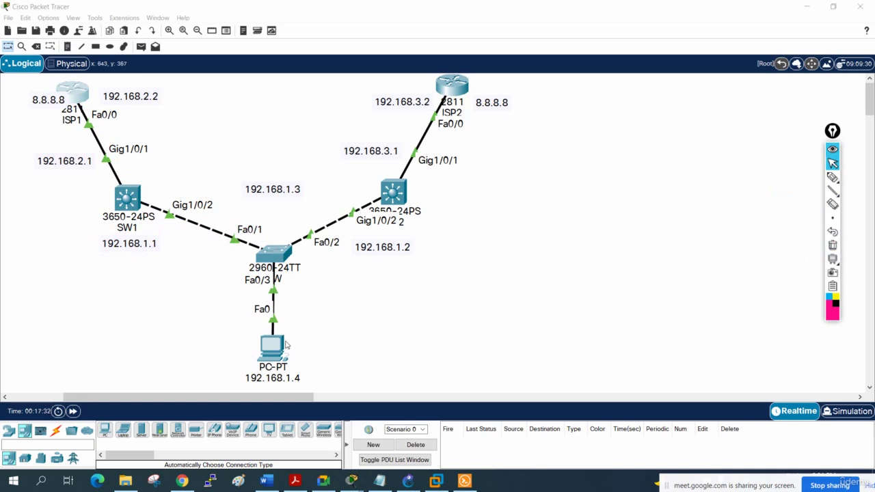
Step: Start a continuous ping to 8.8.8.8 from the PC's command prompt with "ping -t 8.8.8.8"
{"action": "left_click", "coordinate": [273, 348]}
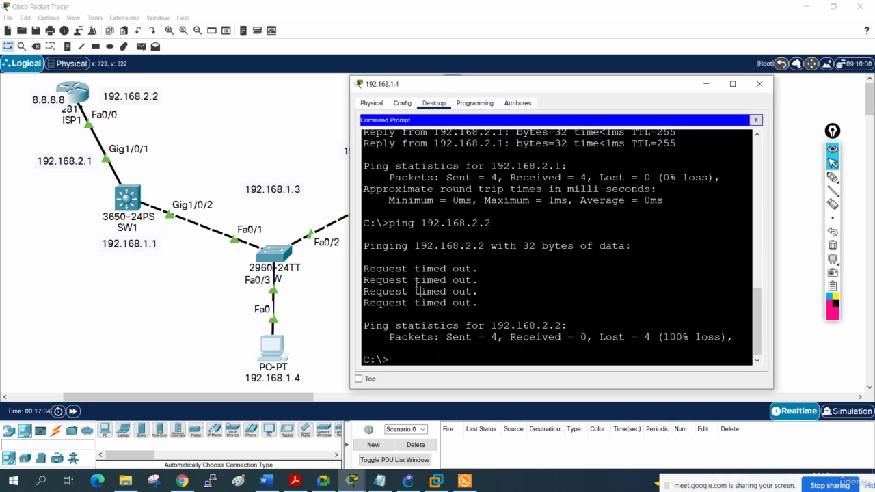
{"action": "key", "text": "Up"}
{"action": "key", "text": "BackSpace"}
{"action": "key", "text": "BackSpace"}
{"action": "key", "text": "BackSpace"}
{"action": "key", "text": "BackSpace"}
{"action": "key", "text": "BackSpace"}
{"action": "key", "text": "BackSpace"}
{"action": "key", "text": "BackSpace"}
{"action": "key", "text": "BackSpace"}
{"action": "key", "text": "BackSpace"}
{"action": "key", "text": "BackSpace"}
{"action": "key", "text": "BackSpace"}
{"action": "type", "text": "8.8.8.8"}
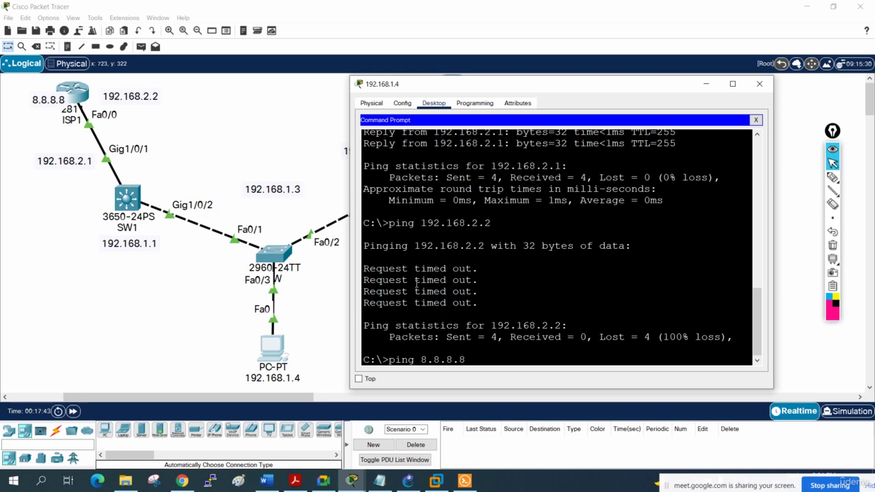
{"action": "key", "text": "Left"}
{"action": "key", "text": "Left"}
{"action": "key", "text": "Left"}
{"action": "key", "text": "Left"}
{"action": "key", "text": "Left"}
{"action": "key", "text": "Left"}
{"action": "key", "text": "Left"}
{"action": "type", "text": "-t"}
{"action": "key", "text": "Return"}
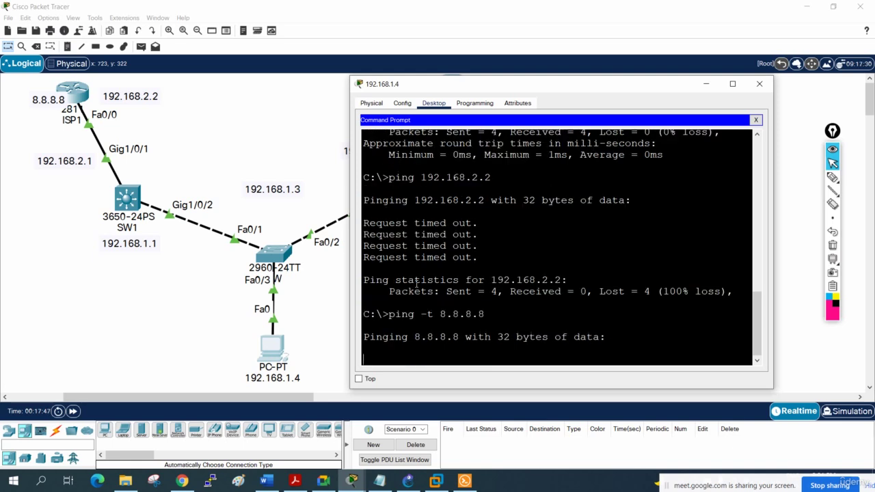
Step: Trace the ping's path from the PC through the access switch and SW1 to ISP1 in screen ink
{"action": "left_click", "coordinate": [832, 177]}
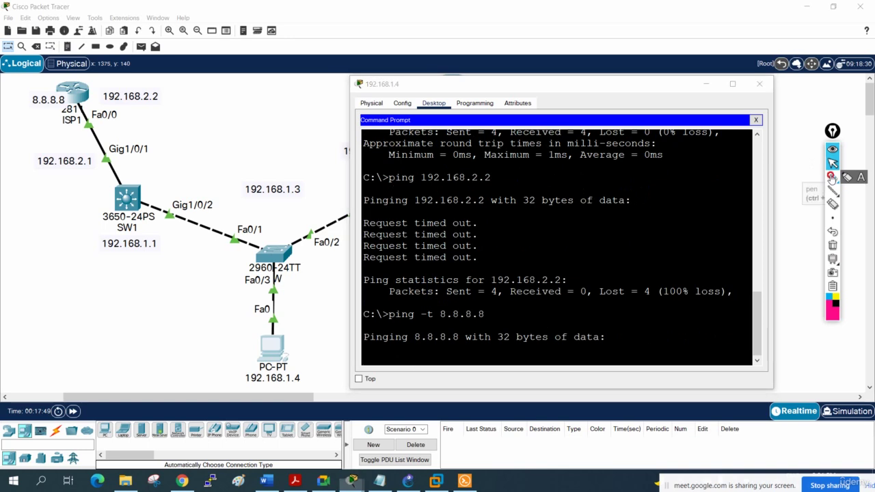
{"action": "mouse_move", "coordinate": [274, 362]}
{"action": "left_mouse_down"}
{"action": "mouse_move", "coordinate": [286, 289]}
{"action": "mouse_move", "coordinate": [140, 193]}
{"action": "mouse_move", "coordinate": [161, 203]}
{"action": "mouse_move", "coordinate": [79, 138]}
{"action": "mouse_move", "coordinate": [76, 100]}
{"action": "left_mouse_up"}
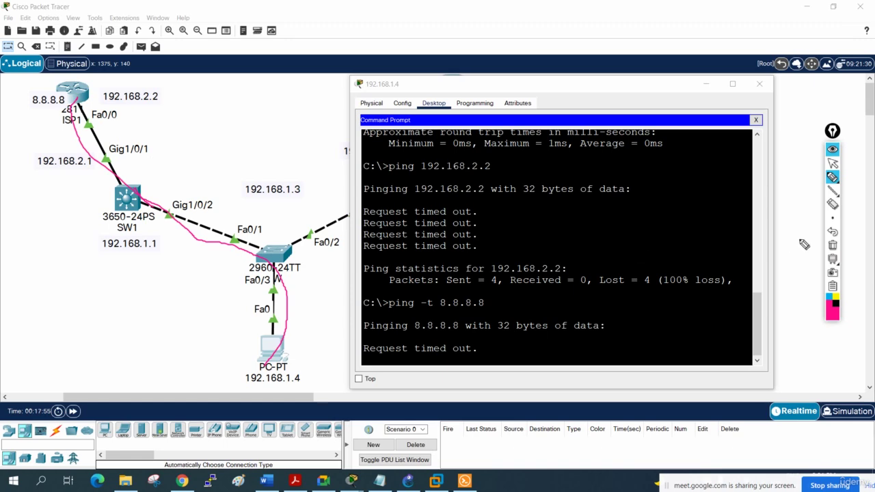
Step: Clear the drawn path from the topology and return the ISP1 router's CLI to privileged EXEC mode
{"action": "left_click", "coordinate": [832, 245]}
{"action": "left_click", "coordinate": [832, 163]}
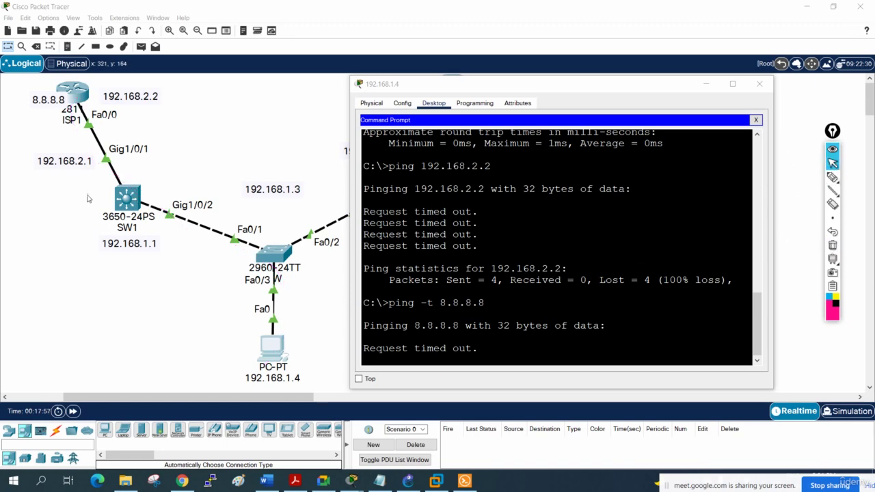
{"action": "left_click", "coordinate": [74, 94]}
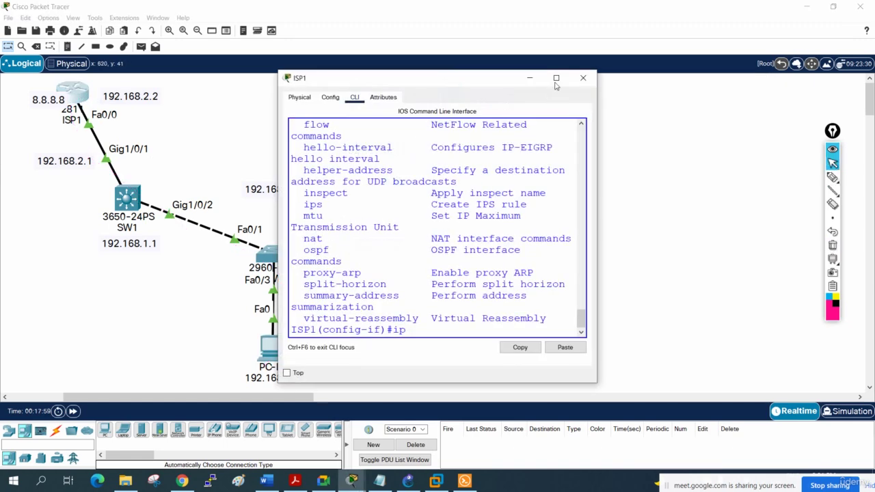
{"action": "left_click", "coordinate": [555, 79]}
{"action": "left_click", "coordinate": [448, 208]}
{"action": "key", "text": "ctrl+z"}
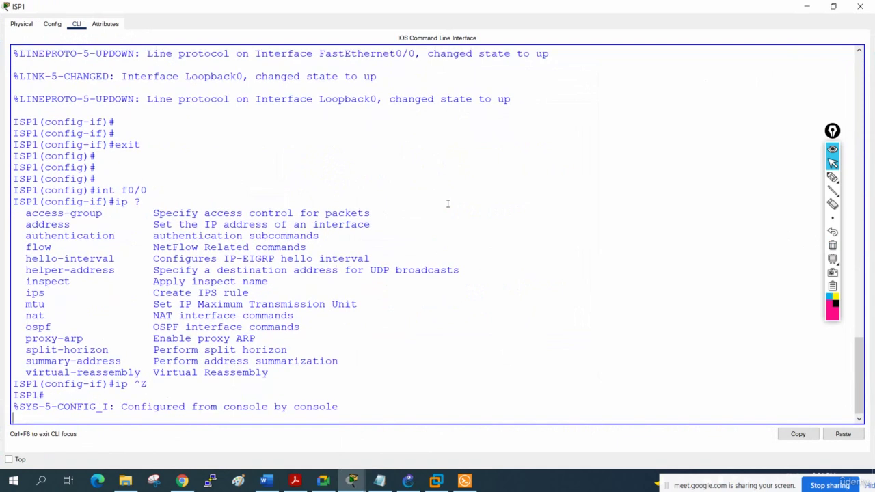
{"action": "key", "text": "Return"}
{"action": "key", "text": "Return"}
{"action": "key", "text": "Return"}
Step: Enable ICMP packet debugging on ISP1 with the debug ip icmp command
{"action": "type", "text": "ip"}
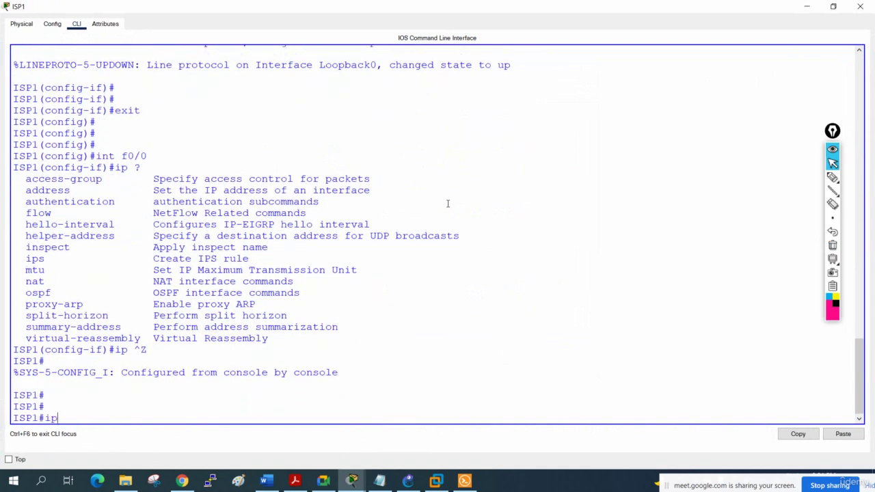
{"action": "key", "text": "BackSpace"}
{"action": "key", "text": "BackSpace"}
{"action": "type", "text": "deb"}
{"action": "key", "text": "Tab"}
{"action": "type", "text": "i"}
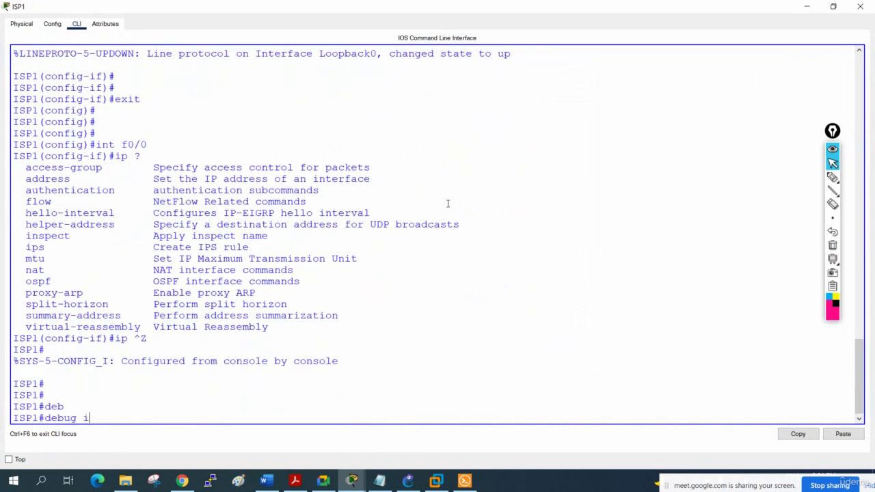
{"action": "type", "text": "p"}
{"action": "key", "text": "BackSpace"}
{"action": "key", "text": "BackSpace"}
{"action": "type", "text": "i"}
{"action": "key", "text": "Tab"}
{"action": "type", "text": "cm"}
{"action": "key", "text": "Tab"}
{"action": "key", "text": "Return"}
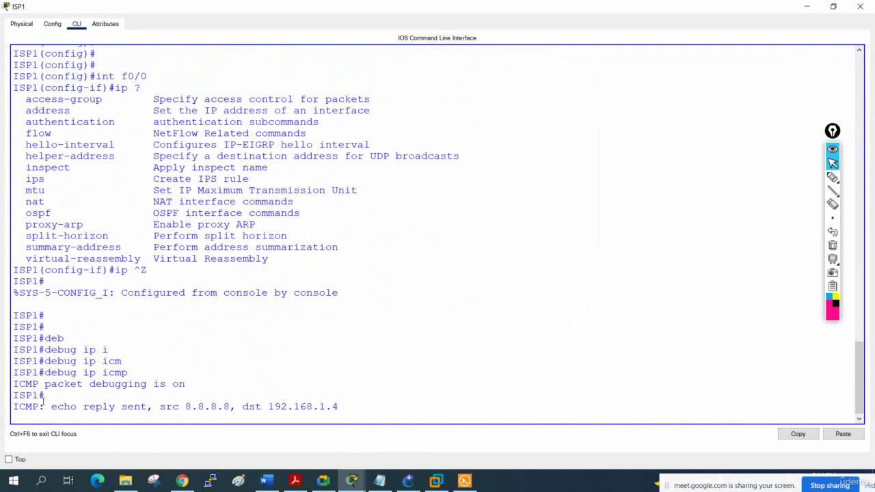
Step: Examine the source and destination addresses of the ICMP echo replies in ISP1's debug output
{"action": "left_click_drag", "start_coordinate": [49, 407], "coordinate": [102, 407]}
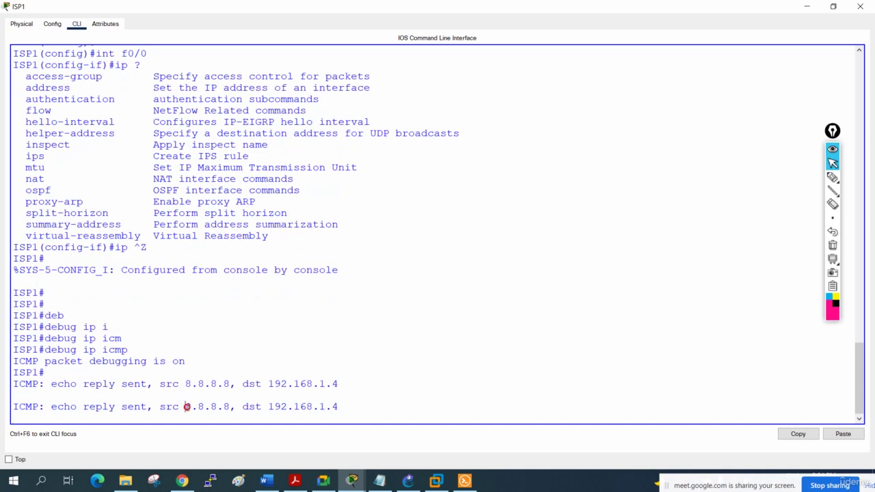
{"action": "left_click_drag", "start_coordinate": [185, 407], "coordinate": [228, 404]}
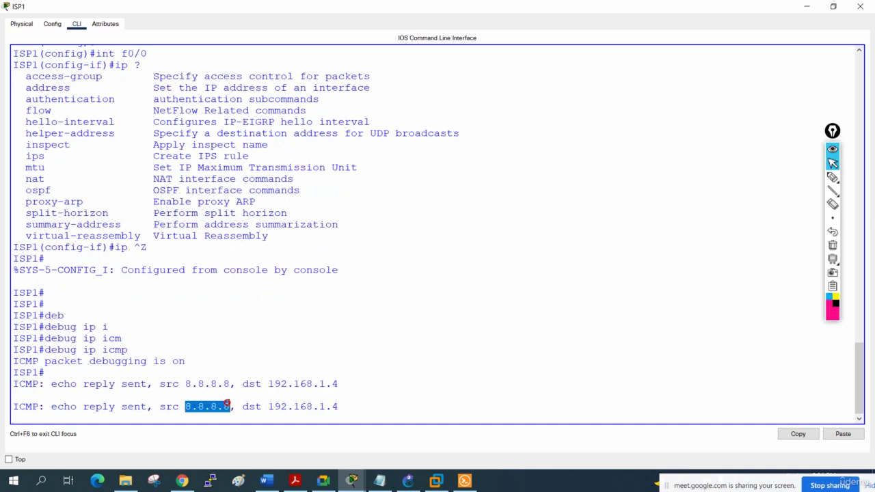
{"action": "left_click_drag", "start_coordinate": [267, 407], "coordinate": [339, 408]}
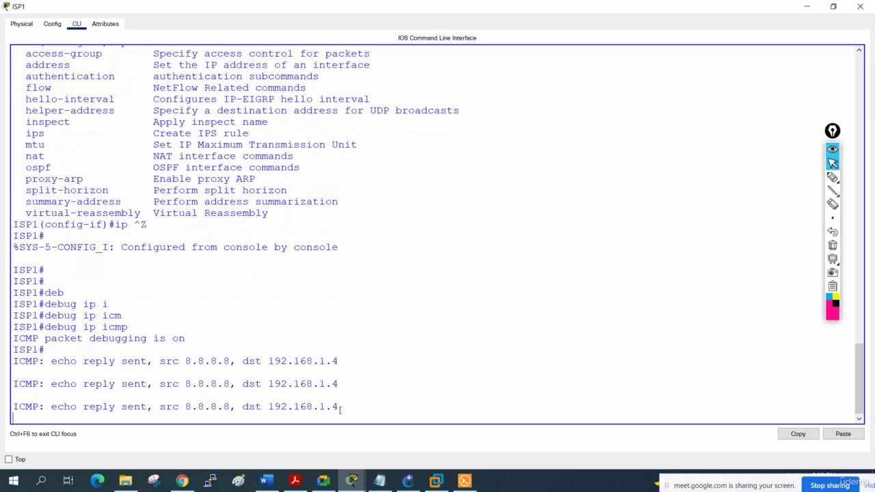
{"action": "double_click", "coordinate": [374, 6]}
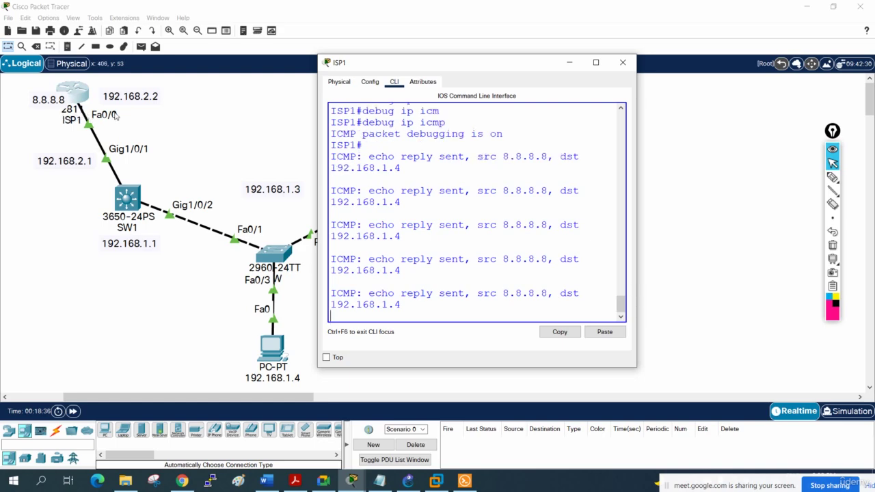
Step: Display ISP1's IP routing table with the sh ip route command
{"action": "left_click", "coordinate": [595, 63]}
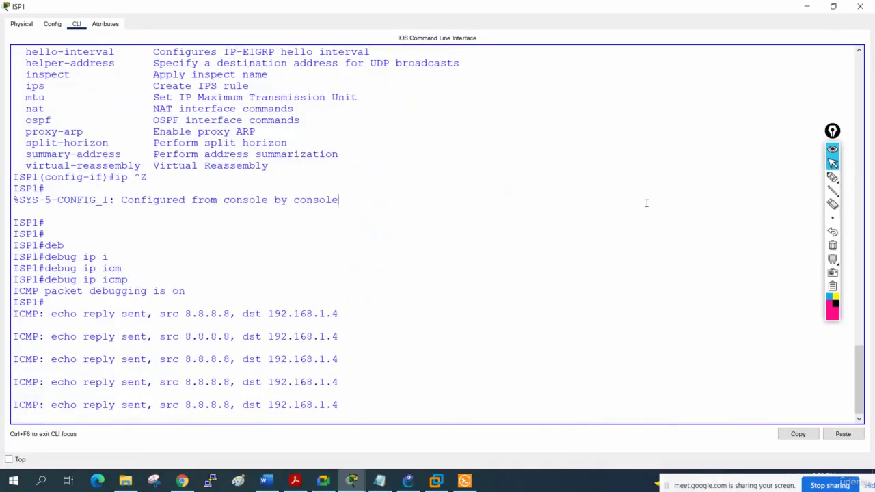
{"action": "key", "text": "Return"}
{"action": "key", "text": "Return"}
{"action": "key", "text": "Return"}
{"action": "type", "text": "sh"}
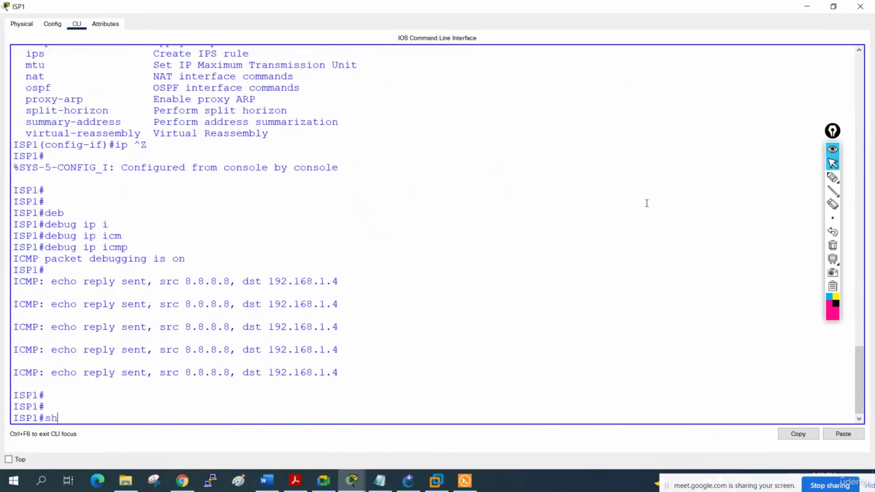
{"action": "type", "text": " ip rou"}
{"action": "key", "text": "Tab"}
{"action": "key", "text": "Return"}
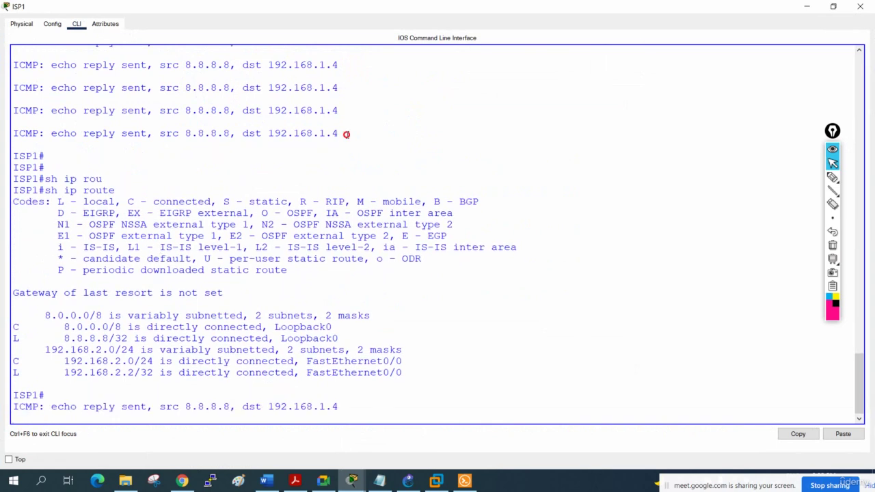
Step: Compare the echo replies' addresses with the networks in ISP1's routing table, and close the router window
{"action": "left_click_drag", "start_coordinate": [345, 134], "coordinate": [269, 136]}
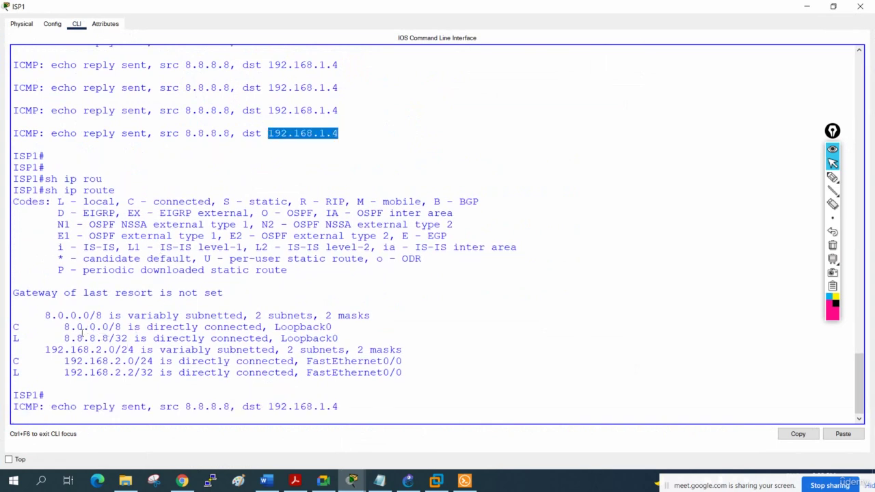
{"action": "left_click_drag", "start_coordinate": [45, 349], "coordinate": [276, 378]}
{"action": "left_click_drag", "start_coordinate": [421, 347], "coordinate": [15, 291]}
{"action": "left_click", "coordinate": [427, 376]}
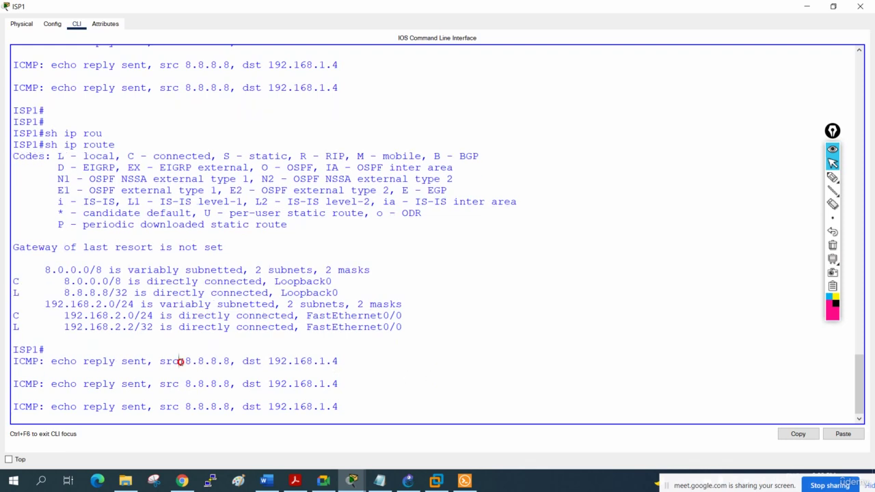
{"action": "left_click_drag", "start_coordinate": [179, 361], "coordinate": [226, 363]}
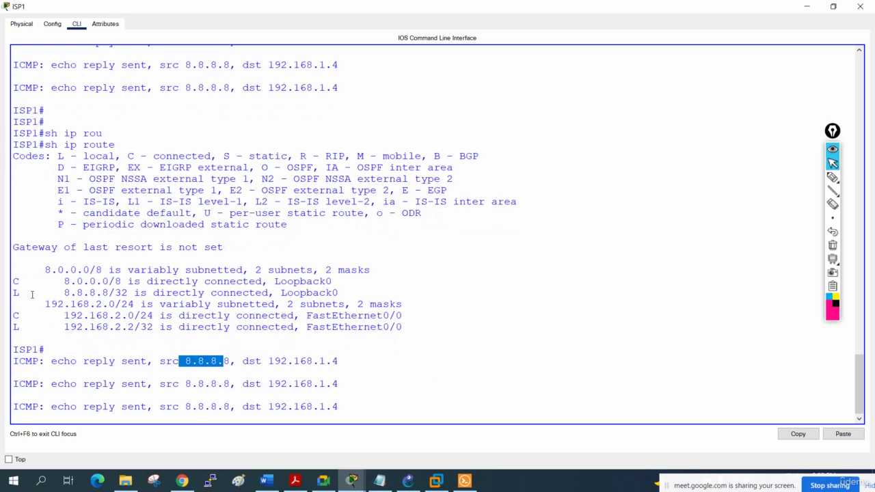
{"action": "left_click_drag", "start_coordinate": [26, 261], "coordinate": [306, 350]}
{"action": "left_click", "coordinate": [422, 313]}
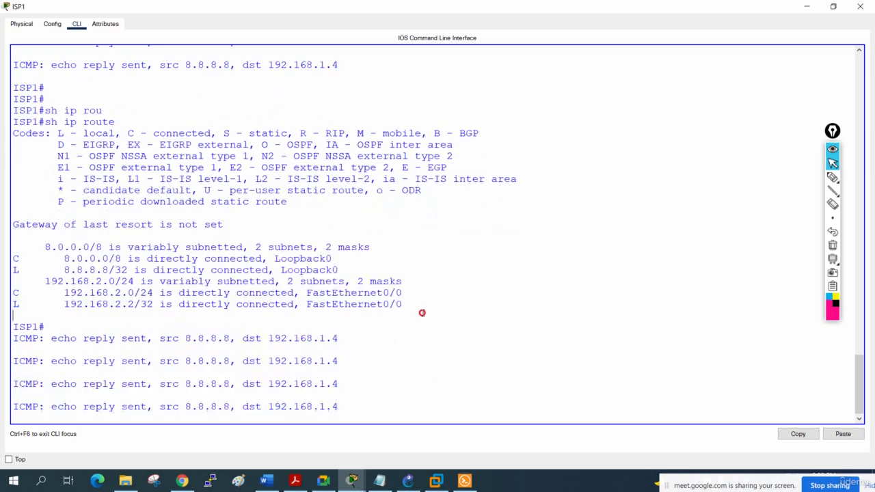
{"action": "left_click_drag", "start_coordinate": [422, 313], "coordinate": [59, 238]}
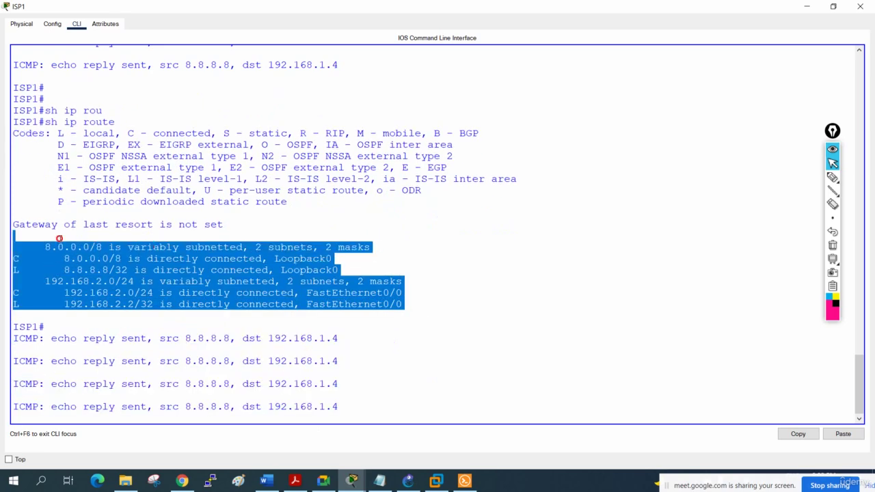
{"action": "left_click", "coordinate": [860, 6]}
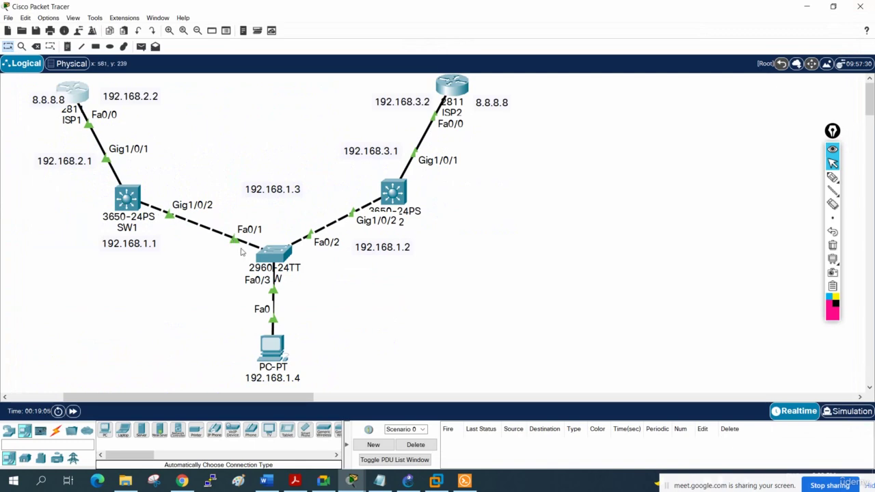
Step: Cross out the ISP1 and ISP2 routers with the annotation pen, and clear the marks
{"action": "mouse_move", "coordinate": [142, 211]}
{"action": "left_click", "coordinate": [834, 180]}
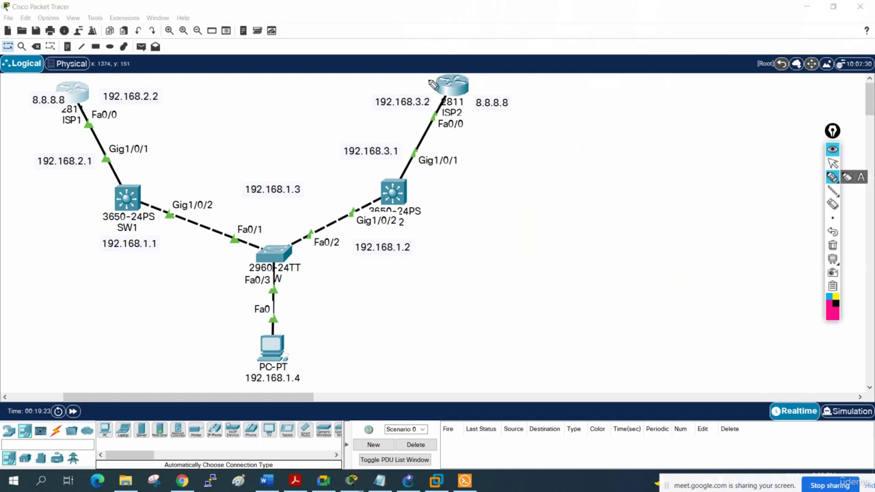
{"action": "mouse_move", "coordinate": [427, 77]}
{"action": "left_mouse_down"}
{"action": "mouse_move", "coordinate": [481, 95]}
{"action": "mouse_move", "coordinate": [437, 97]}
{"action": "left_mouse_up"}
{"action": "left_click_drag", "start_coordinate": [41, 91], "coordinate": [108, 89]}
{"action": "left_click_drag", "start_coordinate": [87, 74], "coordinate": [76, 104]}
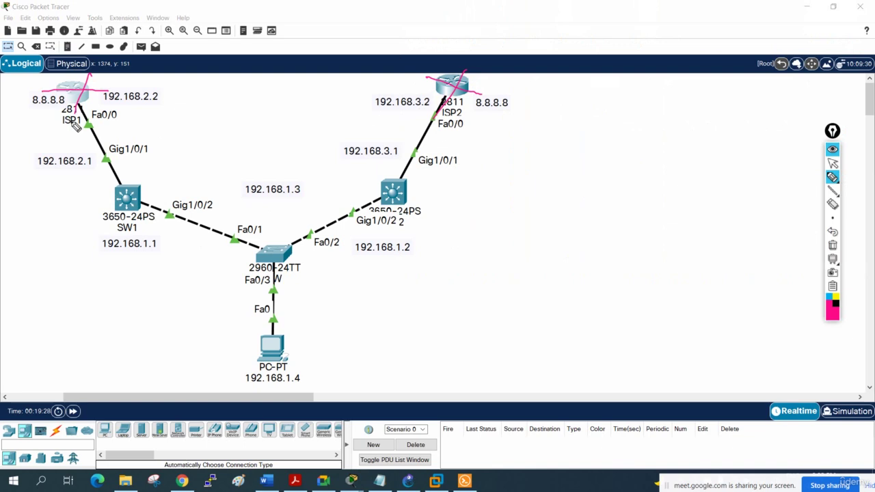
{"action": "left_click", "coordinate": [832, 244]}
{"action": "left_click", "coordinate": [832, 162]}
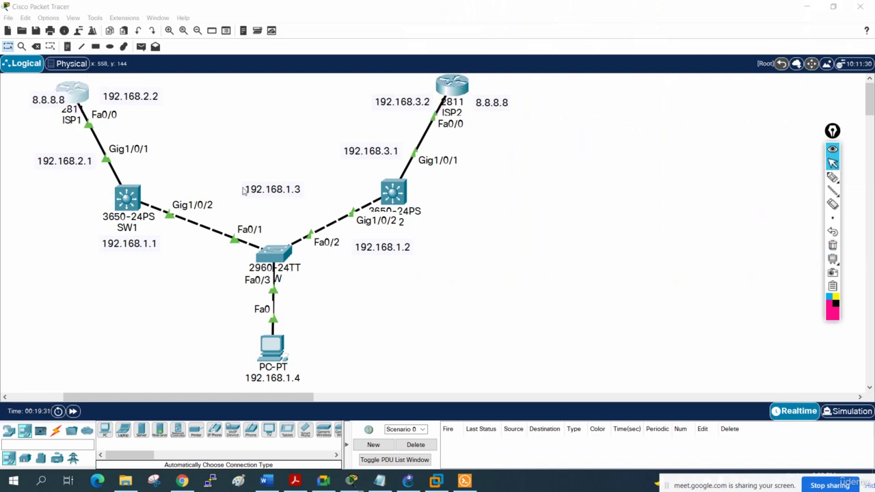
Step: Reopen the ISP1 CLI and turn off all debugging with the u all command
{"action": "left_click", "coordinate": [71, 97]}
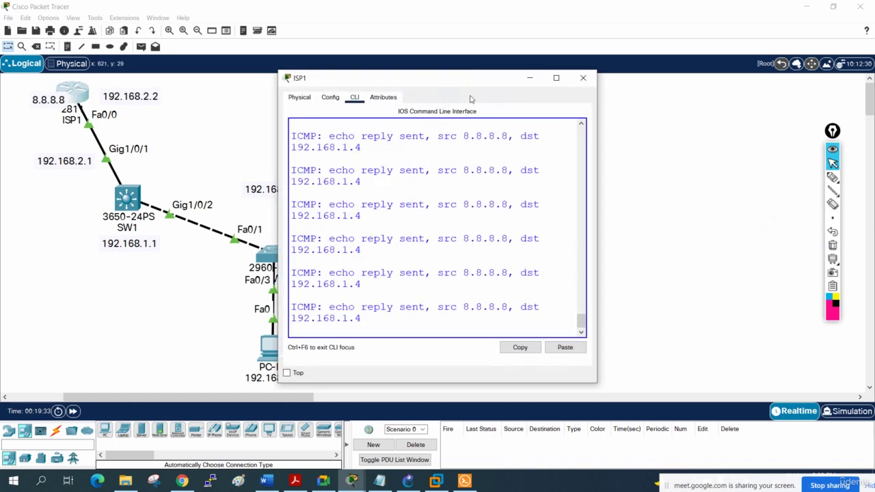
{"action": "left_click", "coordinate": [556, 81]}
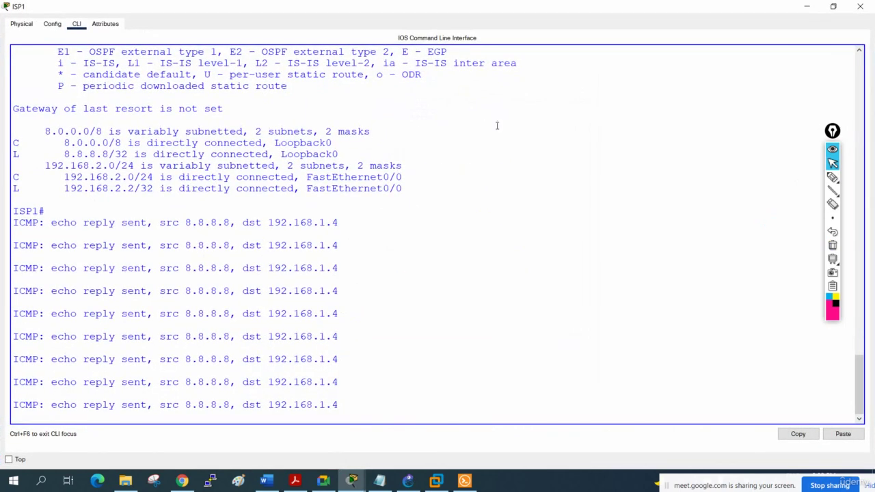
{"action": "key", "text": "Return"}
{"action": "key", "text": "Return"}
{"action": "key", "text": "Return"}
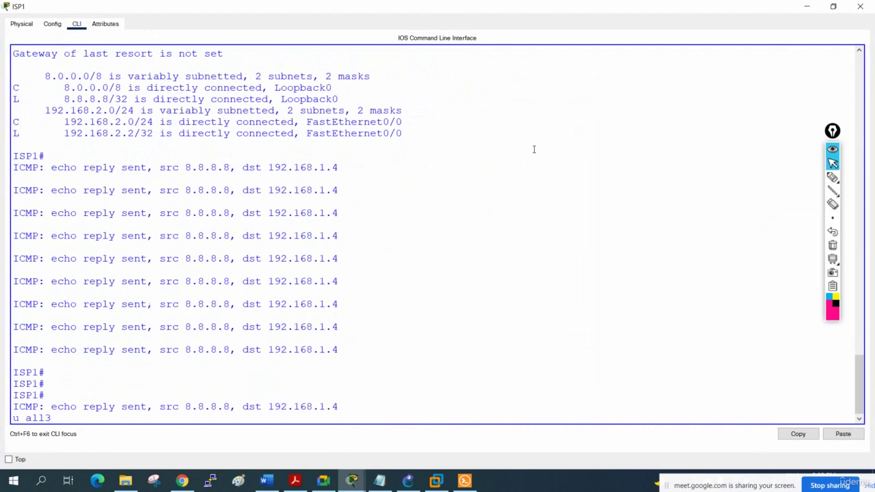
{"action": "type", "text": "u all"}
{"action": "key", "text": "Return"}
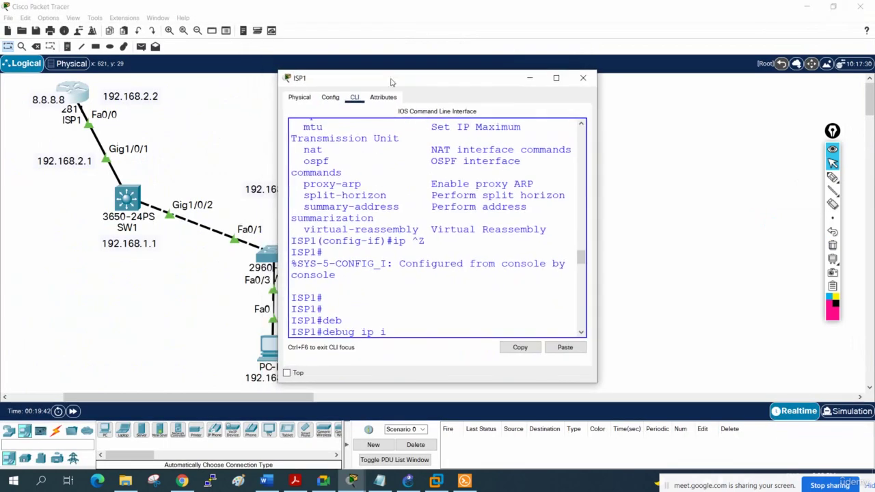
Step: Add a static route on ISP1 to network 192.168.1.0 with mask 255.255.255.0 and next hop 192.168.2.1
{"action": "left_click_drag", "start_coordinate": [278, 140], "coordinate": [192, 141]}
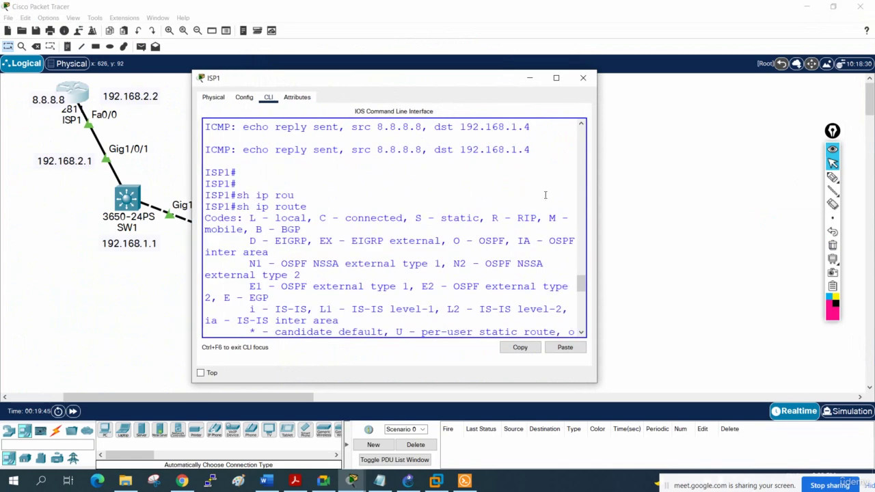
{"action": "left_click_drag", "start_coordinate": [599, 187], "coordinate": [842, 191]}
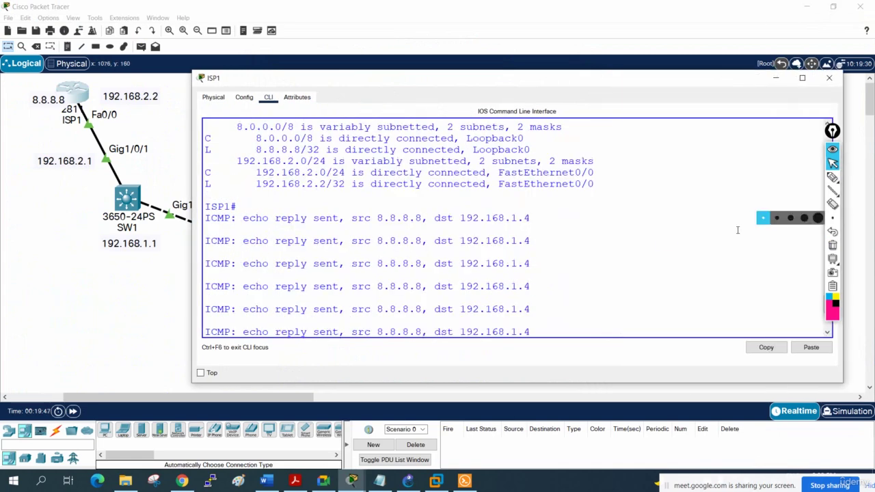
{"action": "key", "text": "Return"}
{"action": "key", "text": "Return"}
{"action": "key", "text": "Return"}
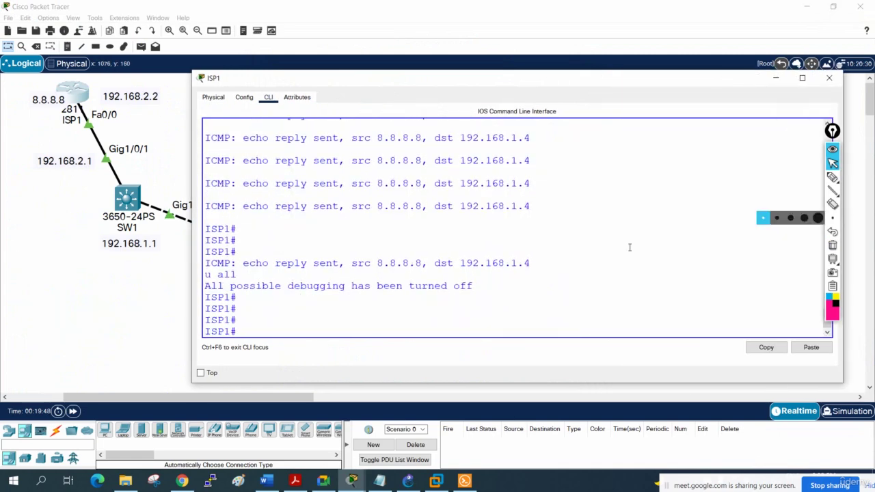
{"action": "type", "text": "config t"}
{"action": "key", "text": "Return"}
{"action": "type", "text": "ig)#i"}
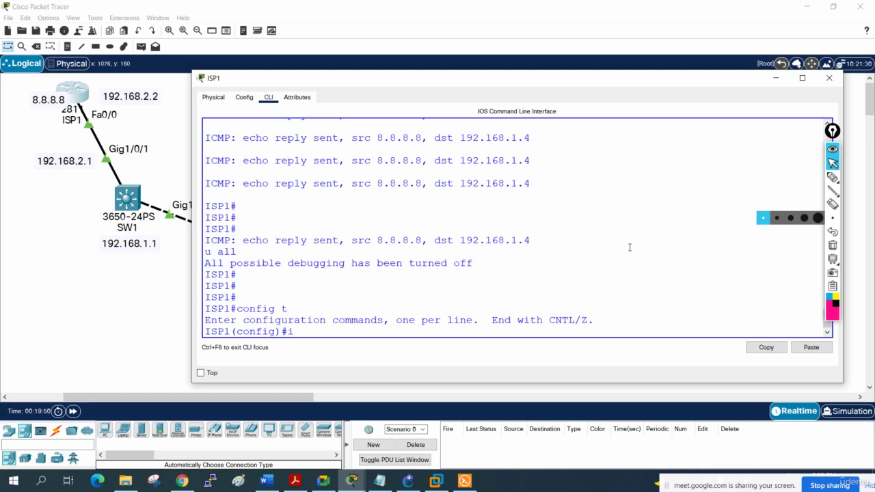
{"action": "type", "text": "p route"}
{"action": "left_click_drag", "start_coordinate": [482, 78], "coordinate": [583, 77]}
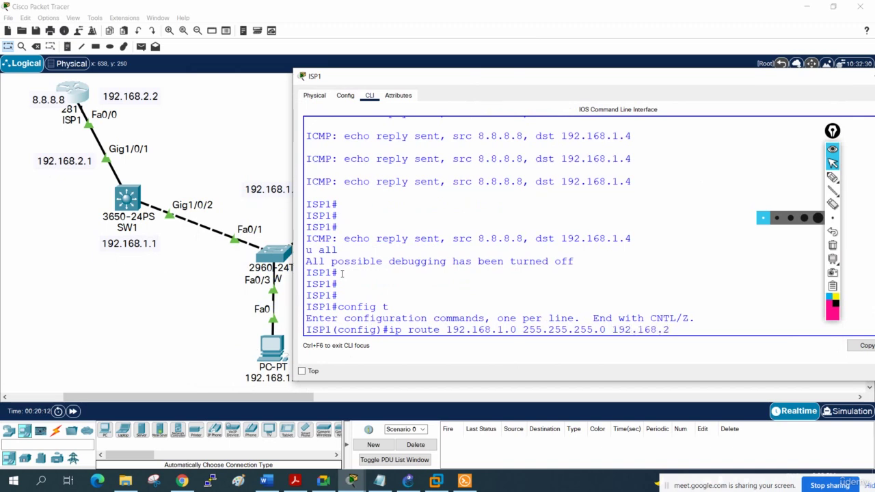
{"action": "key", "text": "Return"}
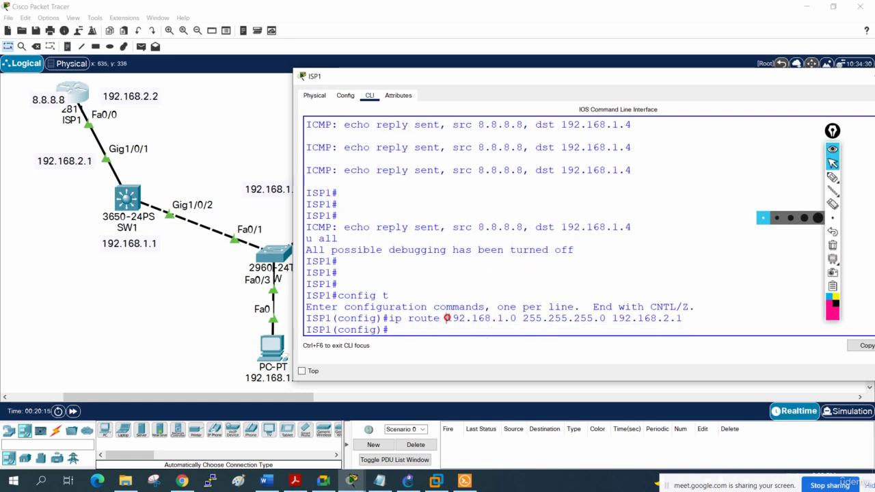
Step: Copy the ip route 192.168.1.0 255.255.255.0 192.168.2.1 command from the ISP1 CLI
{"action": "left_click_drag", "start_coordinate": [447, 318], "coordinate": [513, 319]}
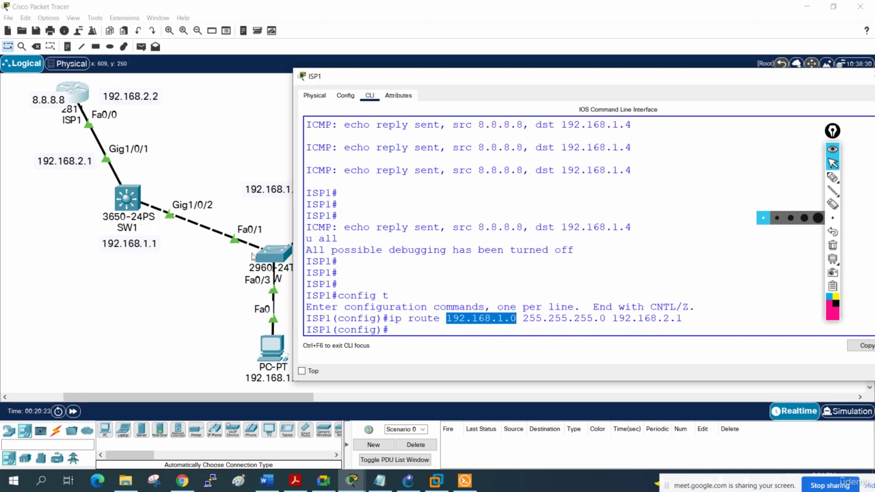
{"action": "left_click_drag", "start_coordinate": [684, 321], "coordinate": [391, 315]}
{"action": "right_click", "coordinate": [391, 315]}
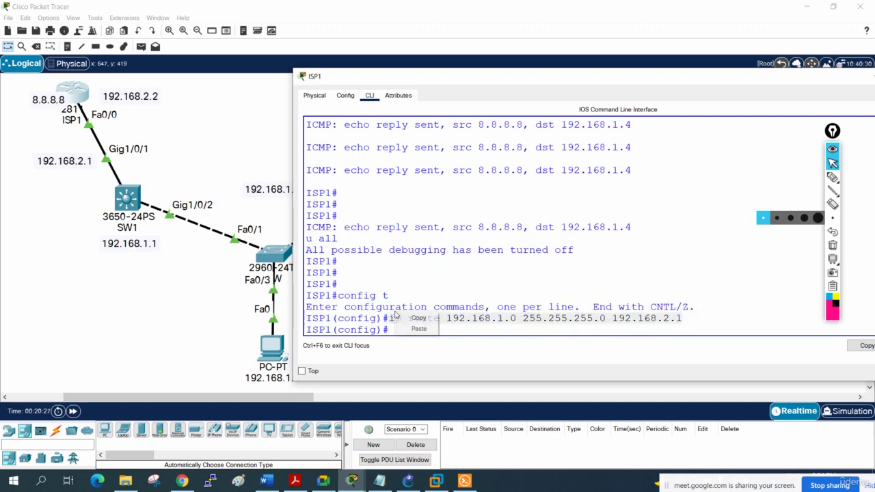
{"action": "left_click", "coordinate": [414, 316]}
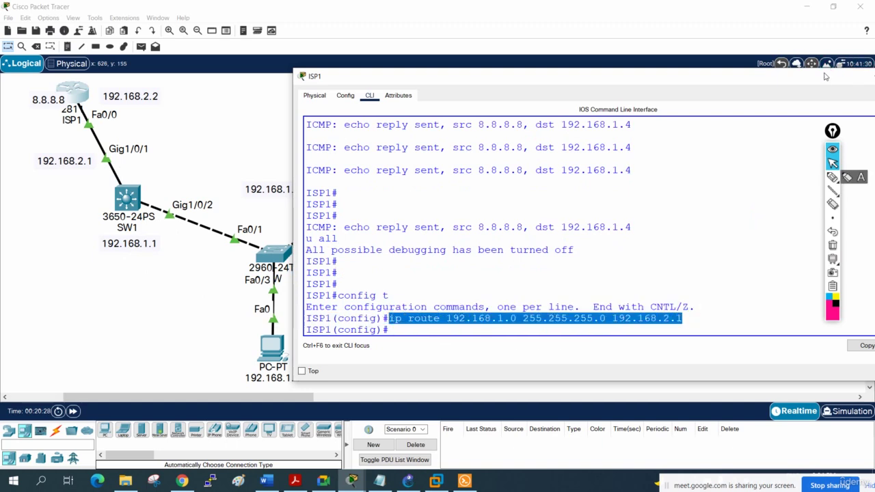
Step: Leave configuration mode on ISP1, list the routing table with sh ip route, highlight the 192.168.1.0/24 entry, and close the router window
{"action": "left_click_drag", "start_coordinate": [824, 78], "coordinate": [609, 75]}
{"action": "left_click", "coordinate": [638, 167]}
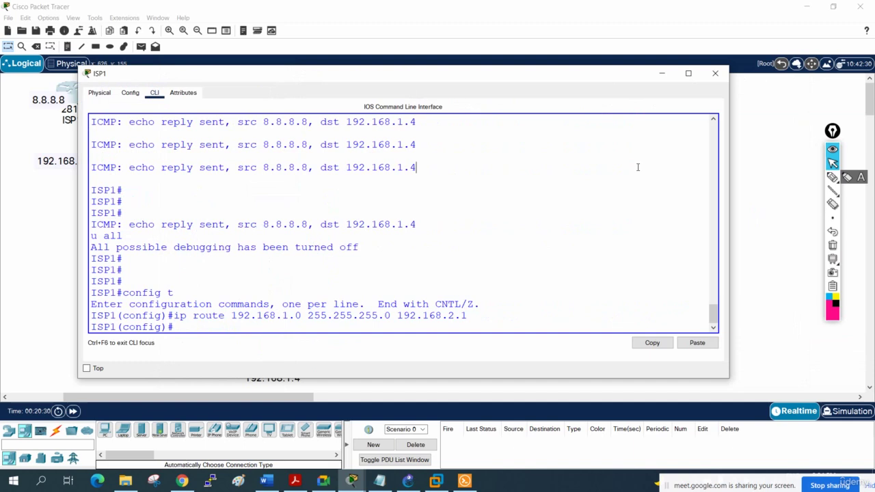
{"action": "key", "text": "ctrl+z"}
{"action": "key", "text": "Return"}
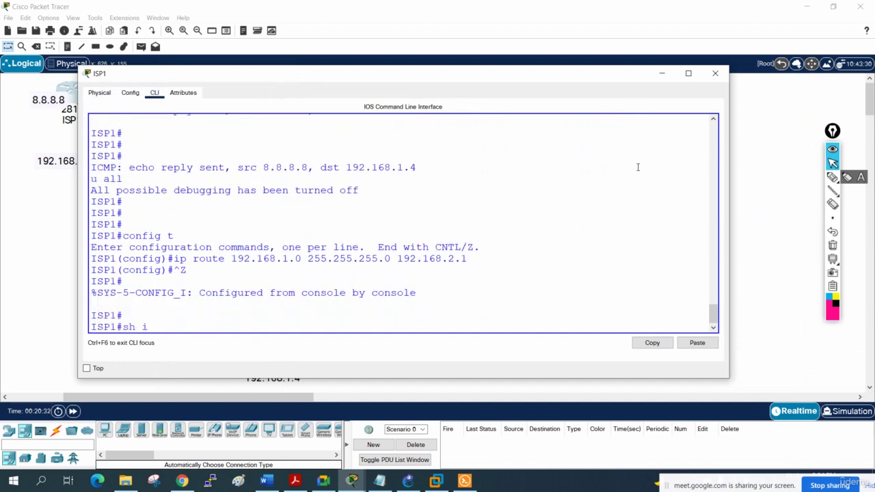
{"action": "type", "text": "sh ip route"}
{"action": "key", "text": "Return"}
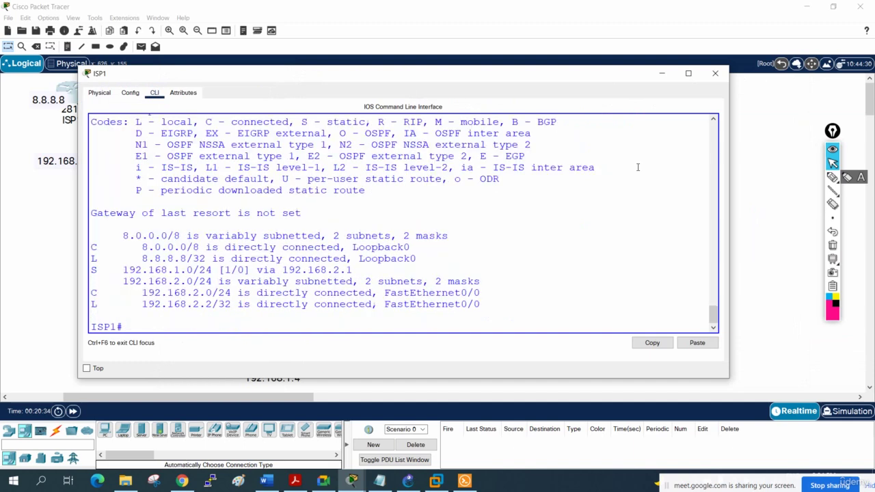
{"action": "left_click_drag", "start_coordinate": [125, 271], "coordinate": [211, 271]}
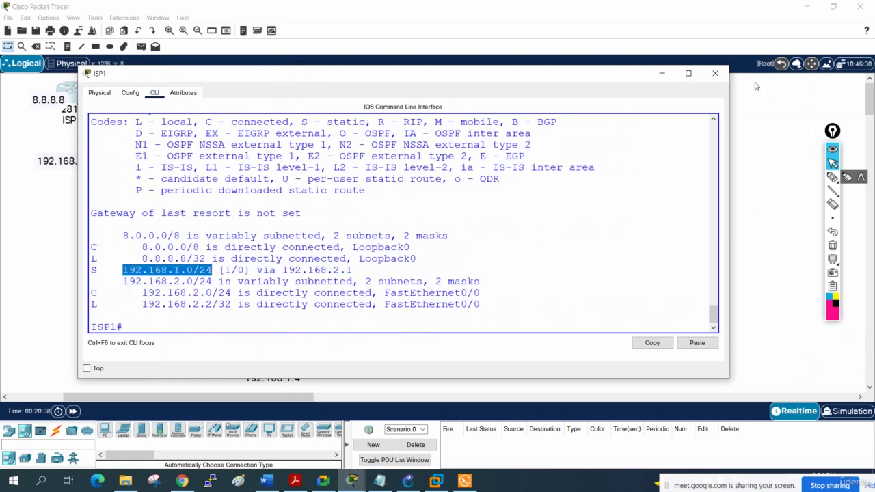
{"action": "left_click", "coordinate": [715, 73]}
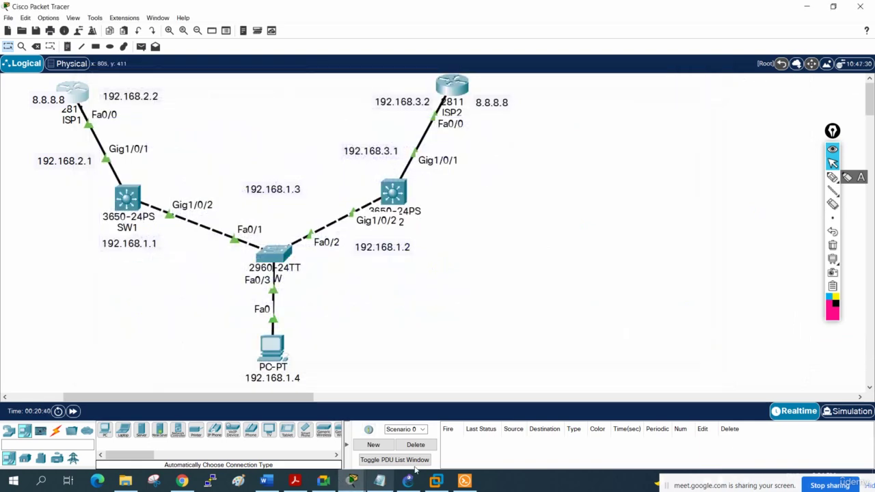
Step: Paste the copied ip route 192.168.1.0 255.255.255.0 192.168.2.1 command at the end of the ISP 1 section in the Notepad notes
{"action": "left_click", "coordinate": [378, 481]}
{"action": "left_click", "coordinate": [646, 281]}
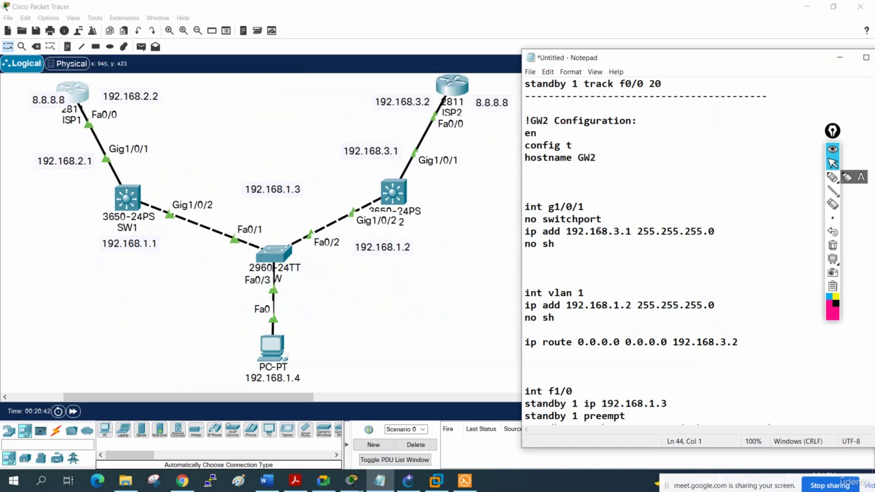
{"action": "scroll", "coordinate": [600, 231], "scroll_direction": "down", "scroll_amount": 13}
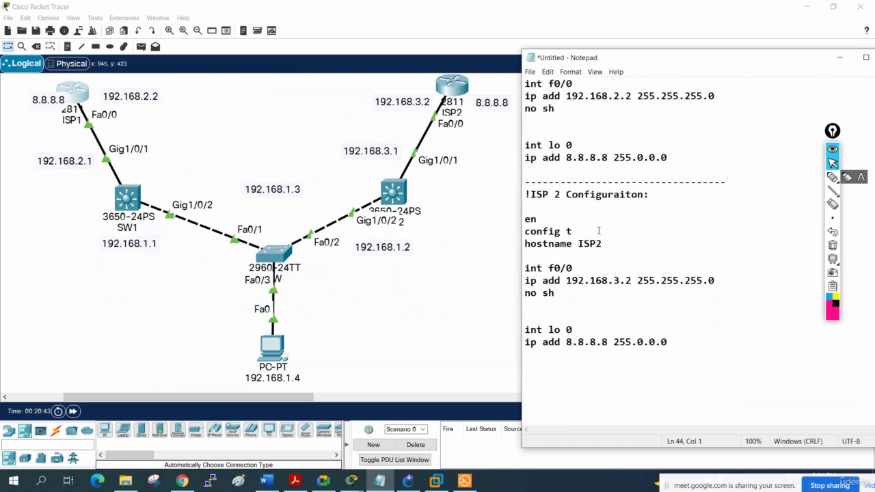
{"action": "scroll", "coordinate": [589, 237], "scroll_direction": "up", "scroll_amount": 4}
{"action": "left_click", "coordinate": [538, 317]}
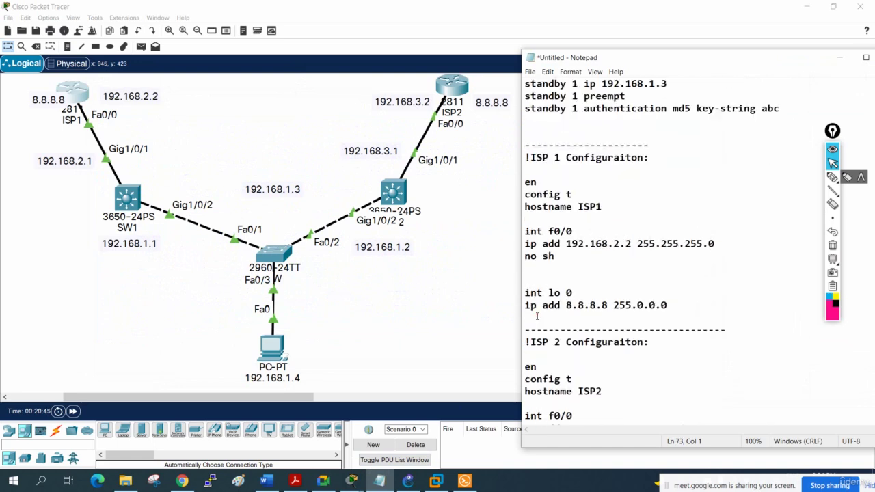
{"action": "key", "text": "Return"}
{"action": "key", "text": "ctrl+v"}
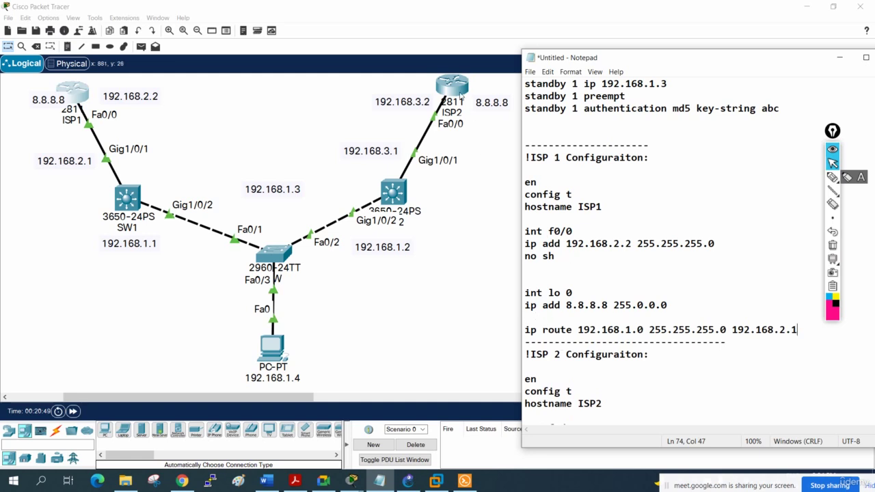
Step: Paste the same route at the end of the ISP 2 section and change its next hop to 192.168.3.1
{"action": "scroll", "coordinate": [697, 335], "scroll_direction": "down", "scroll_amount": 4}
{"action": "left_click", "coordinate": [538, 358]}
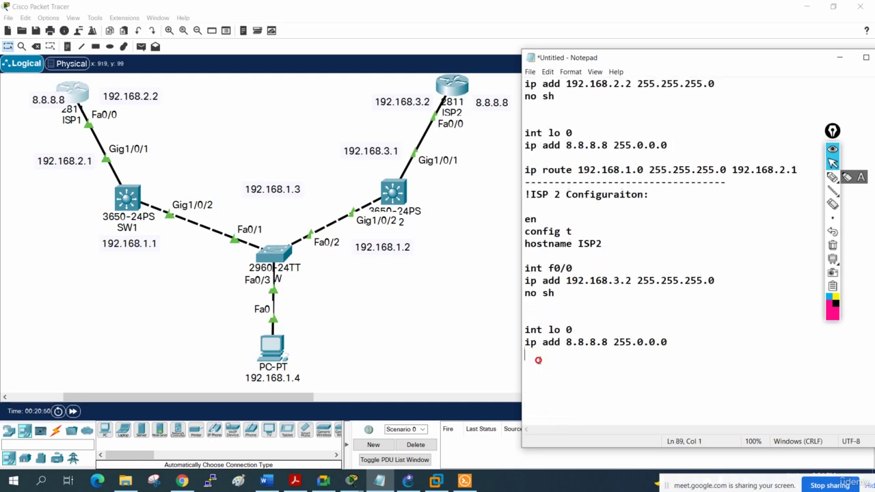
{"action": "key", "text": "ctrl+v"}
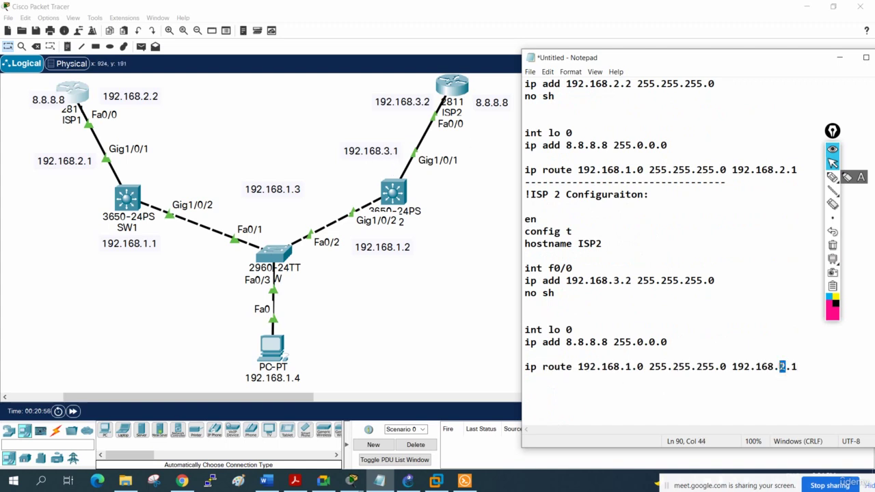
{"action": "type", "text": "3"}
{"action": "key", "text": "Down"}
{"action": "left_click", "coordinate": [77, 99]}
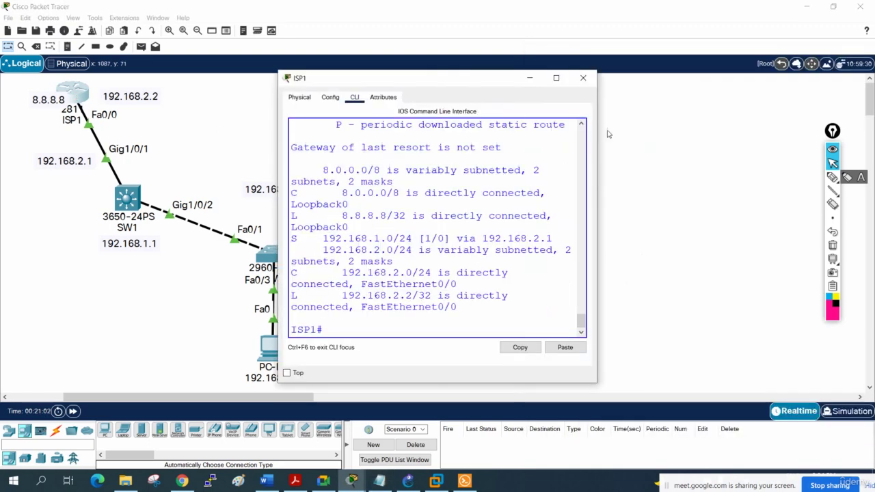
{"action": "left_click", "coordinate": [582, 77]}
Step: Copy the ip route 192.168.1.0 255.255.255.0 192.168.3.1 line from the ISP 2 section of the Notepad notes
{"action": "left_click", "coordinate": [379, 481]}
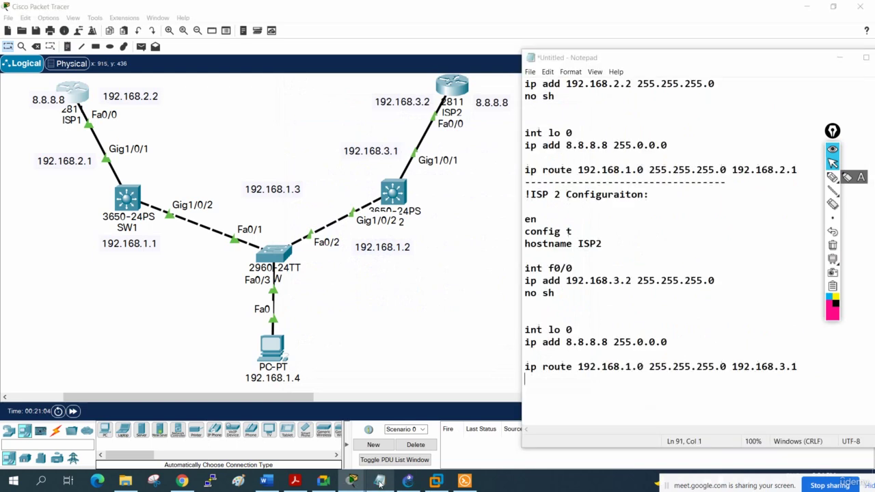
{"action": "left_click_drag", "start_coordinate": [809, 369], "coordinate": [524, 367]}
{"action": "right_click", "coordinate": [528, 367]}
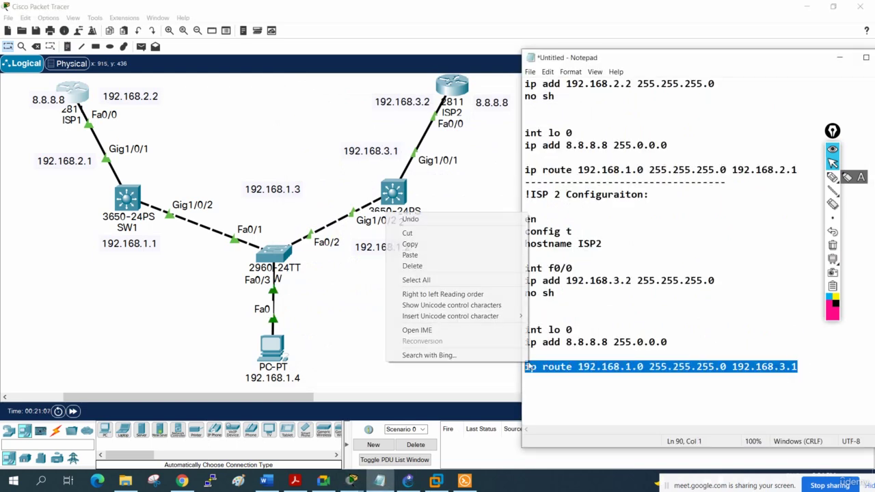
{"action": "left_click", "coordinate": [457, 244]}
Step: Open the ISP2 router's CLI in a maximized window and enter global configuration mode
{"action": "left_click", "coordinate": [448, 89]}
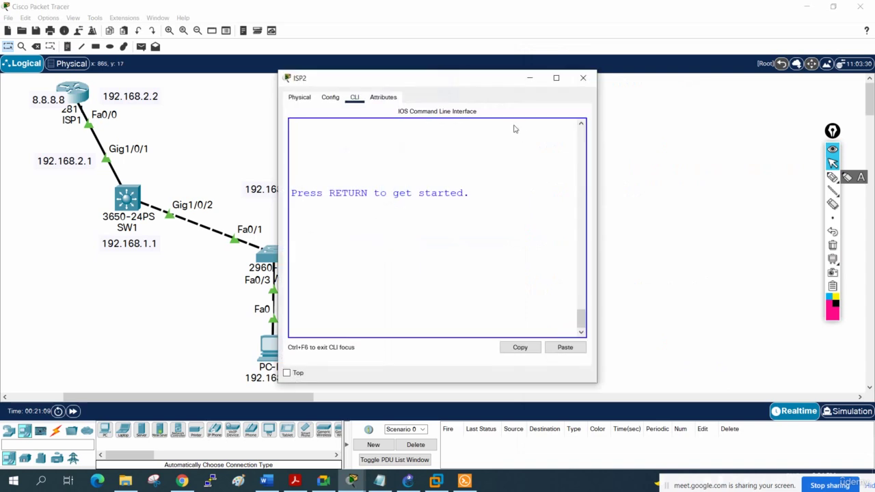
{"action": "left_click", "coordinate": [555, 78]}
{"action": "key", "text": "Return"}
{"action": "key", "text": "Return"}
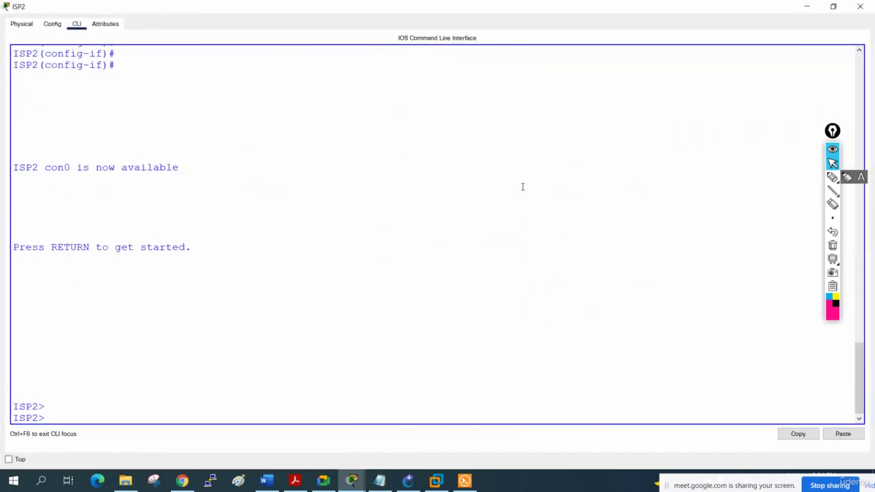
{"action": "type", "text": "en"}
{"action": "key", "text": "Return"}
{"action": "type", "text": "config t"}
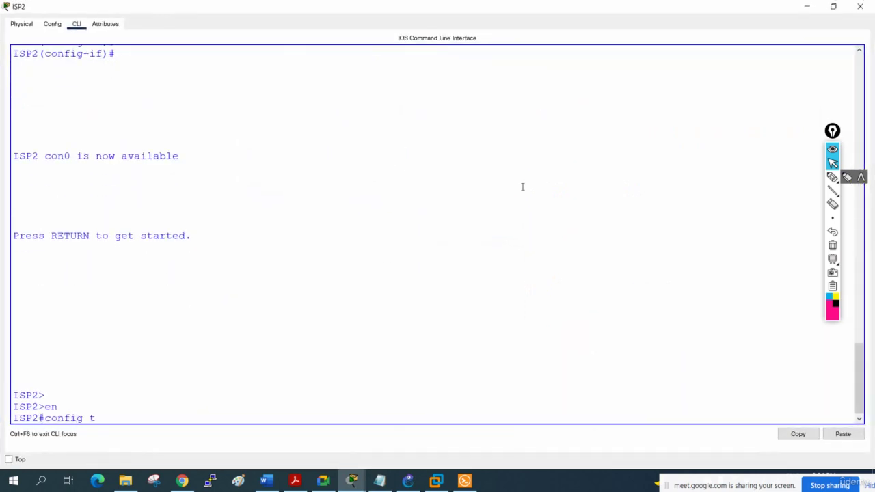
{"action": "key", "text": "Return"}
Step: Add the copied static route to 192.168.1.0 255.255.255.0 with next hop 192.168.3.1 on ISP2, and leave configuration mode
{"action": "right_click", "coordinate": [523, 188]}
{"action": "left_click", "coordinate": [527, 204]}
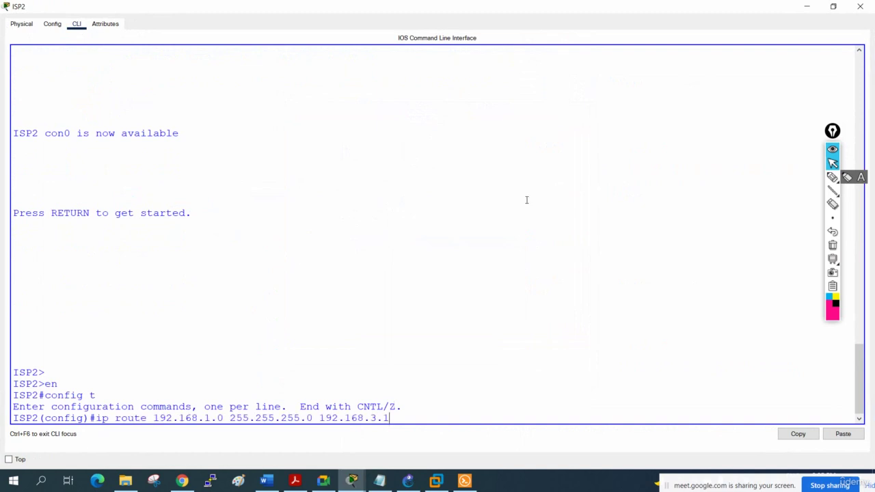
{"action": "key", "text": "Return"}
{"action": "key", "text": "Return"}
{"action": "key", "text": "ctrl+z"}
{"action": "key", "text": "Return"}
{"action": "key", "text": "Return"}
{"action": "key", "text": "Return"}
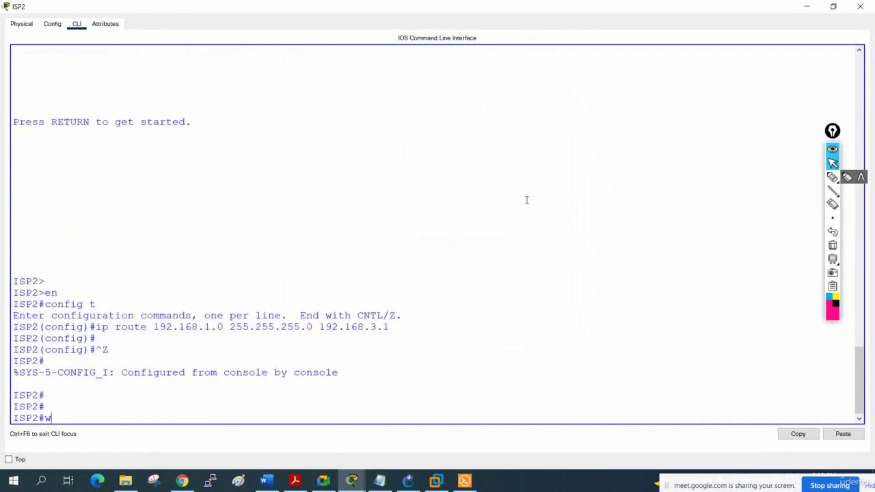
Step: Save the ISP2 configuration with the wr command and close its window
{"action": "type", "text": "wr"}
{"action": "key", "text": "Return"}
{"action": "key", "text": "Return"}
{"action": "key", "text": "alt+F4"}
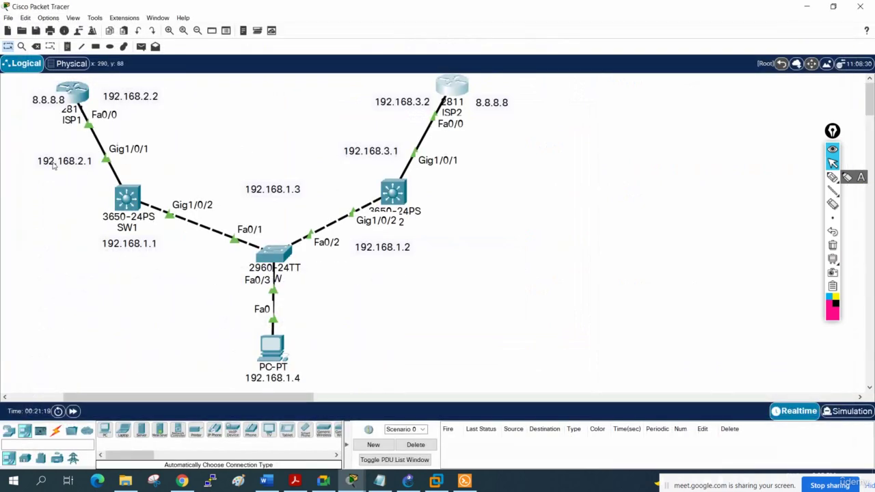
Step: Check the PC's continuous ping to 8.8.8.8 in its Command Prompt
{"action": "left_click", "coordinate": [272, 348]}
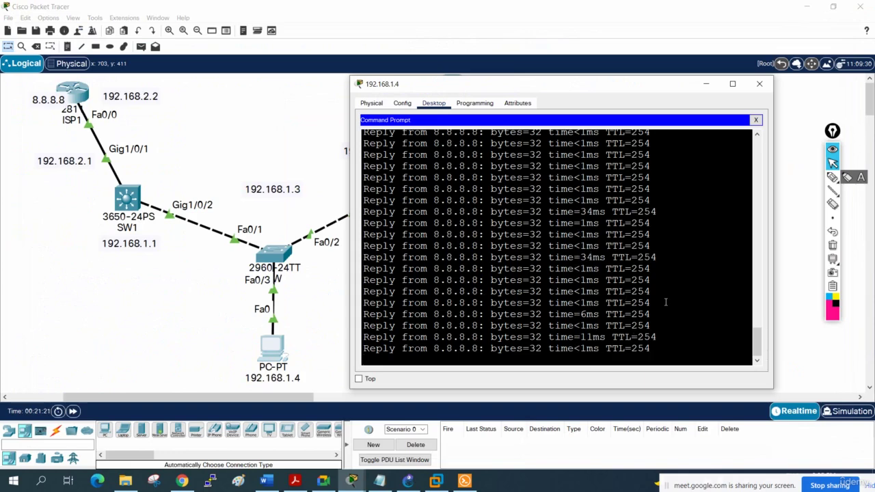
{"action": "left_click_drag", "start_coordinate": [755, 340], "coordinate": [752, 227]}
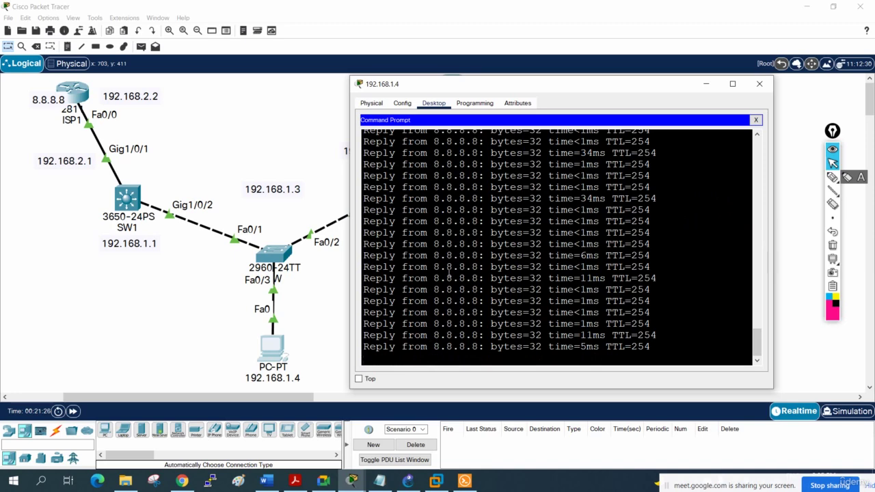
Step: Save the ISP1 configuration with the wr command and close its window
{"action": "left_click", "coordinate": [80, 113]}
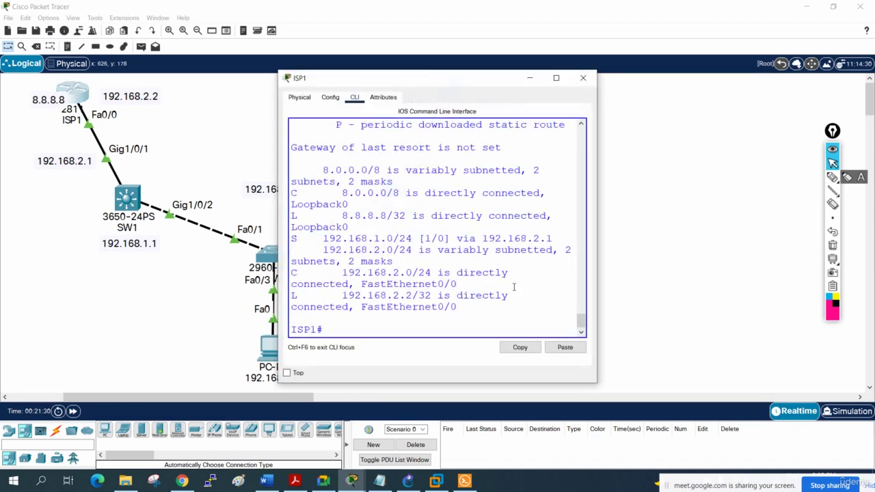
{"action": "type", "text": "wr"}
{"action": "key", "text": "Return"}
{"action": "key", "text": "Return"}
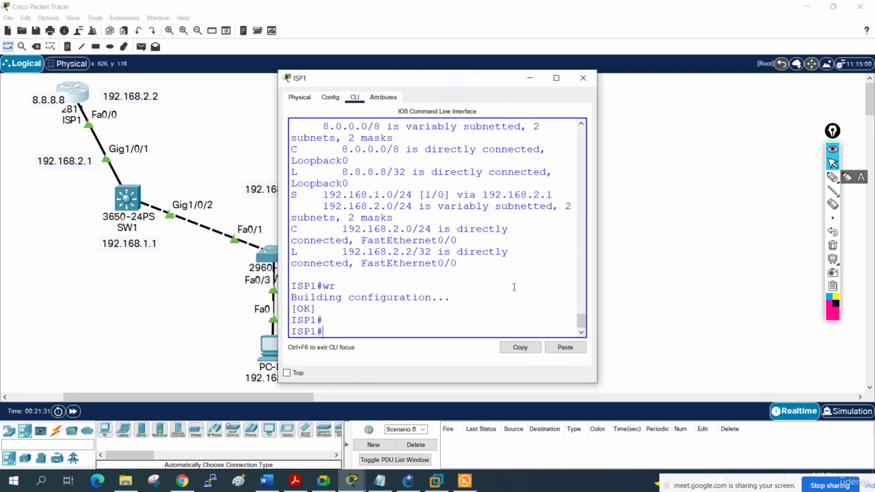
{"action": "left_click", "coordinate": [582, 77]}
Step: View the CLI session of the SW1 switch and close its window
{"action": "left_click", "coordinate": [131, 196]}
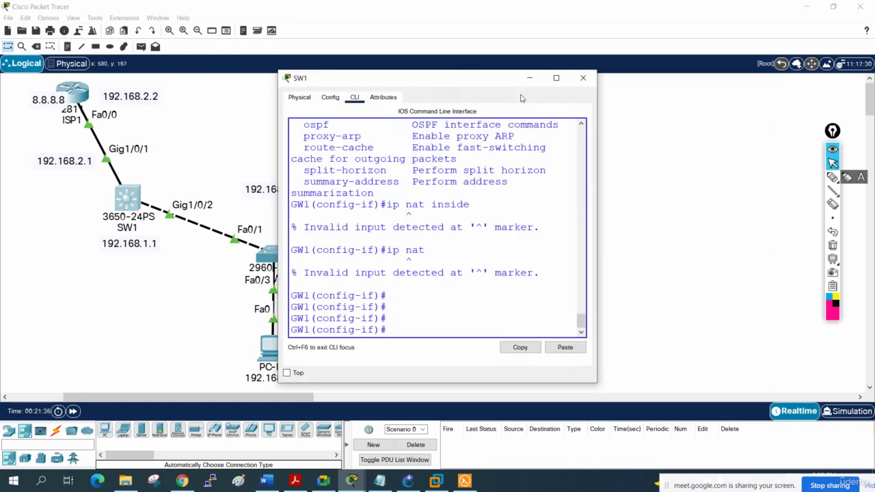
{"action": "left_click", "coordinate": [583, 77]}
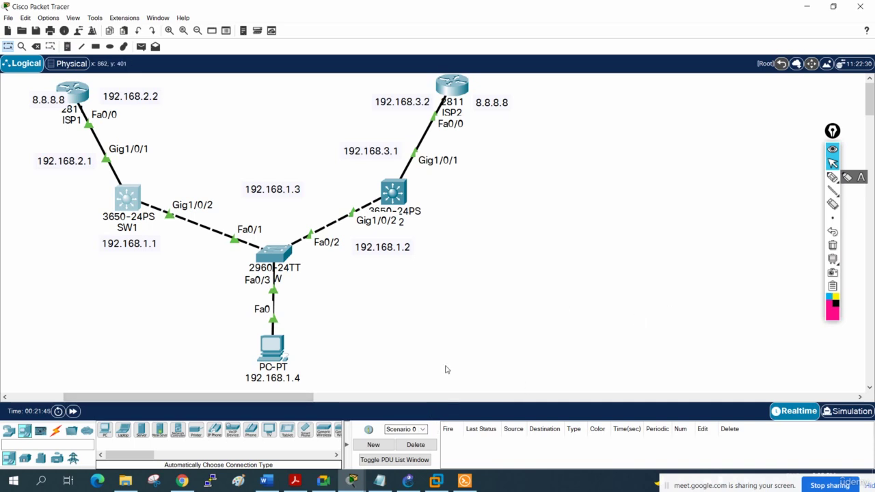
Step: Circle SW1's 192.168.1.1 address with the annotation pen, handwrite the start of the standby 1 ip command beside it, and clear the marks
{"action": "left_click", "coordinate": [832, 176]}
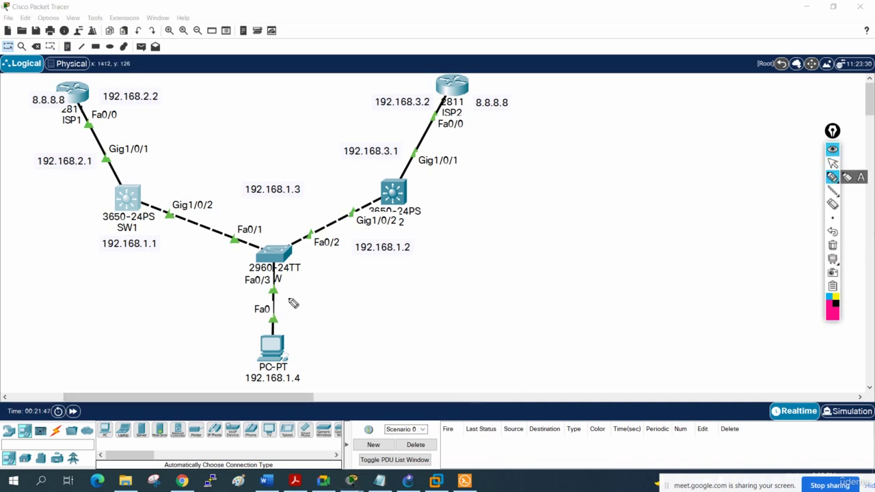
{"action": "mouse_move", "coordinate": [171, 218]}
{"action": "left_mouse_down"}
{"action": "mouse_move", "coordinate": [146, 237]}
{"action": "mouse_move", "coordinate": [140, 230]}
{"action": "mouse_move", "coordinate": [168, 250]}
{"action": "mouse_move", "coordinate": [163, 232]}
{"action": "left_mouse_up"}
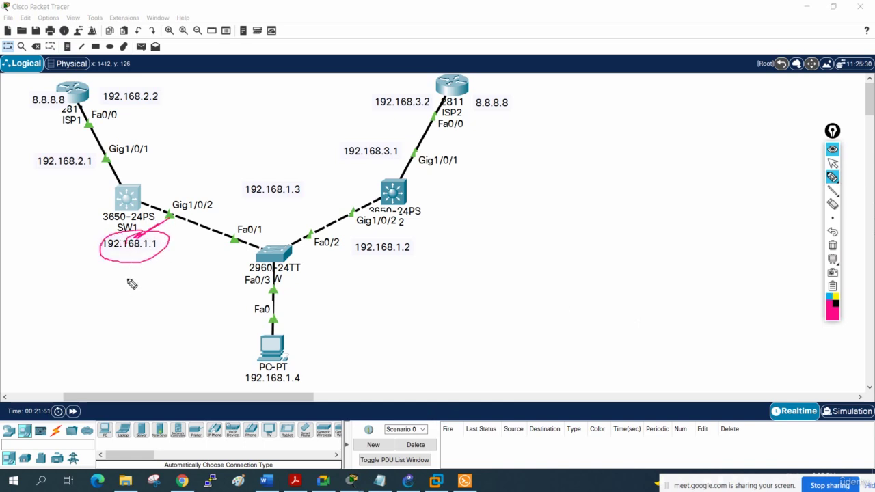
{"action": "mouse_move", "coordinate": [131, 284]}
{"action": "left_mouse_down"}
{"action": "mouse_move", "coordinate": [125, 287]}
{"action": "mouse_move", "coordinate": [183, 263]}
{"action": "left_mouse_up"}
{"action": "left_click_drag", "start_coordinate": [111, 283], "coordinate": [135, 274]}
{"action": "mouse_move", "coordinate": [205, 245]}
{"action": "left_mouse_down"}
{"action": "mouse_move", "coordinate": [211, 257]}
{"action": "mouse_move", "coordinate": [231, 242]}
{"action": "mouse_move", "coordinate": [236, 254]}
{"action": "left_mouse_up"}
{"action": "left_click_drag", "start_coordinate": [236, 253], "coordinate": [248, 245]}
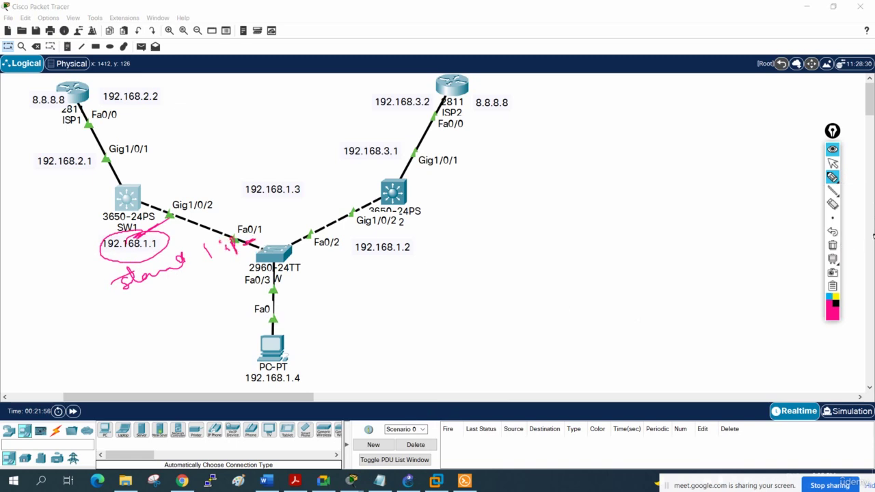
{"action": "left_click", "coordinate": [832, 245]}
{"action": "left_click", "coordinate": [833, 163]}
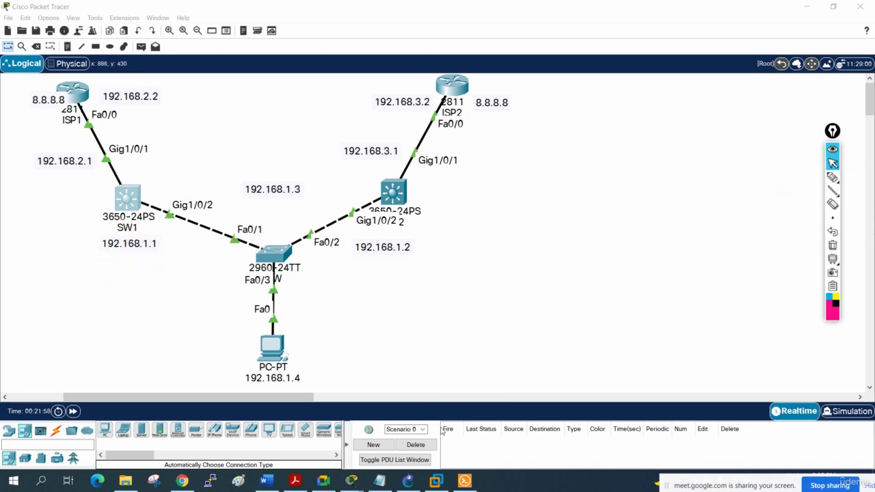
Step: Return to the Notepad notes and review the GW2 and GW1 configuration sections
{"action": "left_click", "coordinate": [380, 480]}
{"action": "left_click", "coordinate": [587, 305]}
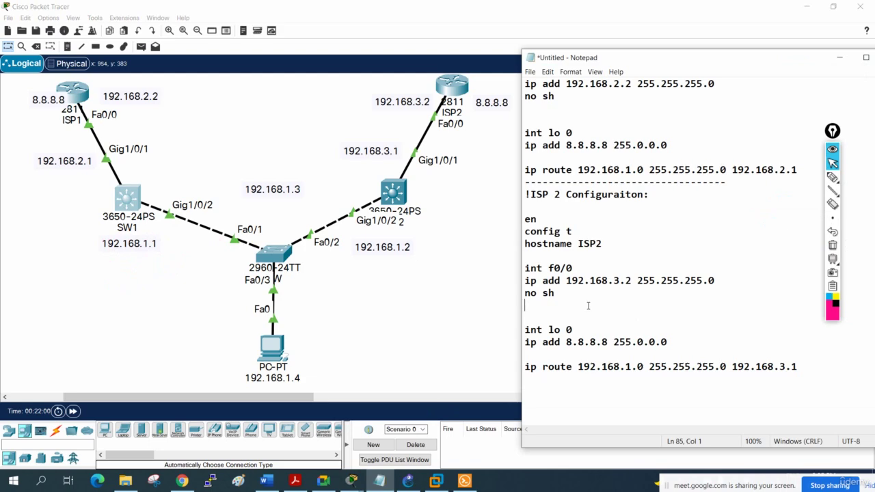
{"action": "scroll", "coordinate": [582, 250], "scroll_direction": "up", "scroll_amount": 12}
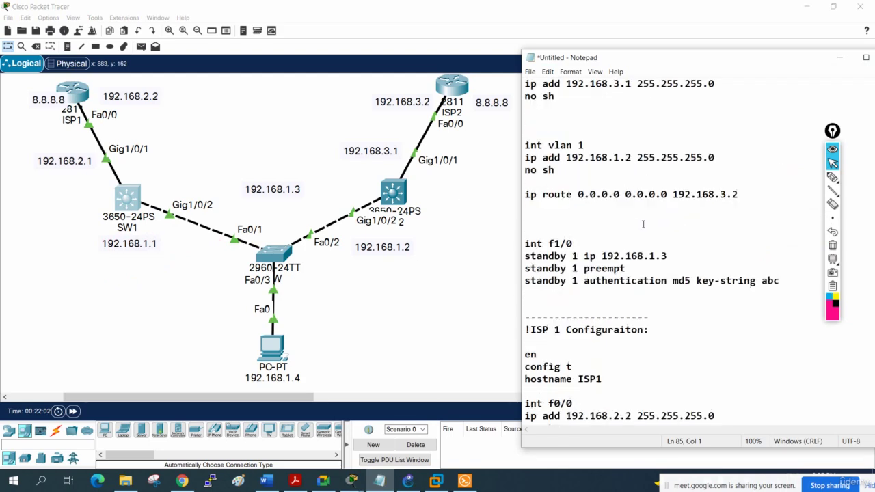
{"action": "scroll", "coordinate": [643, 224], "scroll_direction": "up", "scroll_amount": 8}
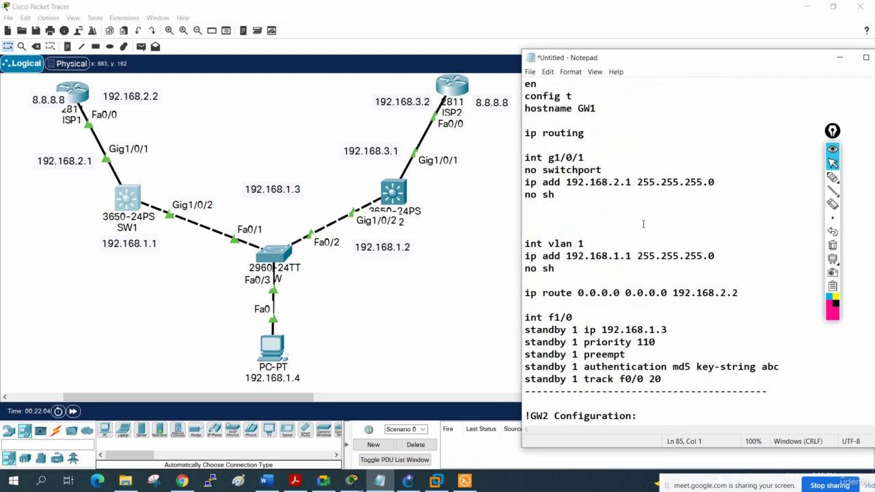
{"action": "scroll", "coordinate": [564, 196], "scroll_direction": "up", "scroll_amount": 1}
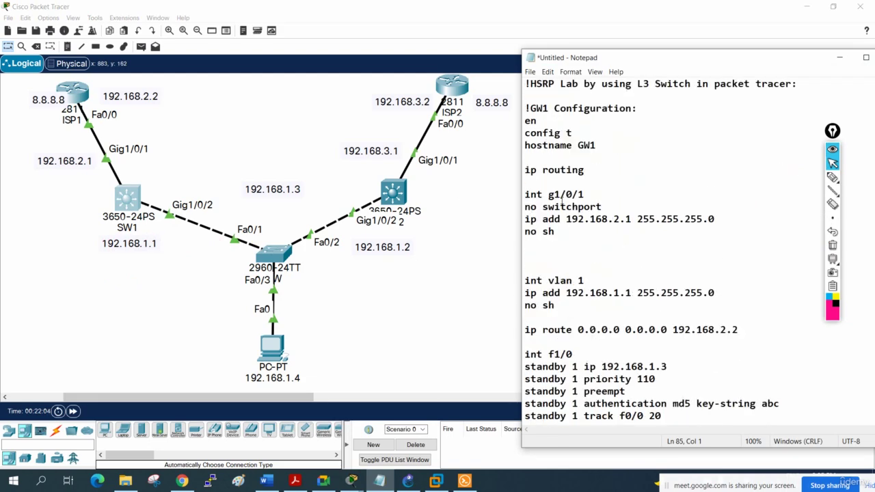
Step: Rename the SW1 switch as GW1, shift the SW2 switch slightly aside, and rename it as GW2
{"action": "left_click", "coordinate": [125, 227]}
{"action": "type", "text": "G"}
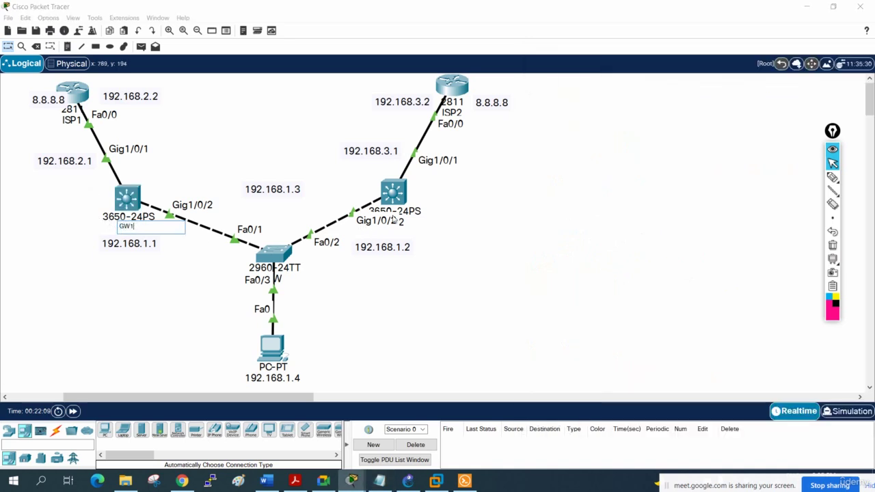
{"action": "left_click_drag", "start_coordinate": [400, 197], "coordinate": [429, 202]}
{"action": "left_click", "coordinate": [431, 232]}
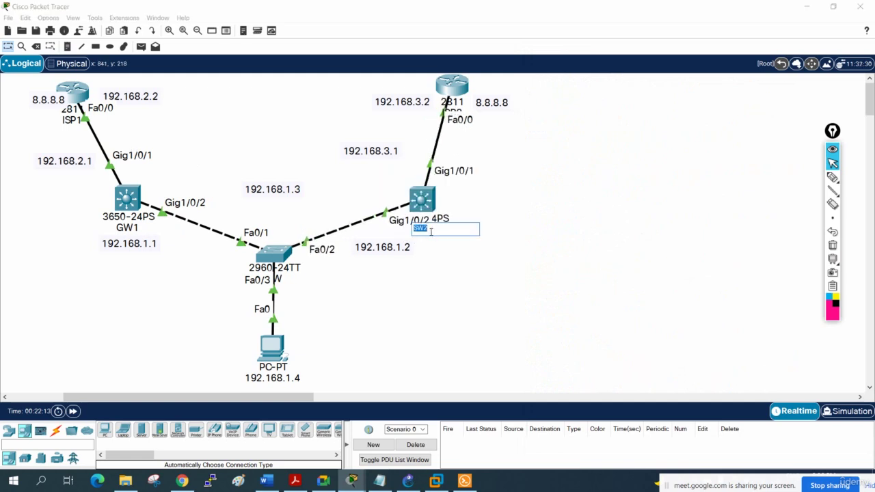
{"action": "type", "text": "GW2"}
{"action": "left_click", "coordinate": [506, 266]}
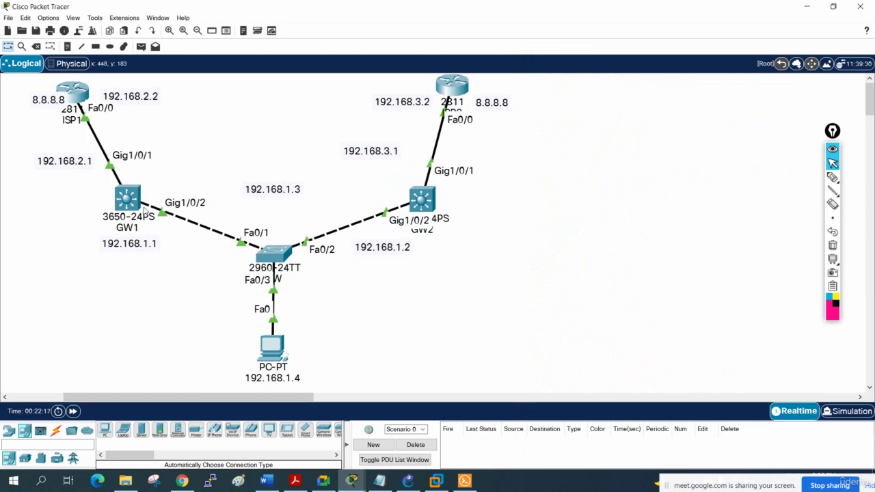
Step: Open the GW1 switch's CLI, switch to the Notepad notes, and delete the standby authentication and track lines from the GW1 section
{"action": "left_click", "coordinate": [127, 198]}
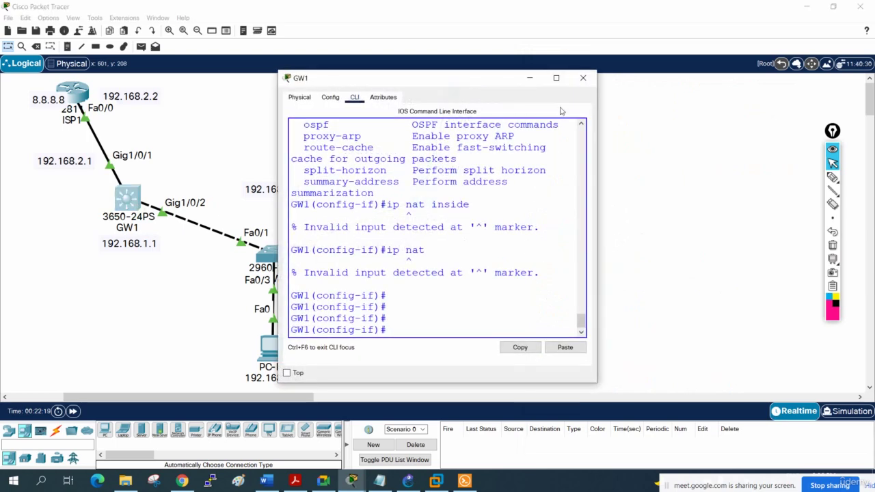
{"action": "left_click", "coordinate": [379, 481]}
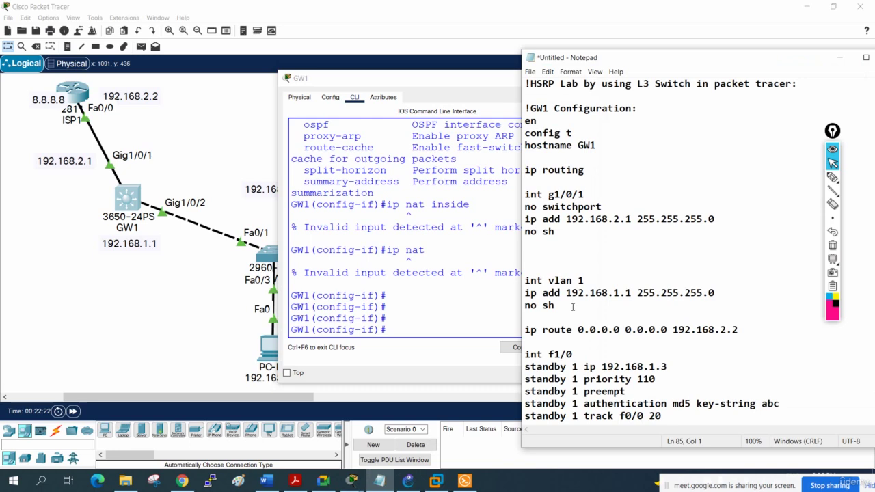
{"action": "scroll", "coordinate": [573, 307], "scroll_direction": "down", "scroll_amount": 1}
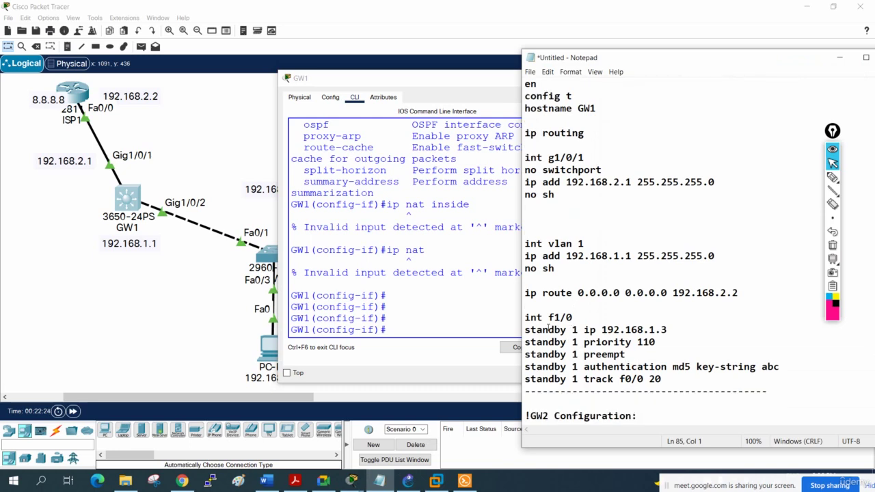
{"action": "left_click_drag", "start_coordinate": [665, 382], "coordinate": [516, 368]}
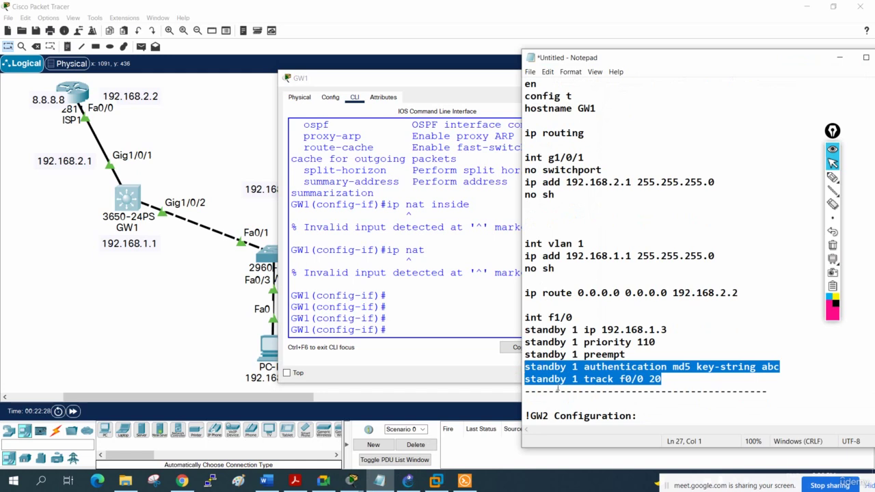
{"action": "key", "text": "Delete"}
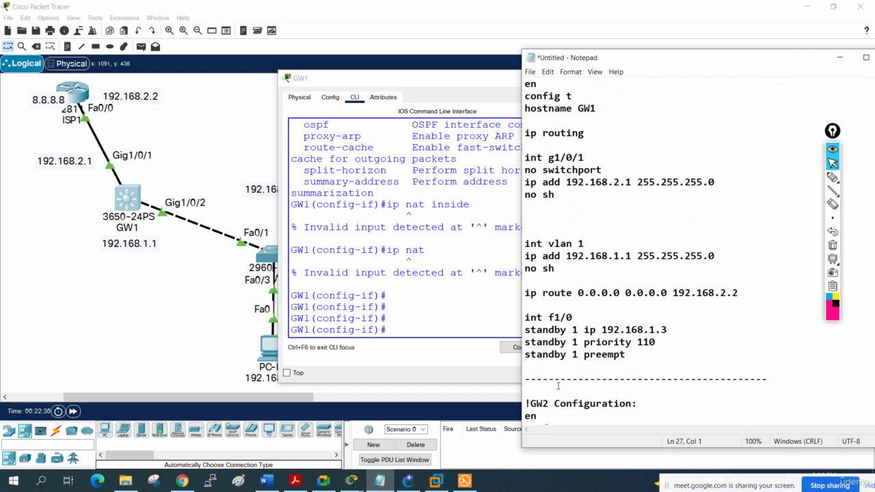
Step: Change the interface line above the GW1 standby commands to int vlan 1
{"action": "left_click_drag", "start_coordinate": [572, 317], "coordinate": [548, 317]}
{"action": "type", "text": "in"}
{"action": "key", "text": "BackSpace"}
{"action": "key", "text": "BackSpace"}
{"action": "type", "text": "vlan 1"}
Step: Replace the GW2 section's f1/0 standby block with a copy of GW1's vlan 1 block, and remove its standby 1 priority 110 line
{"action": "left_click_drag", "start_coordinate": [524, 330], "coordinate": [633, 362]}
{"action": "key", "text": "ctrl+c"}
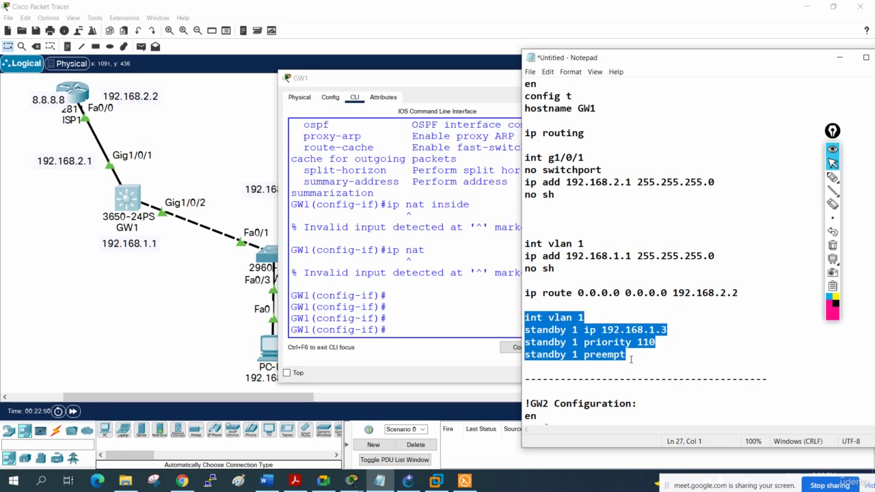
{"action": "scroll", "coordinate": [630, 360], "scroll_direction": "down", "scroll_amount": 8}
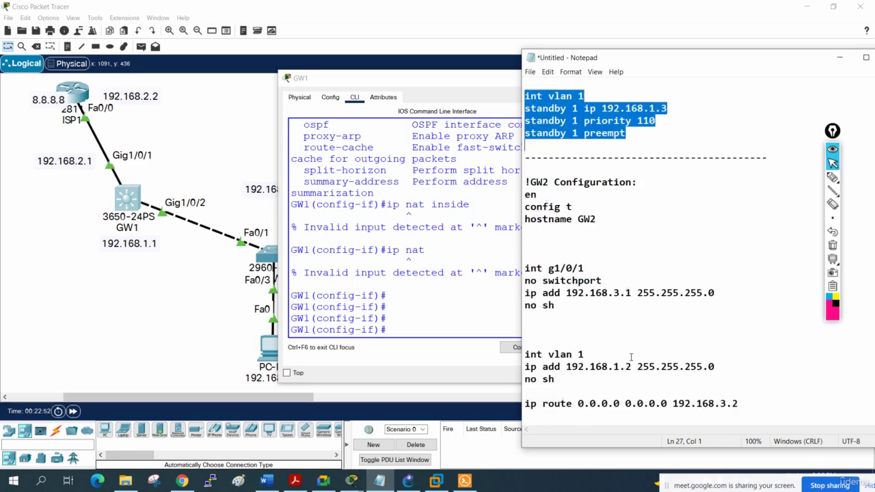
{"action": "scroll", "coordinate": [630, 356], "scroll_direction": "down", "scroll_amount": 3}
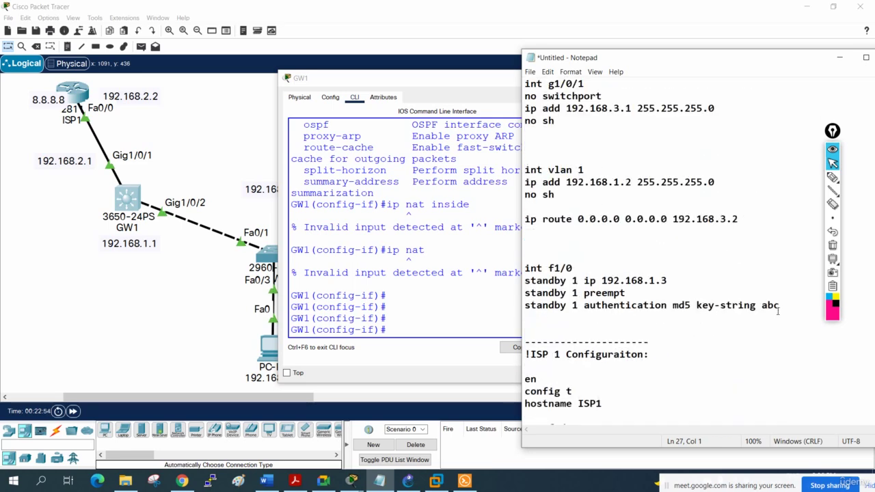
{"action": "left_click_drag", "start_coordinate": [779, 306], "coordinate": [525, 266]}
{"action": "key", "text": "ctrl+v"}
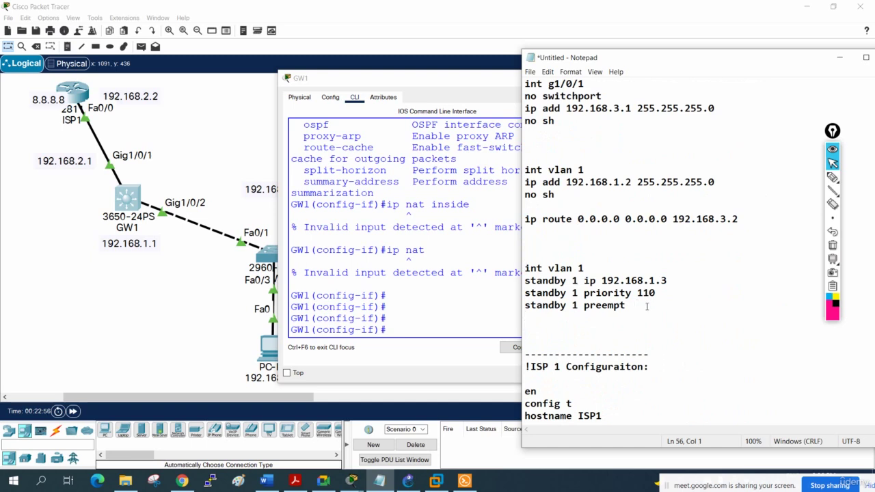
{"action": "left_click_drag", "start_coordinate": [663, 294], "coordinate": [521, 290]}
{"action": "key", "text": "BackSpace"}
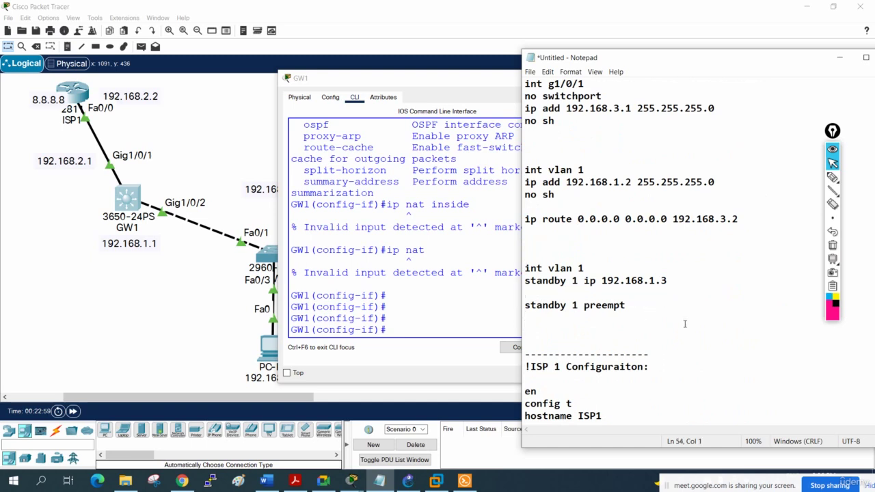
{"action": "key", "text": "BackSpace"}
Step: Copy the GW1 section's standby block, from int vlan 1 through standby 1 preempt
{"action": "scroll", "coordinate": [619, 305], "scroll_direction": "up", "scroll_amount": 7}
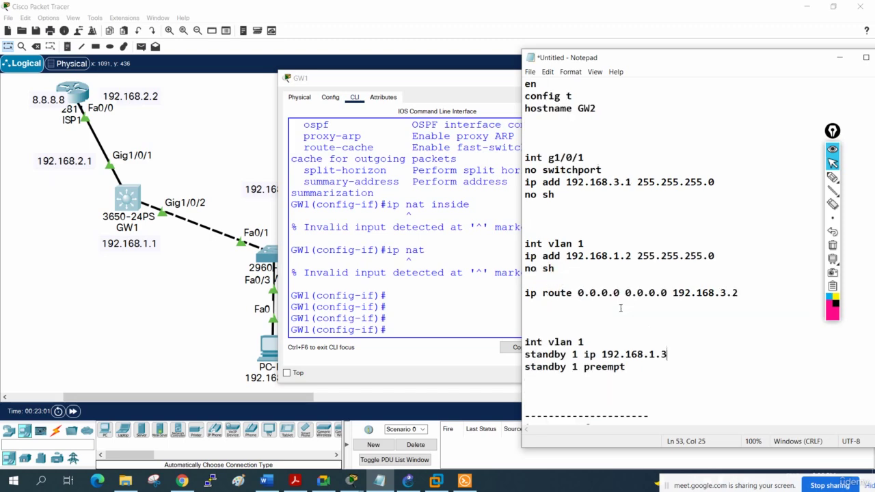
{"action": "left_click_drag", "start_coordinate": [639, 210], "coordinate": [522, 170]}
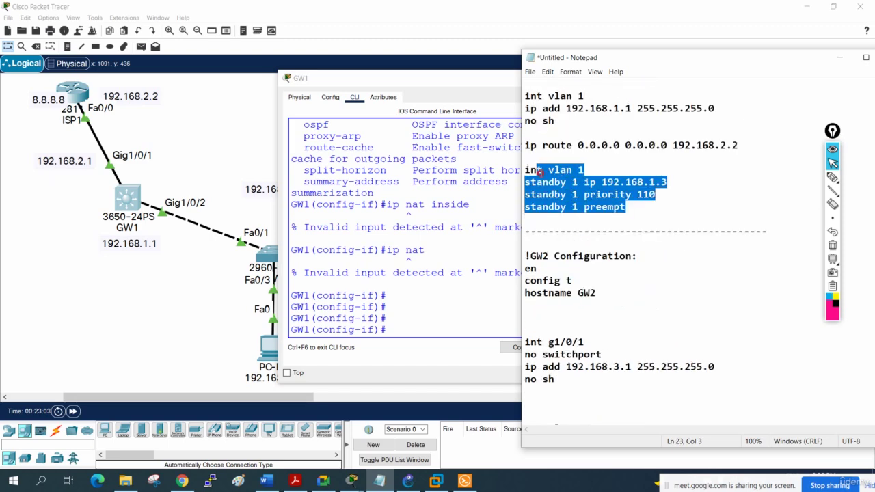
{"action": "right_click", "coordinate": [540, 179]}
{"action": "left_click", "coordinate": [514, 211]}
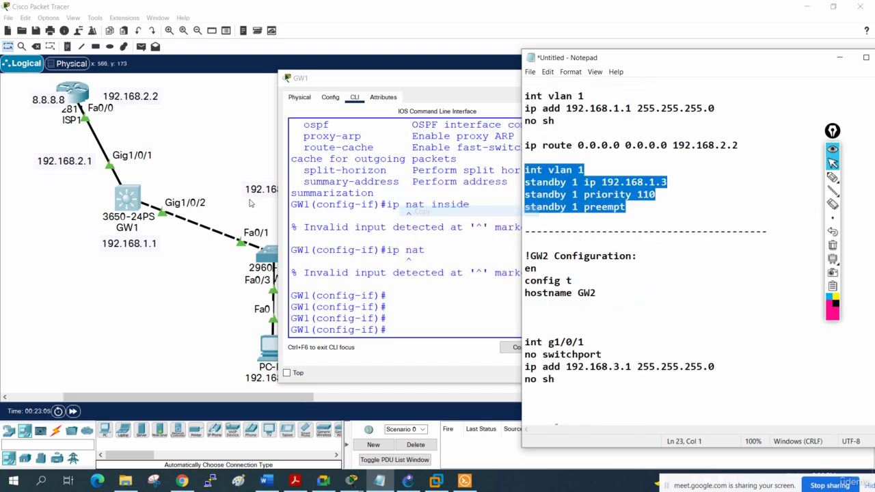
Step: Set the PC's default gateway to 192.168.1.3 in its IP configuration and close the PC's window
{"action": "left_click", "coordinate": [269, 350]}
{"action": "left_click", "coordinate": [269, 350]}
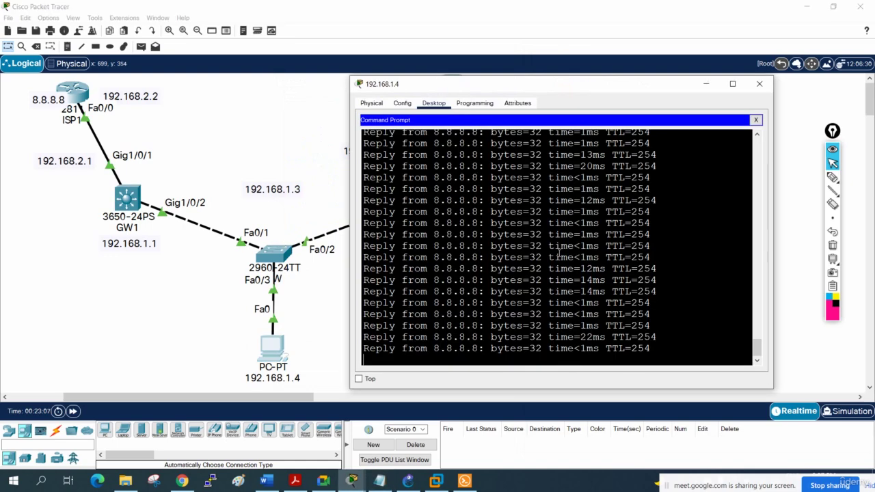
{"action": "left_click", "coordinate": [760, 117]}
{"action": "left_click", "coordinate": [419, 145]}
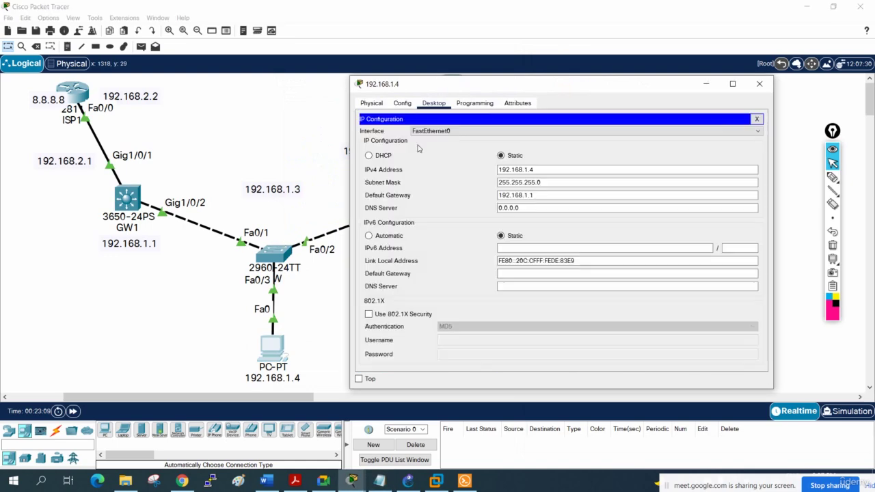
{"action": "left_click", "coordinate": [546, 194]}
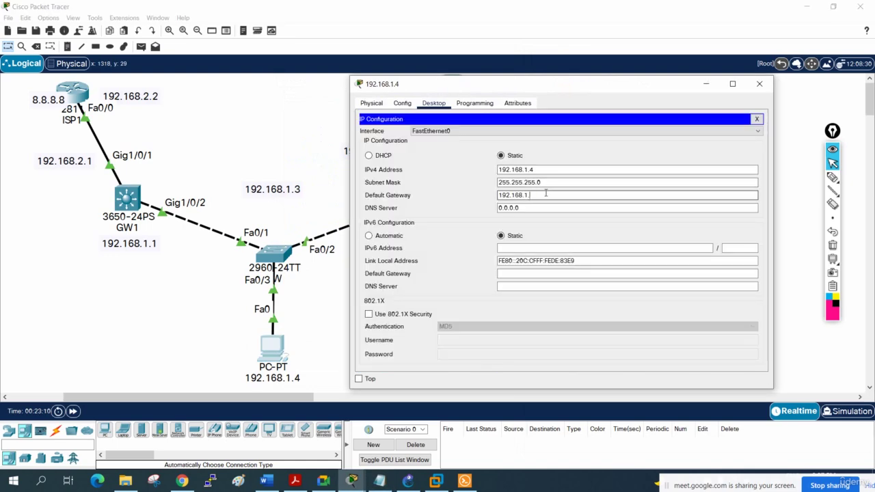
{"action": "type", "text": "3"}
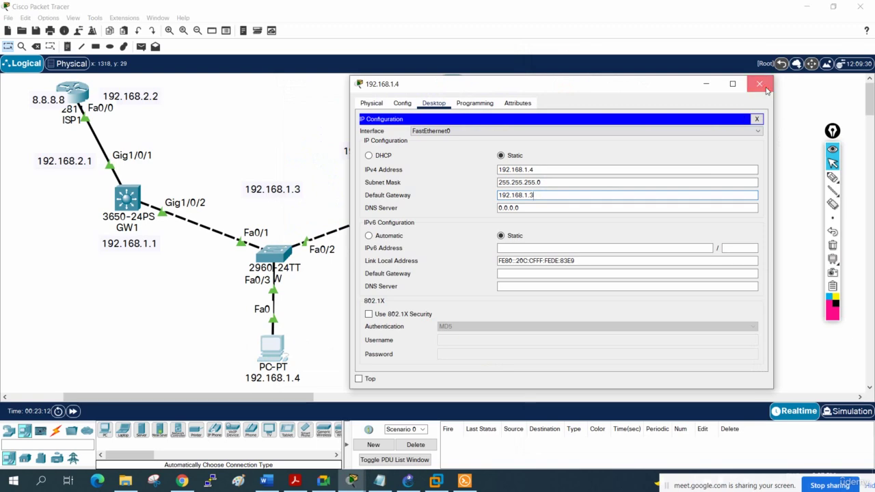
{"action": "left_click", "coordinate": [758, 83]}
Step: Reopen the PC's command prompt and widen its window to watch the continuous ping to 8.8.8.8
{"action": "left_click", "coordinate": [270, 341]}
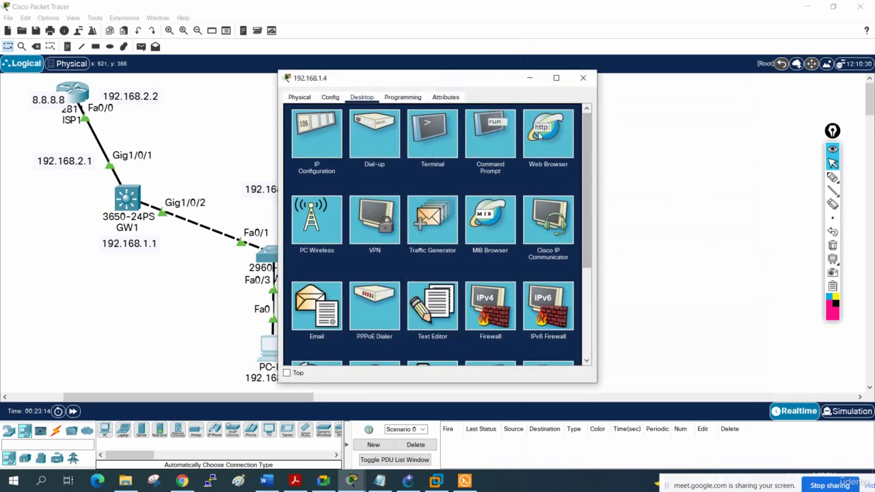
{"action": "left_click", "coordinate": [492, 134]}
{"action": "left_click_drag", "start_coordinate": [595, 216], "coordinate": [854, 216]}
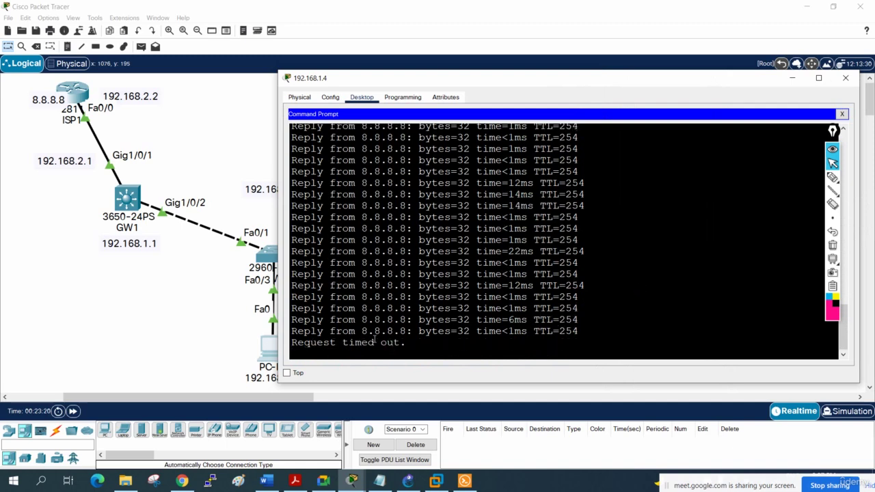
Step: Open GW1's CLI in a maximized window and copy the GW1 vlan 1 standby block from Notepad
{"action": "left_click", "coordinate": [127, 205]}
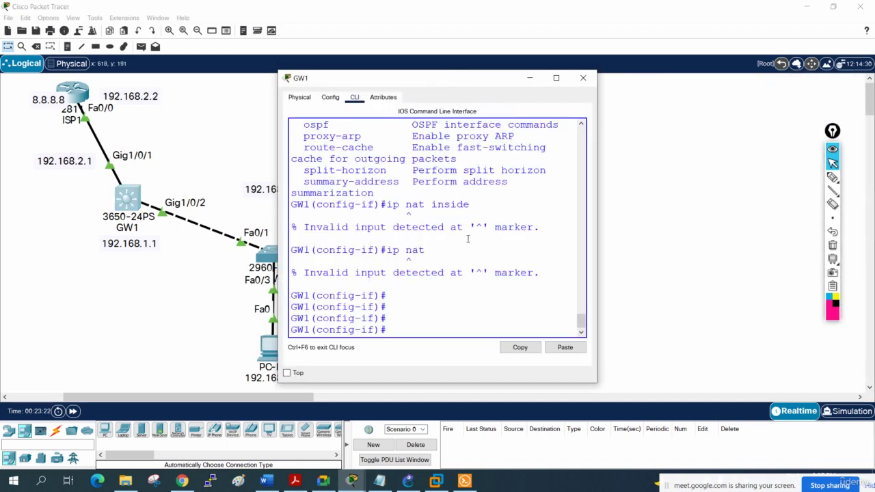
{"action": "left_click", "coordinate": [556, 77]}
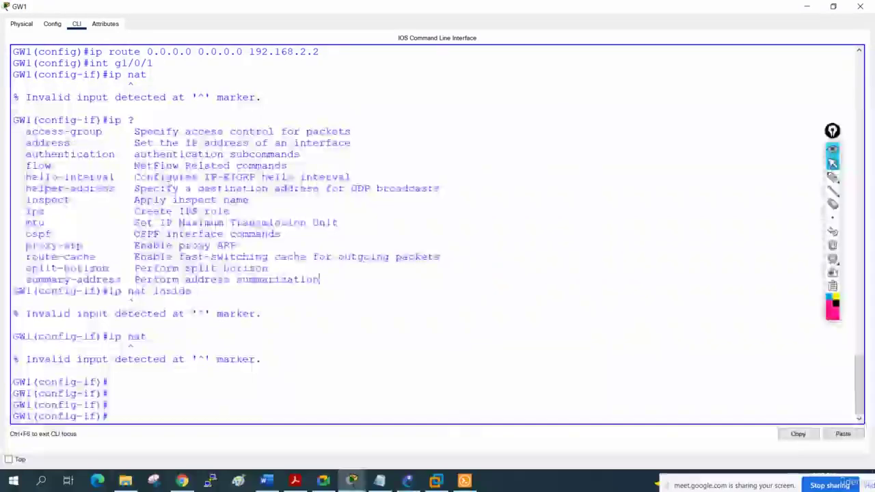
{"action": "left_click", "coordinate": [380, 481]}
{"action": "right_click", "coordinate": [557, 182]}
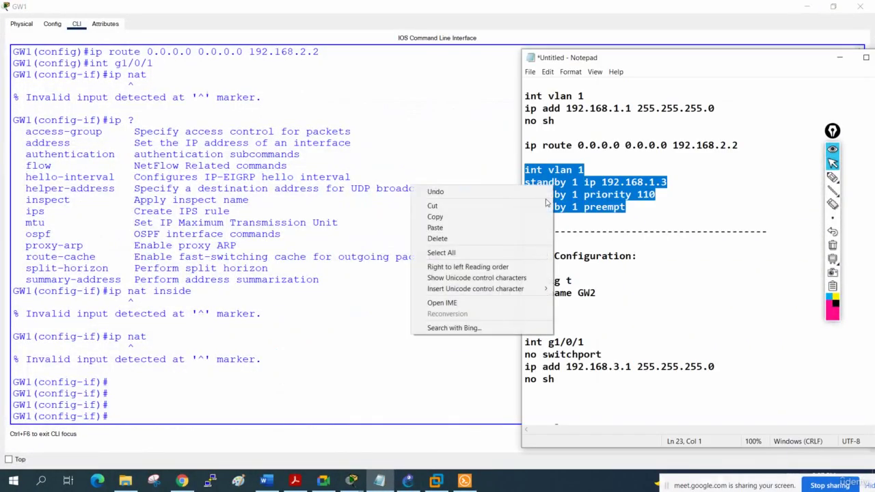
{"action": "left_click", "coordinate": [518, 217]}
Step: Exit interface configuration mode on GW1, paste the copied vlan 1 standby commands into its CLI, and close the window
{"action": "left_click", "coordinate": [318, 346]}
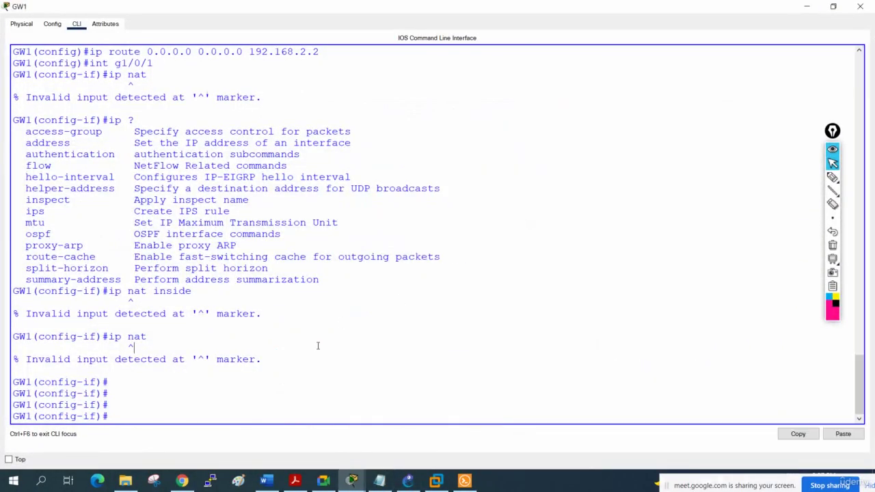
{"action": "type", "text": "exit"}
{"action": "key", "text": "Return"}
{"action": "key", "text": "Return"}
{"action": "key", "text": "Return"}
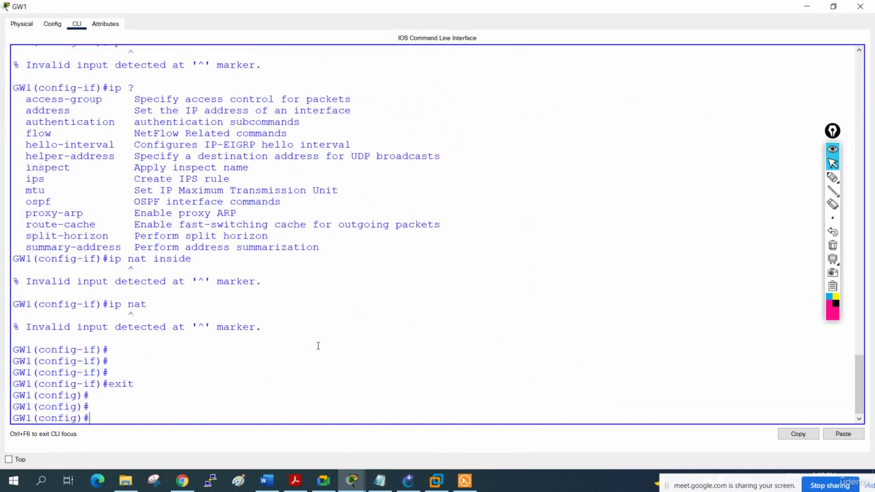
{"action": "right_click", "coordinate": [317, 345]}
{"action": "left_click", "coordinate": [332, 362]}
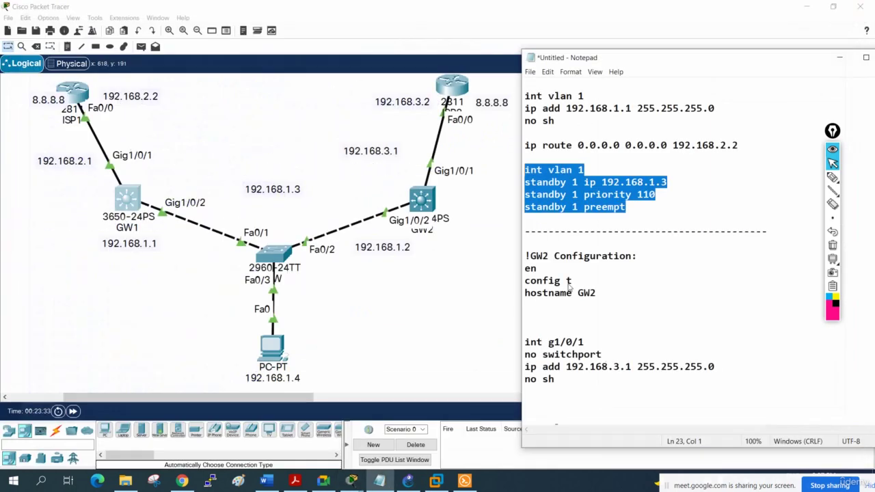
{"action": "left_click", "coordinate": [859, 6]}
Step: Check the PC's ping output, copy the GW2 section's vlan 1 standby block from Notepad, and return to the PC's window
{"action": "left_click", "coordinate": [275, 348]}
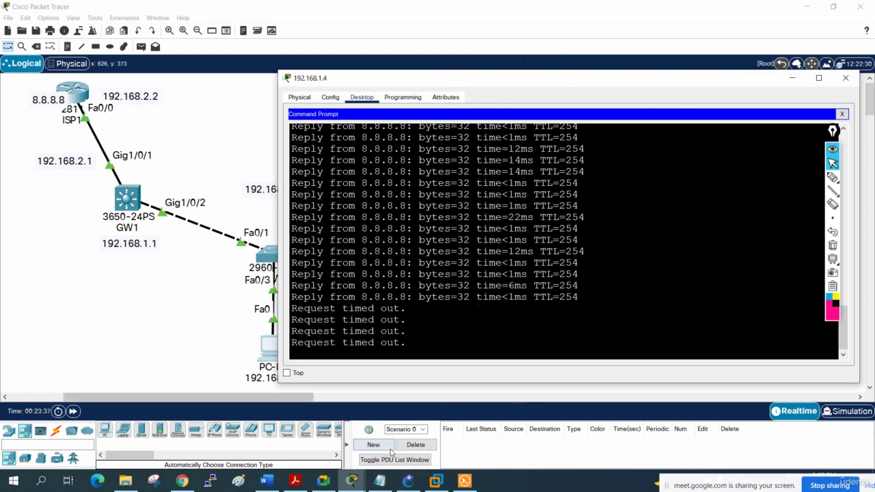
{"action": "left_click", "coordinate": [380, 481]}
{"action": "scroll", "coordinate": [622, 359], "scroll_direction": "down", "scroll_amount": 2}
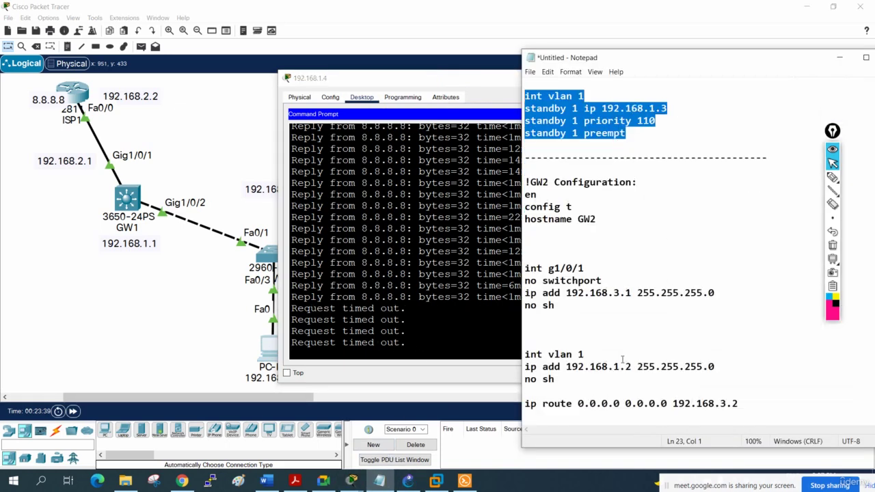
{"action": "scroll", "coordinate": [622, 358], "scroll_direction": "down", "scroll_amount": 6}
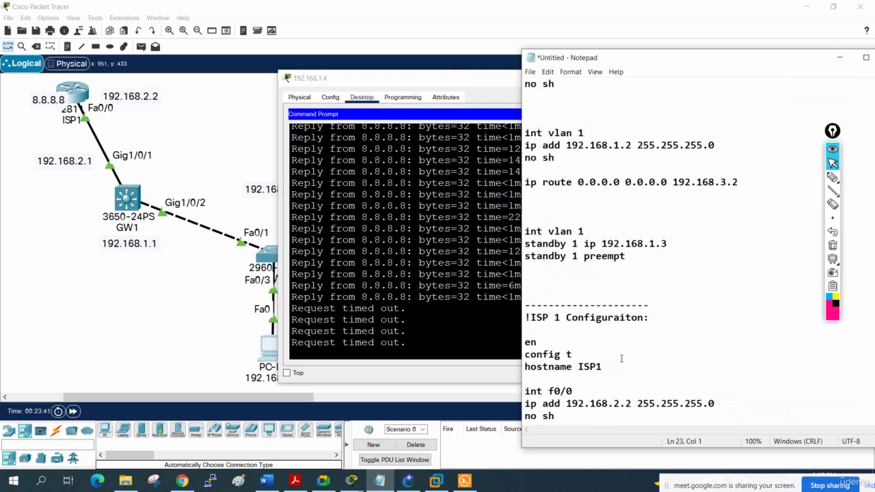
{"action": "scroll", "coordinate": [622, 359], "scroll_direction": "up", "scroll_amount": 1}
{"action": "left_click_drag", "start_coordinate": [627, 293], "coordinate": [526, 268]}
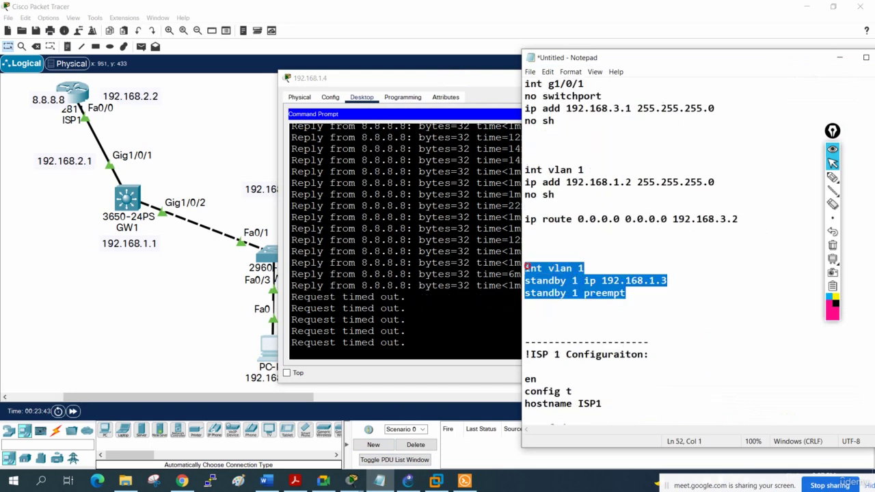
{"action": "right_click", "coordinate": [570, 280]}
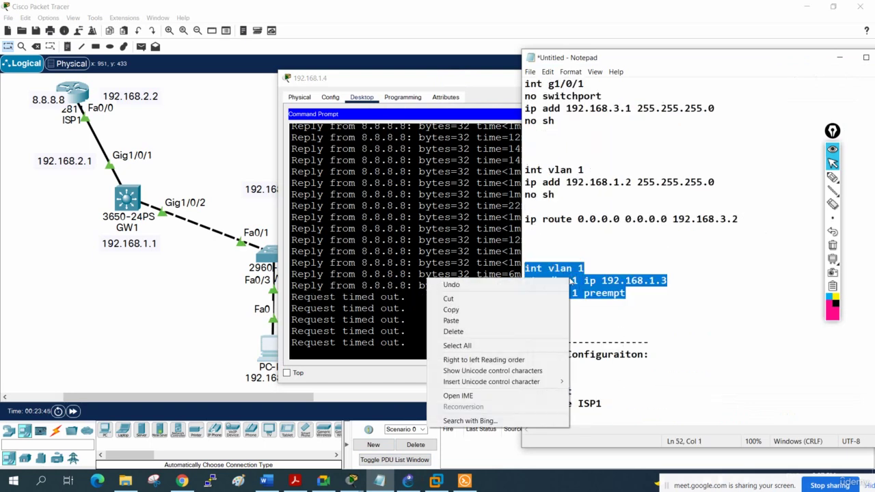
{"action": "left_click", "coordinate": [536, 310]}
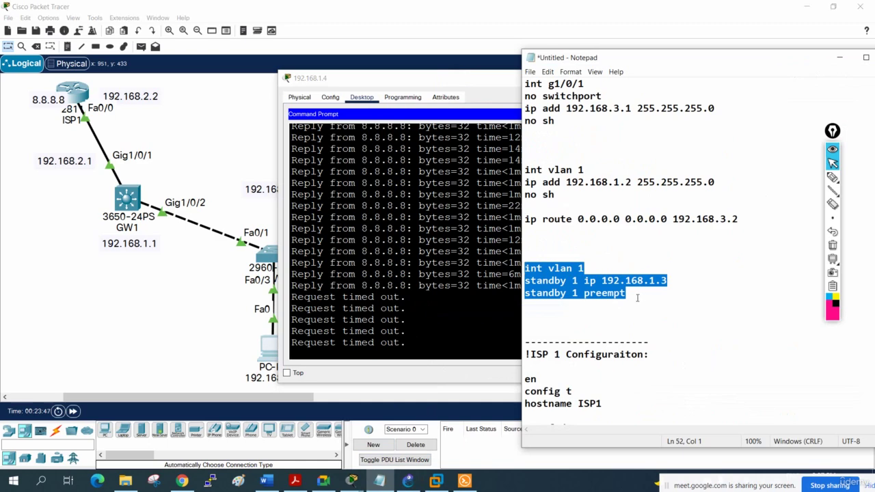
{"action": "left_click", "coordinate": [408, 228]}
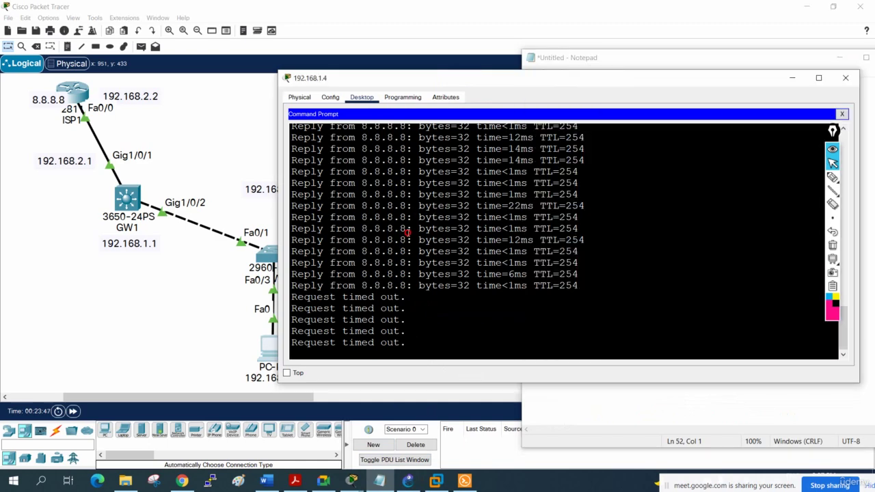
Step: Minimize the PC's window, open GW2's CLI, and enter privileged mode and global configuration mode with en and config t
{"action": "left_click", "coordinate": [791, 78]}
{"action": "left_click", "coordinate": [419, 190]}
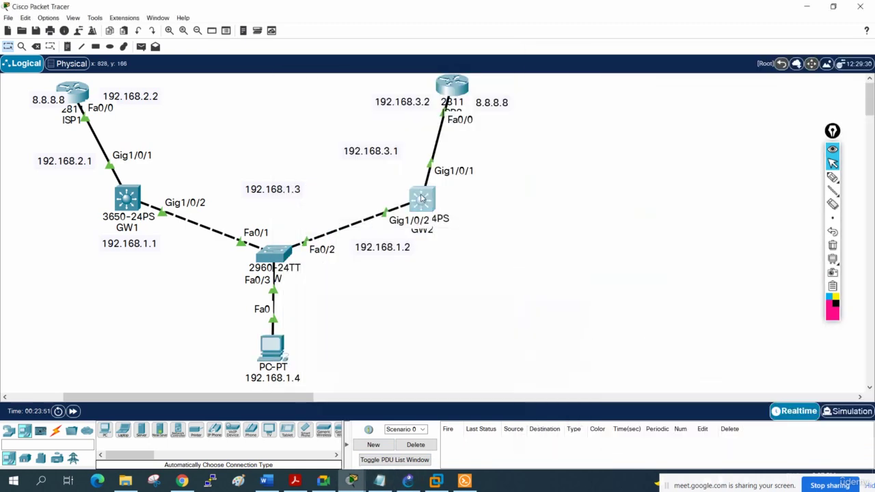
{"action": "key", "text": "Return"}
{"action": "key", "text": "Return"}
{"action": "key", "text": "Return"}
{"action": "key", "text": "Return"}
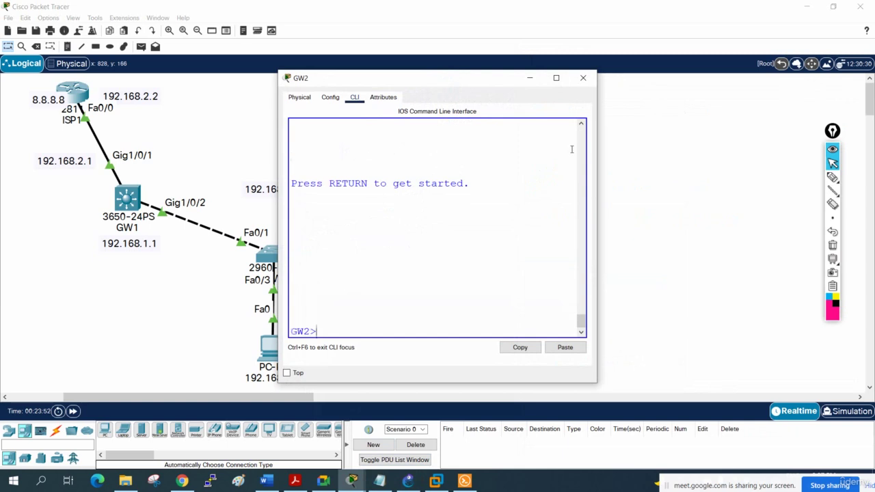
{"action": "type", "text": "en"}
{"action": "key", "text": "Return"}
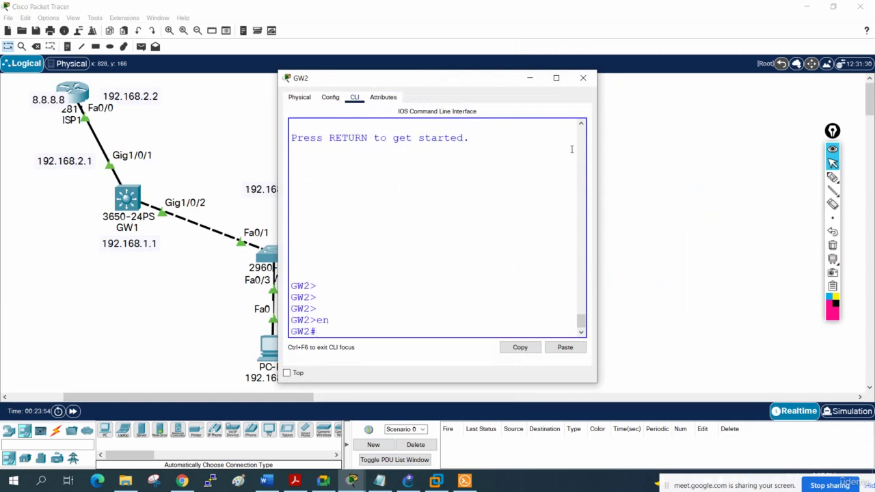
{"action": "type", "text": "config t"}
{"action": "key", "text": "Return"}
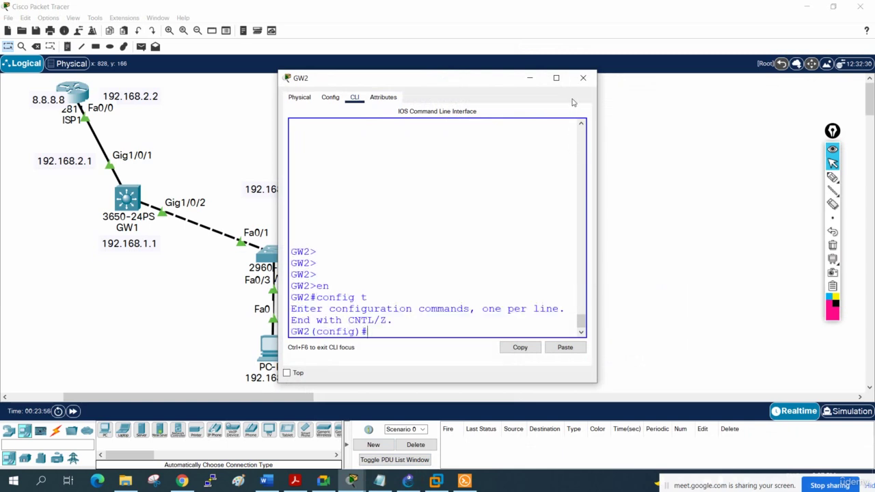
Step: Maximize GW2's window, paste the copied vlan 1 standby commands into its CLI, and close the window
{"action": "left_click", "coordinate": [556, 77]}
{"action": "right_click", "coordinate": [584, 196]}
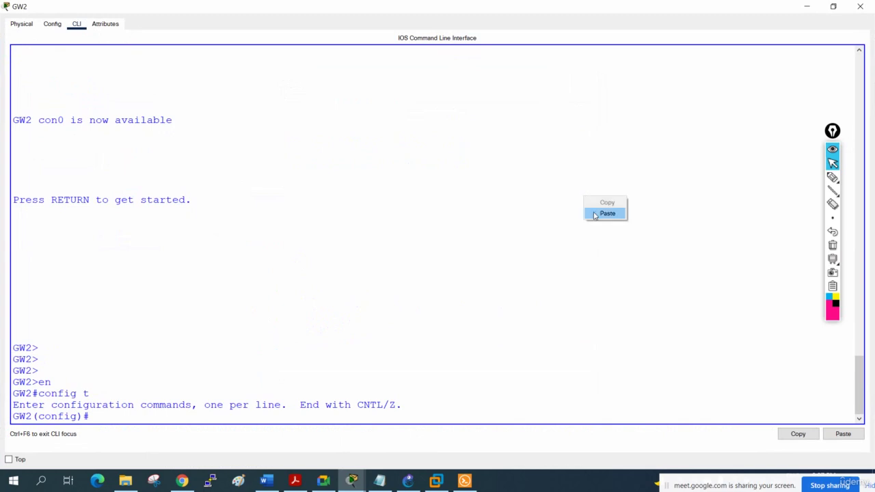
{"action": "left_click", "coordinate": [604, 216]}
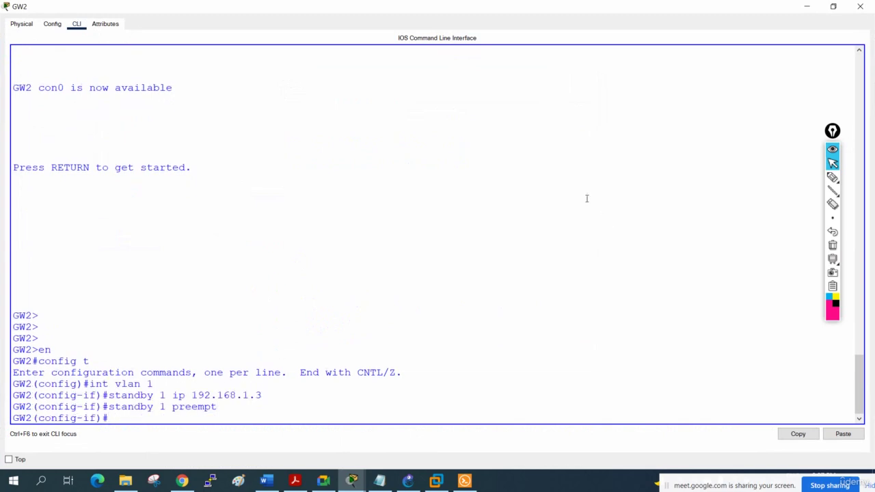
{"action": "left_click", "coordinate": [865, 8]}
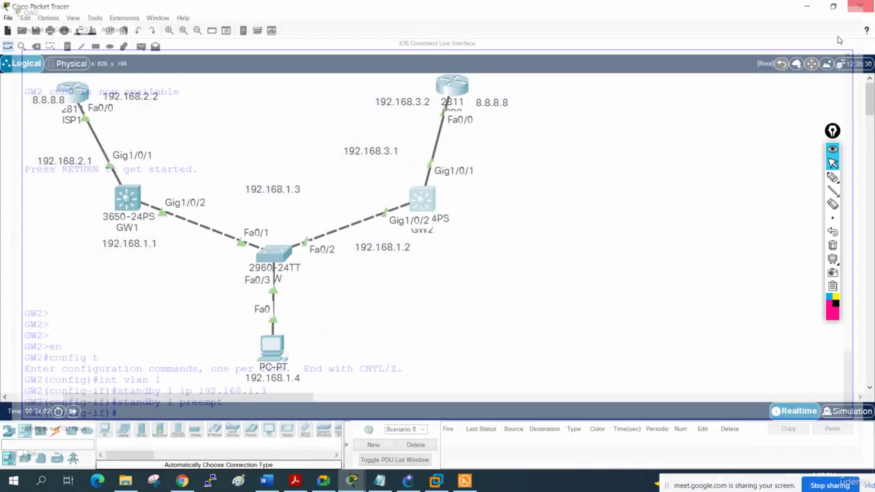
Step: Reopen the PC's command prompt and examine the timeouts and replies in the continuous ping to 8.8.8.8
{"action": "left_click", "coordinate": [274, 347]}
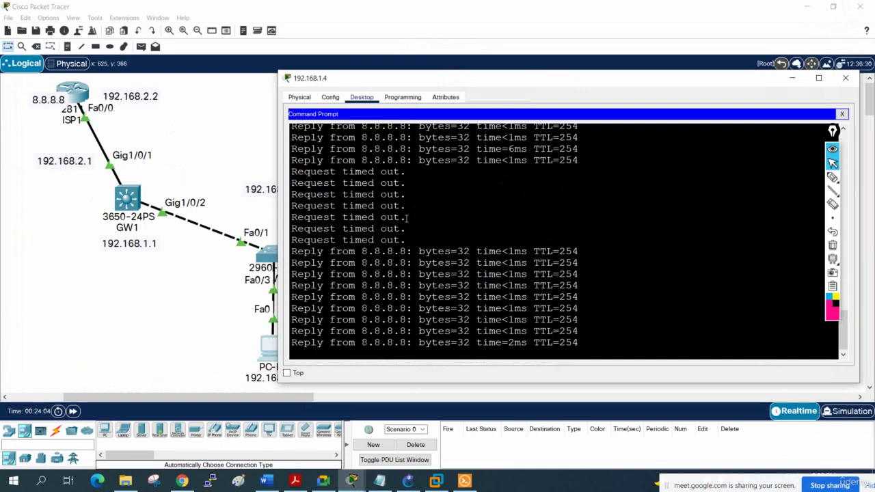
{"action": "left_click_drag", "start_coordinate": [291, 241], "coordinate": [552, 357]}
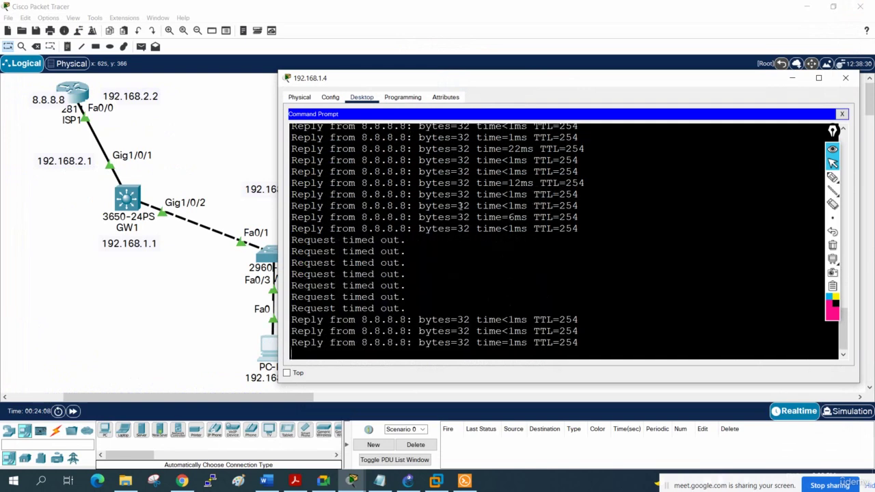
{"action": "left_click_drag", "start_coordinate": [294, 308], "coordinate": [294, 283]}
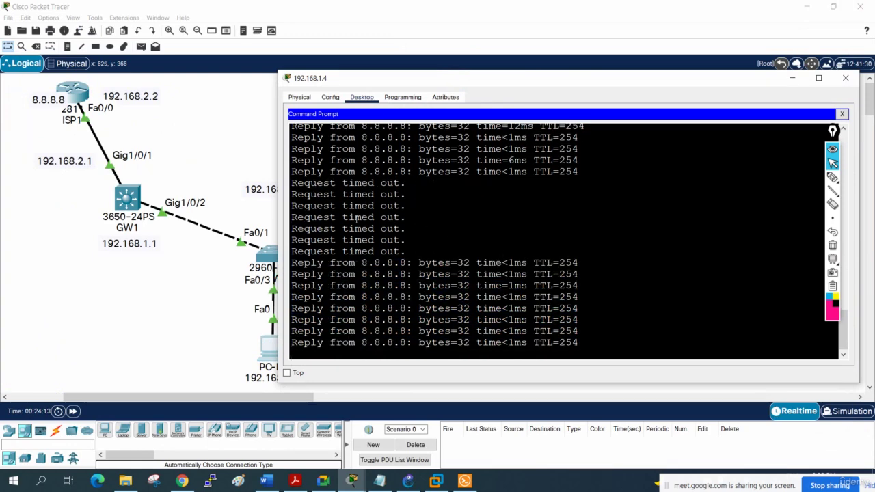
Step: Open GW1's CLI in a maximized window and leave configuration mode for the privileged prompt
{"action": "left_click", "coordinate": [137, 203]}
{"action": "left_click", "coordinate": [137, 204]}
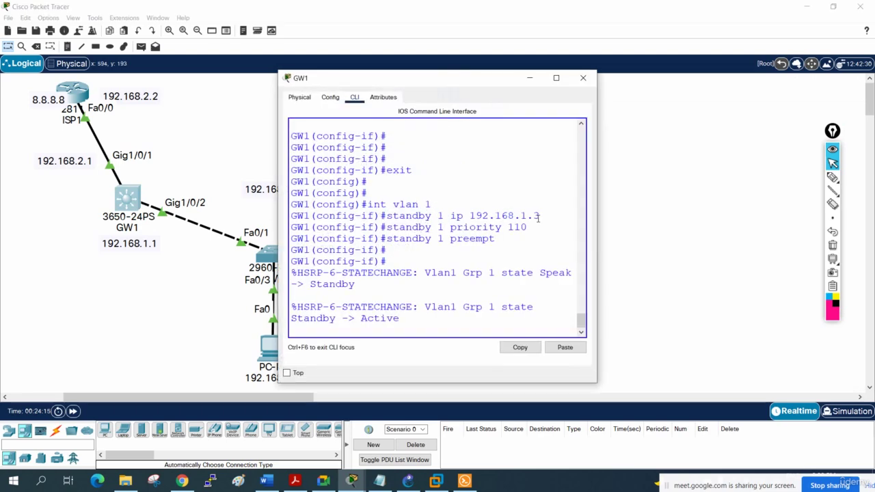
{"action": "left_click", "coordinate": [557, 79]}
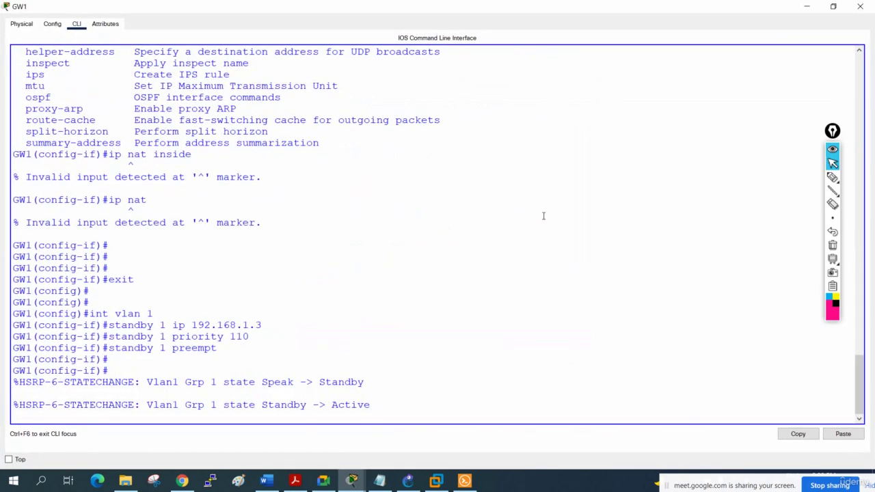
{"action": "key", "text": "Return"}
{"action": "key", "text": "Return"}
{"action": "key", "text": "Return"}
{"action": "key", "text": "Return"}
{"action": "key", "text": "ctrl+z"}
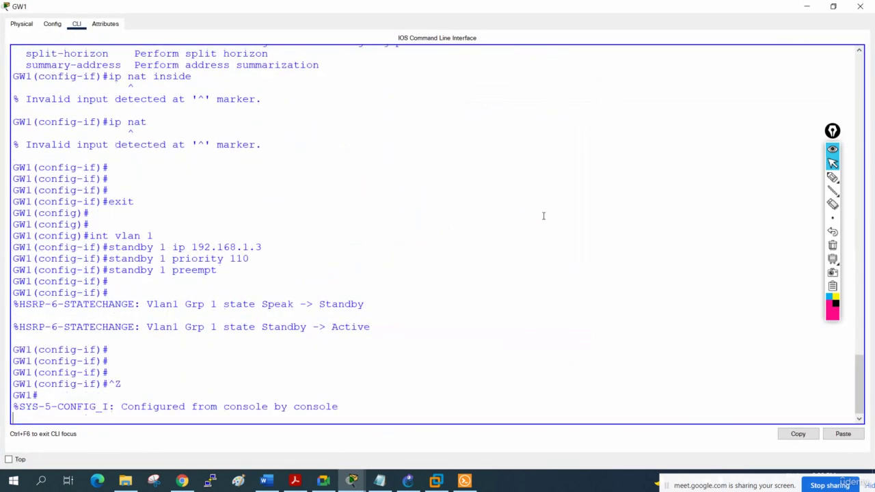
Step: Display GW1's HSRP summary with sh standby br
{"action": "key", "text": "Return"}
{"action": "key", "text": "Return"}
{"action": "key", "text": "Return"}
{"action": "type", "text": "sh st"}
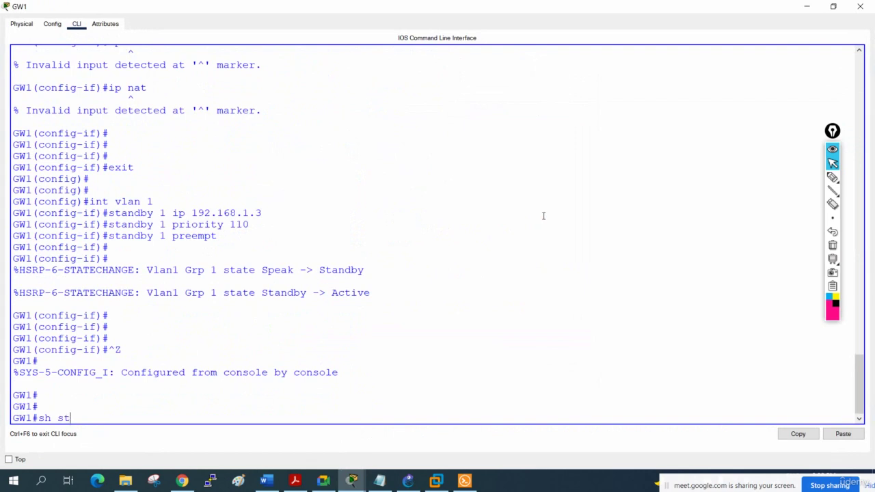
{"action": "type", "text": "andby br"}
{"action": "key", "text": "Return"}
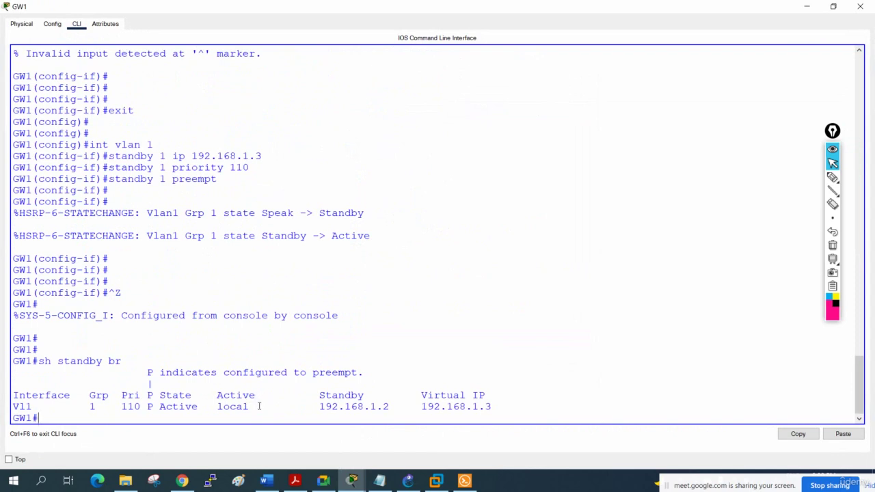
Step: Examine the active, standby, virtual IP and priority entries in GW1's standby summary, and close the window
{"action": "left_click_drag", "start_coordinate": [250, 406], "coordinate": [211, 395]}
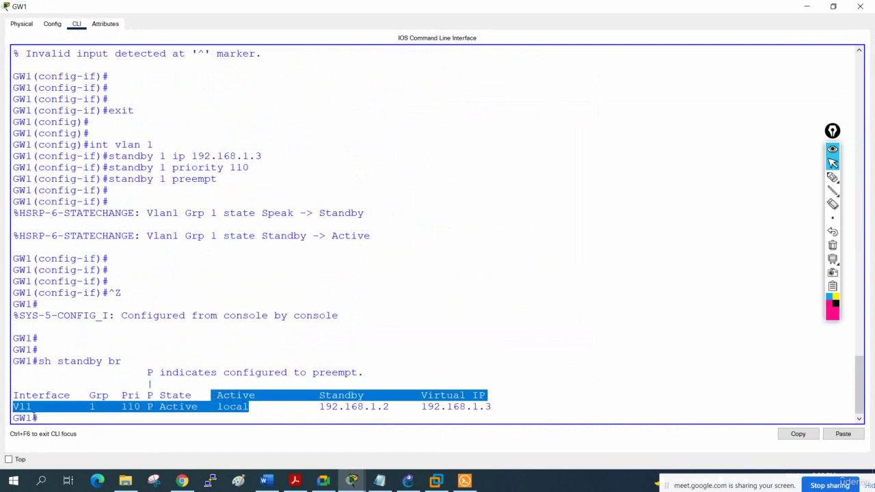
{"action": "left_click_drag", "start_coordinate": [33, 417], "coordinate": [5, 419]}
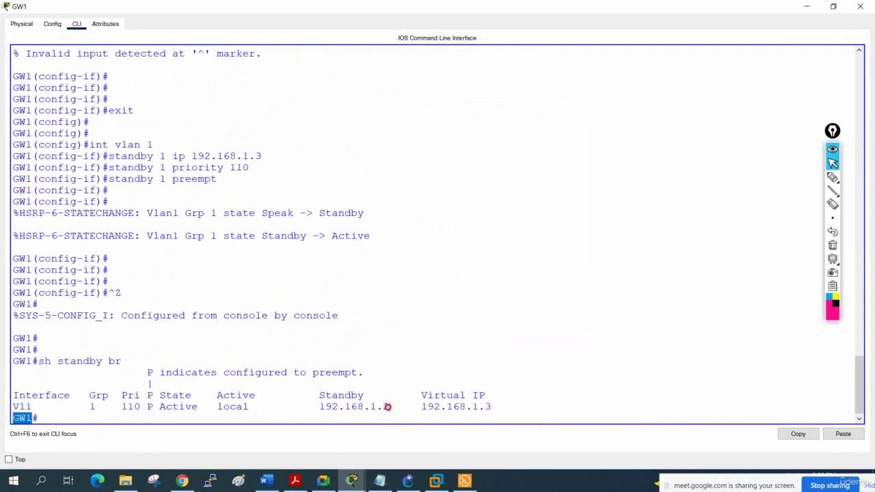
{"action": "left_click_drag", "start_coordinate": [388, 406], "coordinate": [319, 407]}
{"action": "left_click_drag", "start_coordinate": [498, 406], "coordinate": [408, 406]}
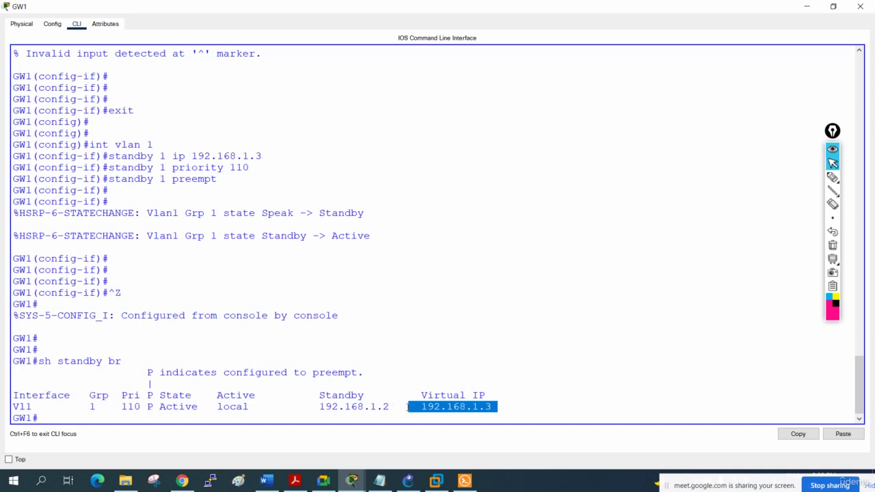
{"action": "left_click_drag", "start_coordinate": [123, 406], "coordinate": [144, 406]}
{"action": "left_click", "coordinate": [860, 6]}
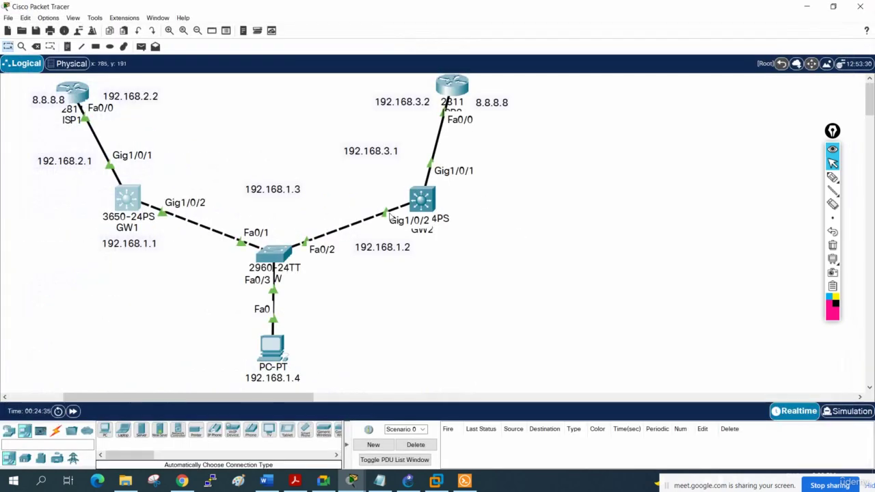
Step: Check the PC's ping output, reopen GW1's CLI, and shut down interface vlan 1 from configuration mode
{"action": "left_click", "coordinate": [275, 343]}
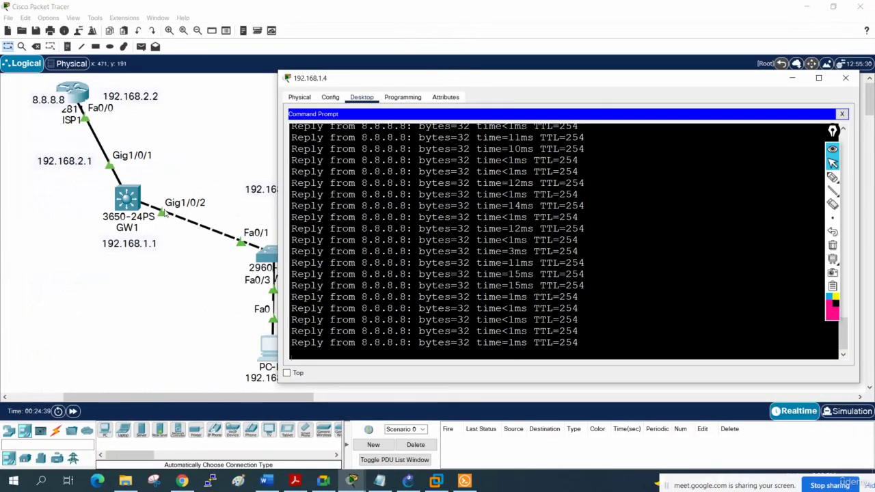
{"action": "left_click", "coordinate": [126, 198]}
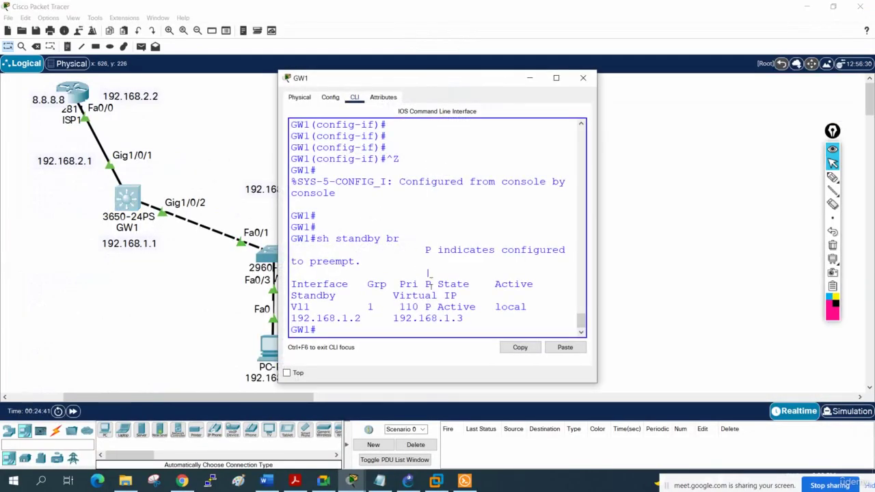
{"action": "type", "text": "config t"}
{"action": "key", "text": "Return"}
{"action": "type", "text": "int vlan"}
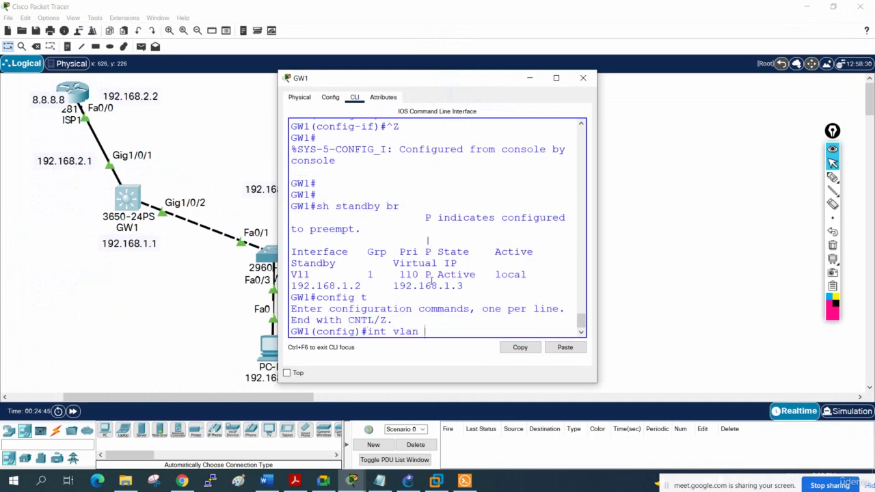
{"action": "type", "text": " 1"}
{"action": "key", "text": "Return"}
{"action": "type", "text": "sh"}
{"action": "key", "text": "Return"}
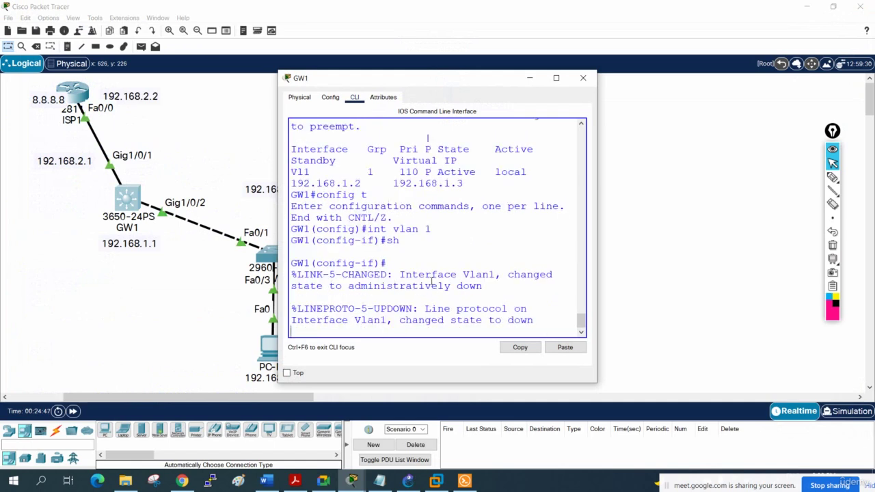
Step: Minimize GW1 and watch the PC's continuous ping to 8.8.8.8 for failover, moving its window off the topology's upper part
{"action": "left_click", "coordinate": [532, 79]}
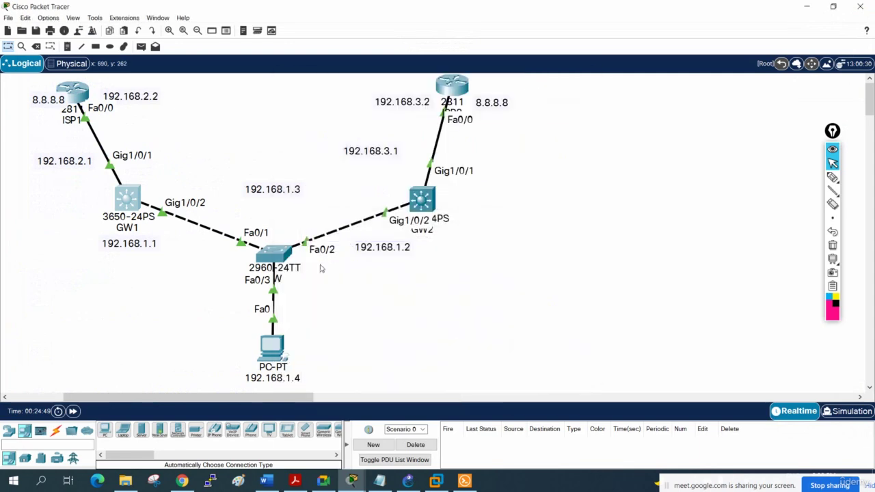
{"action": "left_click", "coordinate": [272, 352]}
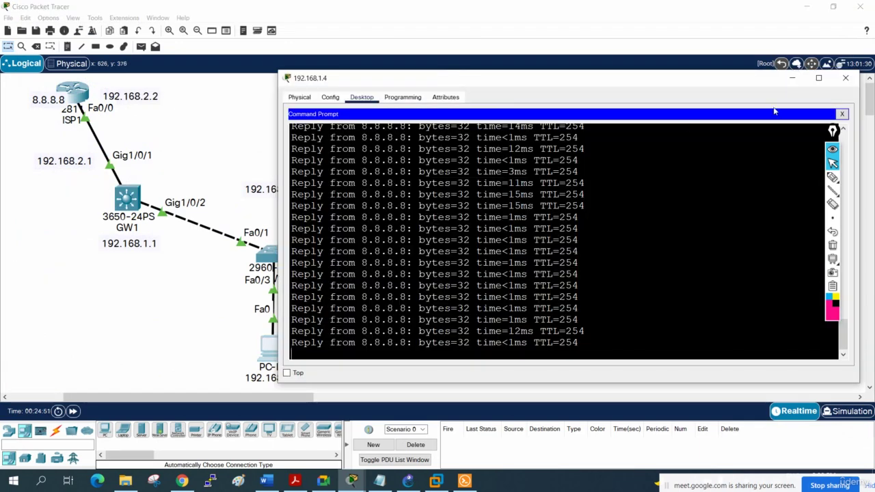
{"action": "left_click", "coordinate": [825, 81]}
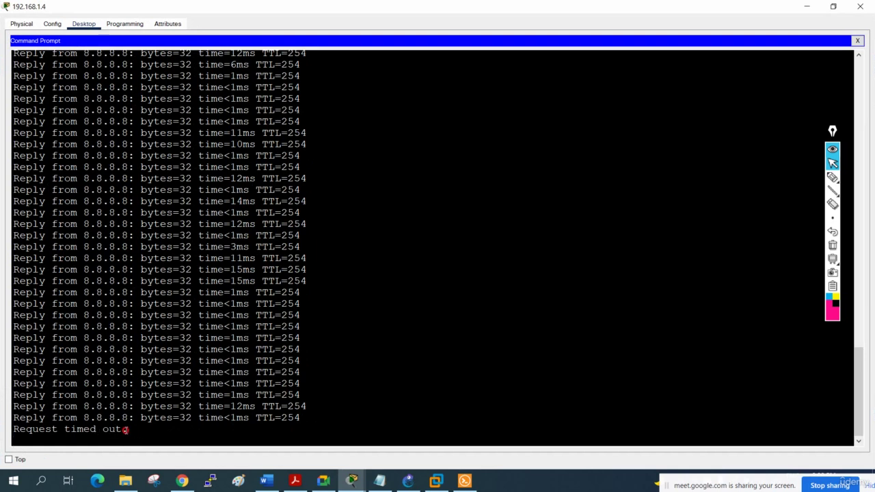
{"action": "left_click_drag", "start_coordinate": [128, 429], "coordinate": [13, 425]}
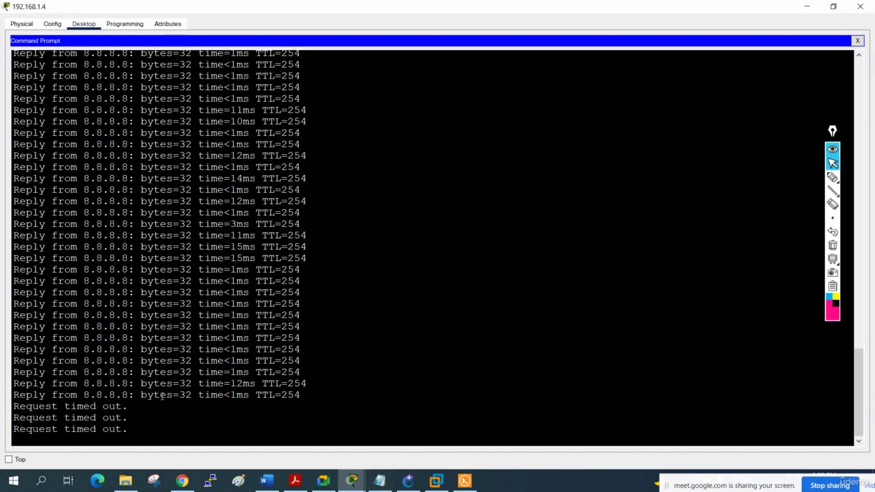
{"action": "left_click_drag", "start_coordinate": [129, 429], "coordinate": [39, 396]}
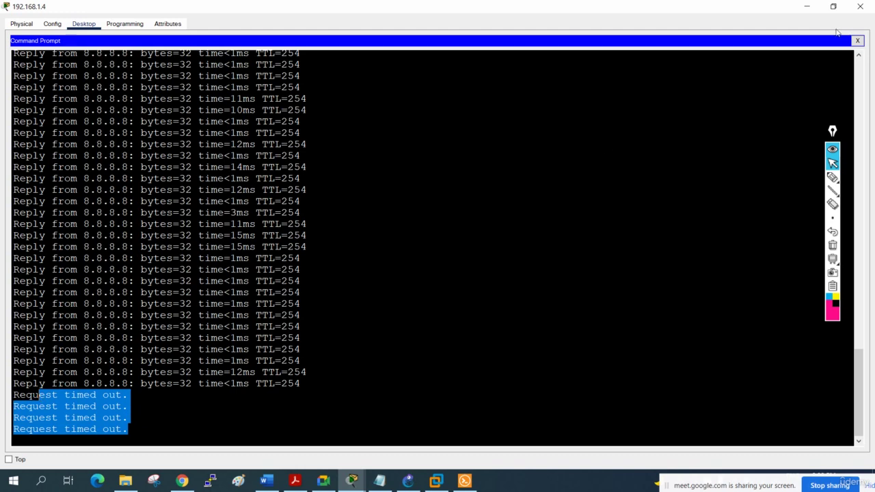
{"action": "left_click", "coordinate": [808, 6]}
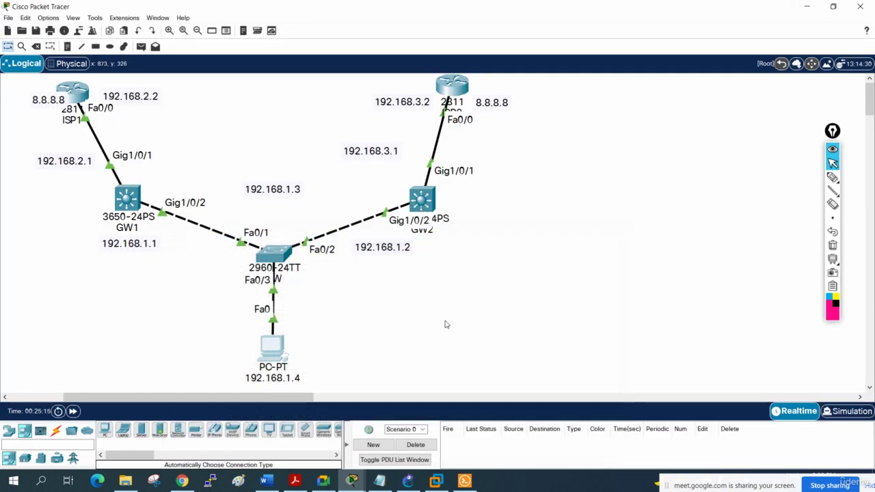
{"action": "left_click", "coordinate": [281, 343]}
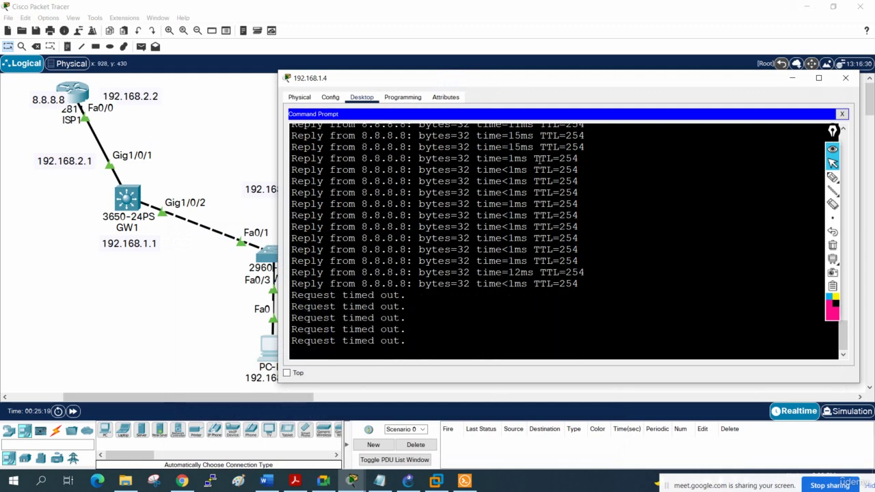
{"action": "left_click_drag", "start_coordinate": [622, 77], "coordinate": [556, 171]}
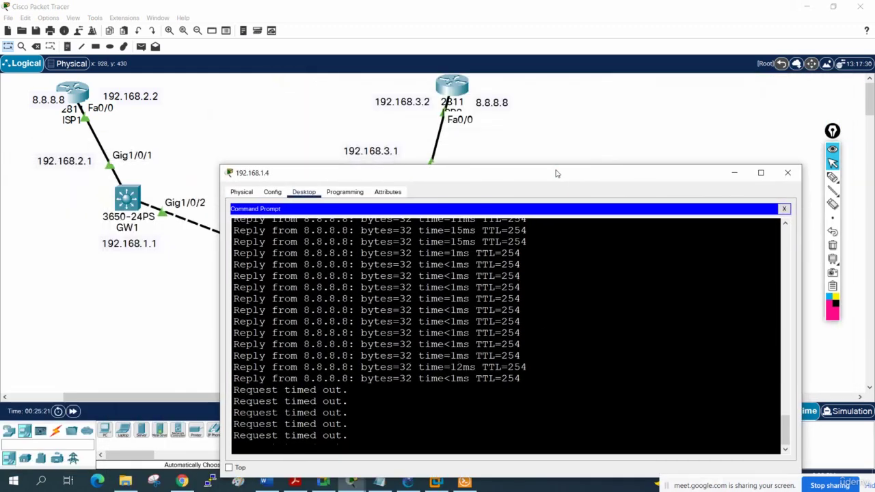
Step: Open ISP2's CLI in a maximized window, display its routing table with sh ip route, and examine the static route to 192.168.1.0/24
{"action": "left_click", "coordinate": [441, 88]}
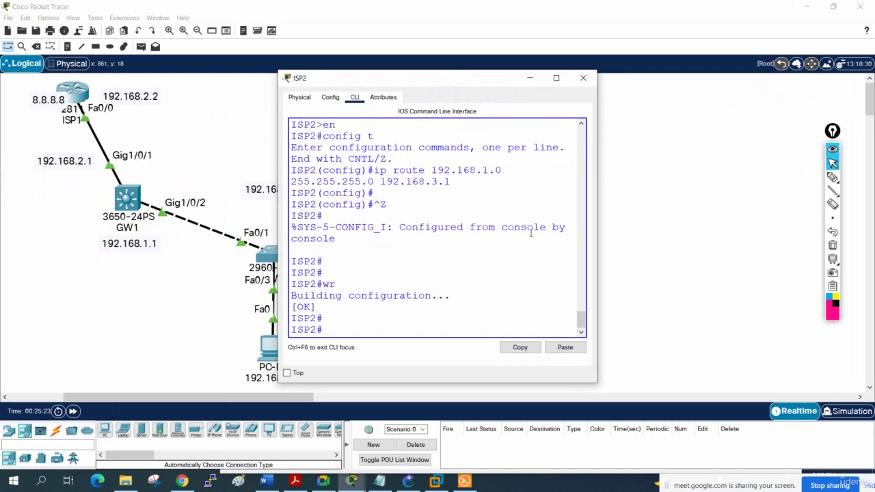
{"action": "left_click", "coordinate": [556, 77]}
{"action": "key", "text": "Return"}
{"action": "key", "text": "Return"}
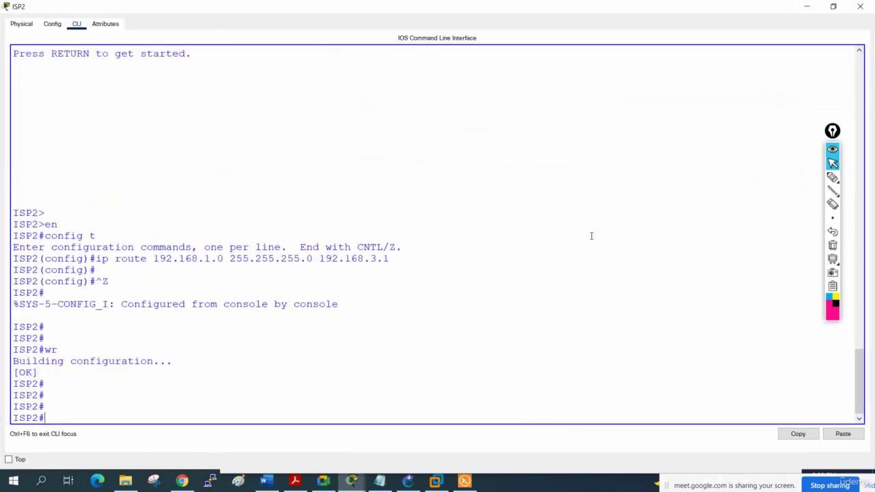
{"action": "type", "text": "sh ip rou"}
{"action": "key", "text": "Tab"}
{"action": "key", "text": "Return"}
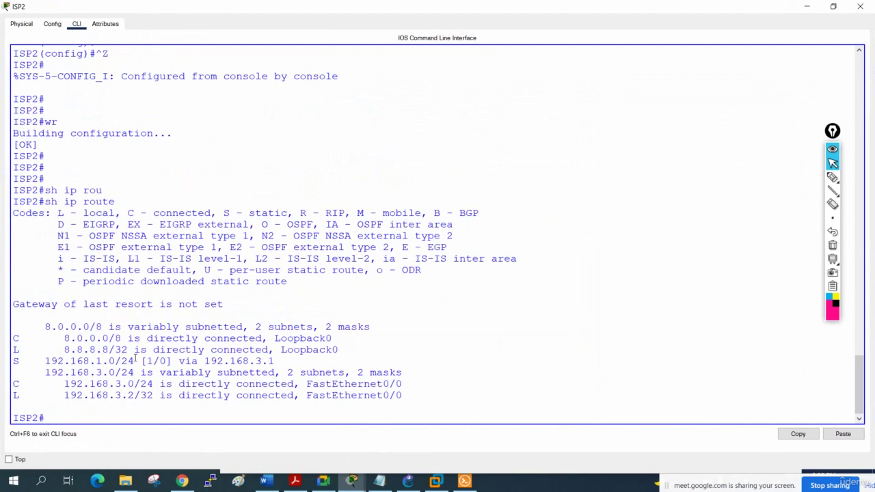
{"action": "left_click_drag", "start_coordinate": [45, 361], "coordinate": [241, 355]}
{"action": "left_click_drag", "start_coordinate": [246, 361], "coordinate": [289, 363]}
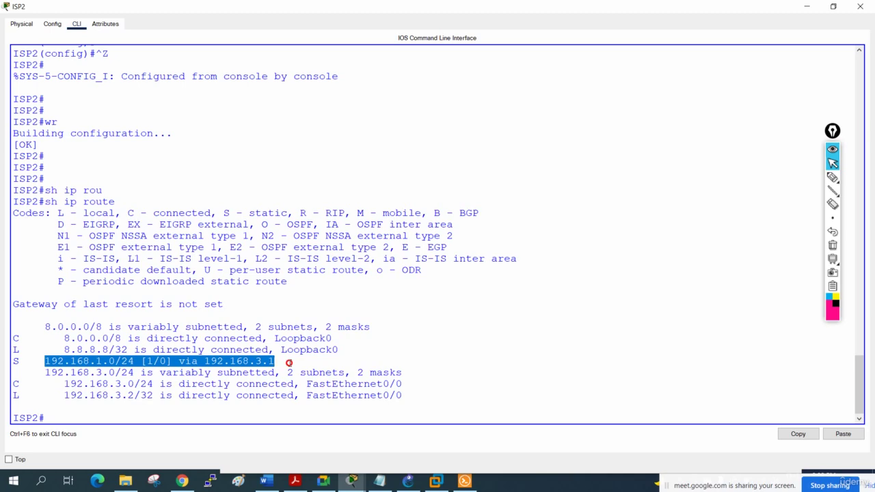
Step: Close ISP2's window, check the PC's continuous ping output, and clear its window from the topology
{"action": "left_click", "coordinate": [858, 7]}
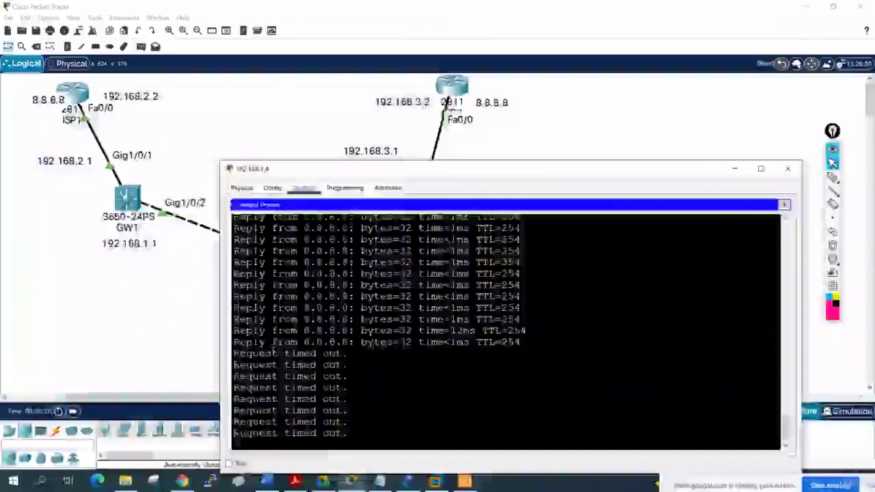
{"action": "left_click", "coordinate": [280, 350]}
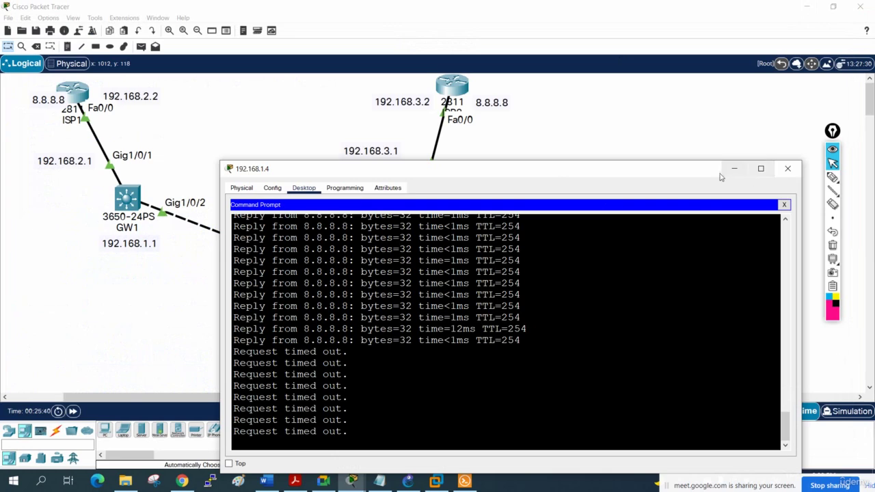
{"action": "left_click", "coordinate": [490, 150]}
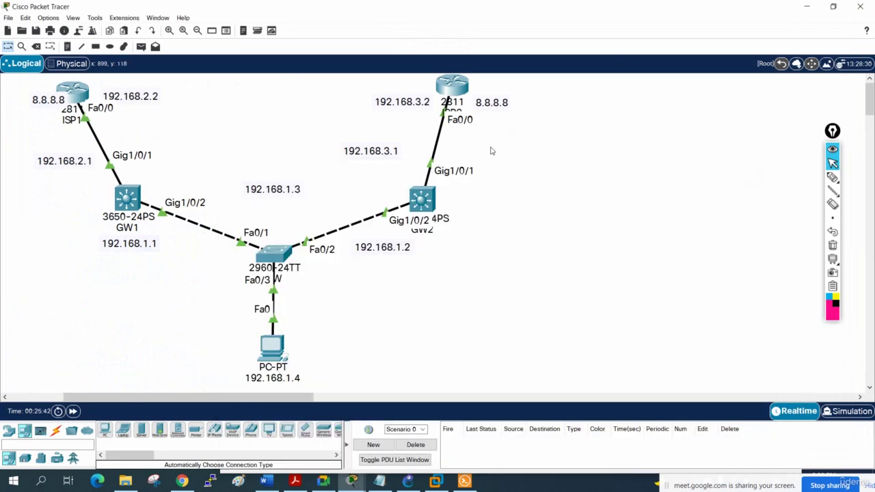
Step: Open GW2's CLI in a maximized window, examine its latest HSRP state change message, and bring up a fresh prompt
{"action": "left_click", "coordinate": [423, 199]}
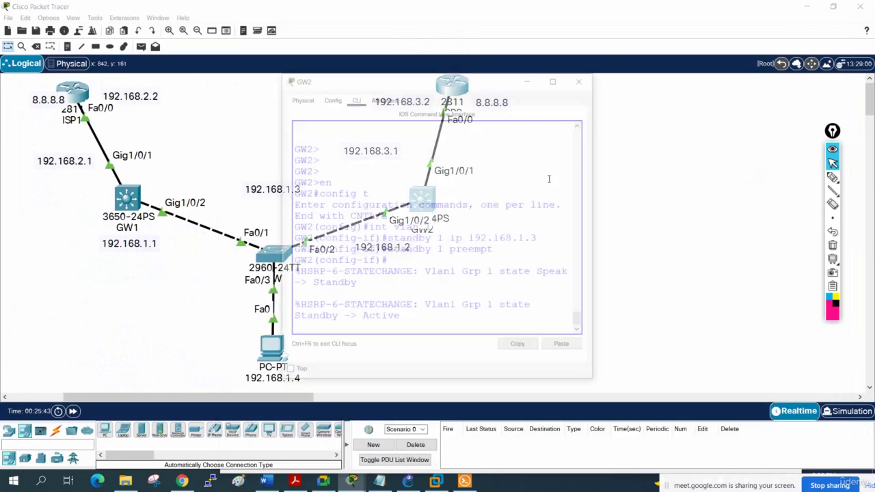
{"action": "left_click", "coordinate": [557, 79]}
{"action": "left_click_drag", "start_coordinate": [372, 406], "coordinate": [327, 405]}
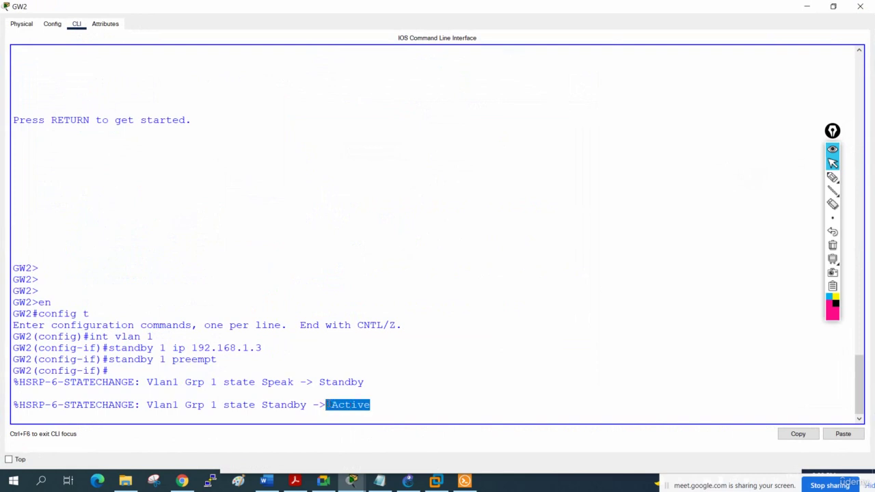
{"action": "left_click", "coordinate": [456, 375]}
{"action": "key", "text": "Return"}
{"action": "key", "text": "Return"}
{"action": "key", "text": "Return"}
{"action": "key", "text": "Return"}
{"action": "key", "text": "Return"}
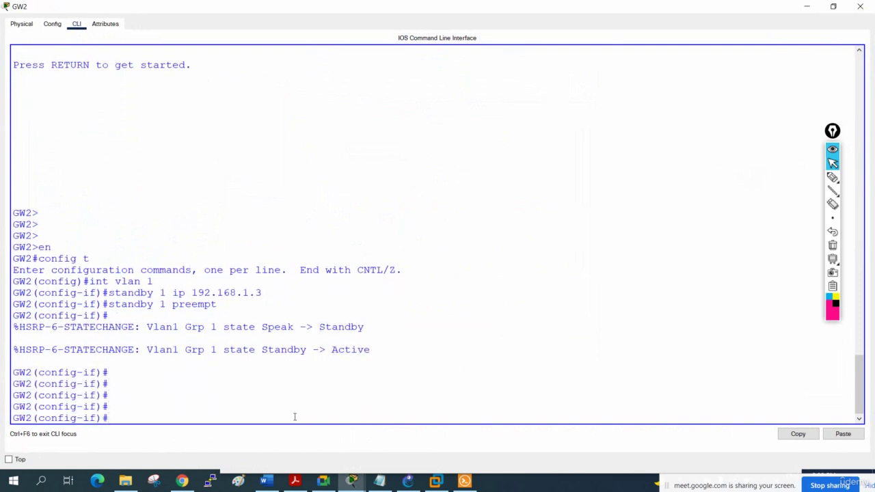
Step: Exit interface and global configuration modes on GW2 to return to the privileged prompt
{"action": "type", "text": "exit"}
{"action": "key", "text": "Return"}
{"action": "key", "text": "Return"}
{"action": "key", "text": "Return"}
{"action": "type", "text": "ex"}
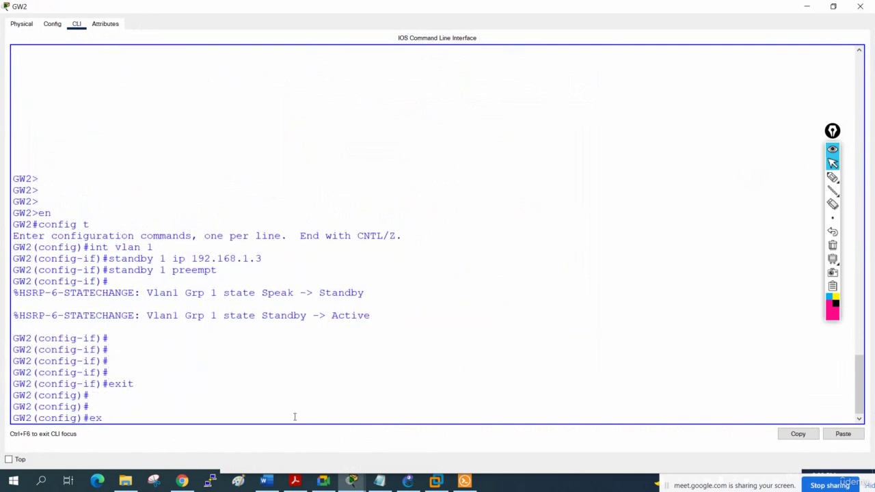
{"action": "type", "text": "it"}
{"action": "key", "text": "Return"}
{"action": "key", "text": "Return"}
{"action": "key", "text": "Return"}
Step: Display GW2's interface addresses and status with sh ip int br, paging through to the Vlan1 entry
{"action": "type", "text": "sh i"}
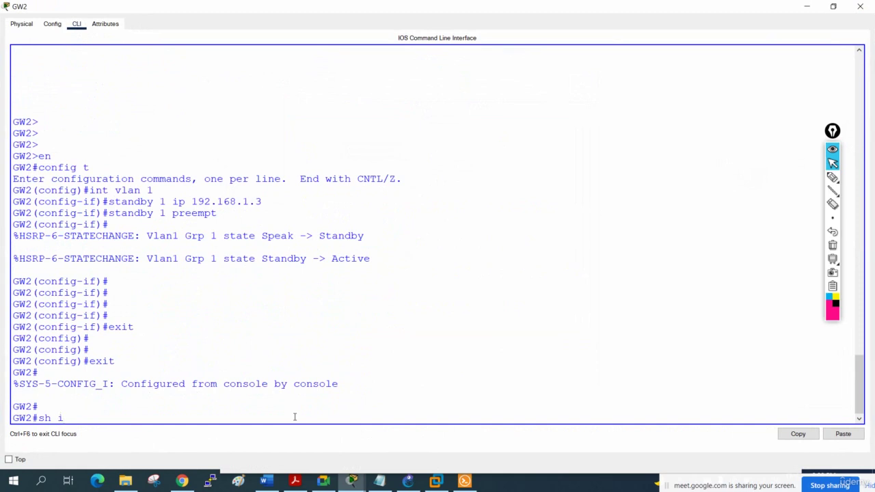
{"action": "type", "text": "p int br"}
{"action": "key", "text": "Return"}
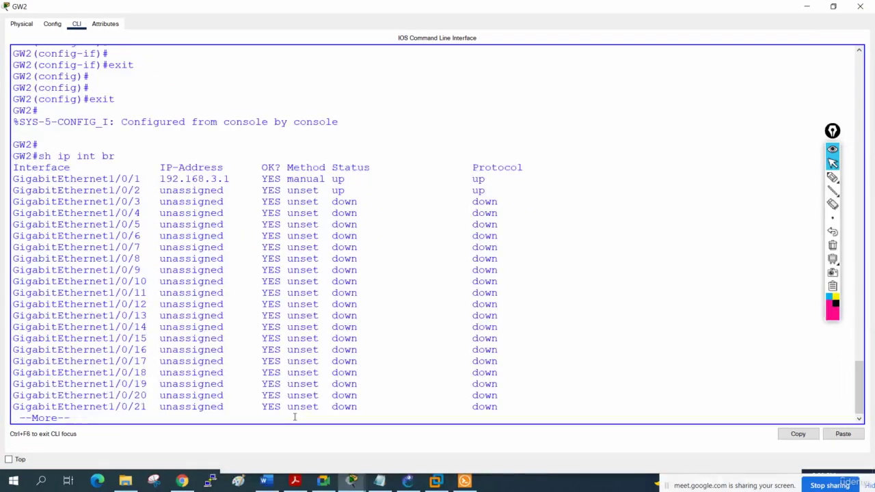
{"action": "key", "text": "Return"}
{"action": "key", "text": "Return"}
{"action": "key", "text": "Return"}
{"action": "key", "text": "Return"}
{"action": "key", "text": "Return"}
{"action": "key", "text": "Return"}
{"action": "key", "text": "Return"}
{"action": "key", "text": "Return"}
{"action": "key", "text": "Return"}
{"action": "key", "text": "Return"}
{"action": "key", "text": "Return"}
{"action": "key", "text": "Return"}
{"action": "key", "text": "Return"}
{"action": "key", "text": "Return"}
{"action": "key", "text": "Return"}
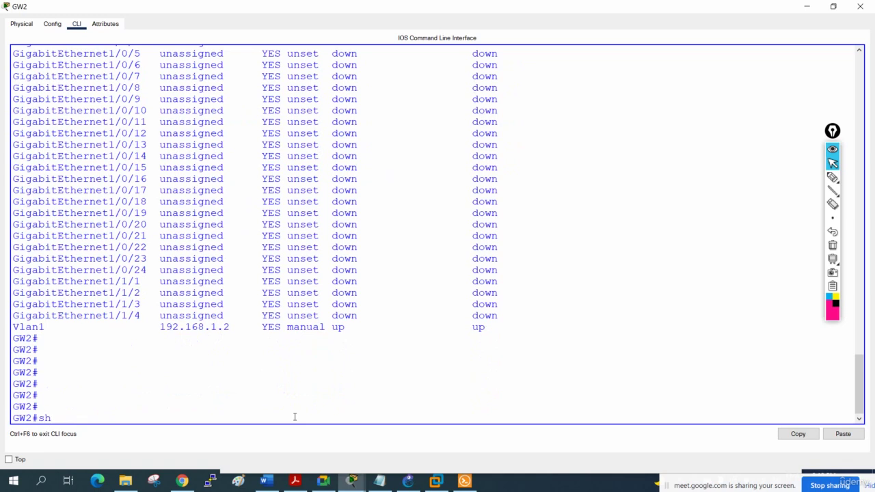
Step: Display GW2's HSRP summary with sh standby br, examine the priority, state and active entries, and close the window
{"action": "type", "text": "sh standby br"}
{"action": "key", "text": "Return"}
{"action": "key", "text": "Return"}
{"action": "key", "text": "Return"}
{"action": "key", "text": "Return"}
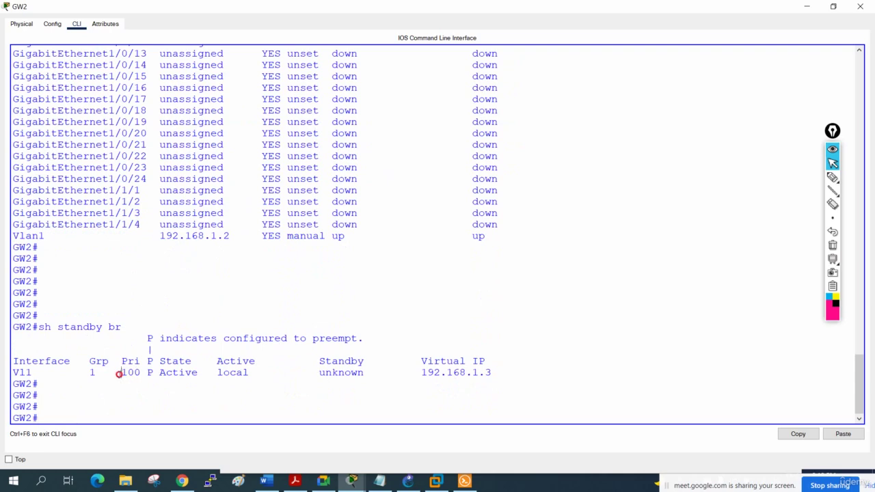
{"action": "left_click_drag", "start_coordinate": [121, 373], "coordinate": [233, 362]}
{"action": "left_click", "coordinate": [276, 374]}
{"action": "left_click", "coordinate": [387, 387]}
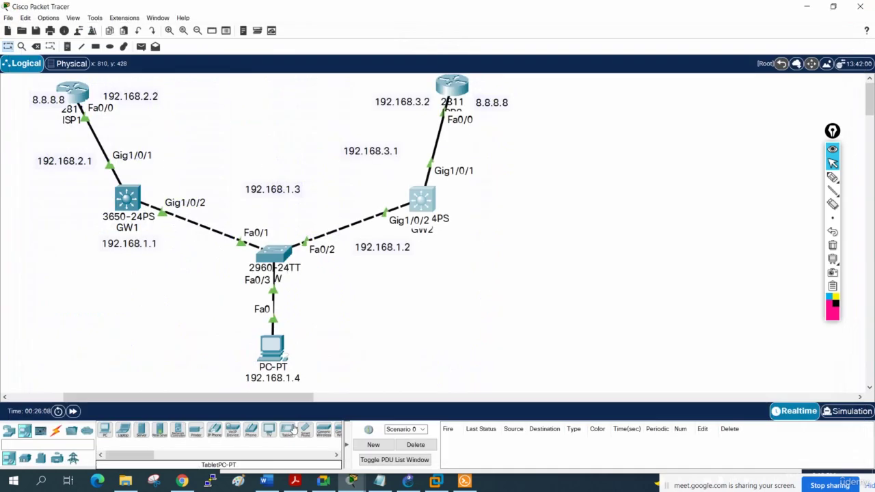
{"action": "left_click", "coordinate": [860, 6]}
Step: Recheck the PC's ping, reopen ISP2's CLI maximized, and examine its interfaces with sh ip int br, especially Loopback0
{"action": "left_click", "coordinate": [271, 352]}
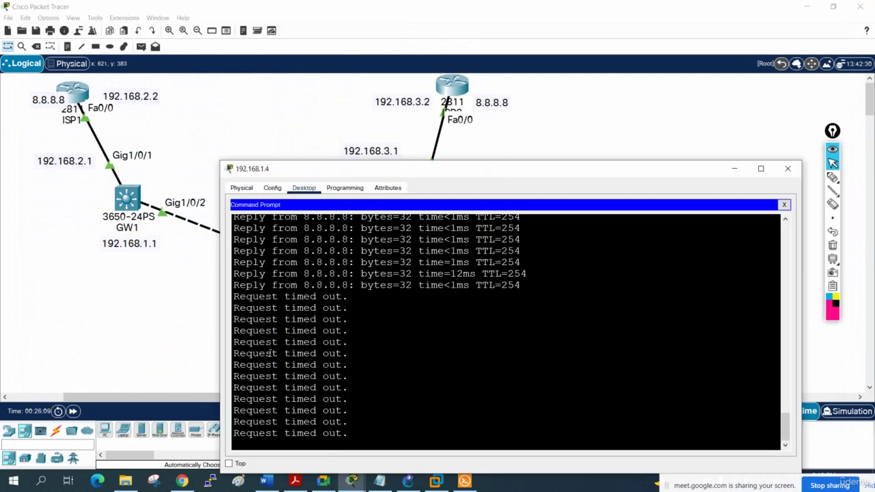
{"action": "left_click", "coordinate": [454, 86]}
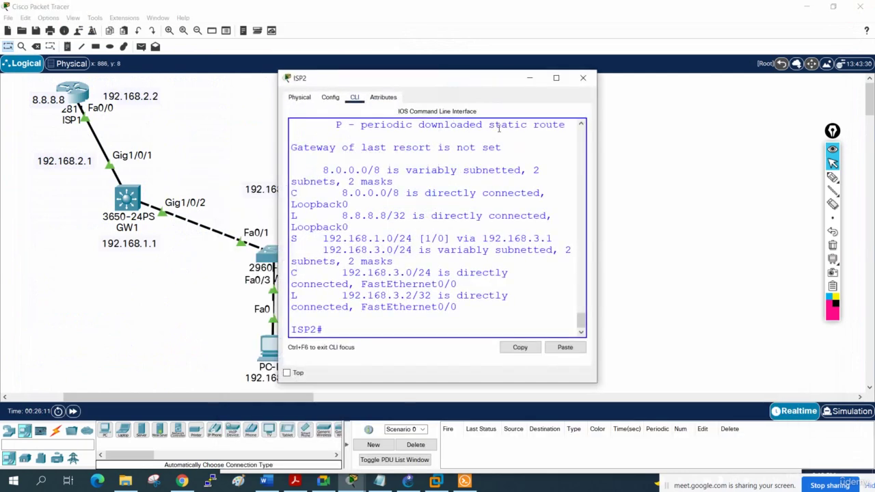
{"action": "left_click", "coordinate": [556, 78]}
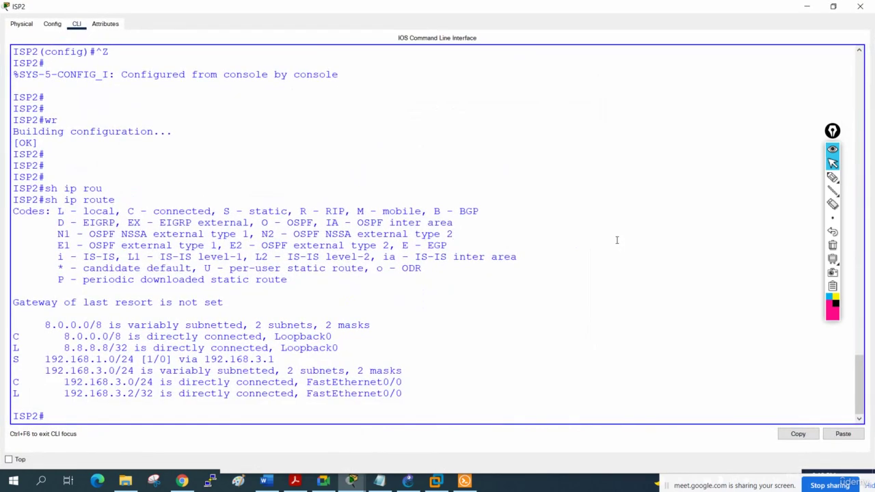
{"action": "type", "text": "sh ip int br"}
{"action": "key", "text": "Return"}
{"action": "key", "text": "Return"}
{"action": "key", "text": "Return"}
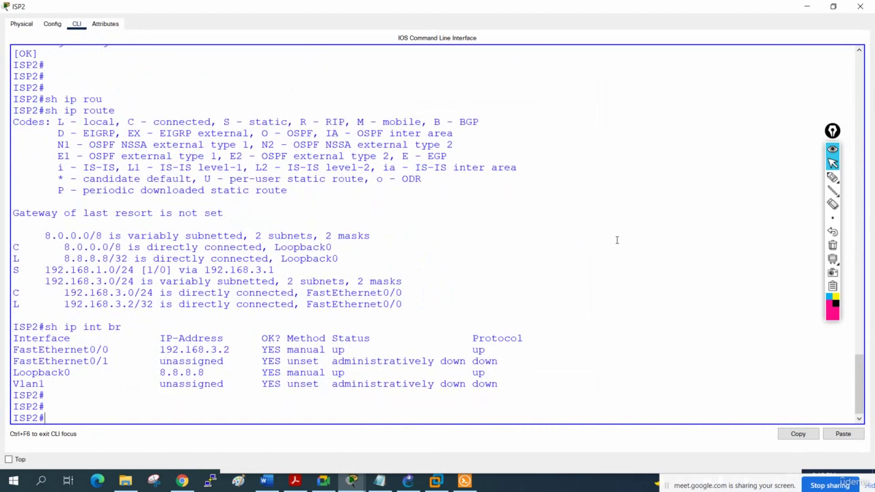
{"action": "left_click_drag", "start_coordinate": [486, 373], "coordinate": [87, 372]}
{"action": "left_click", "coordinate": [689, 217]}
Step: Enable ICMP packet debugging on ISP2 with debug ip icmp and minimize its window
{"action": "type", "text": "deb"}
{"action": "key", "text": "Tab"}
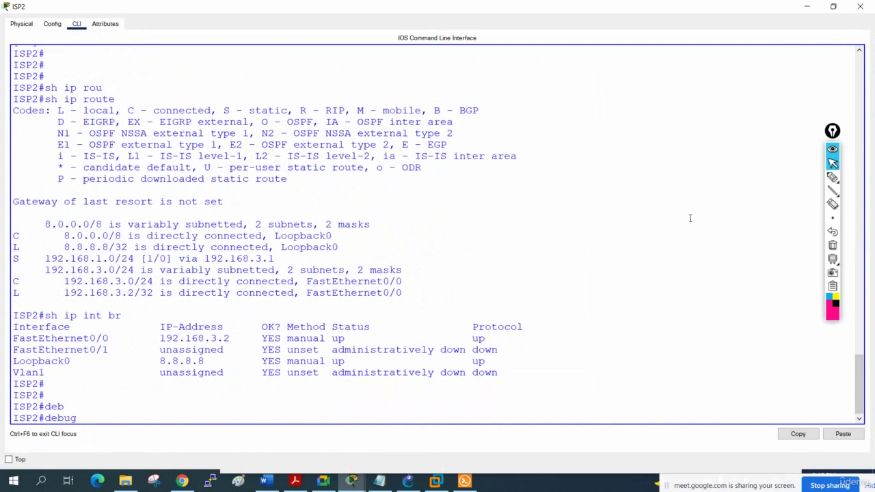
{"action": "type", "text": "ip icm"}
{"action": "key", "text": "Tab"}
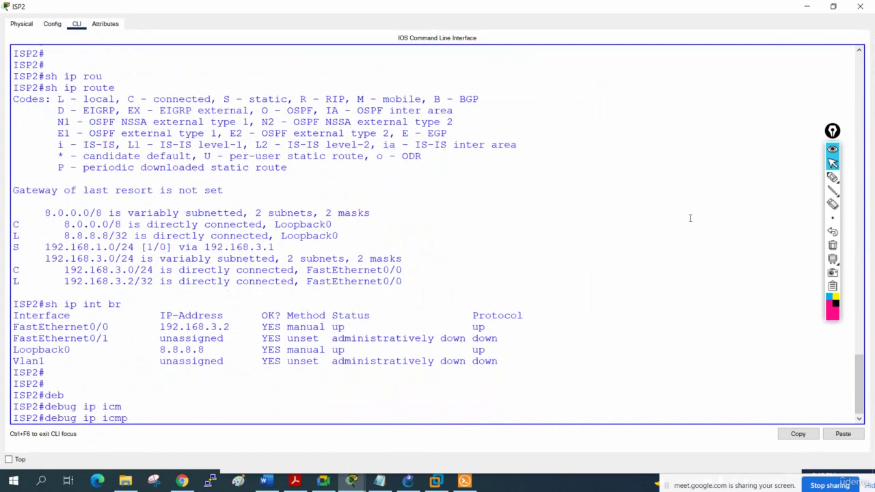
{"action": "key", "text": "Return"}
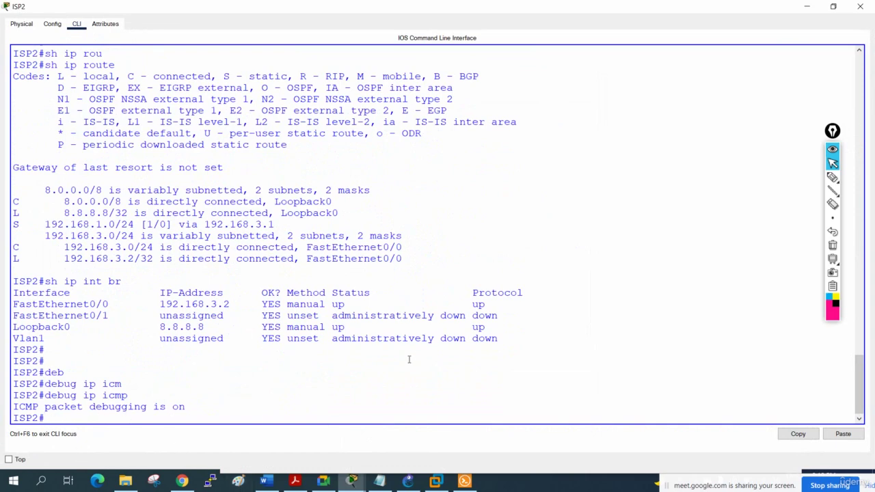
{"action": "left_click", "coordinate": [807, 7]}
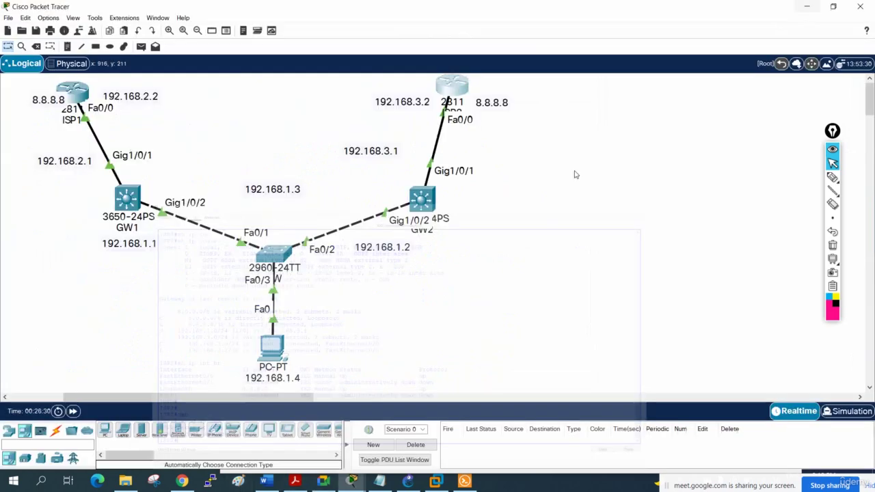
Step: Close the PC's Command Prompt, check the default gateway in its IP Configuration, and close the PC window
{"action": "left_click", "coordinate": [270, 345]}
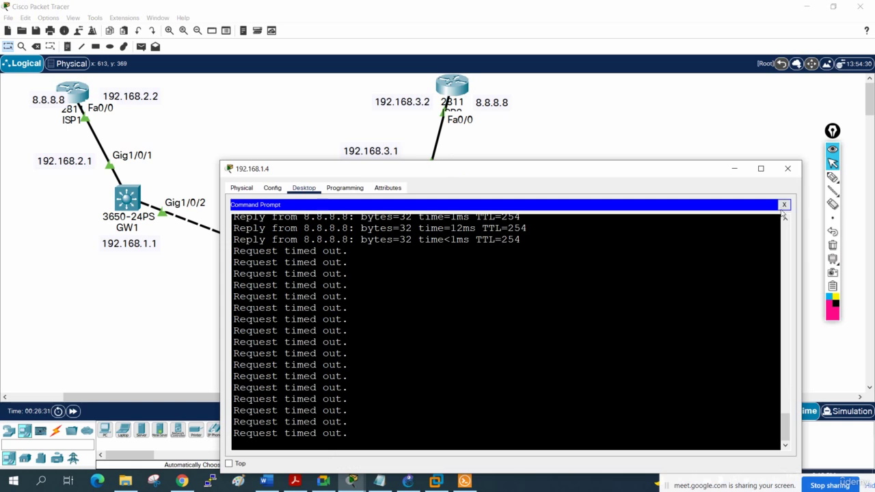
{"action": "left_click", "coordinate": [784, 205]}
{"action": "left_click", "coordinate": [285, 225]}
{"action": "left_click", "coordinate": [431, 283]}
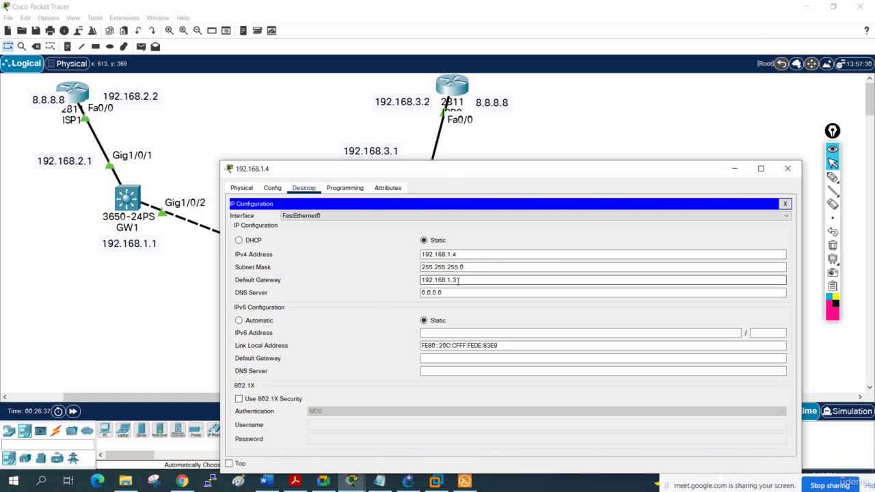
{"action": "left_click", "coordinate": [788, 169]}
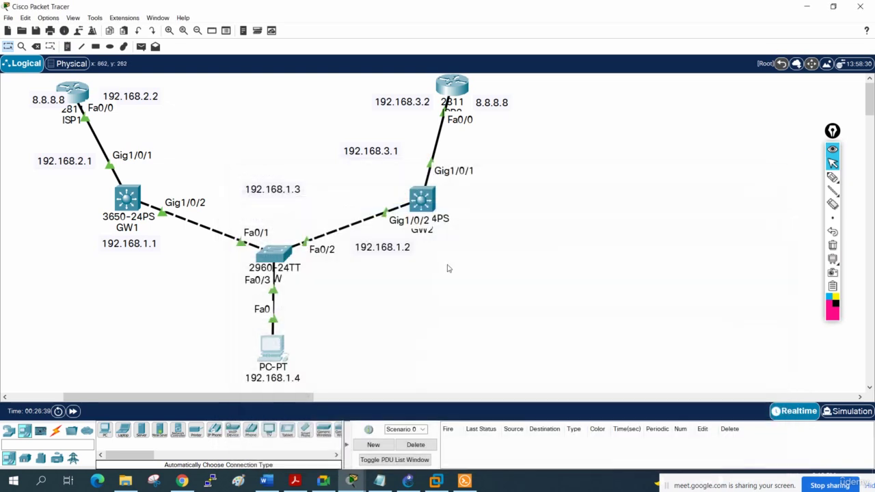
Step: Save GW2's running configuration with wr, close its window, and briefly check ISP2's CLI
{"action": "left_click", "coordinate": [423, 200]}
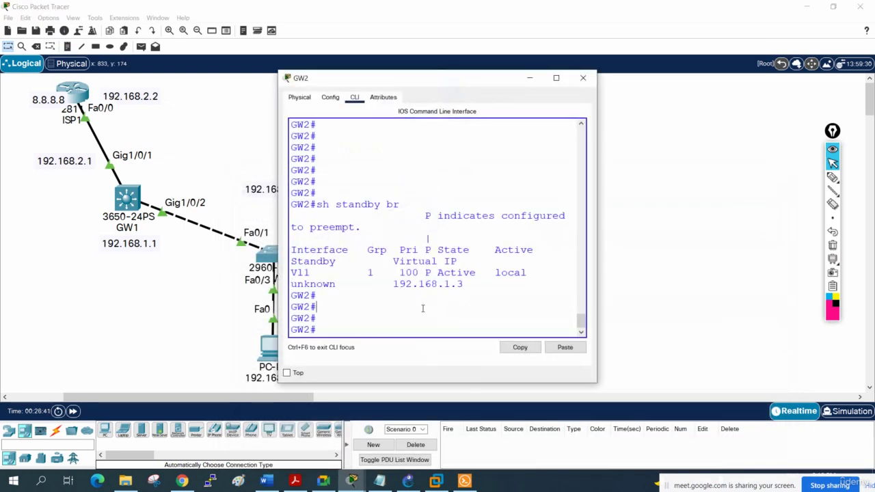
{"action": "type", "text": "wr"}
{"action": "key", "text": "Return"}
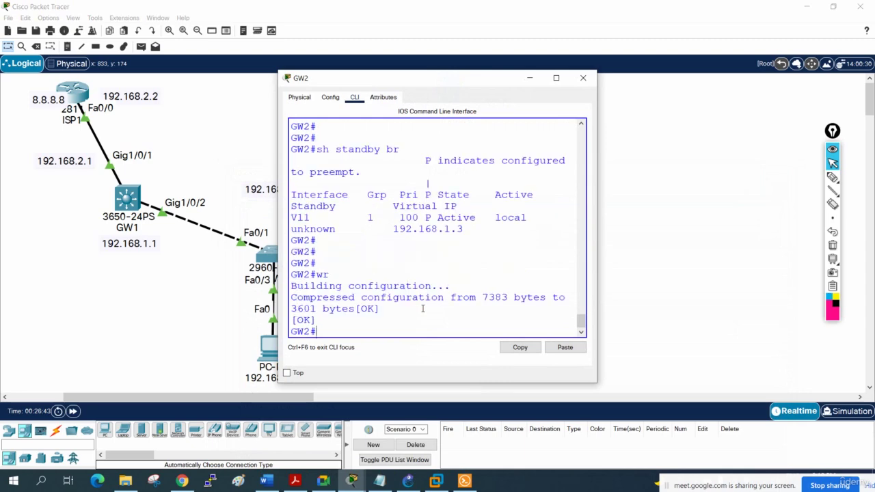
{"action": "key", "text": "Return"}
{"action": "key", "text": "Return"}
{"action": "left_click", "coordinate": [556, 79]}
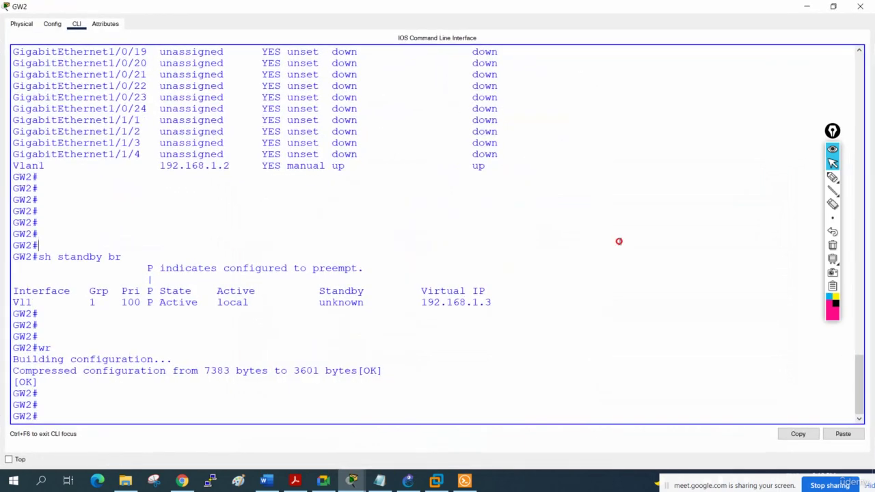
{"action": "left_click", "coordinate": [860, 6]}
{"action": "left_click", "coordinate": [450, 93]}
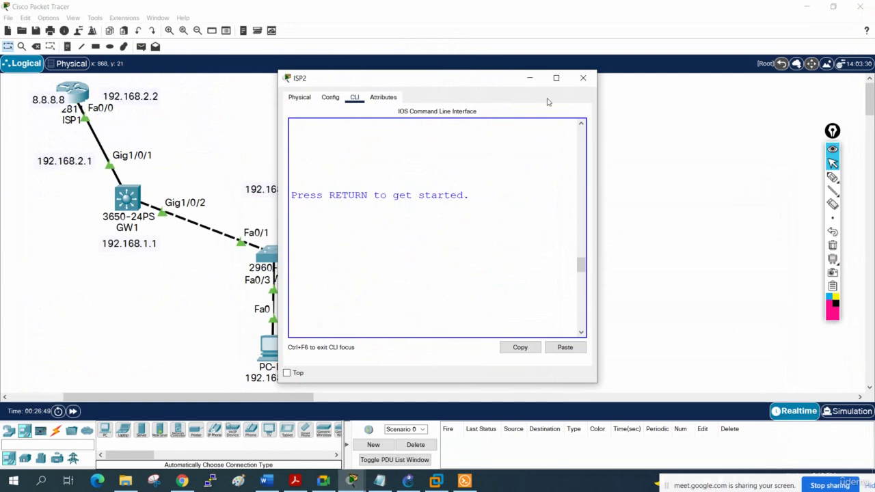
{"action": "left_click", "coordinate": [583, 78]}
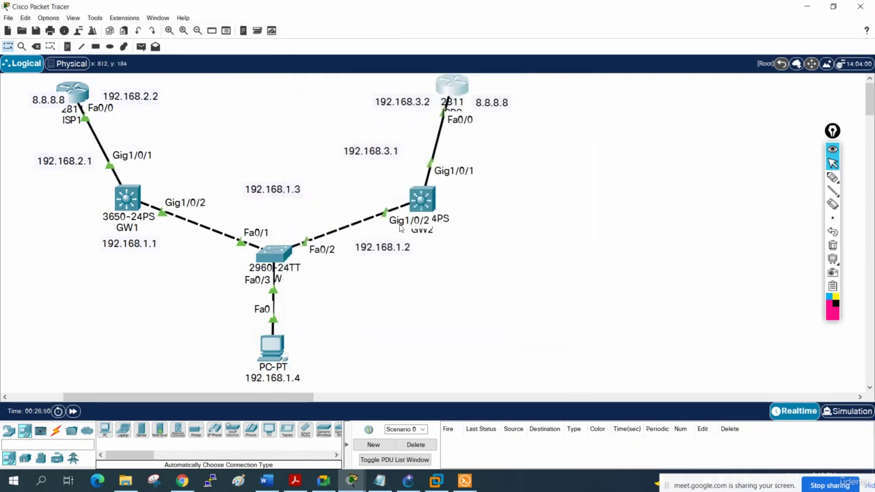
Step: Reopen GW2's CLI in a widened window and display its routing table with sh ip route
{"action": "left_click", "coordinate": [425, 197]}
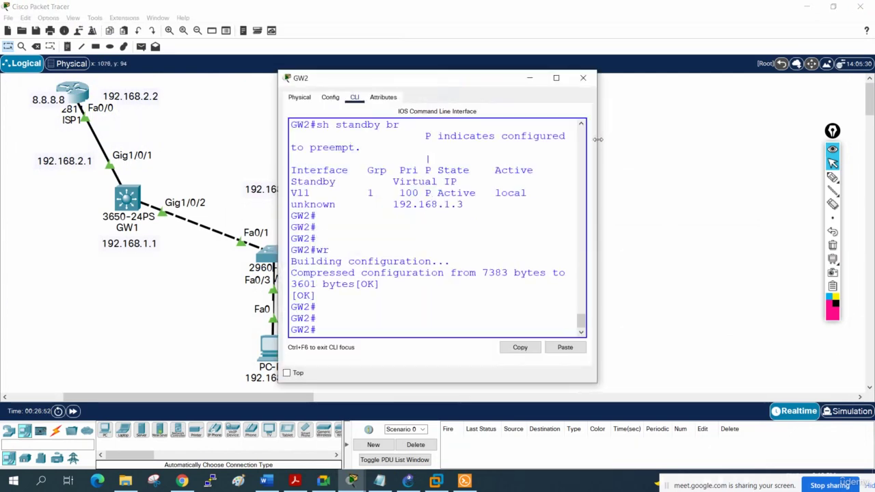
{"action": "left_click_drag", "start_coordinate": [597, 140], "coordinate": [831, 143]}
{"action": "key", "text": "Return"}
{"action": "key", "text": "Return"}
{"action": "key", "text": "Return"}
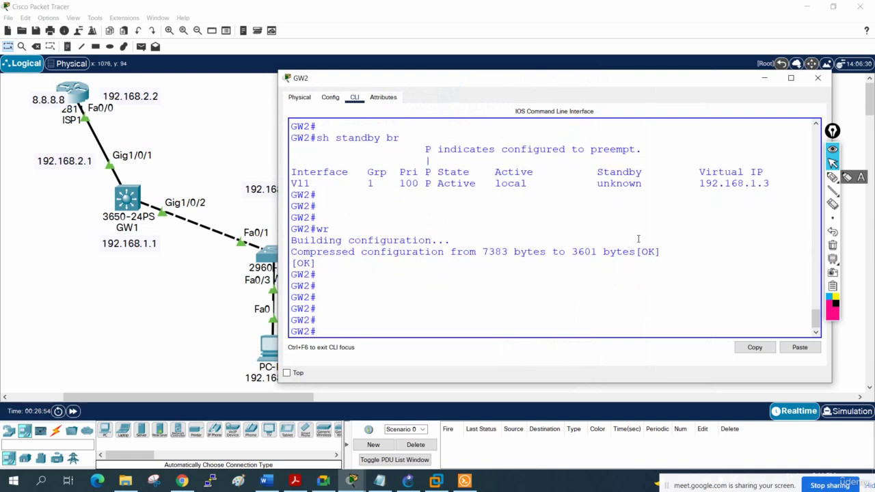
{"action": "type", "text": "u"}
{"action": "key", "text": "Tab"}
{"action": "key", "text": "Return"}
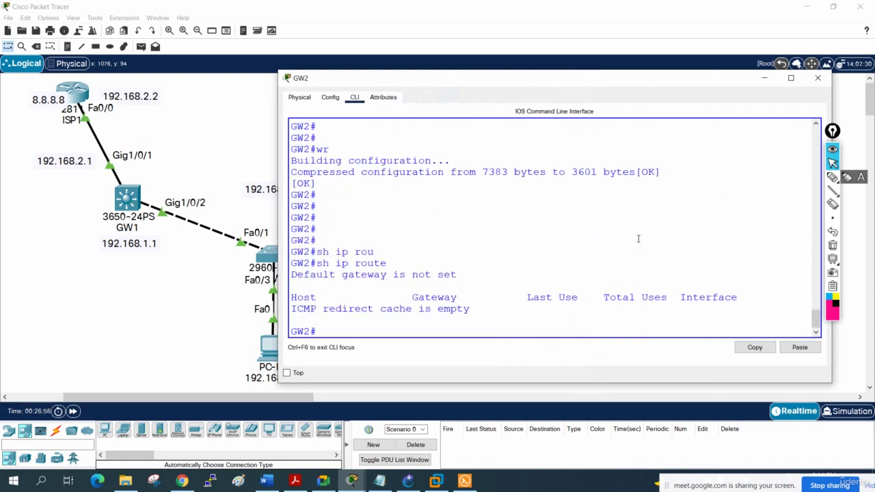
{"action": "key", "text": "Return"}
{"action": "key", "text": "Return"}
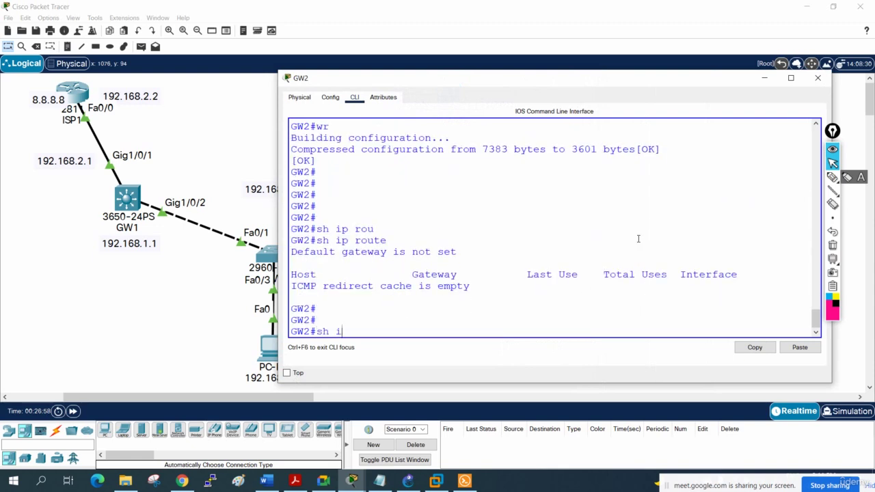
Step: Run sh ip route again on GW2 to recheck its routing output
{"action": "type", "text": "sh ip rou"}
{"action": "key", "text": "Tab"}
{"action": "key", "text": "Return"}
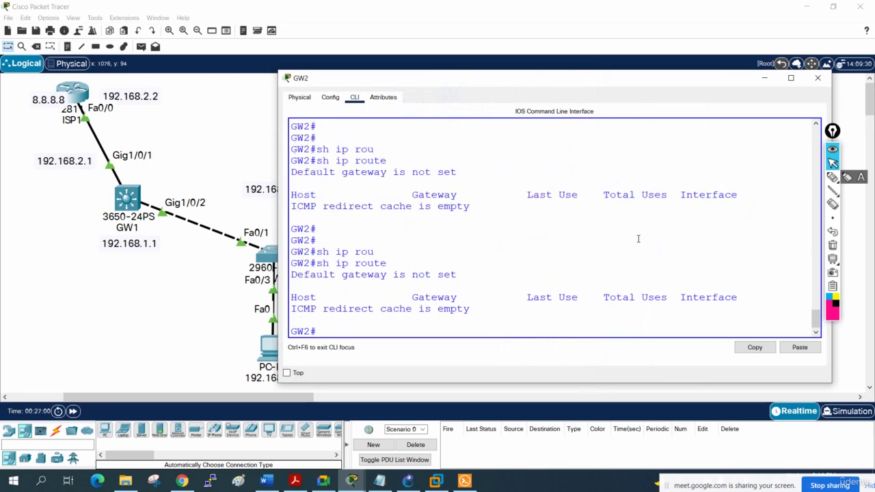
{"action": "key", "text": "Return"}
{"action": "key", "text": "Return"}
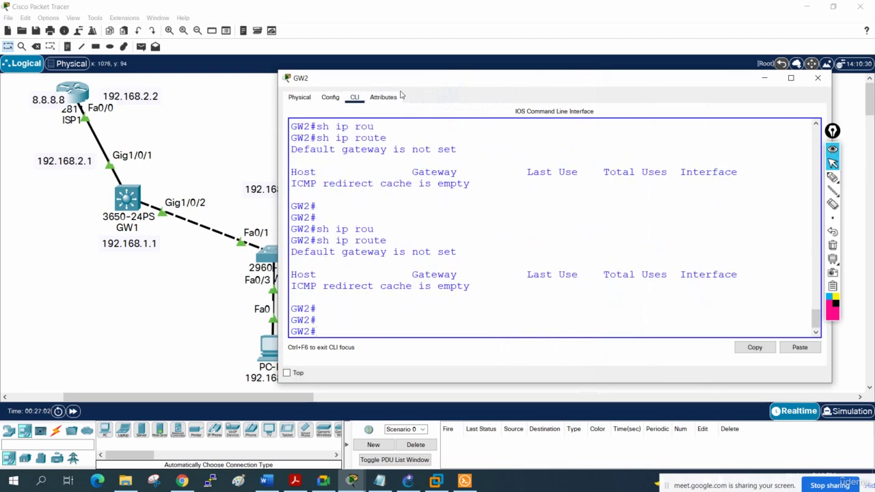
Step: Switch to Notepad and copy the line ip route 0.0.0.0 0.0.0.0 192.168.3.2 from the GW2 configuration
{"action": "mouse_move", "coordinate": [403, 87]}
{"action": "left_mouse_down"}
{"action": "mouse_move", "coordinate": [408, 140]}
{"action": "mouse_move", "coordinate": [360, 254]}
{"action": "mouse_move", "coordinate": [364, 267]}
{"action": "mouse_move", "coordinate": [374, 262]}
{"action": "mouse_move", "coordinate": [393, 100]}
{"action": "left_mouse_up"}
{"action": "left_click", "coordinate": [379, 480]}
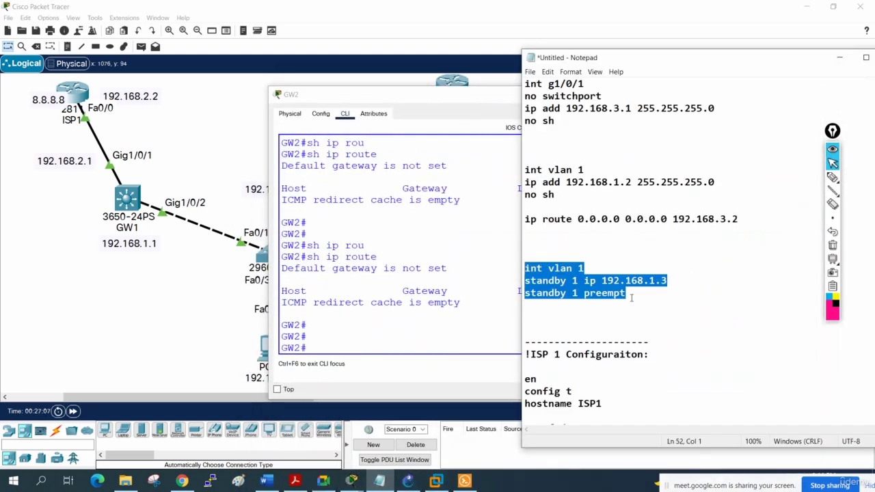
{"action": "scroll", "coordinate": [627, 290], "scroll_direction": "down", "scroll_amount": 11}
{"action": "scroll", "coordinate": [628, 286], "scroll_direction": "up", "scroll_amount": 2}
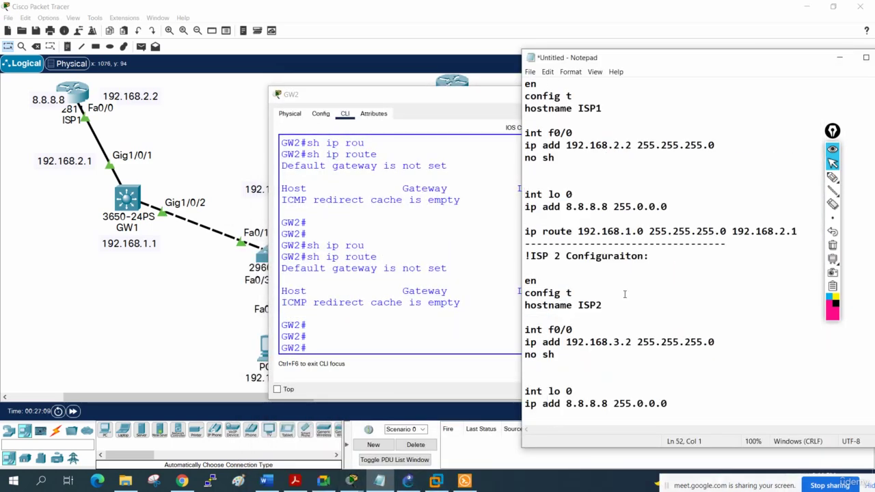
{"action": "scroll", "coordinate": [599, 242], "scroll_direction": "up", "scroll_amount": 7}
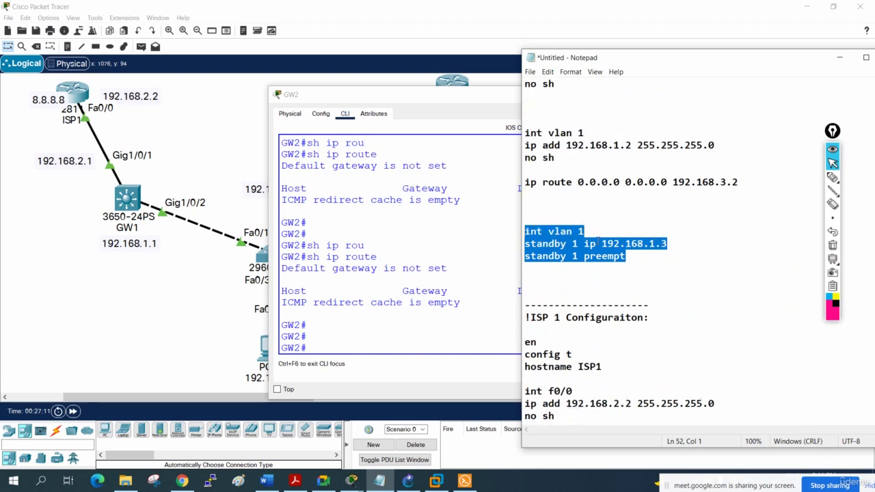
{"action": "left_click_drag", "start_coordinate": [738, 183], "coordinate": [523, 181]}
{"action": "right_click", "coordinate": [527, 182]}
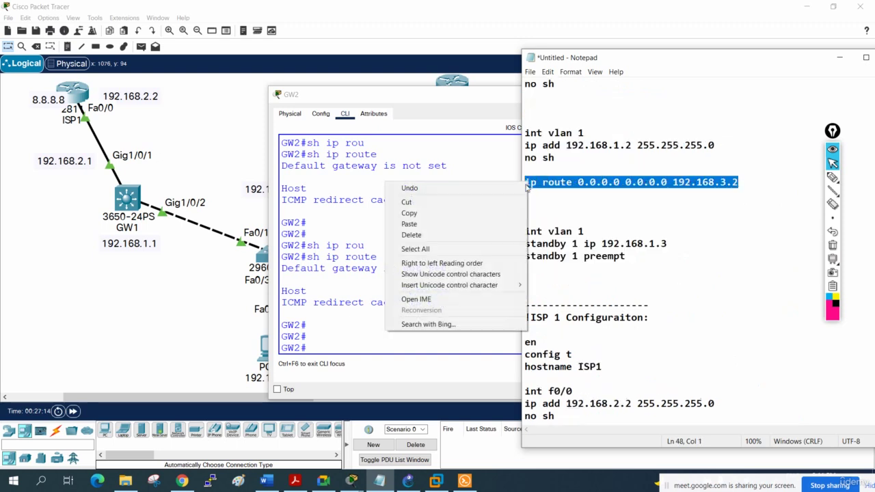
{"action": "left_click", "coordinate": [489, 213]}
Step: Add the default route ip route 0.0.0.0 0.0.0.0 192.168.3.2 in GW2's global configuration mode and exit to privileged mode
{"action": "left_click_drag", "start_coordinate": [348, 103], "coordinate": [304, 104]}
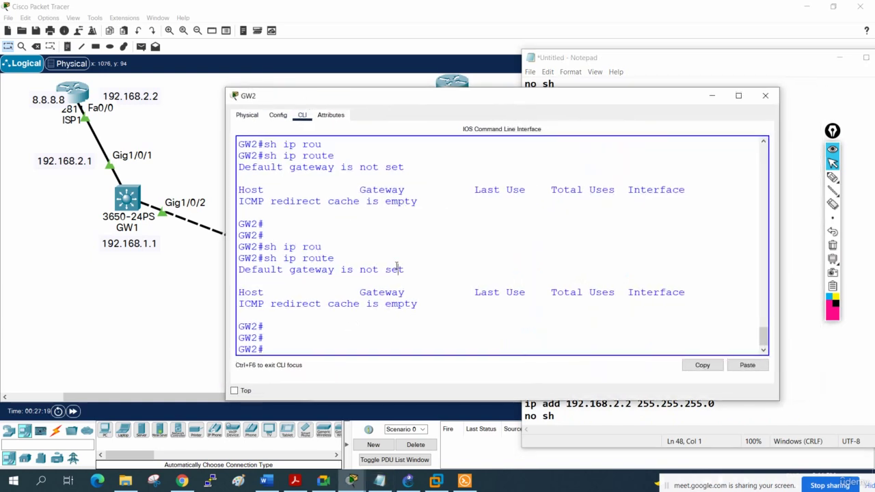
{"action": "type", "text": "config t"}
{"action": "key", "text": "Return"}
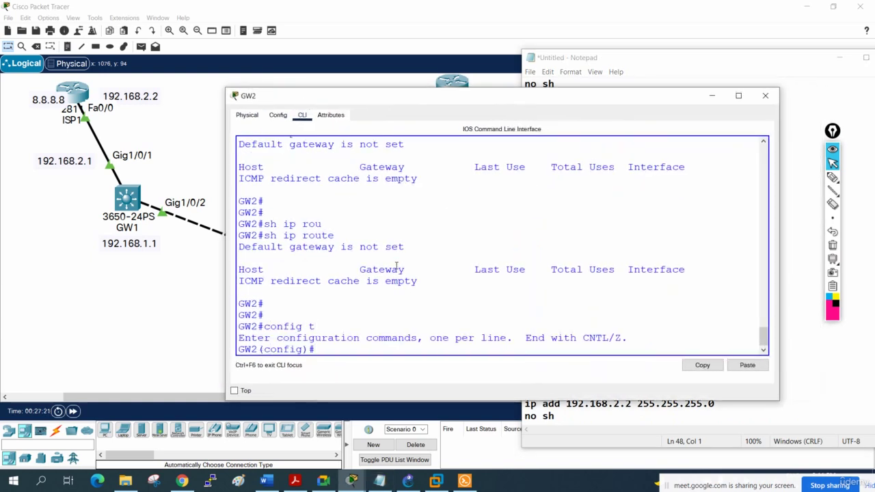
{"action": "right_click", "coordinate": [395, 266]}
{"action": "left_click", "coordinate": [418, 285]}
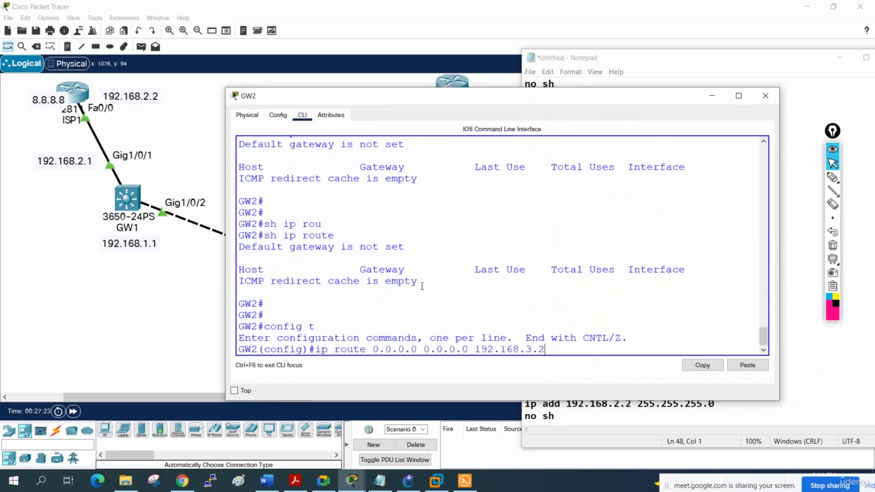
{"action": "key", "text": "Return"}
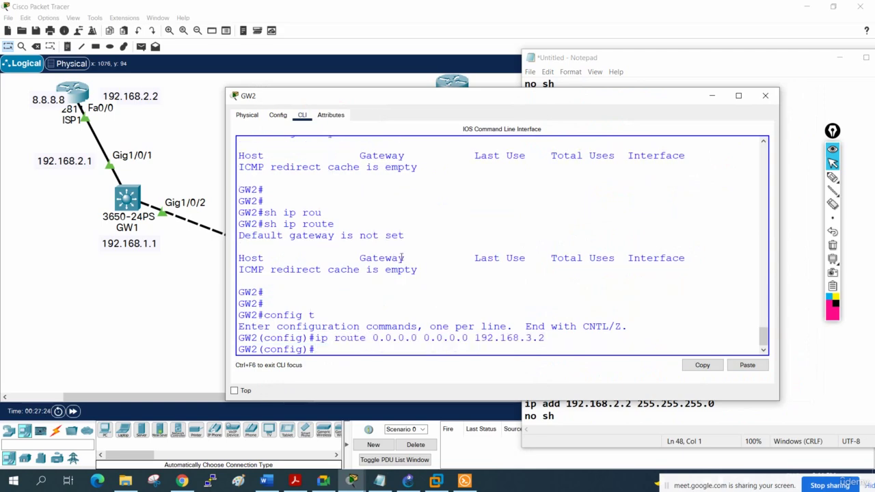
{"action": "type", "text": "exit"}
{"action": "key", "text": "Return"}
{"action": "key", "text": "Return"}
Step: Run sh ip int br on GW2 and page through the full interface list
{"action": "type", "text": "sh i"}
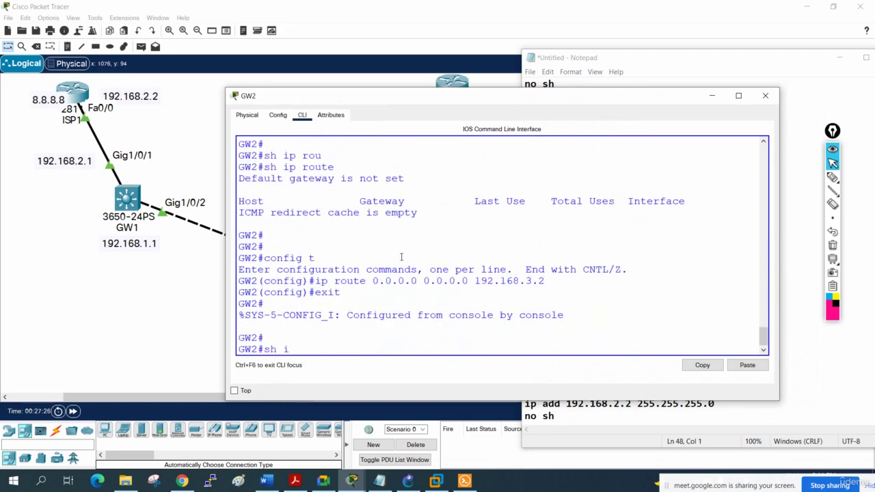
{"action": "type", "text": "p int br"}
{"action": "key", "text": "Return"}
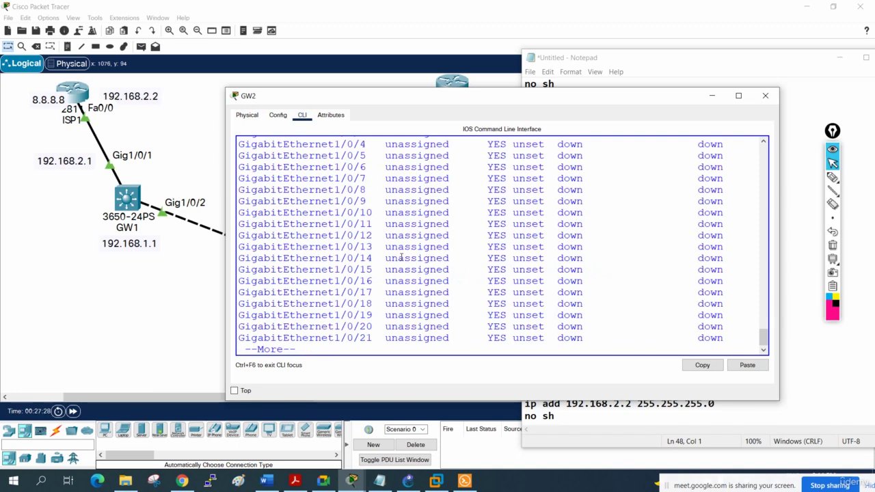
{"action": "scroll", "coordinate": [469, 230], "scroll_direction": "up", "scroll_amount": 3}
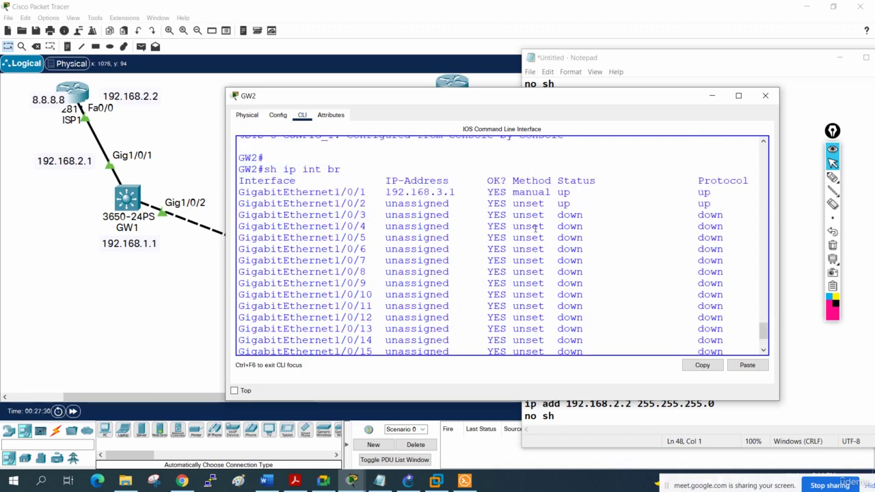
{"action": "scroll", "coordinate": [470, 230], "scroll_direction": "down", "scroll_amount": 3}
{"action": "key", "text": "Return"}
{"action": "key", "text": "Return"}
{"action": "key", "text": "Return"}
{"action": "key", "text": "Return"}
{"action": "key", "text": "Return"}
{"action": "key", "text": "Return"}
{"action": "key", "text": "Return"}
{"action": "key", "text": "Return"}
{"action": "key", "text": "Return"}
{"action": "key", "text": "Return"}
{"action": "key", "text": "Return"}
{"action": "key", "text": "Return"}
{"action": "key", "text": "Return"}
{"action": "key", "text": "Return"}
{"action": "key", "text": "Return"}
{"action": "key", "text": "Return"}
{"action": "key", "text": "Return"}
{"action": "key", "text": "Return"}
{"action": "key", "text": "Return"}
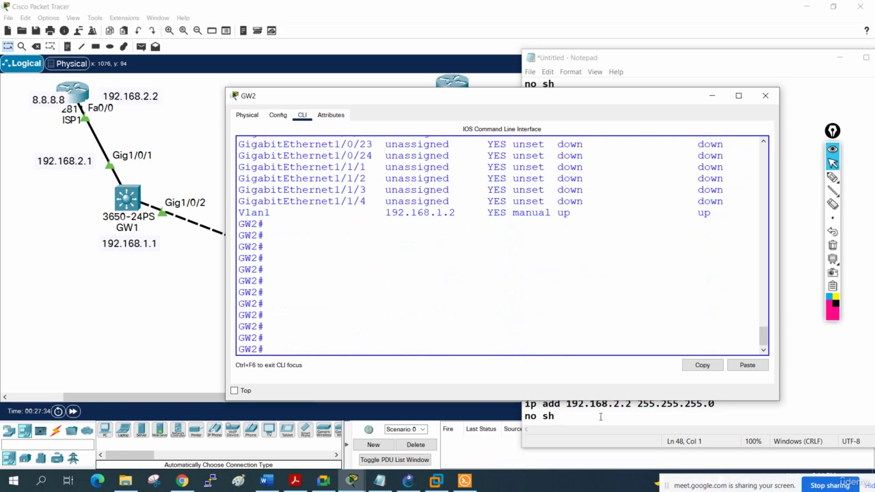
Step: Check the ping output in the PC's widened Command Prompt window and minimize the window
{"action": "left_click", "coordinate": [380, 480]}
{"action": "left_click", "coordinate": [203, 335]}
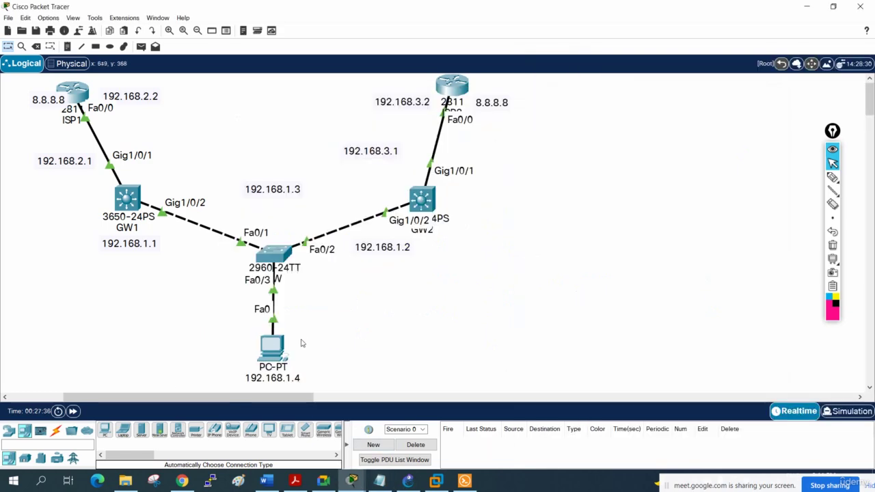
{"action": "left_click", "coordinate": [272, 349]}
{"action": "left_click", "coordinate": [485, 121]}
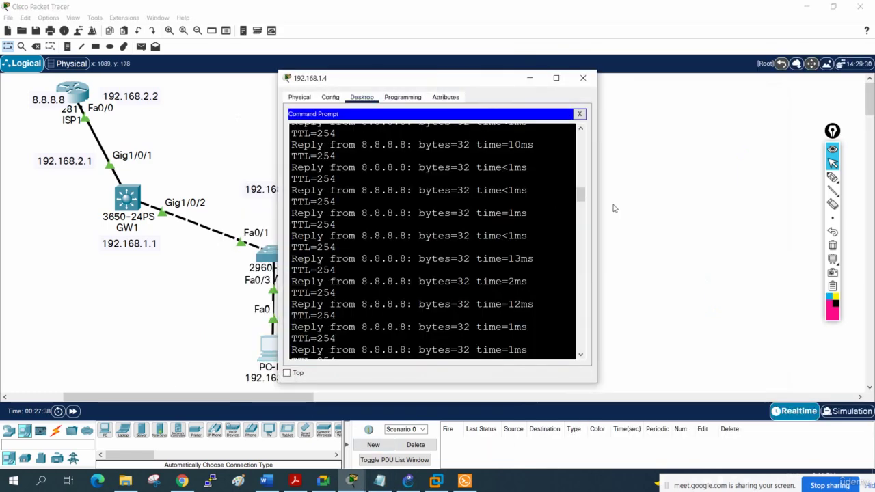
{"action": "left_click_drag", "start_coordinate": [597, 171], "coordinate": [859, 184]}
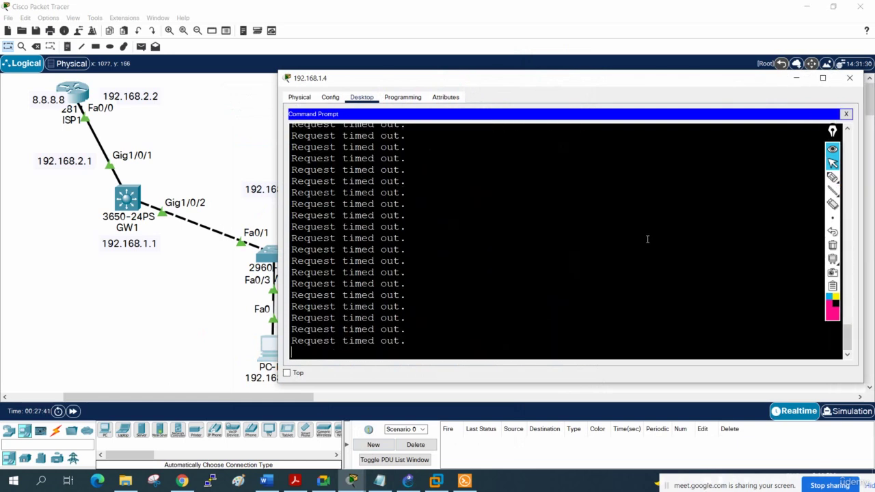
{"action": "left_click_drag", "start_coordinate": [751, 79], "coordinate": [563, 89]}
{"action": "left_click", "coordinate": [607, 88]}
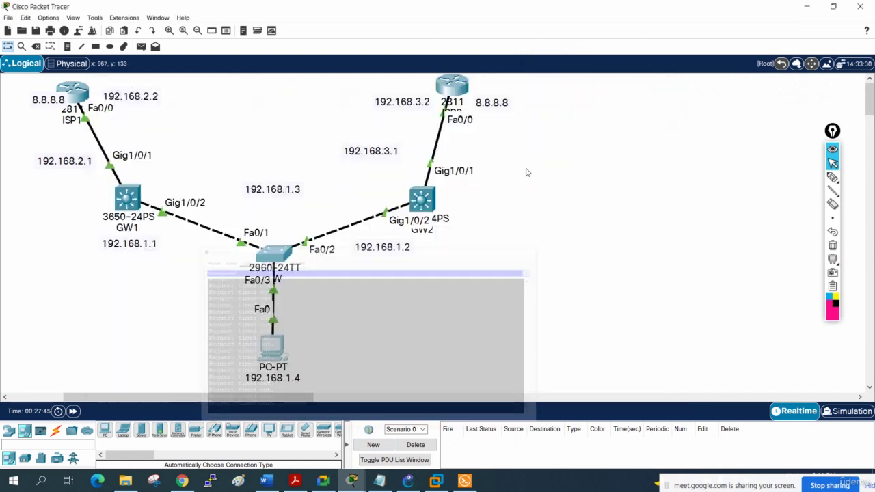
Step: Close GW2's window, display ISP2's routing table with sh ip route in a maximized CLI, and minimize it
{"action": "left_click", "coordinate": [434, 198]}
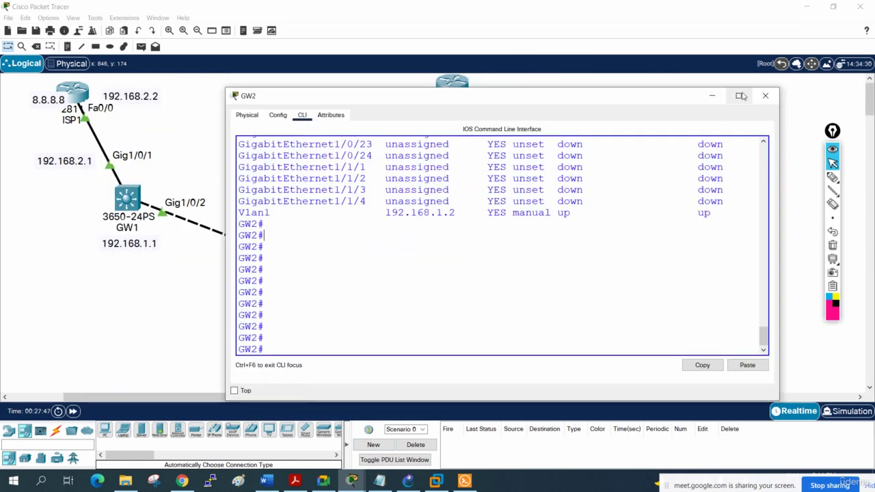
{"action": "left_click", "coordinate": [764, 95]}
{"action": "left_click", "coordinate": [457, 101]}
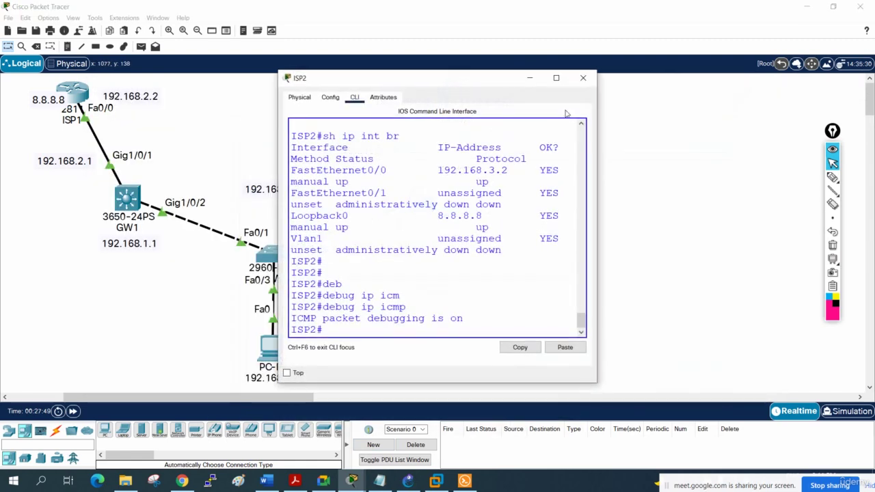
{"action": "left_click", "coordinate": [564, 80]}
{"action": "type", "text": "sh "}
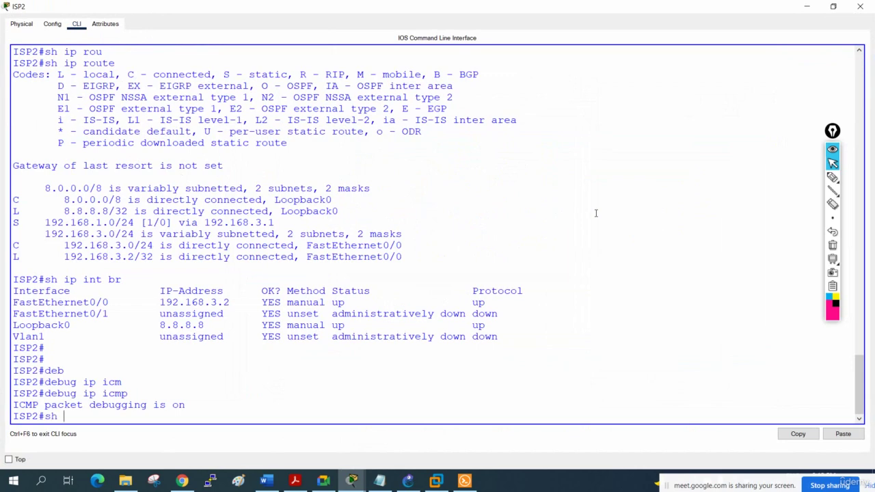
{"action": "type", "text": "ip rou"}
{"action": "key", "text": "Tab"}
{"action": "key", "text": "Return"}
{"action": "key", "text": "Return"}
{"action": "key", "text": "Return"}
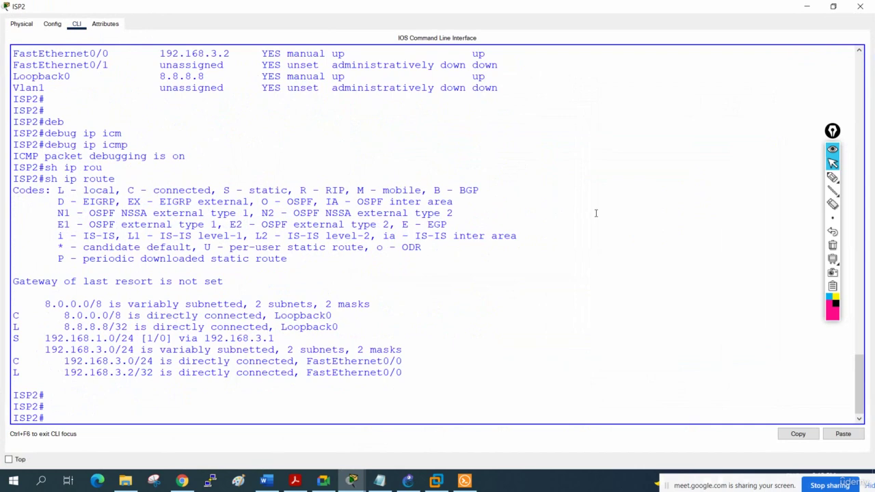
{"action": "left_click", "coordinate": [806, 6]}
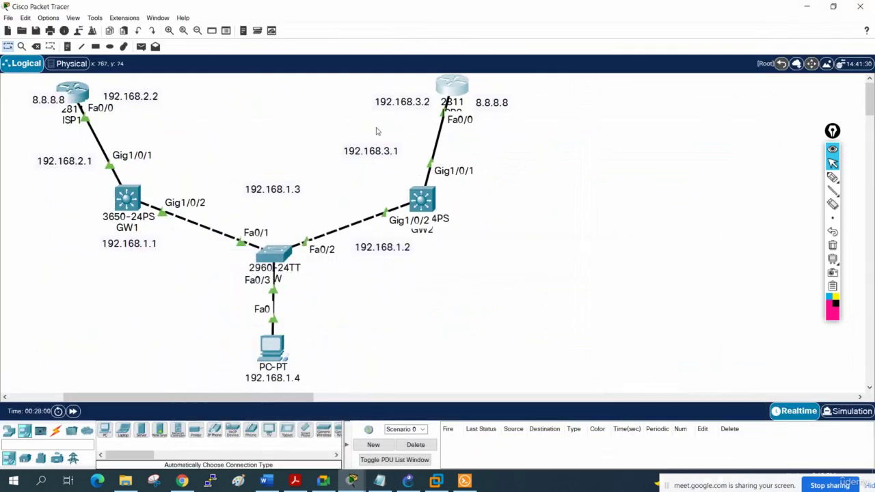
Step: Reopen GW2's CLI and display its static routes with sh ip route static
{"action": "left_click", "coordinate": [423, 200]}
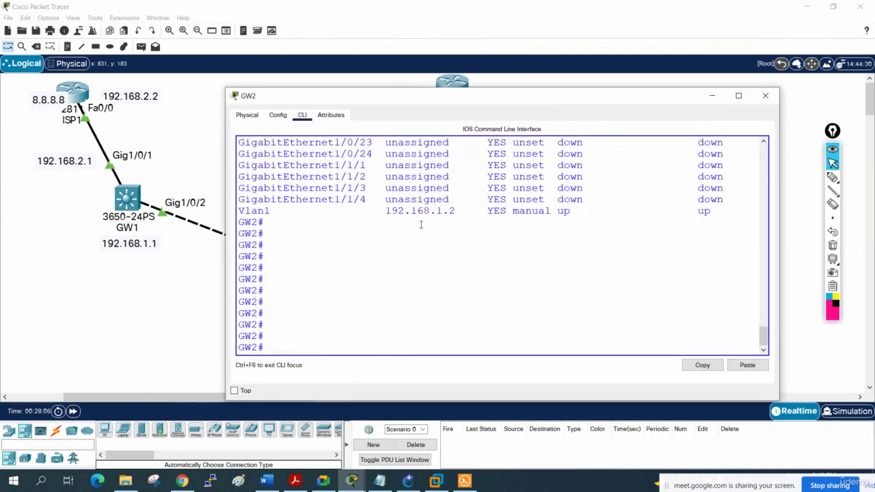
{"action": "key", "text": "Return"}
{"action": "key", "text": "Return"}
{"action": "key", "text": "Return"}
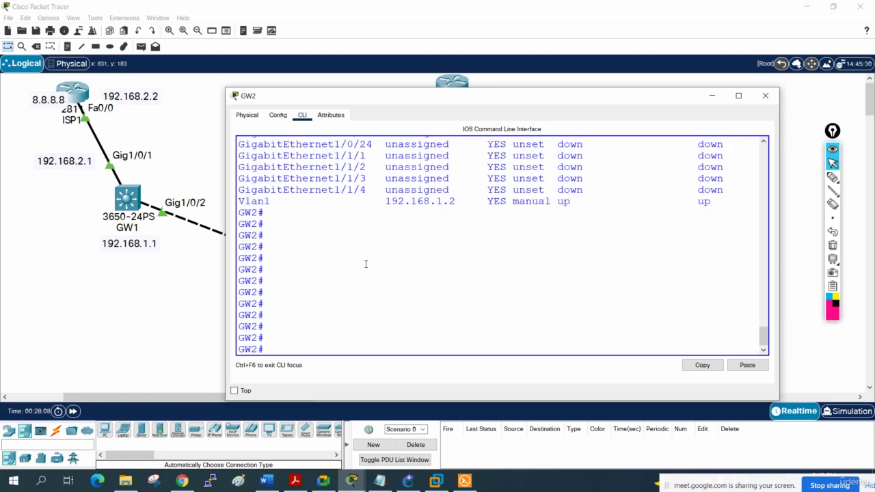
{"action": "type", "text": "sh ip rou"}
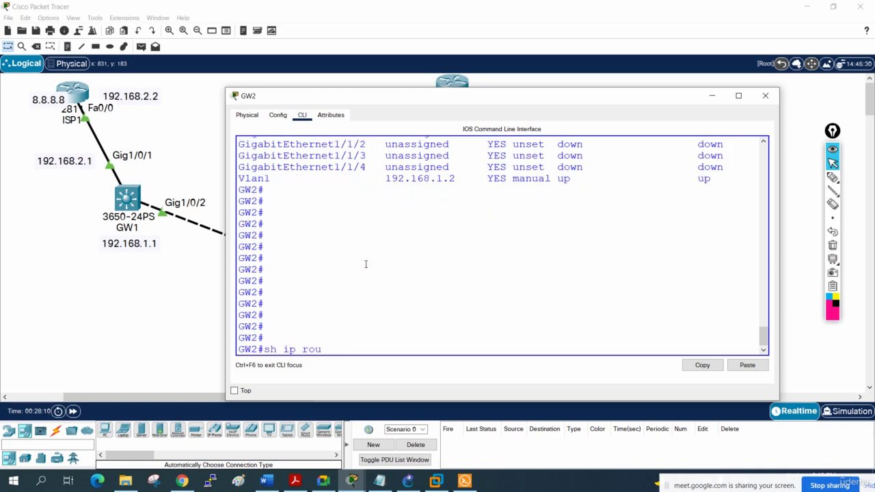
{"action": "key", "text": "Tab"}
{"action": "type", "text": "st"}
{"action": "key", "text": "Tab"}
{"action": "key", "text": "Return"}
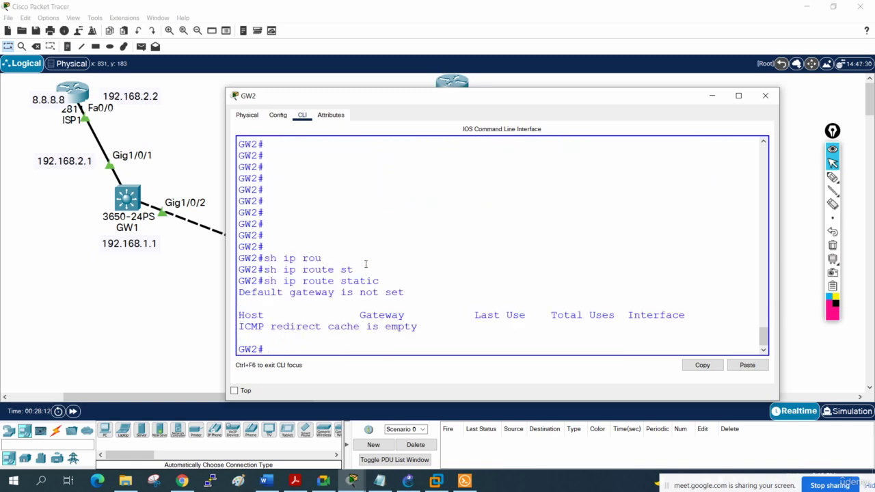
Step: Display GW2's complete routing output again with sh ip route
{"action": "type", "text": "sh ip rou"}
{"action": "key", "text": "Tab"}
{"action": "key", "text": "Return"}
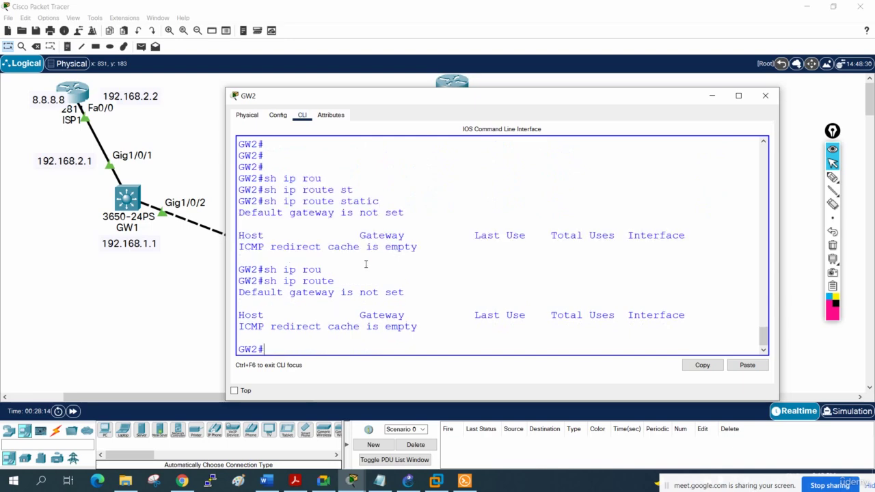
{"action": "key", "text": "Return"}
{"action": "key", "text": "Return"}
{"action": "key", "text": "Return"}
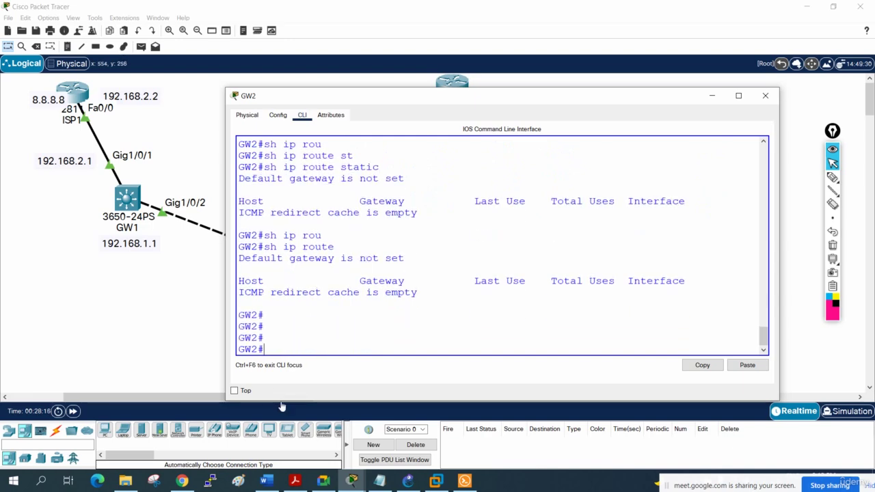
Step: Add the line ip routing below hostname GW2 in the Notepad configuration and copy it
{"action": "left_click", "coordinate": [379, 481]}
{"action": "scroll", "coordinate": [626, 329], "scroll_direction": "down", "scroll_amount": 1}
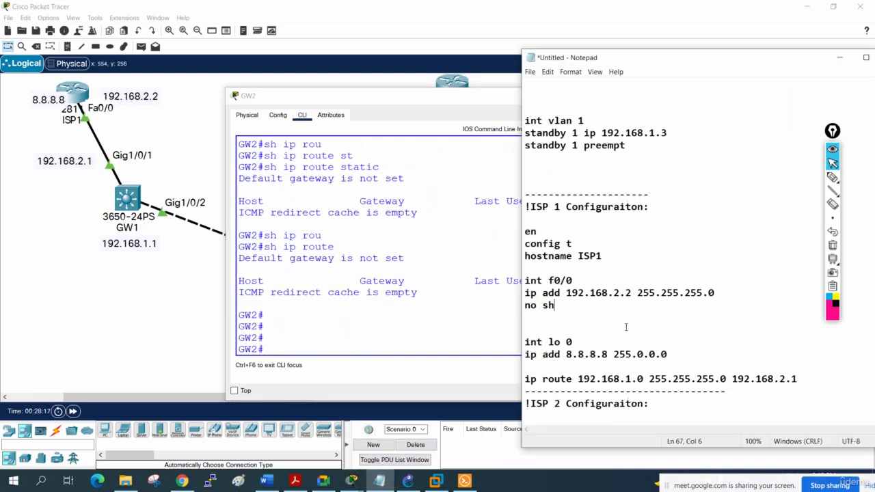
{"action": "scroll", "coordinate": [625, 320], "scroll_direction": "up", "scroll_amount": 10}
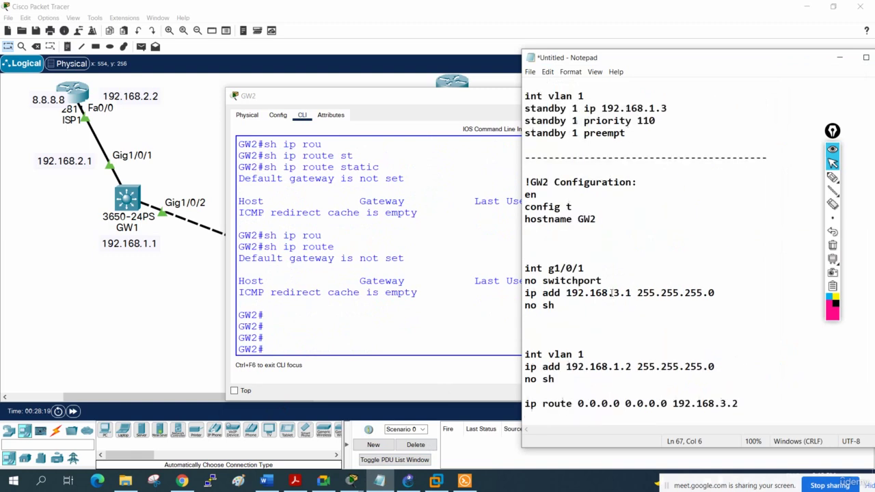
{"action": "left_click", "coordinate": [545, 234]}
{"action": "key", "text": "Return"}
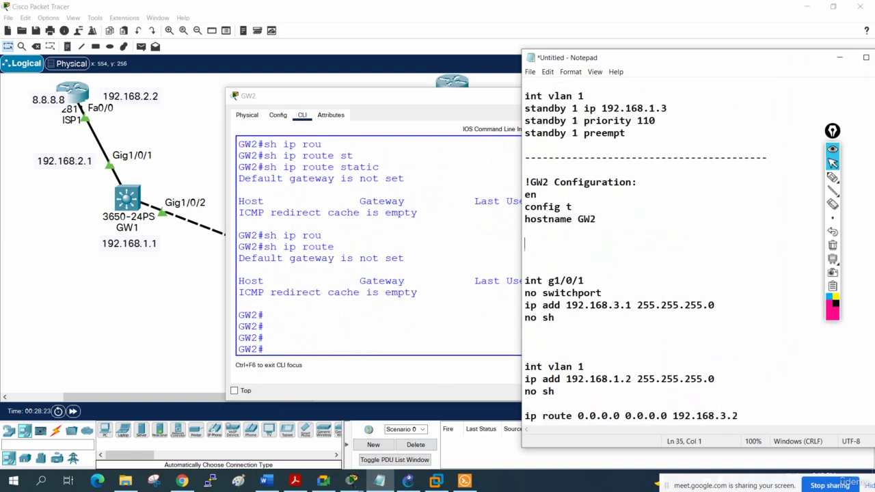
{"action": "type", "text": "ip routing"}
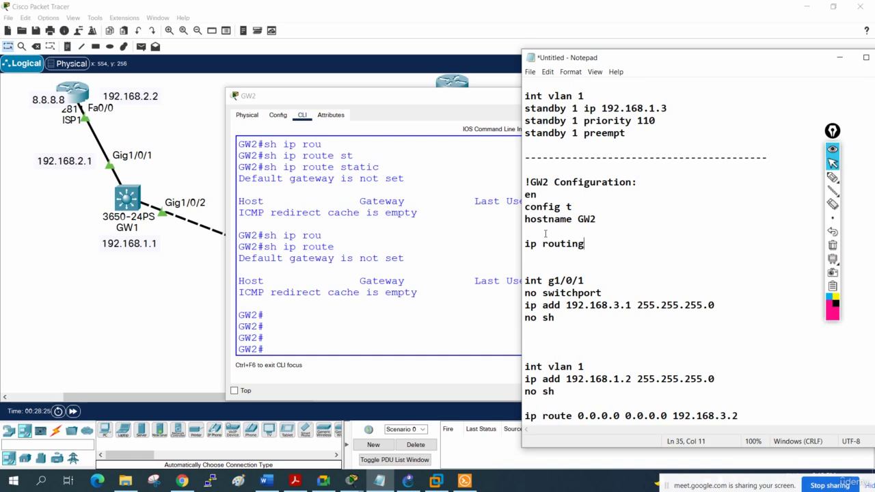
{"action": "left_click_drag", "start_coordinate": [584, 244], "coordinate": [524, 244]}
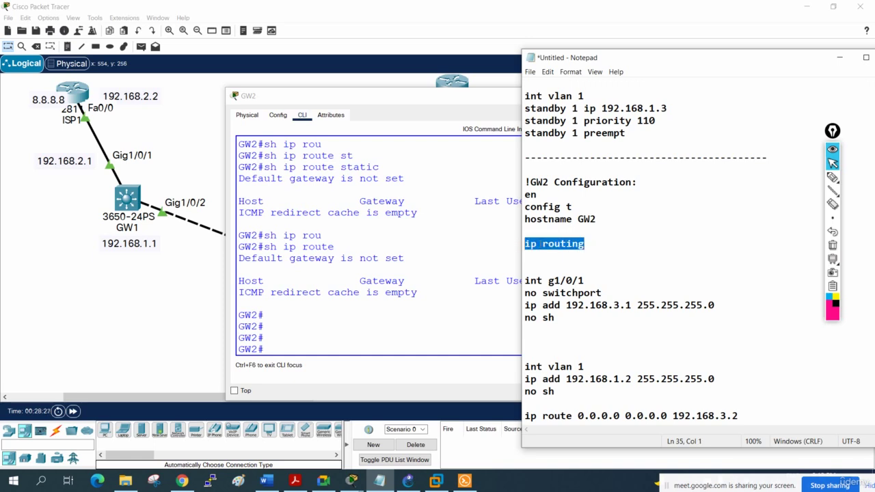
{"action": "right_click", "coordinate": [544, 247]}
{"action": "left_click", "coordinate": [517, 274]}
{"action": "scroll", "coordinate": [666, 252], "scroll_direction": "up", "scroll_amount": 7}
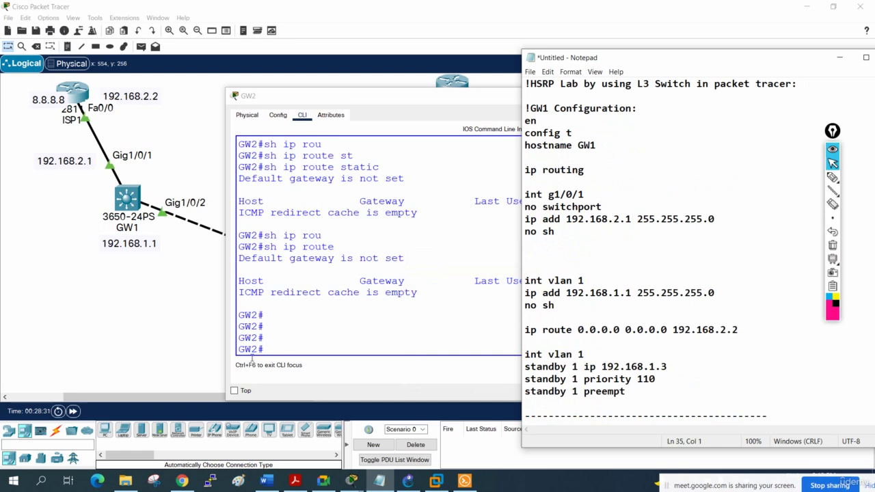
Step: Enter global configuration mode on GW2 with config t, apply the copied ip routing command, and return to the topology
{"action": "left_click", "coordinate": [309, 336]}
{"action": "type", "text": "config t"}
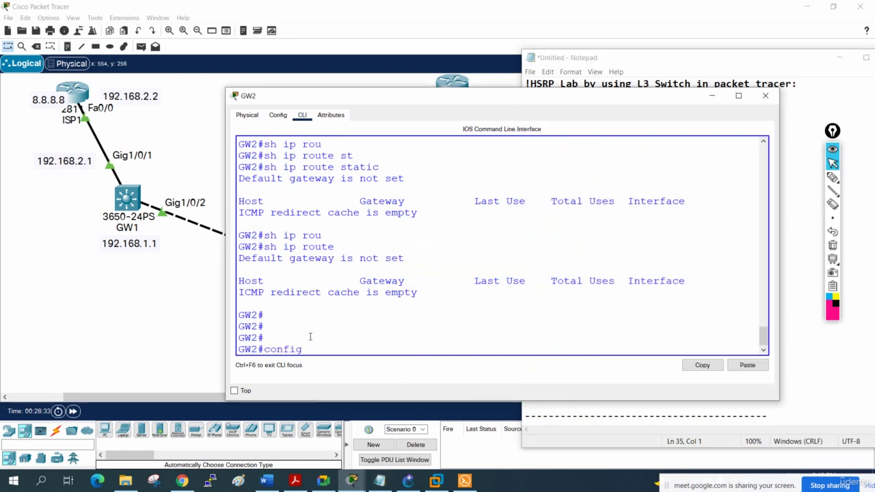
{"action": "key", "text": "Return"}
{"action": "right_click", "coordinate": [392, 315]}
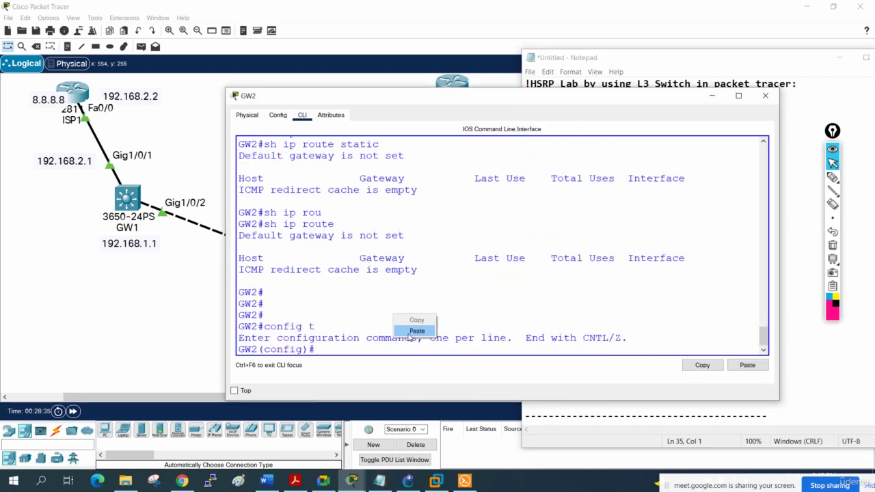
{"action": "left_click", "coordinate": [416, 339]}
{"action": "key", "text": "Return"}
{"action": "left_click", "coordinate": [129, 319]}
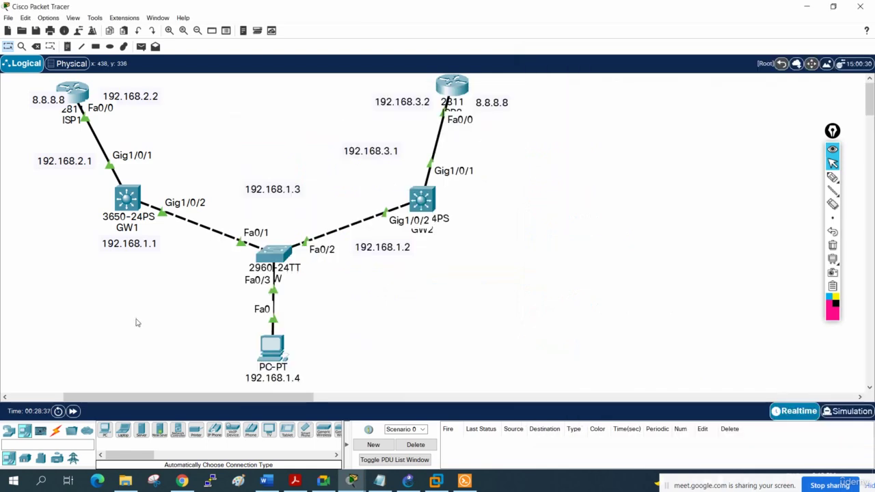
Step: Check the PC's continuous ping to 8.8.8.8, fast-forwarding the simulation time, and minimize the PC's window
{"action": "left_click", "coordinate": [285, 350]}
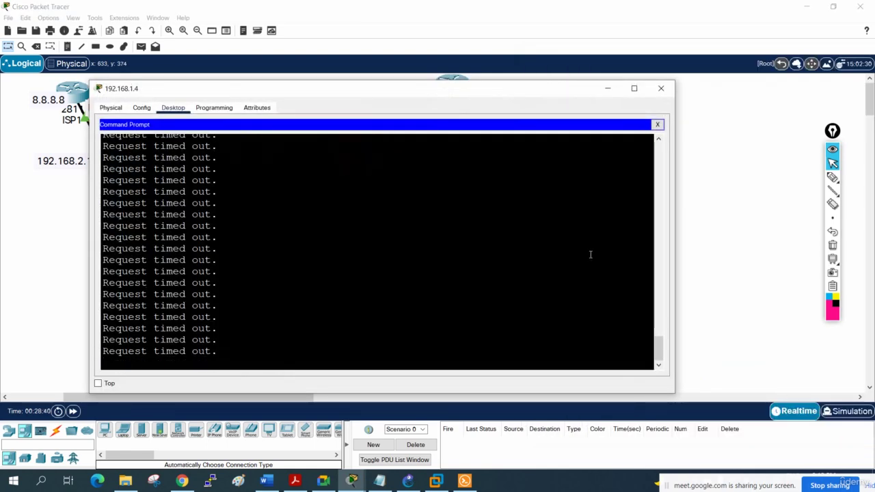
{"action": "left_click", "coordinate": [72, 411]}
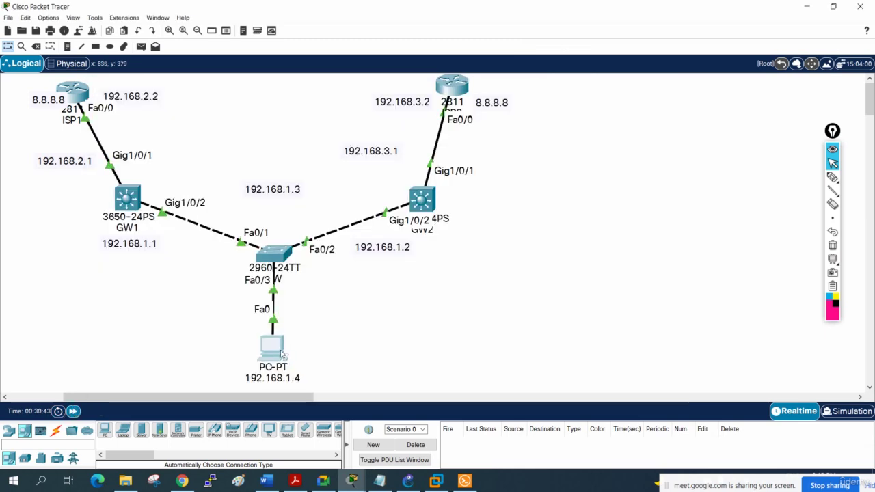
{"action": "left_click", "coordinate": [281, 353]}
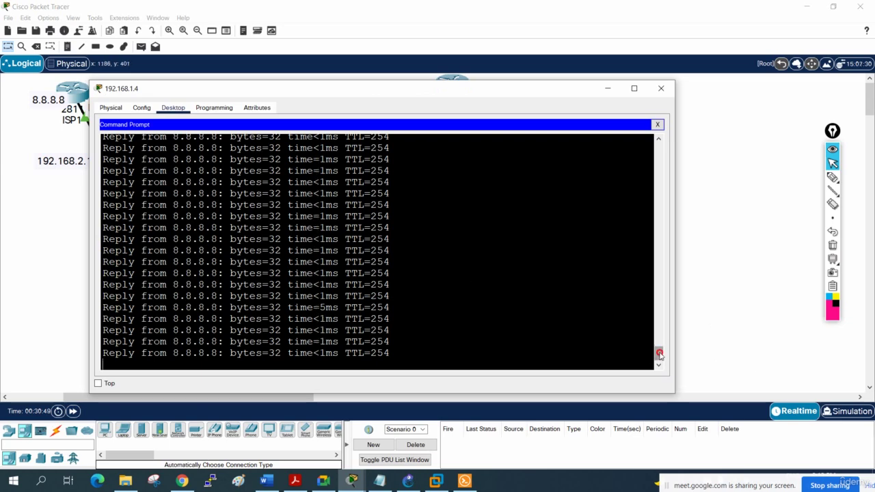
{"action": "left_click_drag", "start_coordinate": [658, 342], "coordinate": [686, 361]}
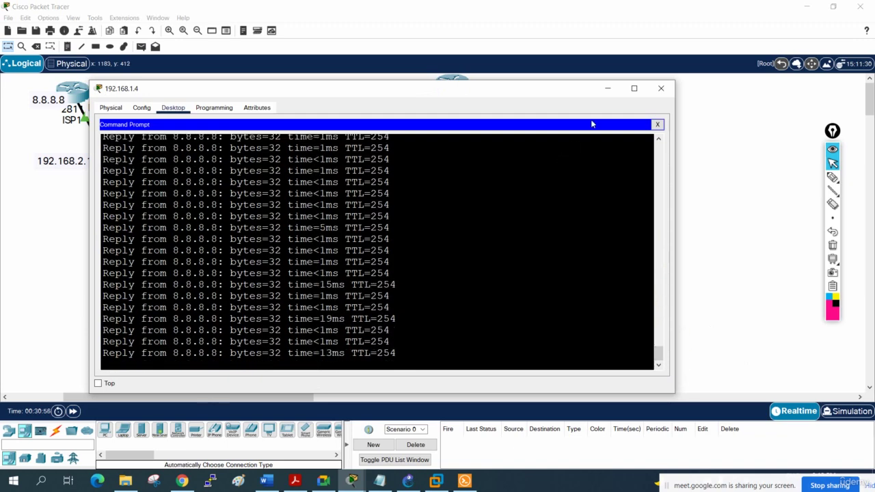
{"action": "left_click", "coordinate": [605, 91]}
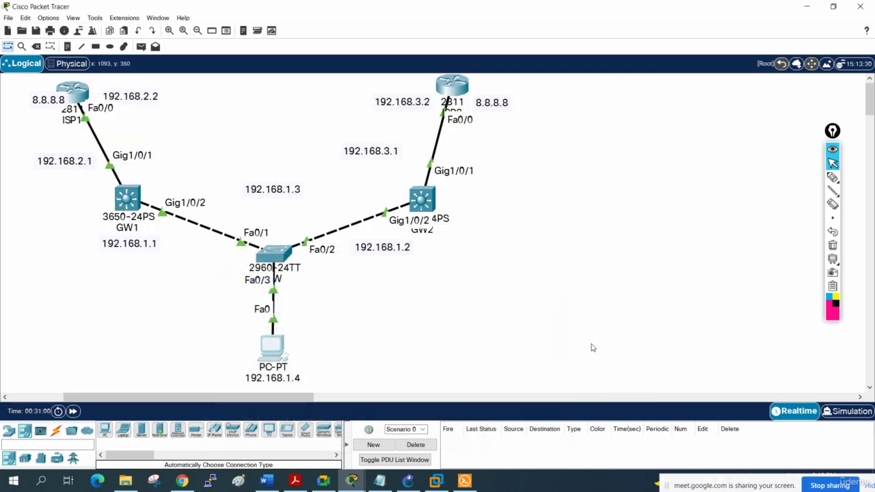
Step: Draw an arrow pointing to GW2 and handwrite "ip routing" with a cross beside it
{"action": "mouse_move", "coordinate": [833, 196]}
{"action": "left_click", "coordinate": [833, 176]}
{"action": "left_click_drag", "start_coordinate": [442, 204], "coordinate": [483, 187]}
{"action": "mouse_move", "coordinate": [501, 195]}
{"action": "left_mouse_down"}
{"action": "mouse_move", "coordinate": [508, 184]}
{"action": "mouse_move", "coordinate": [511, 198]}
{"action": "mouse_move", "coordinate": [557, 179]}
{"action": "mouse_move", "coordinate": [573, 156]}
{"action": "mouse_move", "coordinate": [592, 169]}
{"action": "mouse_move", "coordinate": [620, 160]}
{"action": "mouse_move", "coordinate": [614, 198]}
{"action": "left_mouse_up"}
{"action": "left_click", "coordinate": [505, 179]}
{"action": "left_click_drag", "start_coordinate": [592, 150], "coordinate": [569, 152]}
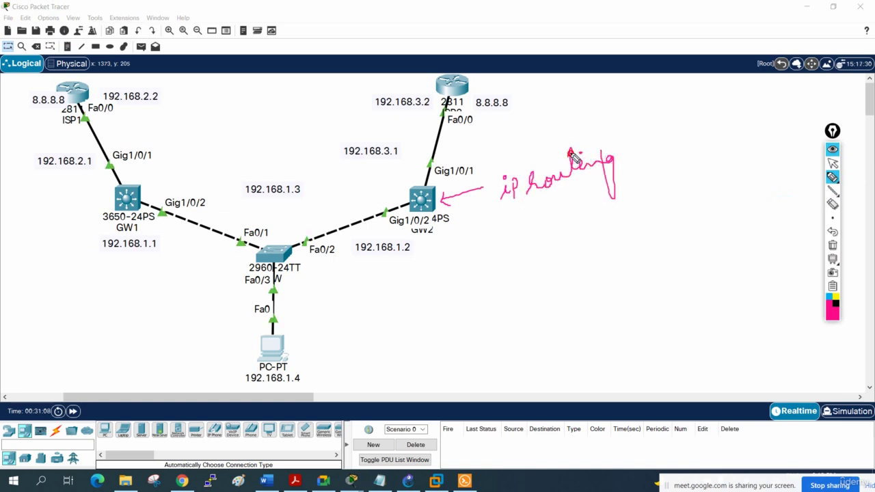
{"action": "mouse_move", "coordinate": [628, 169]}
{"action": "left_mouse_down"}
{"action": "mouse_move", "coordinate": [654, 162]}
{"action": "mouse_move", "coordinate": [645, 169]}
{"action": "left_mouse_up"}
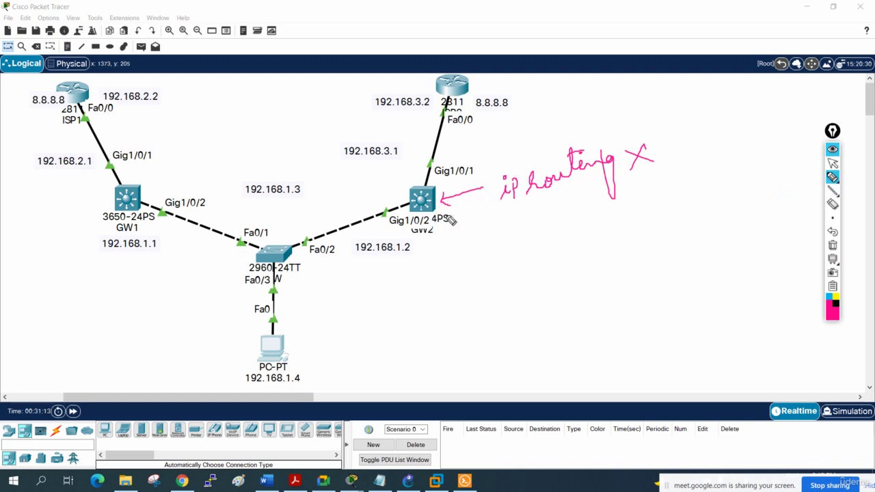
Step: Draw a second arrow beside GW2 and handwrite "Default" below the ip routing note
{"action": "mouse_move", "coordinate": [436, 216]}
{"action": "left_mouse_down"}
{"action": "mouse_move", "coordinate": [449, 225]}
{"action": "mouse_move", "coordinate": [560, 222]}
{"action": "mouse_move", "coordinate": [576, 243]}
{"action": "left_mouse_up"}
{"action": "left_click", "coordinate": [563, 224]}
{"action": "left_click_drag", "start_coordinate": [575, 222], "coordinate": [582, 229]}
{"action": "left_click_drag", "start_coordinate": [521, 259], "coordinate": [523, 282]}
{"action": "mouse_move", "coordinate": [522, 260]}
{"action": "left_mouse_down"}
{"action": "mouse_move", "coordinate": [523, 280]}
{"action": "mouse_move", "coordinate": [550, 264]}
{"action": "mouse_move", "coordinate": [567, 278]}
{"action": "mouse_move", "coordinate": [646, 239]}
{"action": "left_mouse_up"}
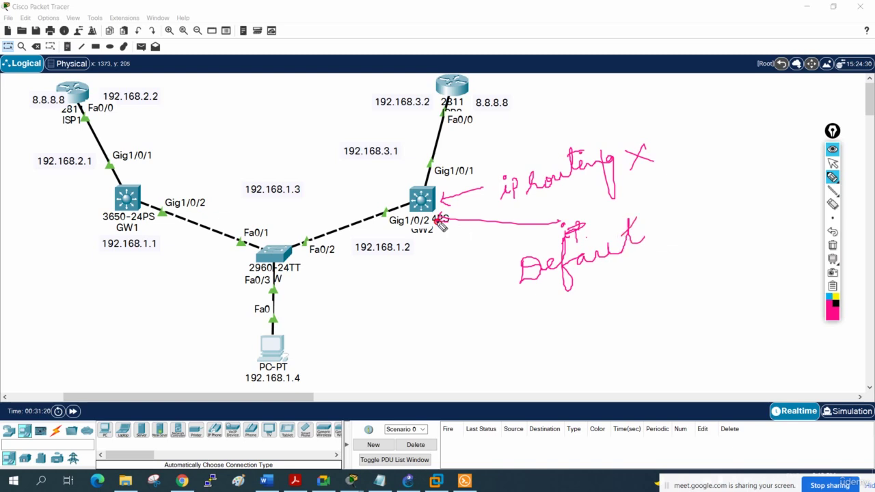
Step: Mark the PC's path through GW1 to ISP1, circle GW1 and the ip routing note, and clear all annotations
{"action": "mouse_move", "coordinate": [269, 354]}
{"action": "left_mouse_down"}
{"action": "mouse_move", "coordinate": [272, 329]}
{"action": "mouse_move", "coordinate": [131, 202]}
{"action": "mouse_move", "coordinate": [105, 89]}
{"action": "left_mouse_up"}
{"action": "mouse_move", "coordinate": [147, 159]}
{"action": "left_mouse_down"}
{"action": "mouse_move", "coordinate": [177, 224]}
{"action": "mouse_move", "coordinate": [161, 170]}
{"action": "mouse_move", "coordinate": [170, 166]}
{"action": "left_mouse_up"}
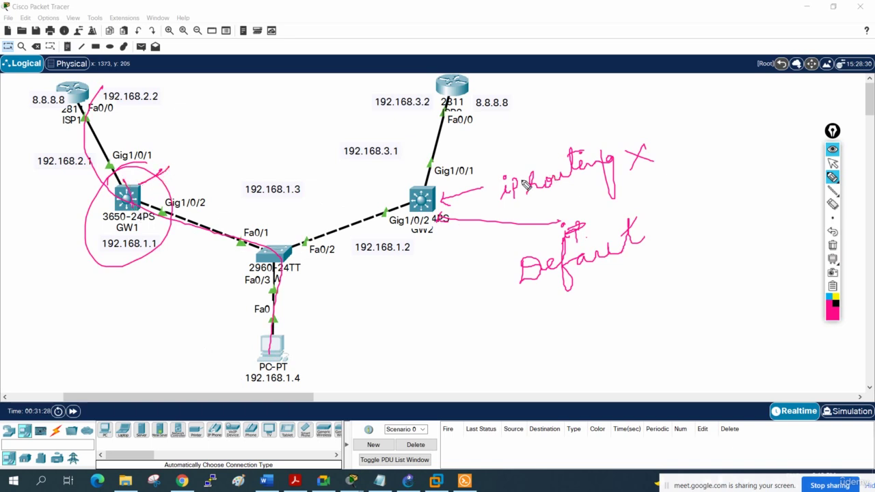
{"action": "left_click_drag", "start_coordinate": [436, 189], "coordinate": [498, 110]}
{"action": "left_click_drag", "start_coordinate": [553, 145], "coordinate": [604, 176]}
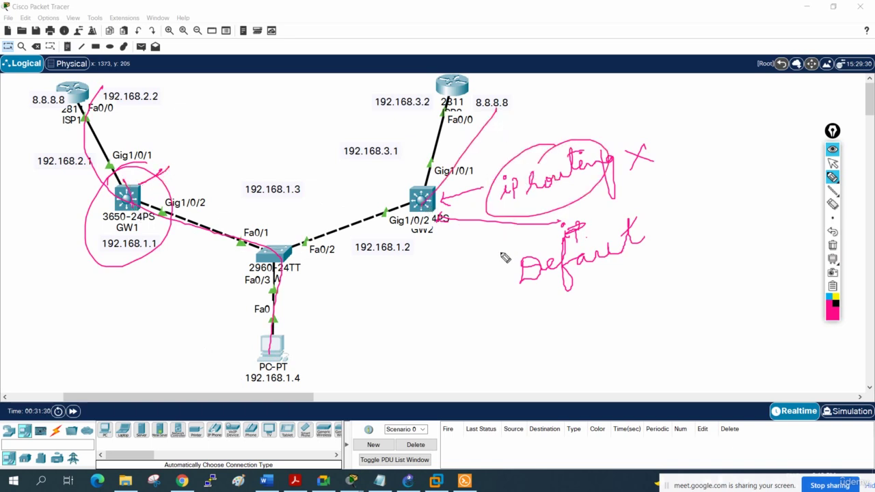
{"action": "left_click", "coordinate": [832, 245]}
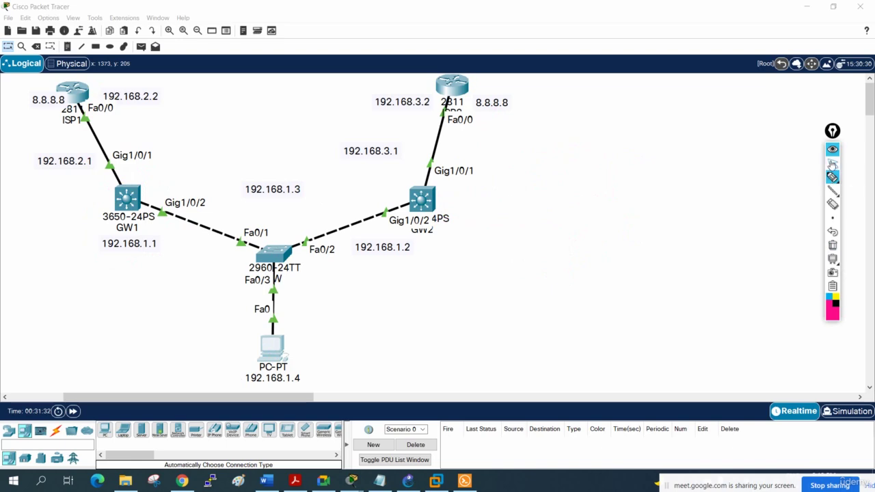
{"action": "left_click", "coordinate": [832, 163]}
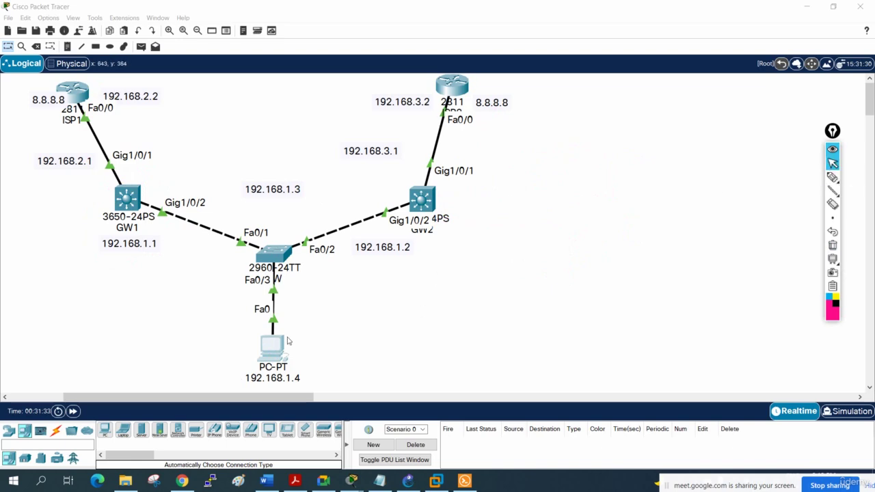
Step: Glance at the PC's running ping and re-enable the VLAN 1 interface on GW1 with no sh
{"action": "left_click", "coordinate": [284, 352]}
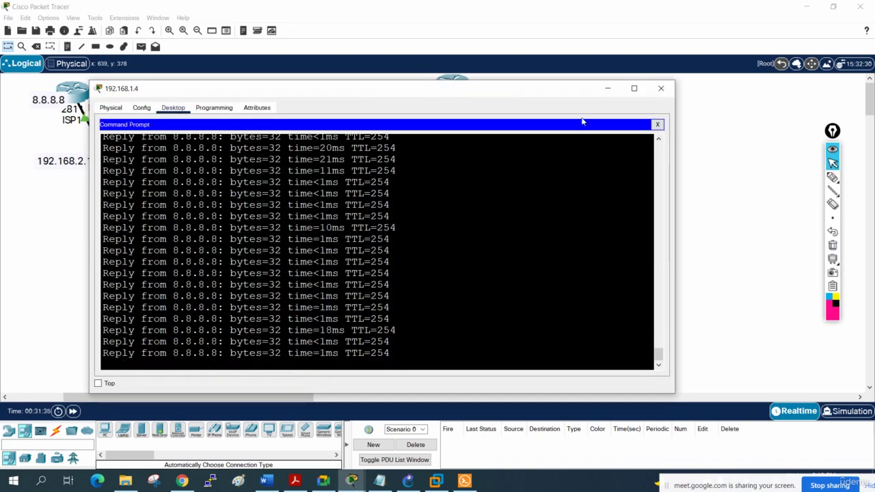
{"action": "left_click", "coordinate": [607, 88]}
{"action": "left_click", "coordinate": [127, 199]}
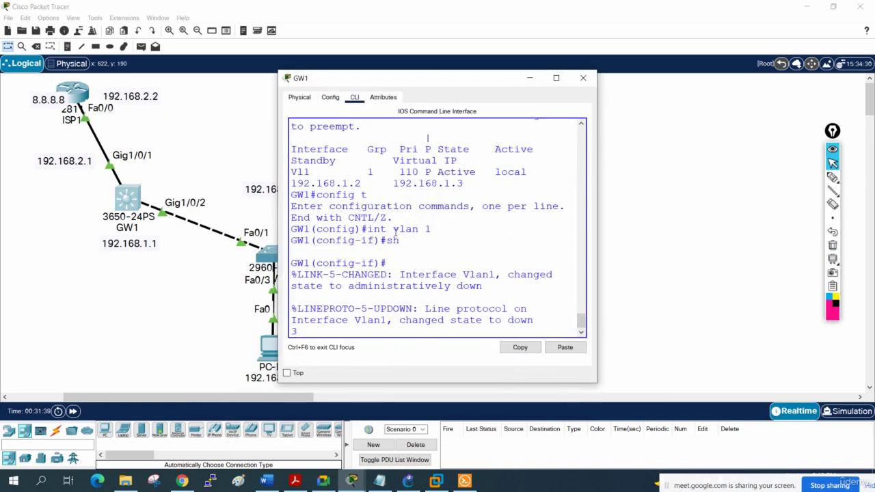
{"action": "key", "text": "Return"}
{"action": "key", "text": "Return"}
{"action": "key", "text": "Return"}
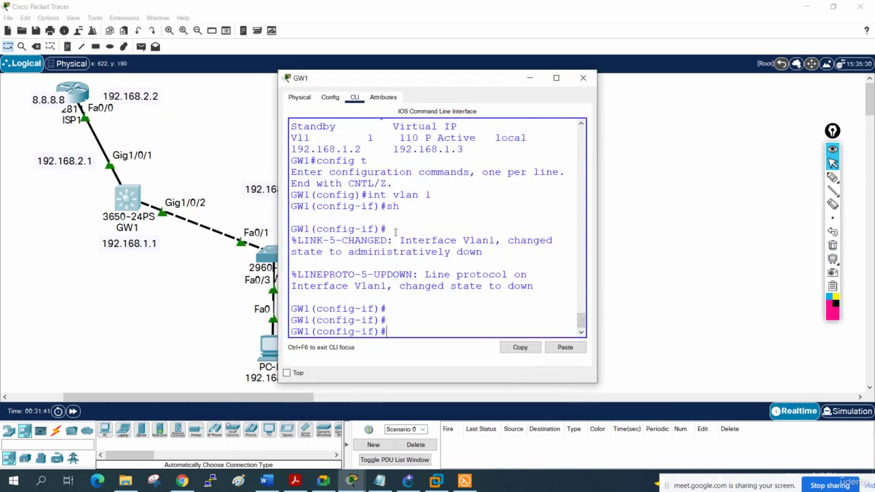
{"action": "type", "text": "no sh"}
{"action": "key", "text": "Return"}
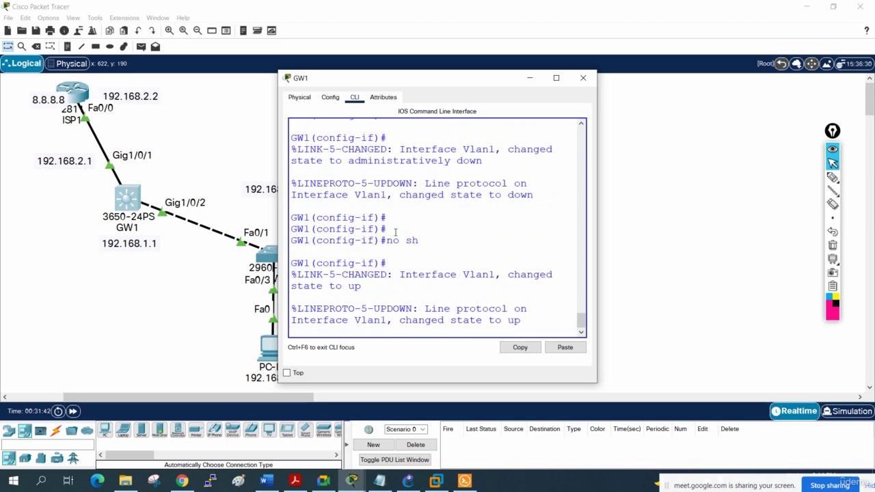
{"action": "key", "text": "Return"}
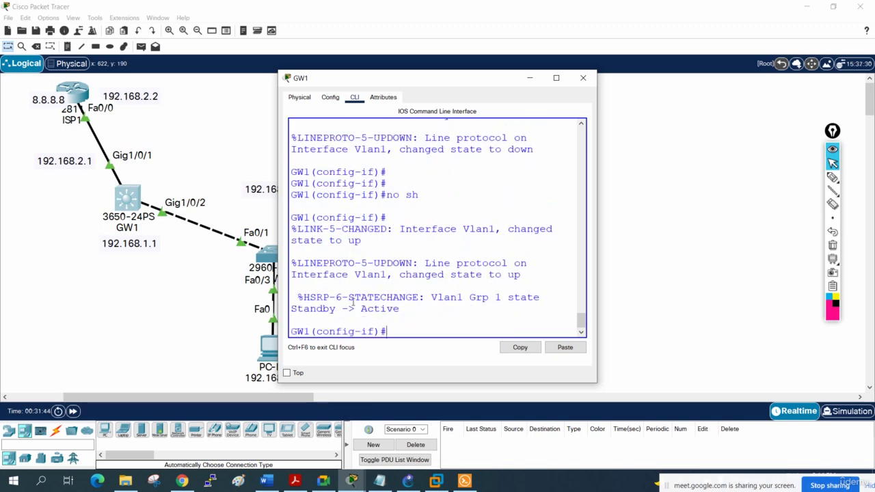
Step: Examine the HSRP state-change message on GW1 and the latest replies of the PC's ping to 8.8.8.8
{"action": "left_click_drag", "start_coordinate": [403, 308], "coordinate": [347, 310]}
{"action": "left_click", "coordinate": [268, 350]}
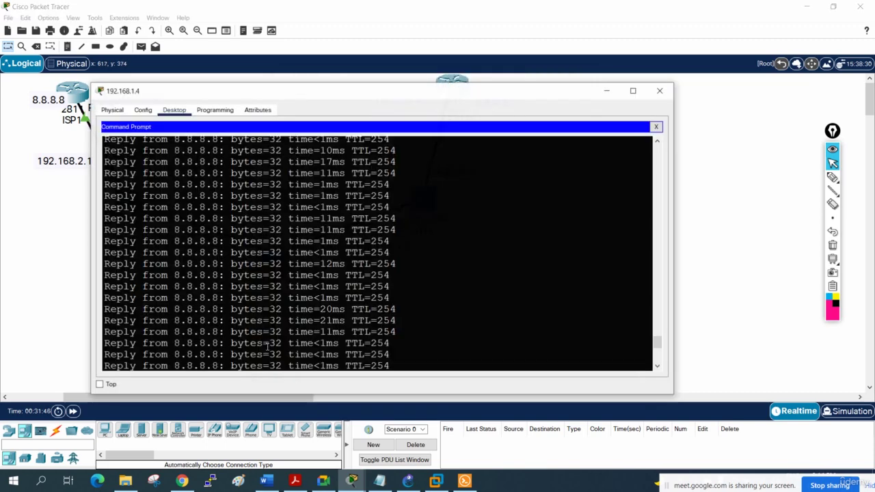
{"action": "scroll", "coordinate": [527, 289], "scroll_direction": "down", "scroll_amount": 4}
{"action": "scroll", "coordinate": [527, 289], "scroll_direction": "down", "scroll_amount": 3}
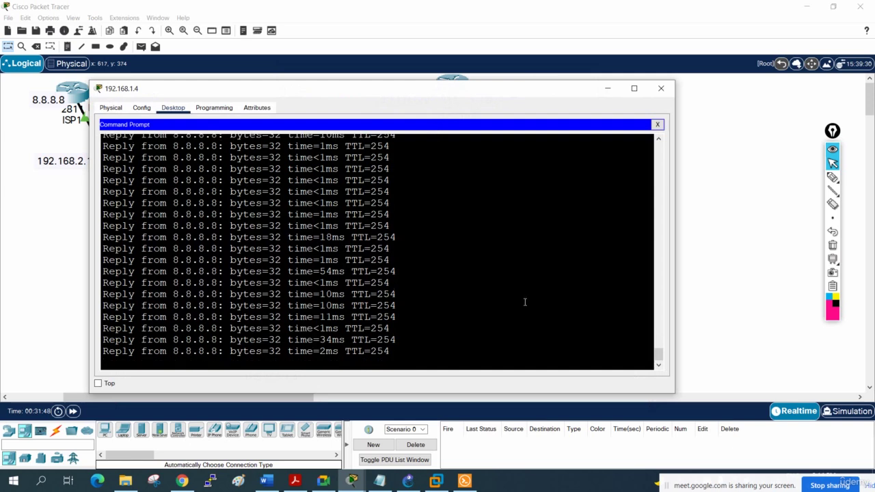
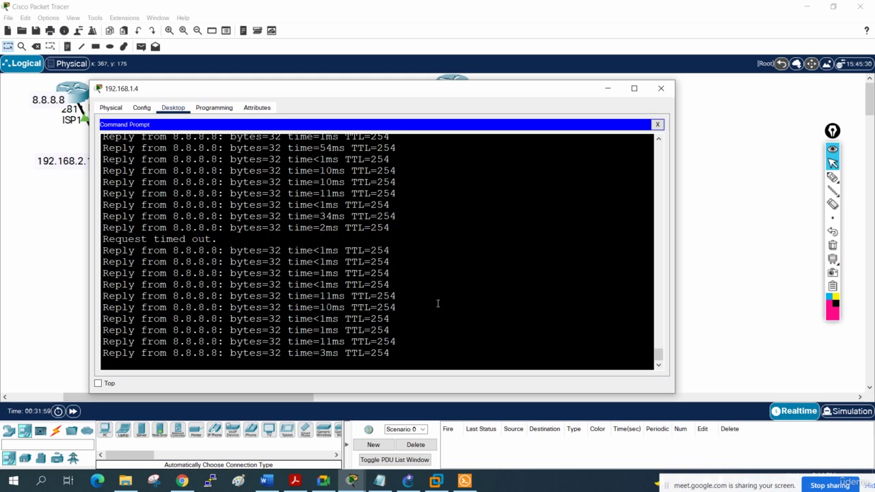
Step: Stop the PC's continuous ping and trace the route with tracert 8.8.8.8
{"action": "key", "text": "ctrl+c"}
{"action": "key", "text": "Return"}
{"action": "key", "text": "Return"}
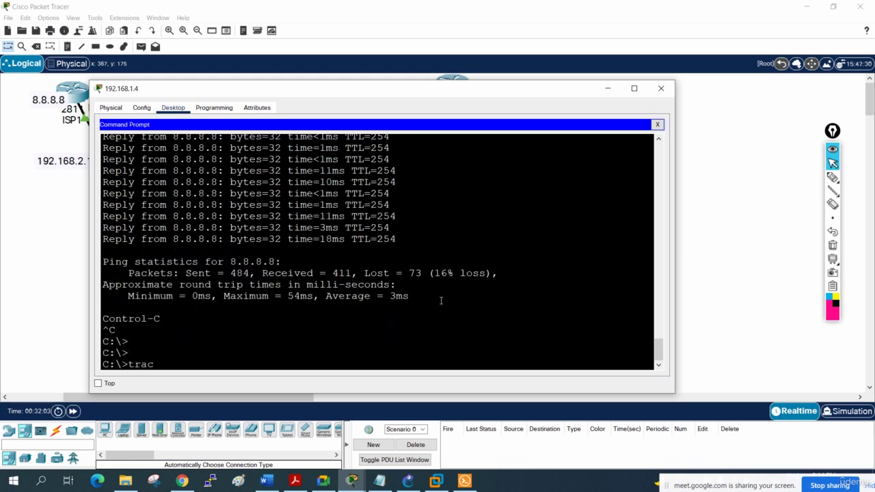
{"action": "type", "text": "tracer"}
{"action": "type", "text": "t 8.8.8.8"}
{"action": "key", "text": "Return"}
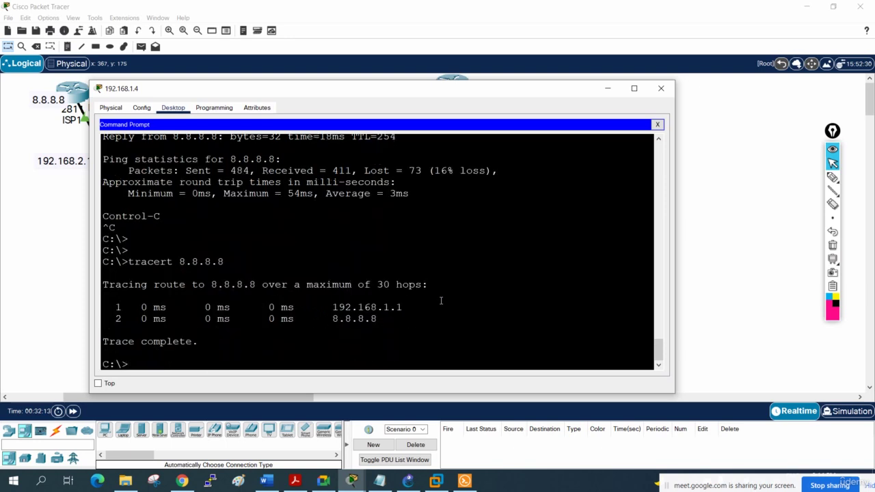
Step: Inspect the hops in the trace output and move the PC's window aside to compare them with the topology
{"action": "left_click_drag", "start_coordinate": [129, 262], "coordinate": [287, 259]}
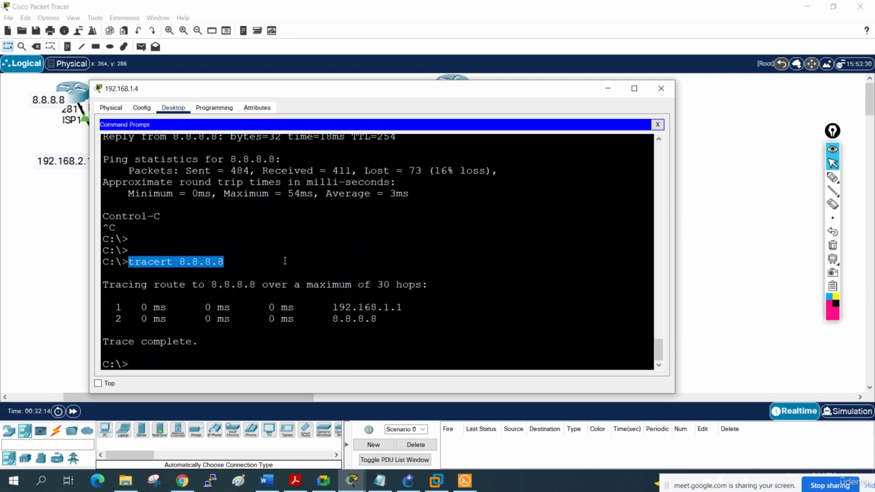
{"action": "left_click_drag", "start_coordinate": [387, 319], "coordinate": [331, 319]}
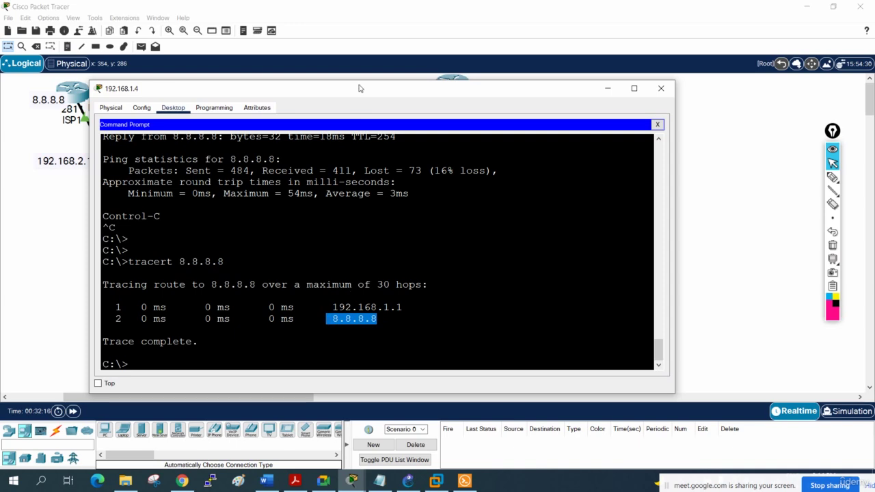
{"action": "left_click_drag", "start_coordinate": [359, 89], "coordinate": [467, 147]}
{"action": "left_click_drag", "start_coordinate": [511, 367], "coordinate": [439, 367]}
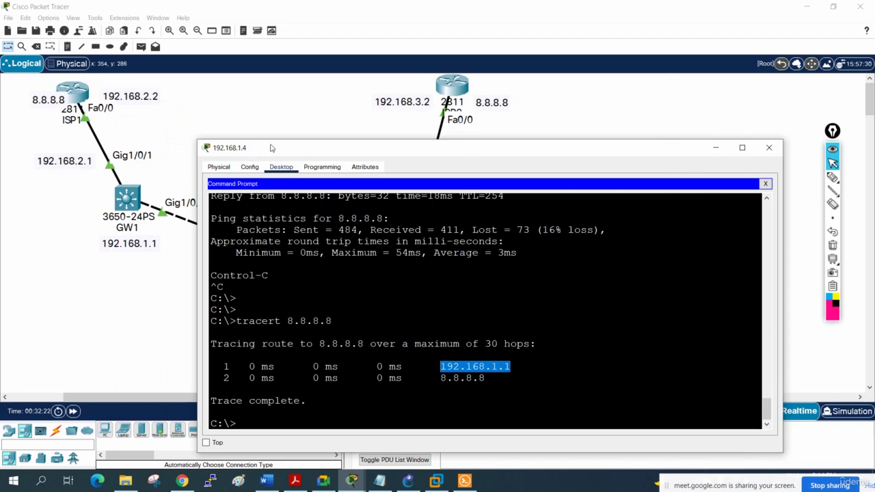
{"action": "left_click_drag", "start_coordinate": [272, 147], "coordinate": [436, 166]}
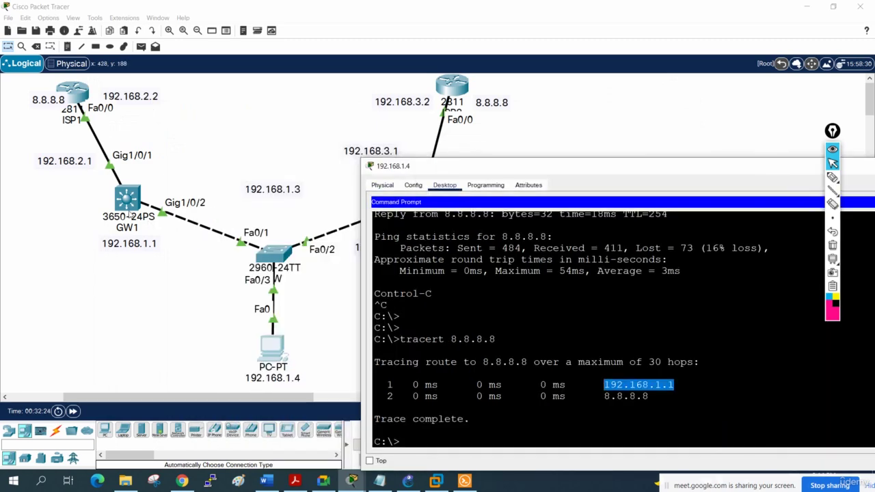
Step: Shut down GW1's VLAN 1 interface with sh and close GW1's window
{"action": "left_click", "coordinate": [133, 206]}
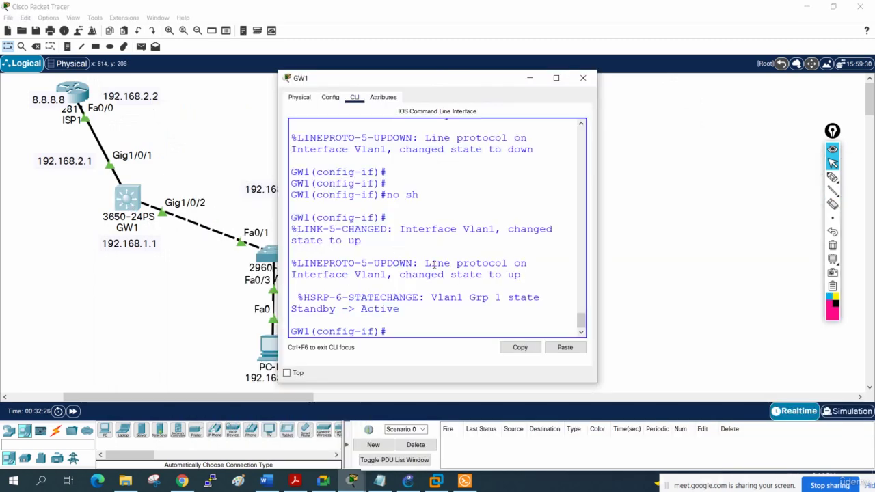
{"action": "type", "text": "sh"}
{"action": "key", "text": "Return"}
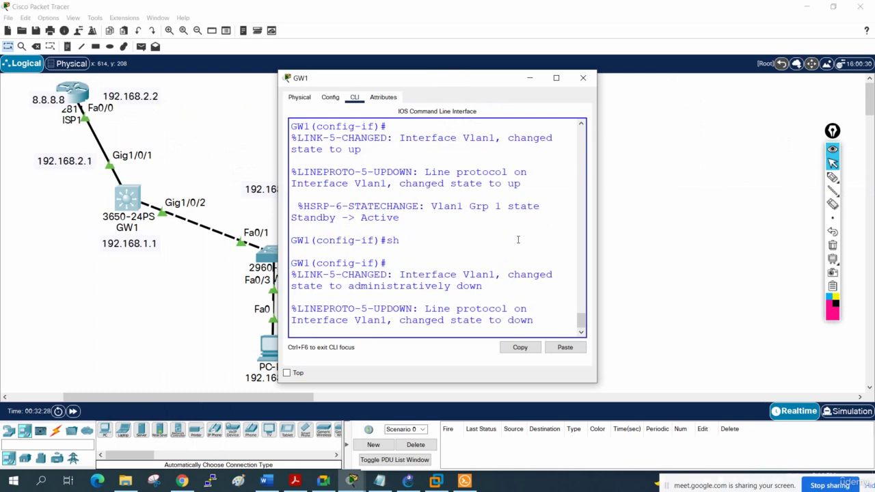
{"action": "left_click", "coordinate": [583, 77]}
Step: Return to the PC's command prompt, reposition its window, and run tracert 8.8.8.8 again
{"action": "left_click", "coordinate": [272, 349]}
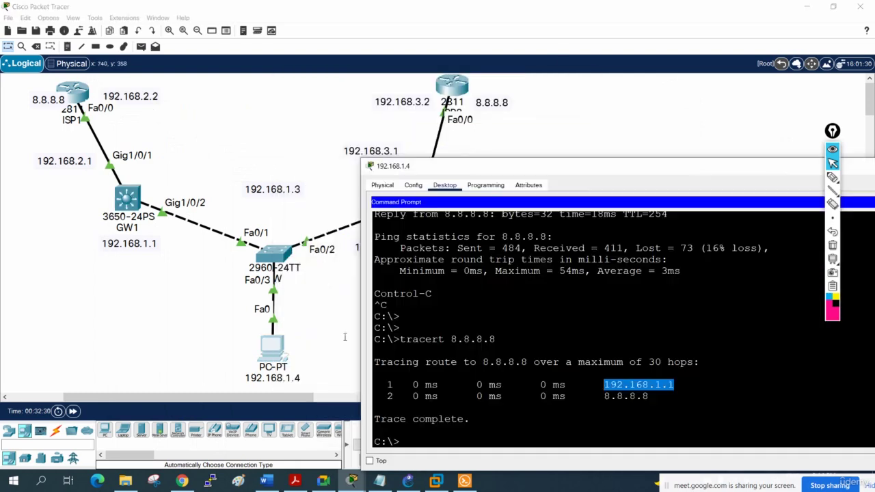
{"action": "left_click_drag", "start_coordinate": [488, 164], "coordinate": [440, 112]}
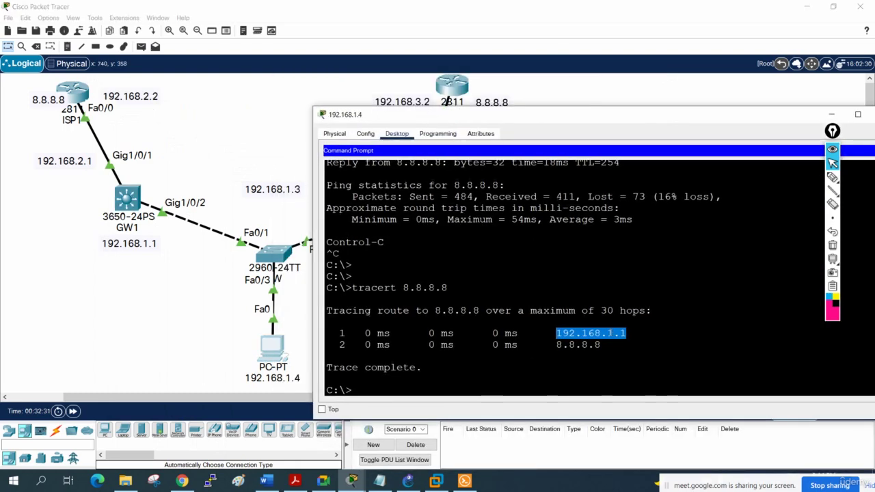
{"action": "left_click", "coordinate": [591, 350]}
{"action": "key", "text": "Up"}
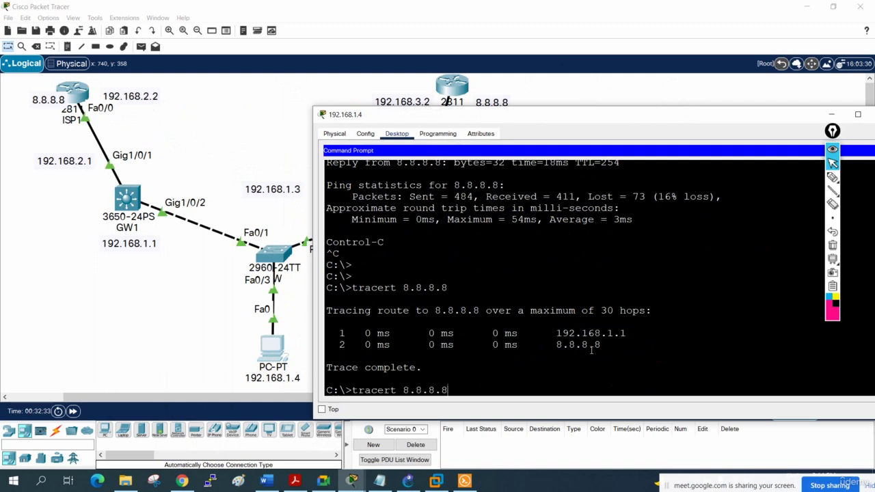
{"action": "key", "text": "Return"}
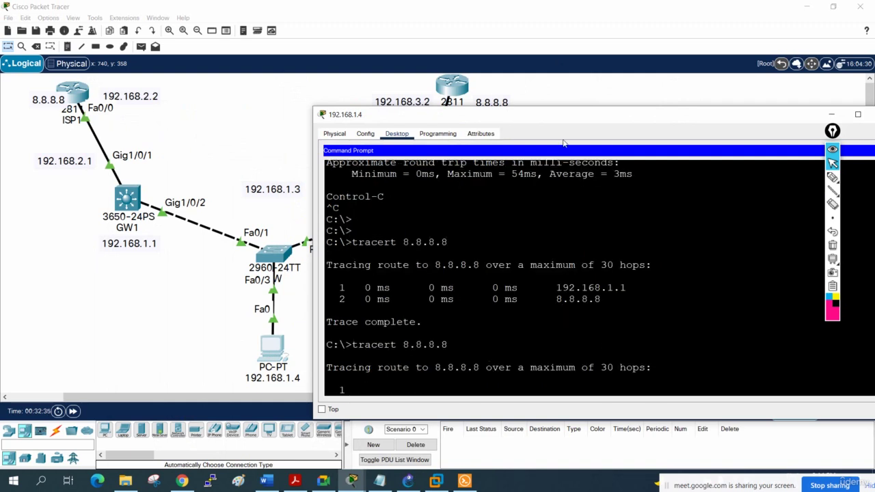
Step: Reposition the PC's window and compare the first-hop addresses in the two tracert 8.8.8.8 outputs
{"action": "left_click_drag", "start_coordinate": [566, 118], "coordinate": [532, 102]}
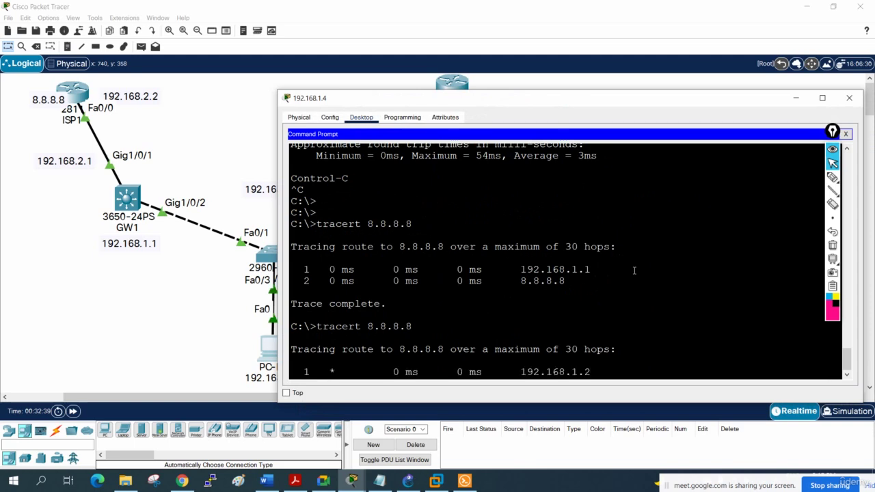
{"action": "left_click_drag", "start_coordinate": [594, 314], "coordinate": [513, 317]}
{"action": "left_click_drag", "start_coordinate": [521, 214], "coordinate": [594, 214]}
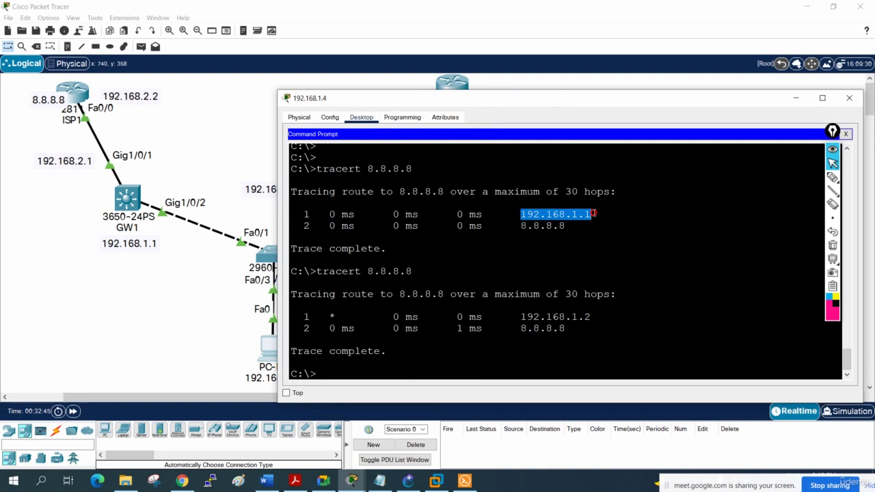
{"action": "left_click_drag", "start_coordinate": [520, 316], "coordinate": [592, 314]}
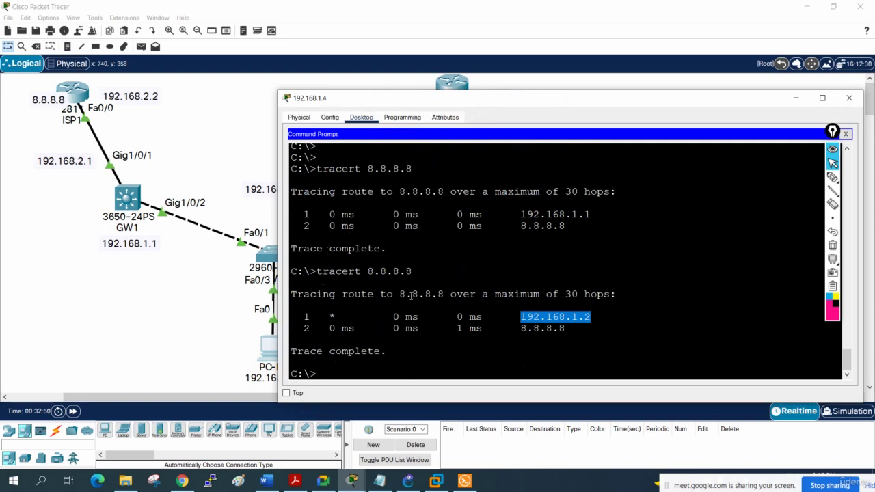
{"action": "left_click_drag", "start_coordinate": [318, 168], "coordinate": [357, 168]}
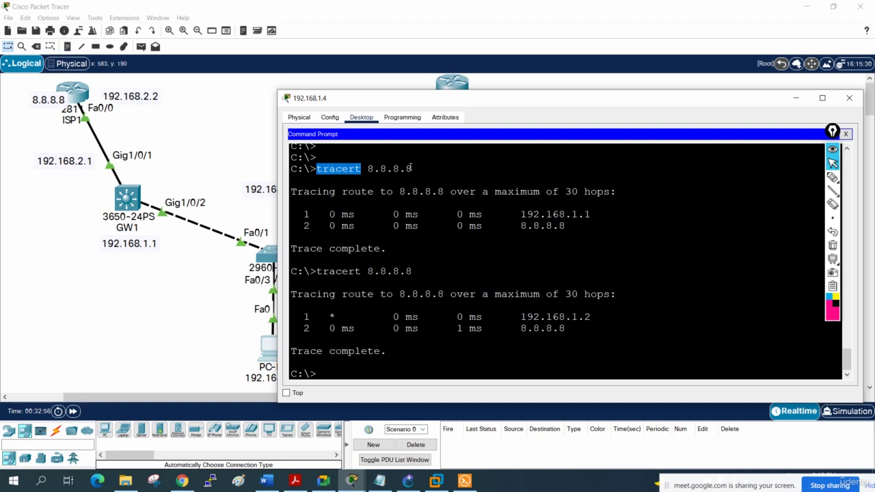
{"action": "left_click_drag", "start_coordinate": [411, 168], "coordinate": [368, 172]}
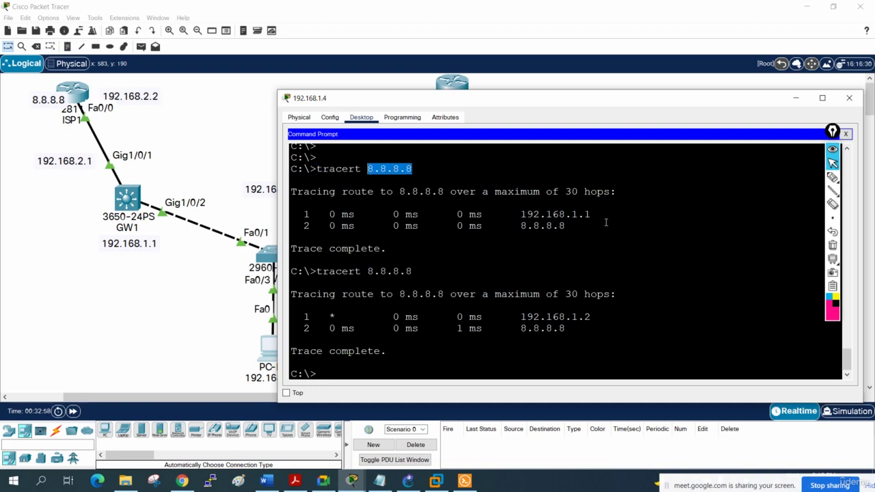
{"action": "left_click_drag", "start_coordinate": [590, 215], "coordinate": [515, 215]}
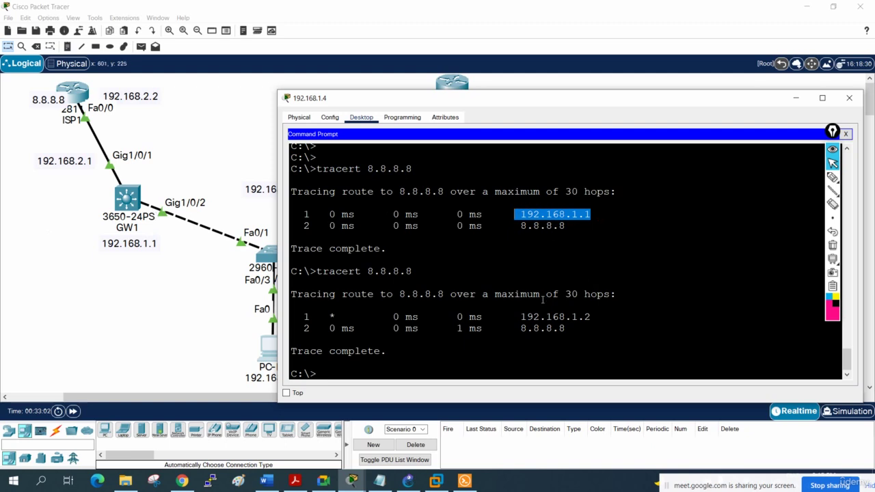
{"action": "left_click_drag", "start_coordinate": [600, 320], "coordinate": [509, 317]}
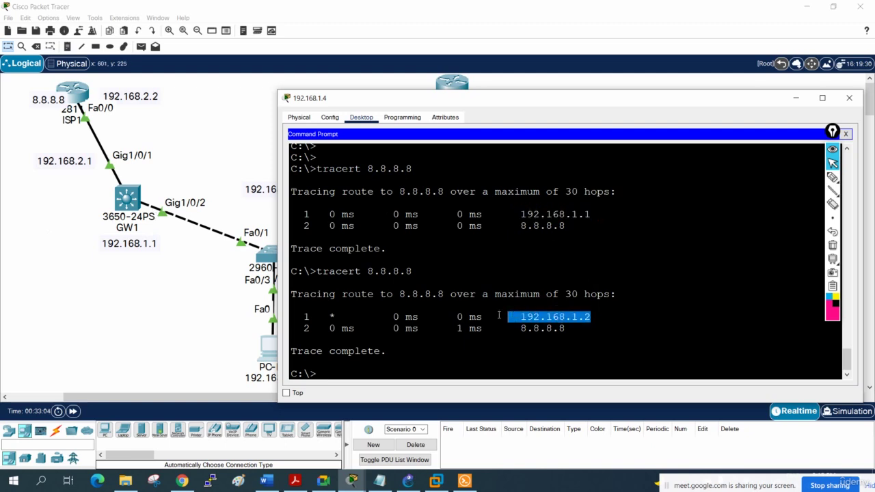
{"action": "left_click", "coordinate": [463, 316]}
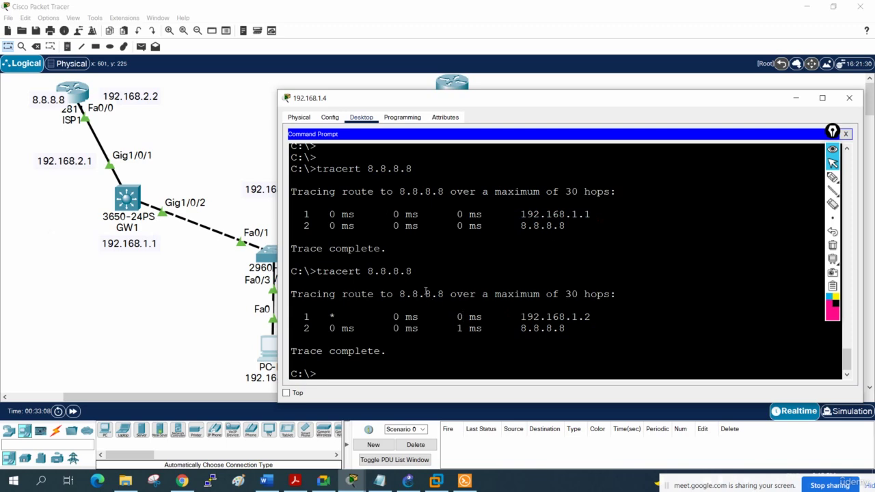
Step: Return to GW1's command line and re-enable its VLAN 1 interface with no sh
{"action": "left_click", "coordinate": [168, 295]}
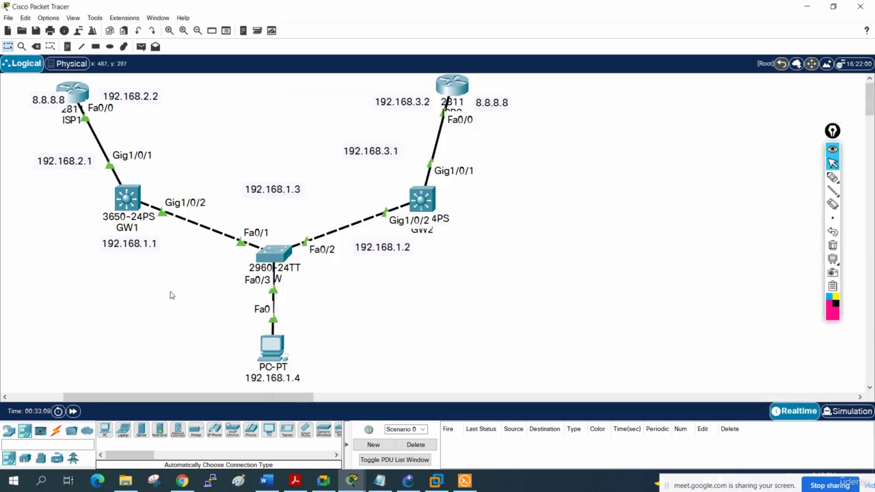
{"action": "left_click", "coordinate": [133, 213]}
{"action": "key", "text": "Return"}
{"action": "key", "text": "Return"}
{"action": "key", "text": "Return"}
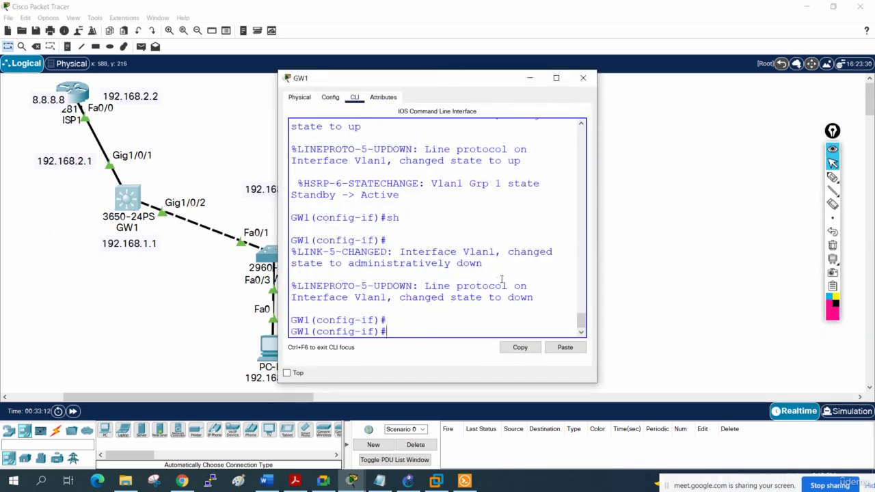
{"action": "type", "text": "no sh"}
{"action": "key", "text": "Return"}
{"action": "key", "text": "Return"}
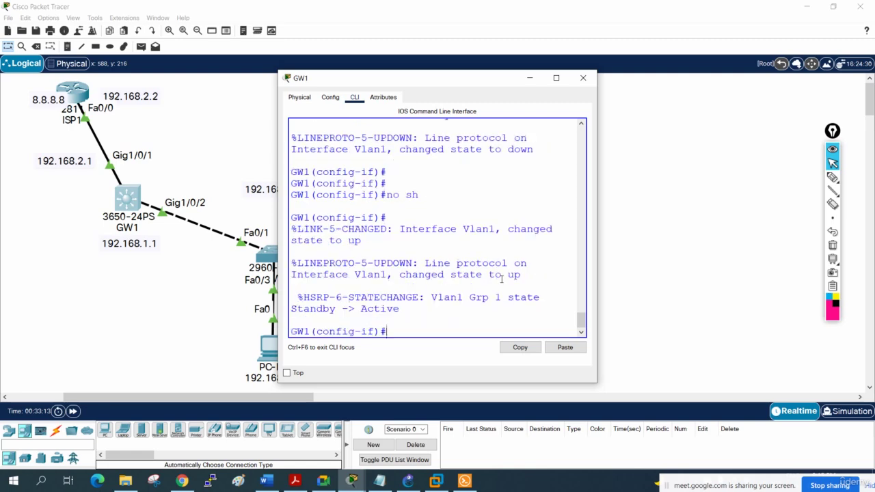
{"action": "key", "text": "Return"}
{"action": "key", "text": "Return"}
Step: Exit configuration mode on GW1, save its configuration with wr, and close its window
{"action": "key", "text": "ctrl+z"}
{"action": "key", "text": "Return"}
{"action": "key", "text": "Return"}
{"action": "key", "text": "Return"}
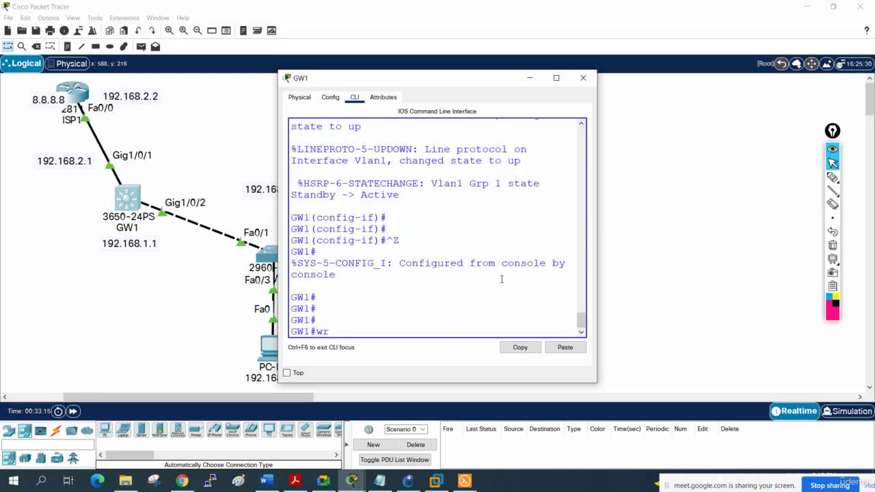
{"action": "type", "text": "wr"}
{"action": "key", "text": "Return"}
{"action": "key", "text": "Return"}
{"action": "key", "text": "Return"}
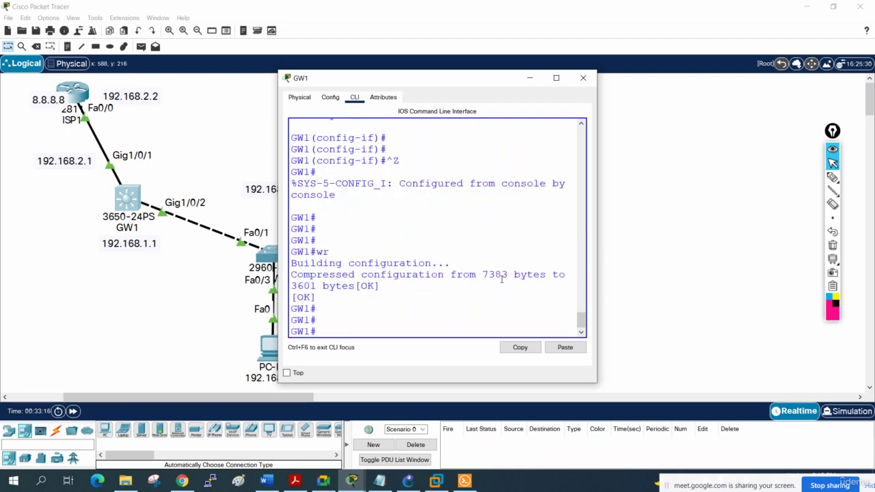
{"action": "left_click", "coordinate": [583, 80]}
Step: Leave configuration mode on GW2, save its configuration with wr, and close its window
{"action": "left_click", "coordinate": [422, 200]}
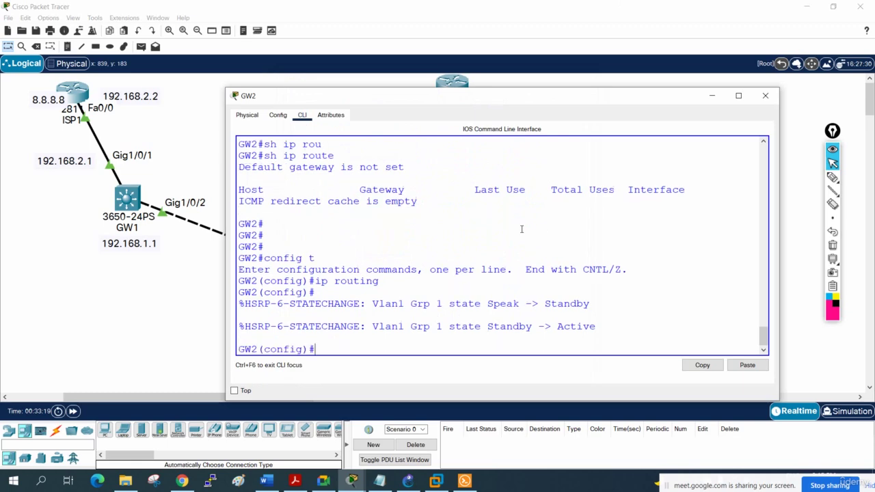
{"action": "key", "text": "Return"}
{"action": "key", "text": "Return"}
{"action": "key", "text": "ctrl+z"}
{"action": "key", "text": "Return"}
{"action": "key", "text": "Return"}
{"action": "type", "text": "w"}
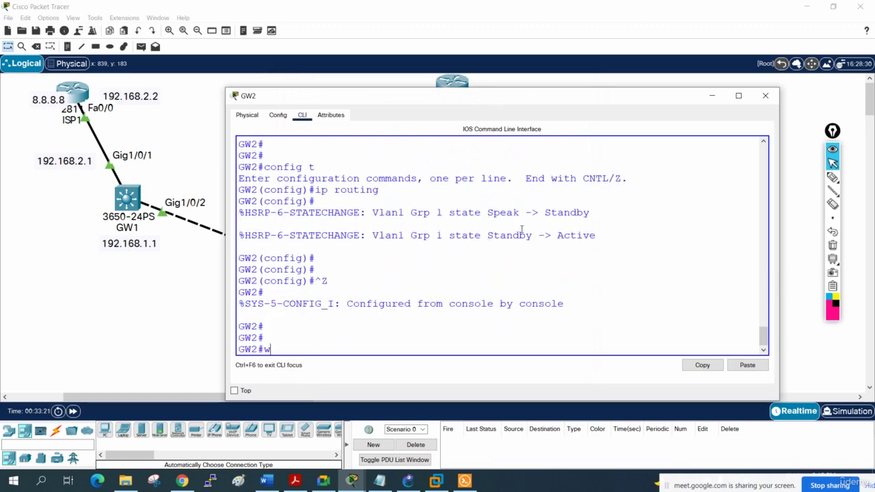
{"action": "type", "text": "r"}
{"action": "key", "text": "Return"}
{"action": "key", "text": "Return"}
{"action": "key", "text": "Return"}
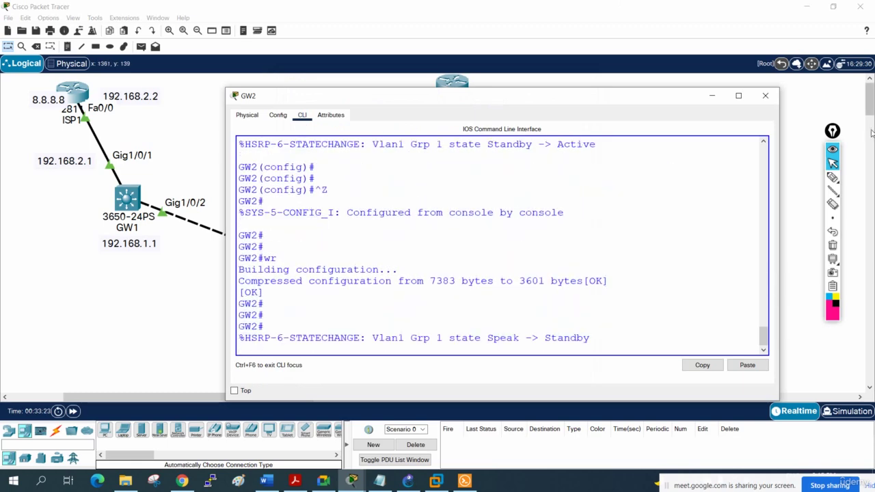
{"action": "left_click", "coordinate": [766, 96]}
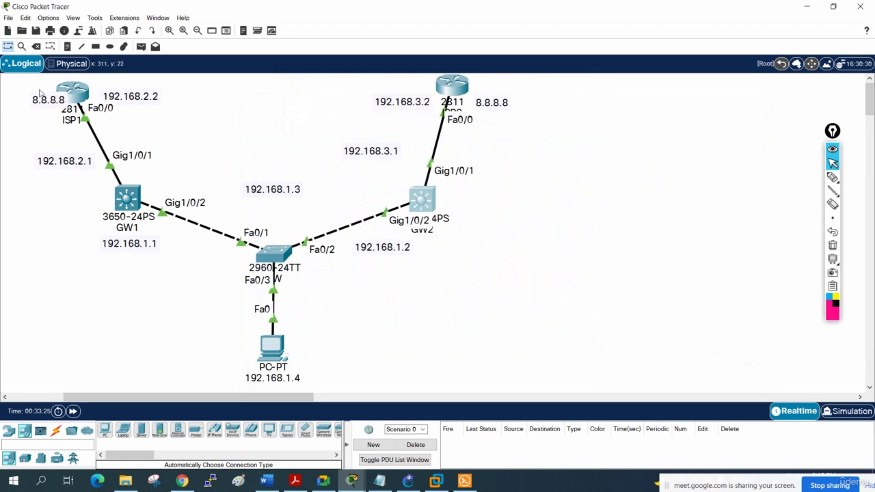
Step: Enter privileged mode on ISP1 with en, save its configuration with wr, and close its window
{"action": "left_click", "coordinate": [63, 90]}
{"action": "key", "text": "Return"}
{"action": "key", "text": "Return"}
{"action": "key", "text": "Return"}
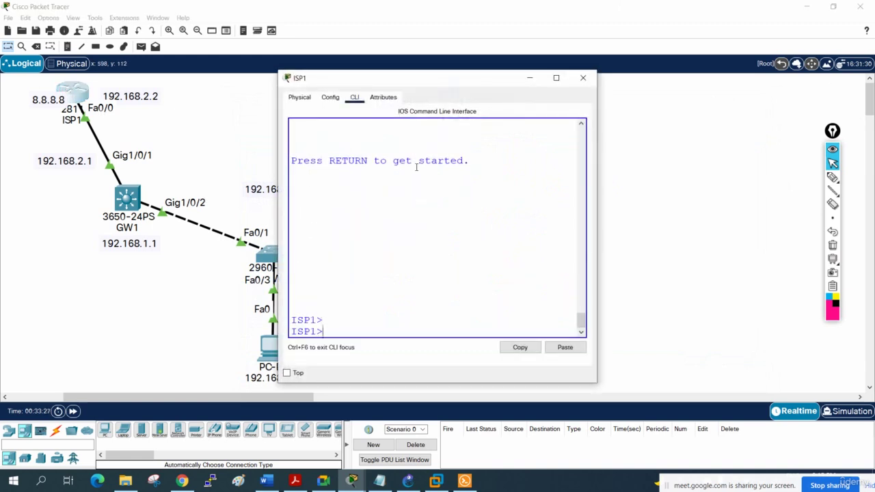
{"action": "type", "text": "en"}
{"action": "key", "text": "Return"}
{"action": "key", "text": "Return"}
{"action": "type", "text": "wr"}
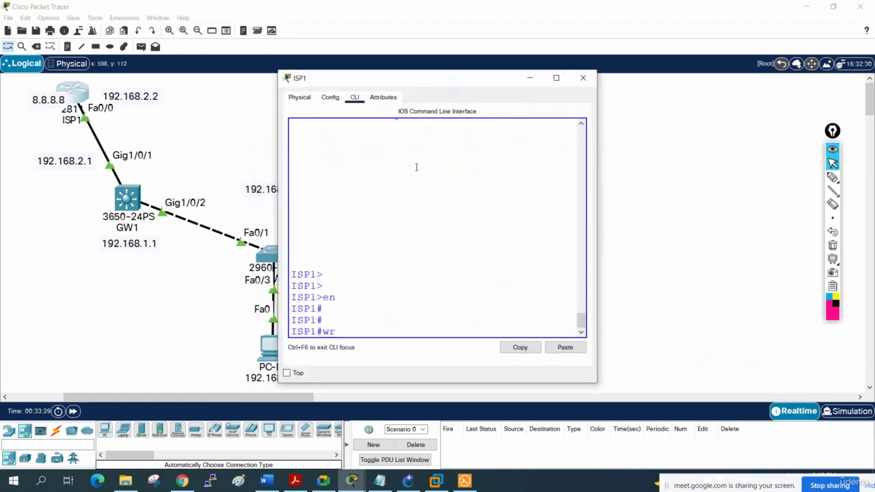
{"action": "key", "text": "Return"}
{"action": "key", "text": "Return"}
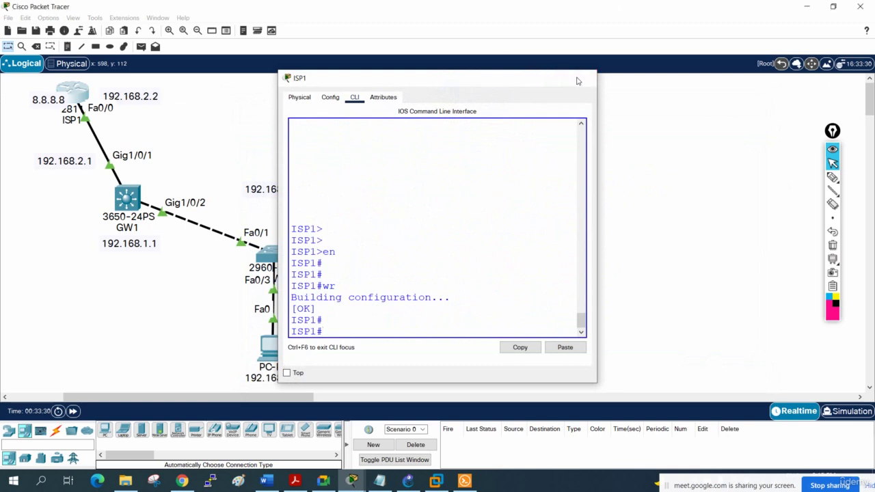
{"action": "left_click", "coordinate": [583, 78]}
Step: Open ISP2's command line and turn off all debugging with u all
{"action": "left_click", "coordinate": [456, 94]}
{"action": "key", "text": "Return"}
{"action": "key", "text": "Return"}
{"action": "key", "text": "Return"}
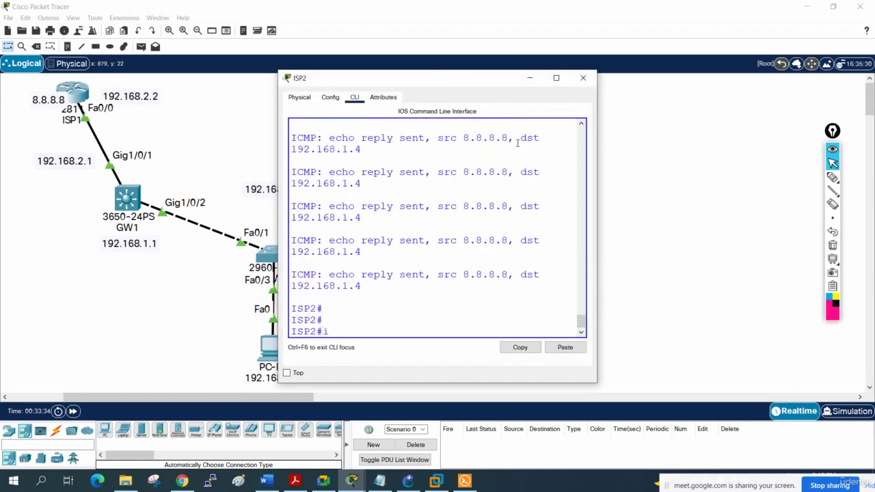
{"action": "type", "text": "u all"}
{"action": "key", "text": "Return"}
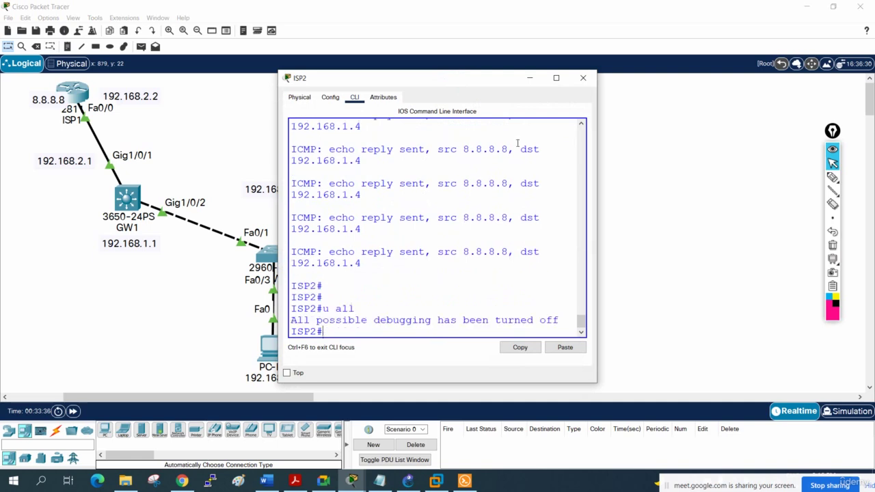
Step: Save ISP2's configuration with wr and close its window
{"action": "type", "text": "chec"}
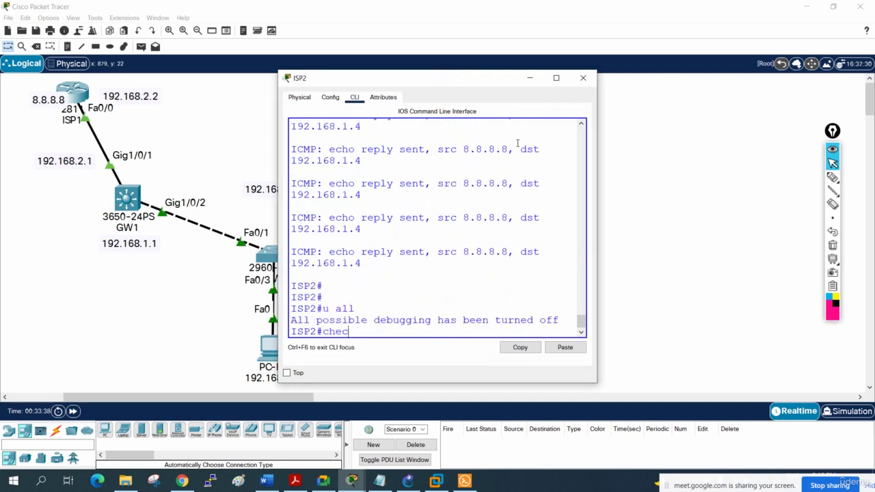
{"action": "type", "text": "wr"}
{"action": "key", "text": "Return"}
{"action": "key", "text": "Return"}
{"action": "key", "text": "Return"}
{"action": "key", "text": "Return"}
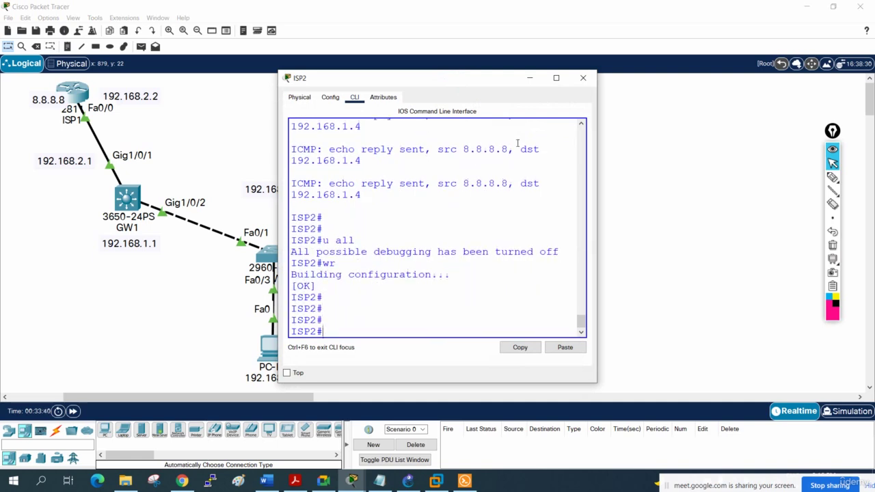
{"action": "left_click", "coordinate": [582, 77]}
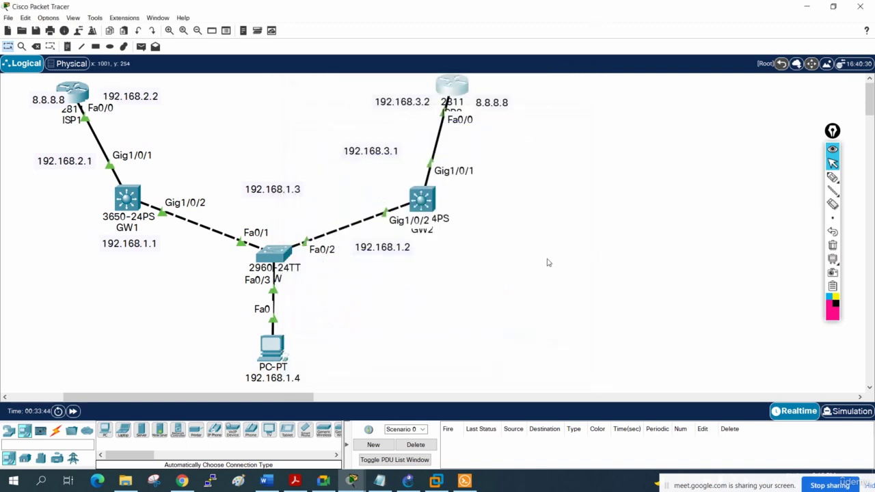